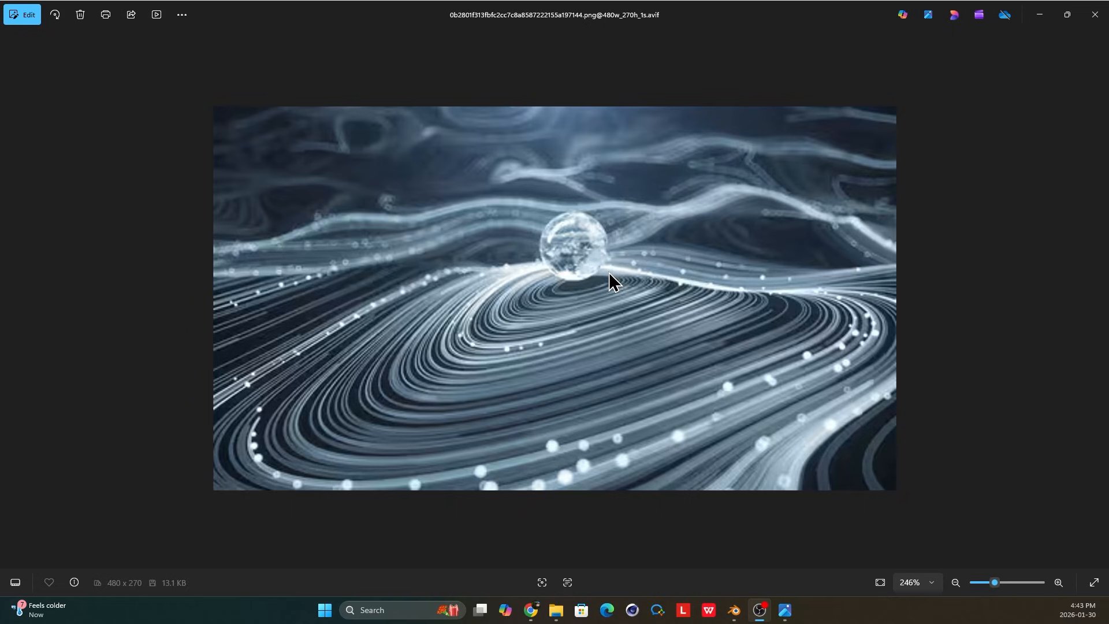
Examine the reference image of a glass sphere over swirling lines and the gold and purple swirl scene in Blender.
scroll(640, 270, "up", 3)
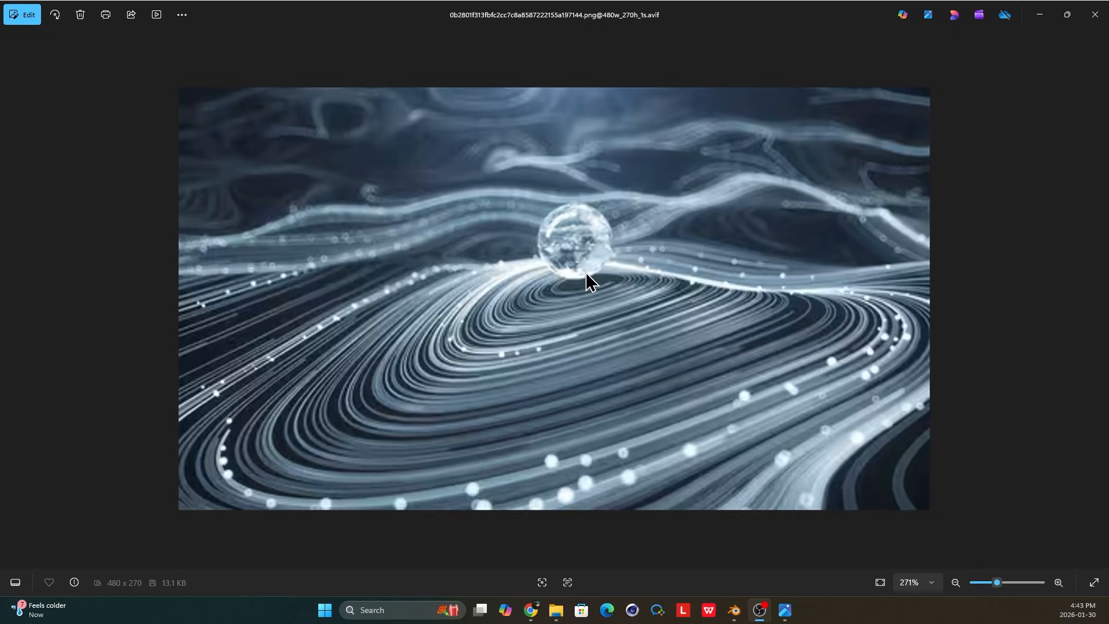
scroll(600, 275, "down", 2)
scroll(595, 292, "down", 1)
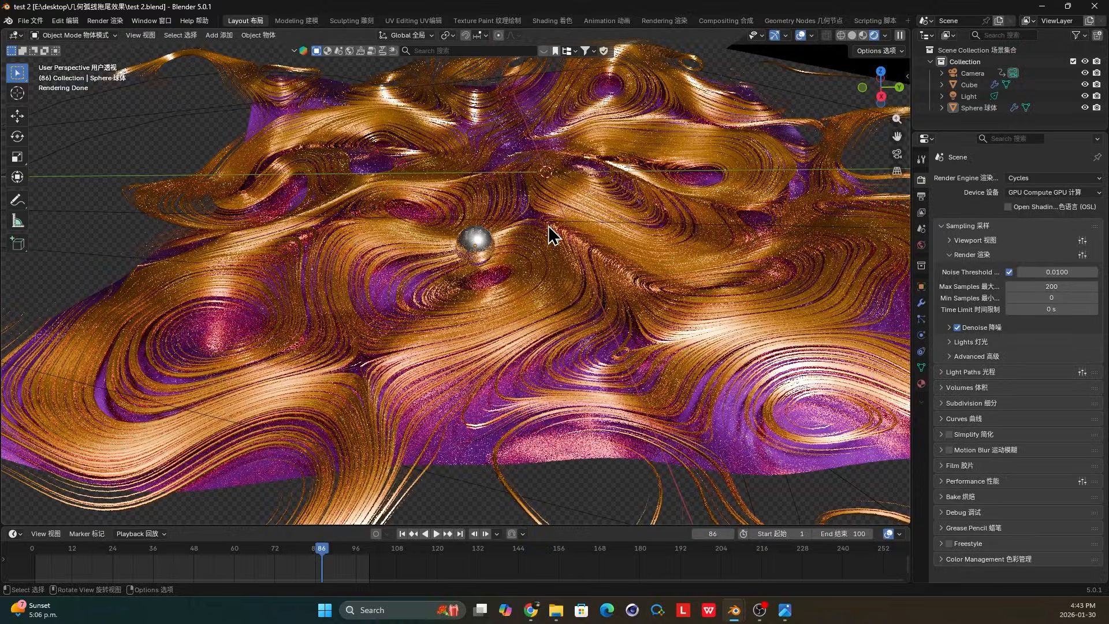
middle_click_drag(549, 225, 553, 245)
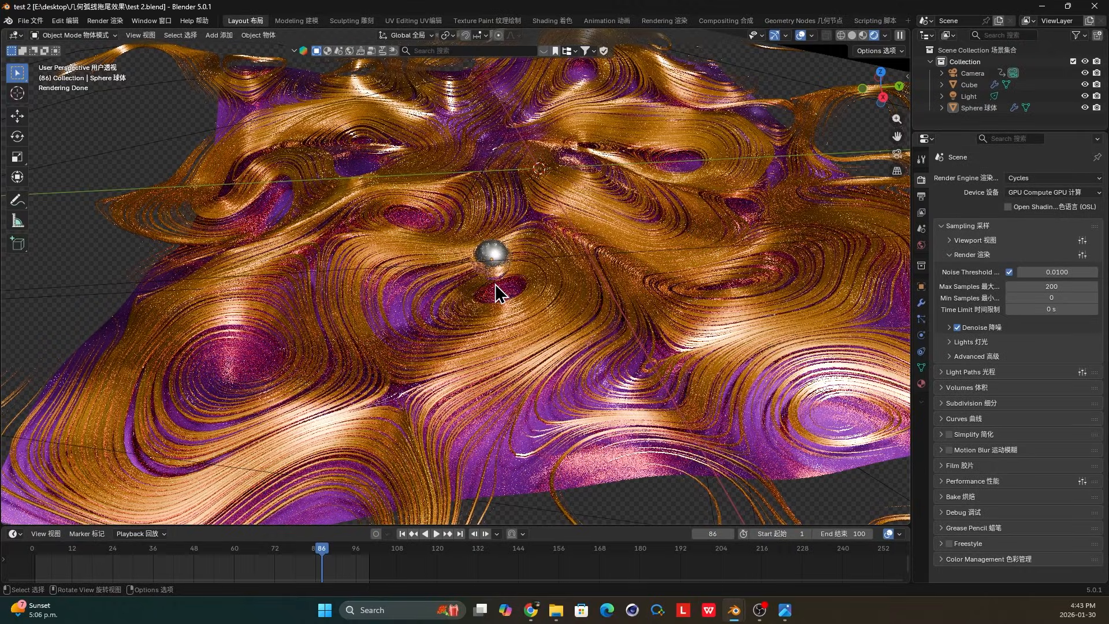
middle_click_drag(495, 283, 659, 455)
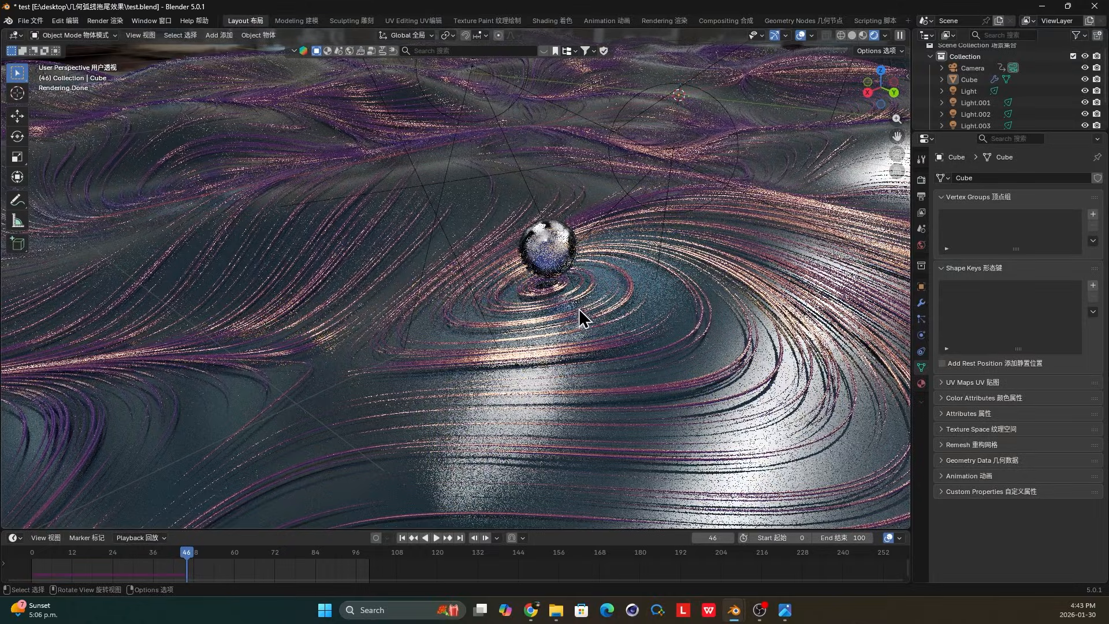
Inspect the dark swirling-line scene around the chrome sphere, both close up and across the whole wavy surface.
mouse_move(579, 308)
middle_mouse_down()
mouse_move(590, 304)
mouse_move(581, 291)
mouse_move(587, 312)
mouse_move(579, 301)
middle_mouse_up()
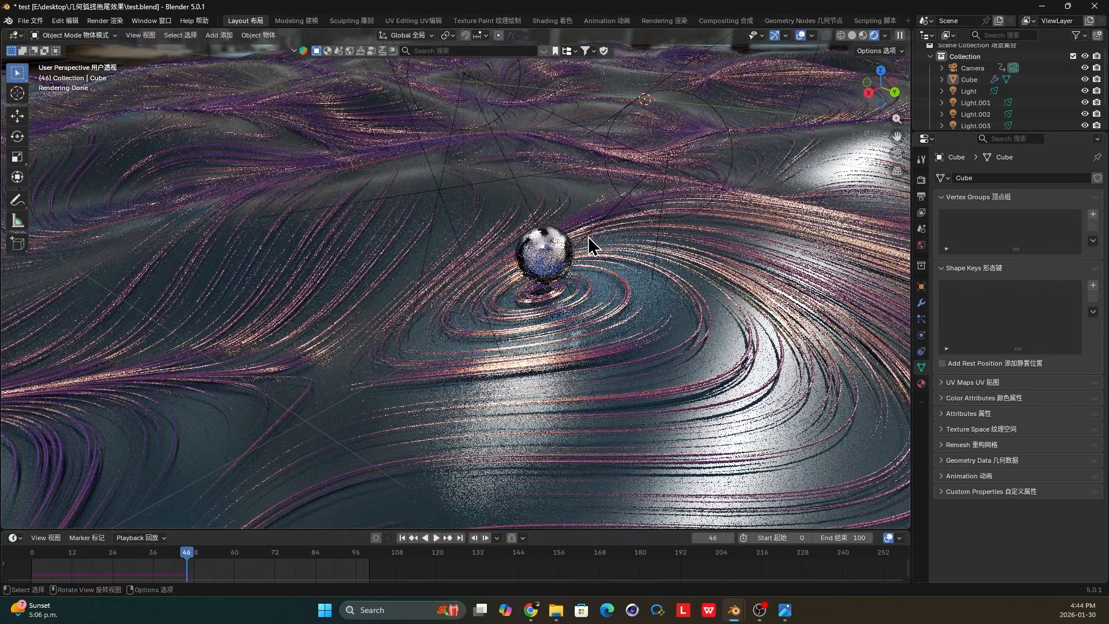
scroll(588, 237, "down", 4)
middle_click_drag(699, 212, 689, 201)
scroll(689, 201, "down", 4)
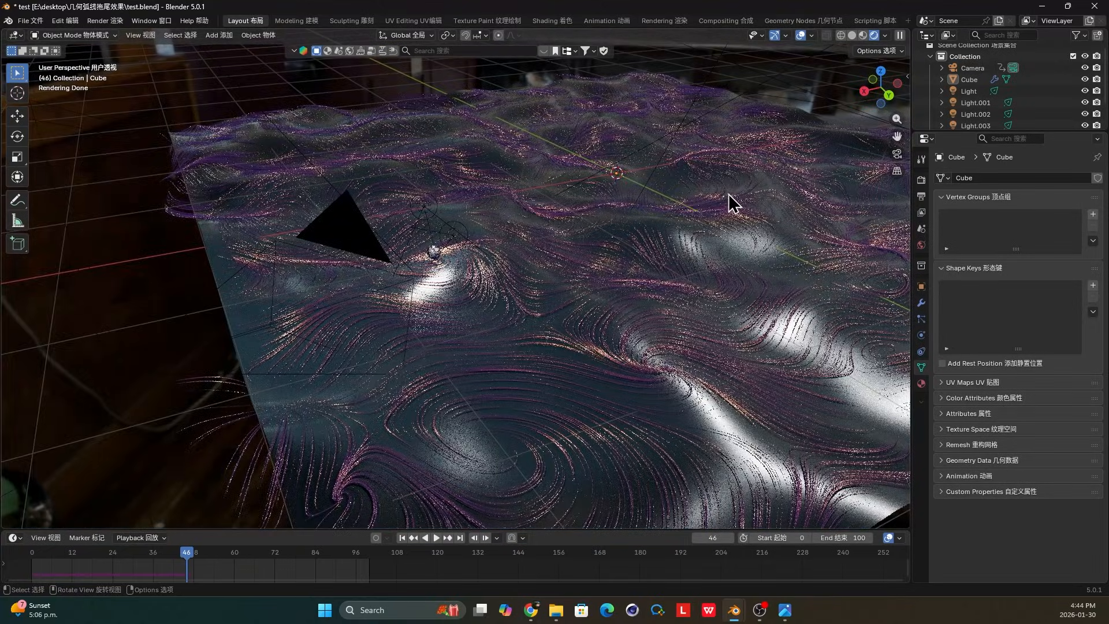
scroll(628, 234, "up", 6)
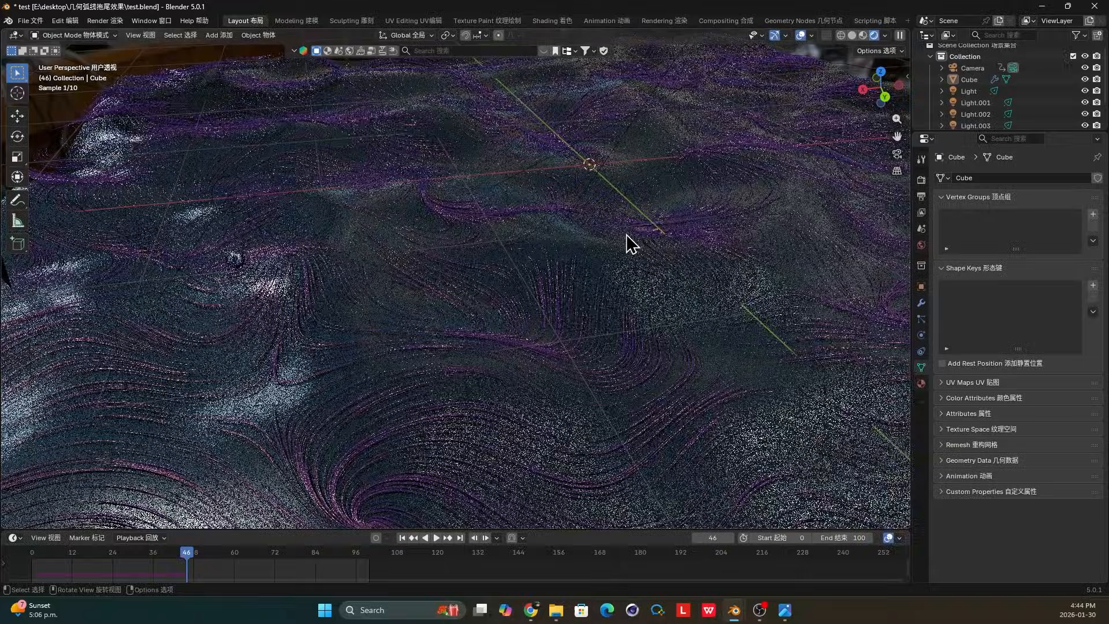
middle_click_drag(627, 234, 532, 248)
scroll(244, 264, "up", 3)
middle_click_drag(244, 264, 316, 272, "shift")
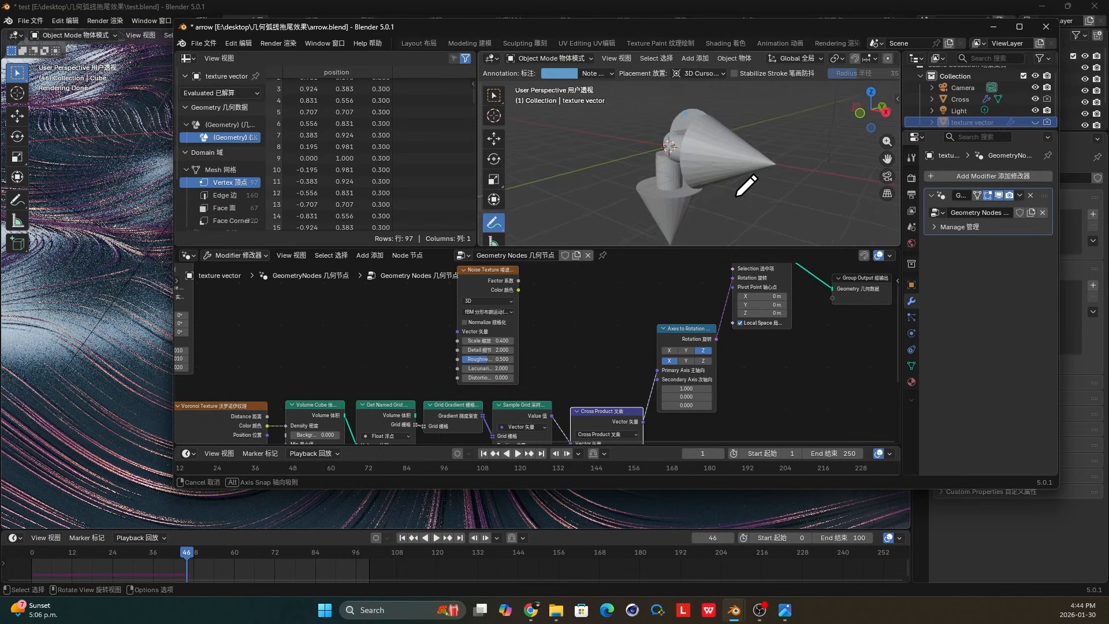
Examine the perpendicular arrows model from several angles together with the Cross Product node in the arrow file.
middle_click_drag(735, 195, 778, 195)
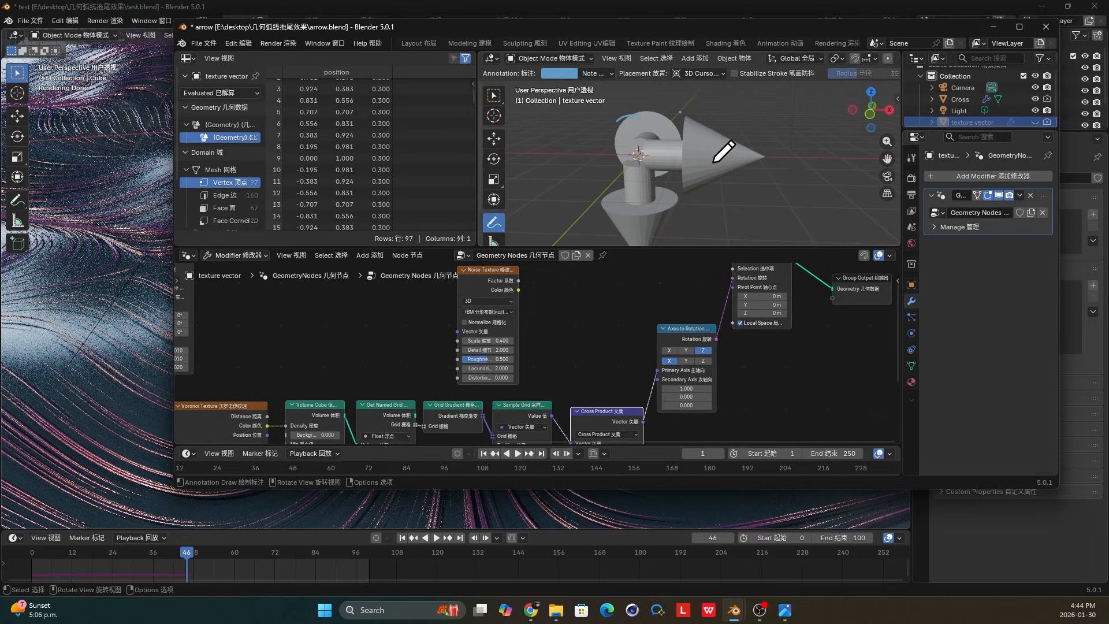
middle_click_drag(715, 161, 743, 163)
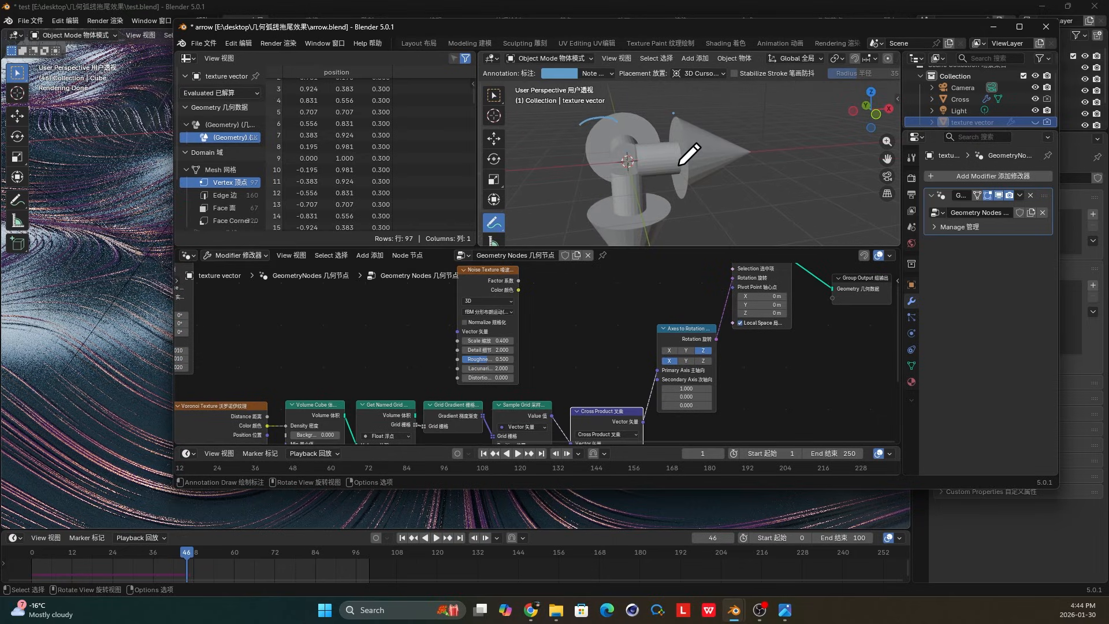
middle_click_drag(678, 164, 720, 164)
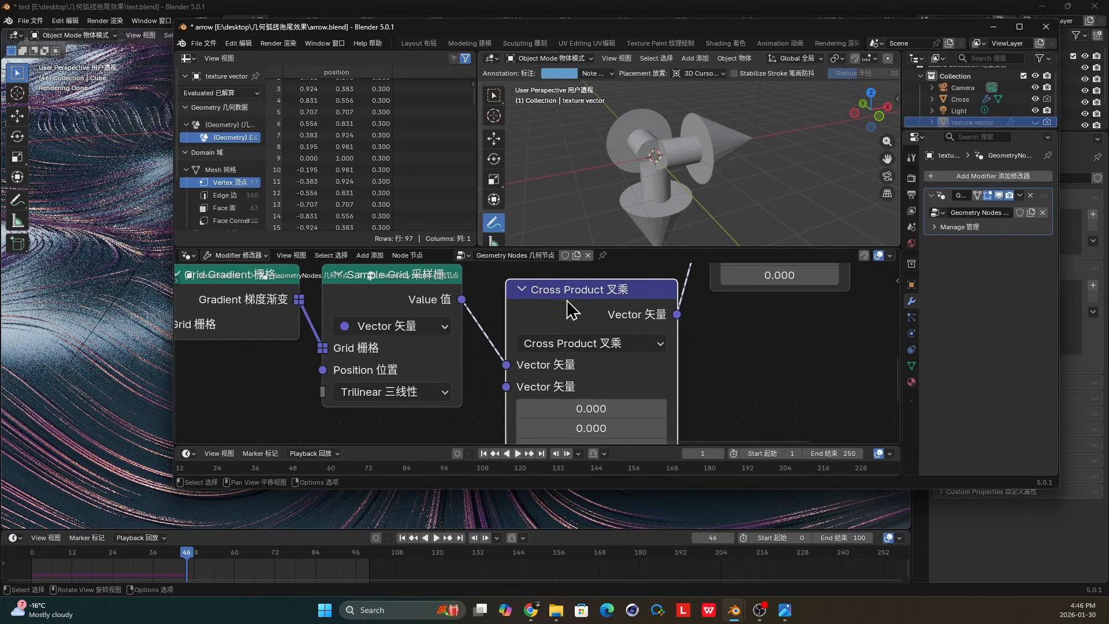
left_click_drag(566, 297, 563, 298)
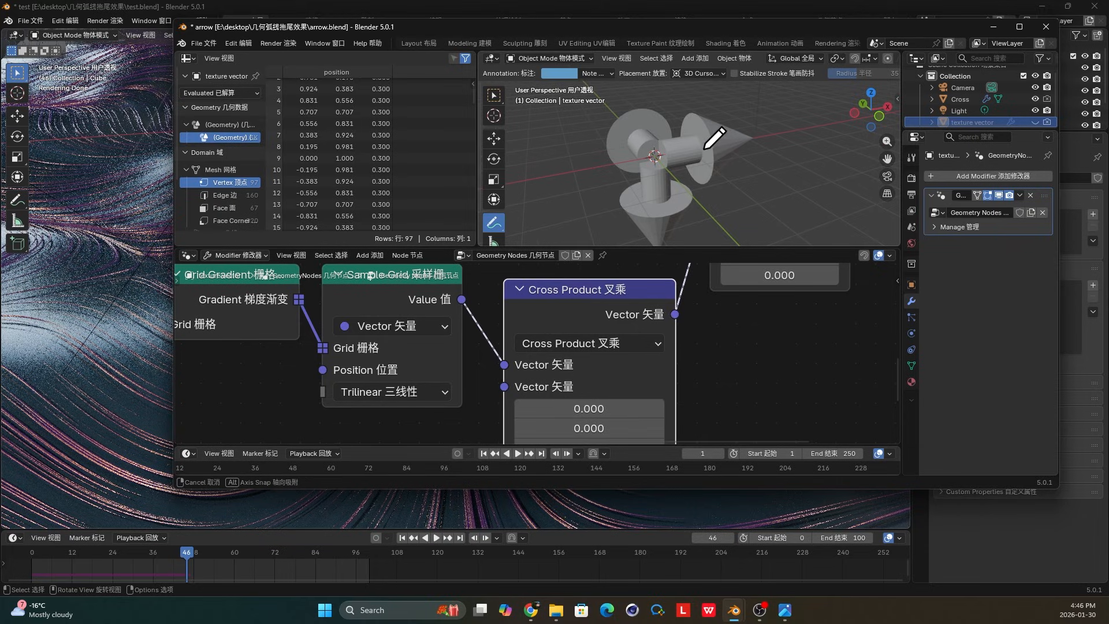
Annotate the arrows model with freehand strokes marking the two horizontal arrows, the plane between them and the perpendicular vertical direction.
middle_click_drag(702, 153, 684, 153)
mouse_move(683, 154)
left_mouse_down()
mouse_move(722, 144)
mouse_move(655, 157)
mouse_move(636, 137)
left_mouse_up()
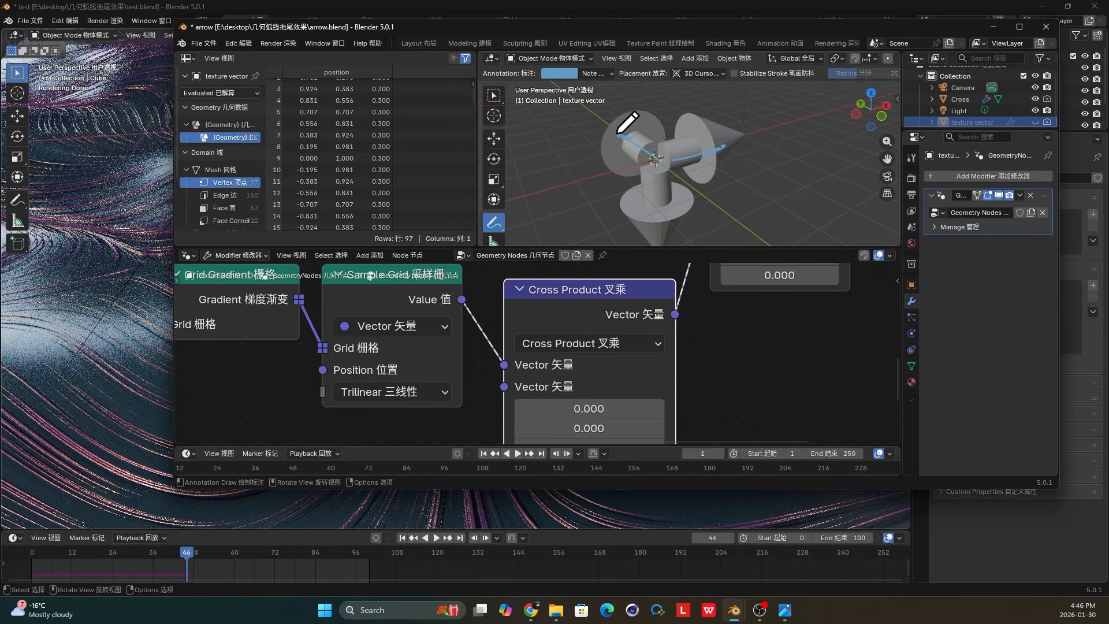
left_click_drag(617, 125, 729, 130)
mouse_move(611, 123)
left_mouse_down()
mouse_move(667, 152)
mouse_move(726, 137)
left_mouse_up()
middle_click_drag(665, 184, 664, 169)
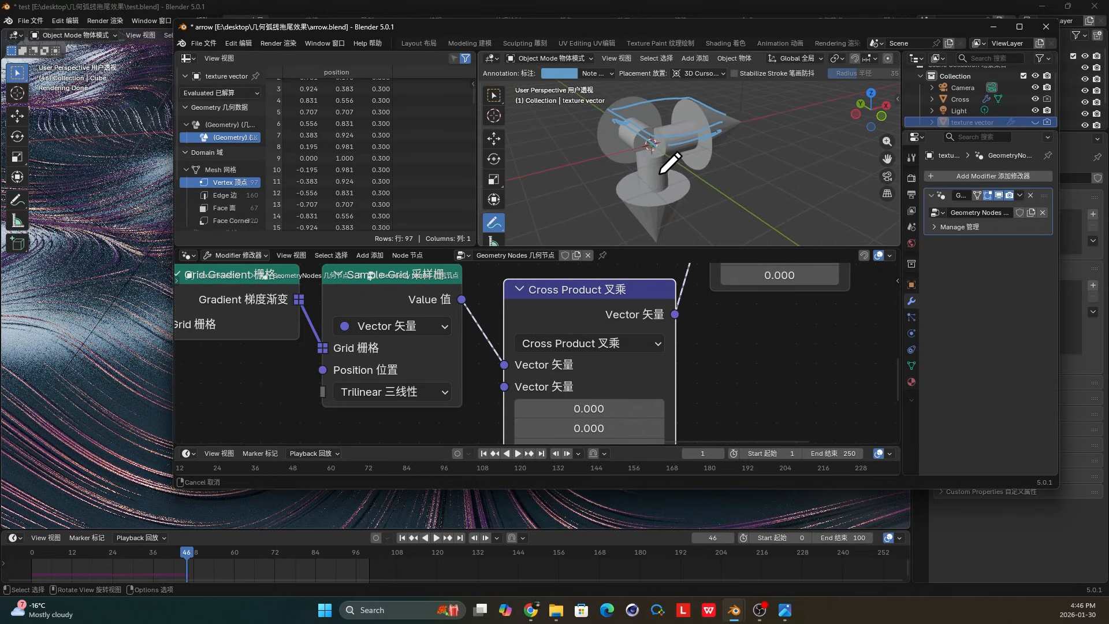
left_click_drag(651, 147, 649, 195)
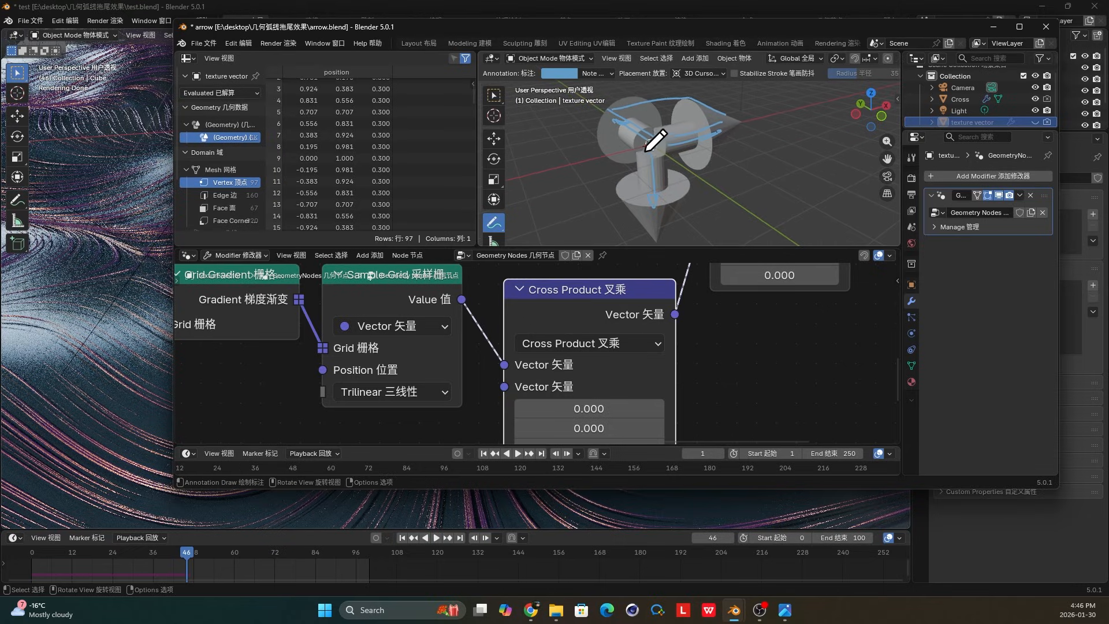
mouse_move(642, 146)
left_mouse_down()
mouse_move(660, 164)
mouse_move(725, 165)
left_mouse_up()
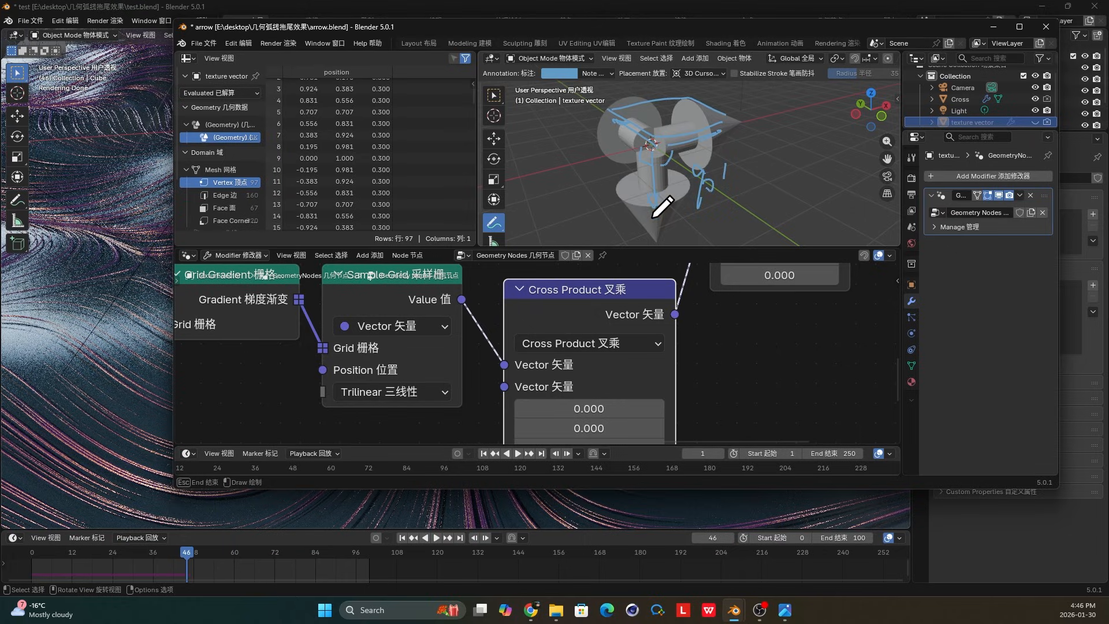
mouse_move(651, 219)
left_mouse_down()
mouse_move(654, 84)
mouse_move(653, 102)
left_mouse_up()
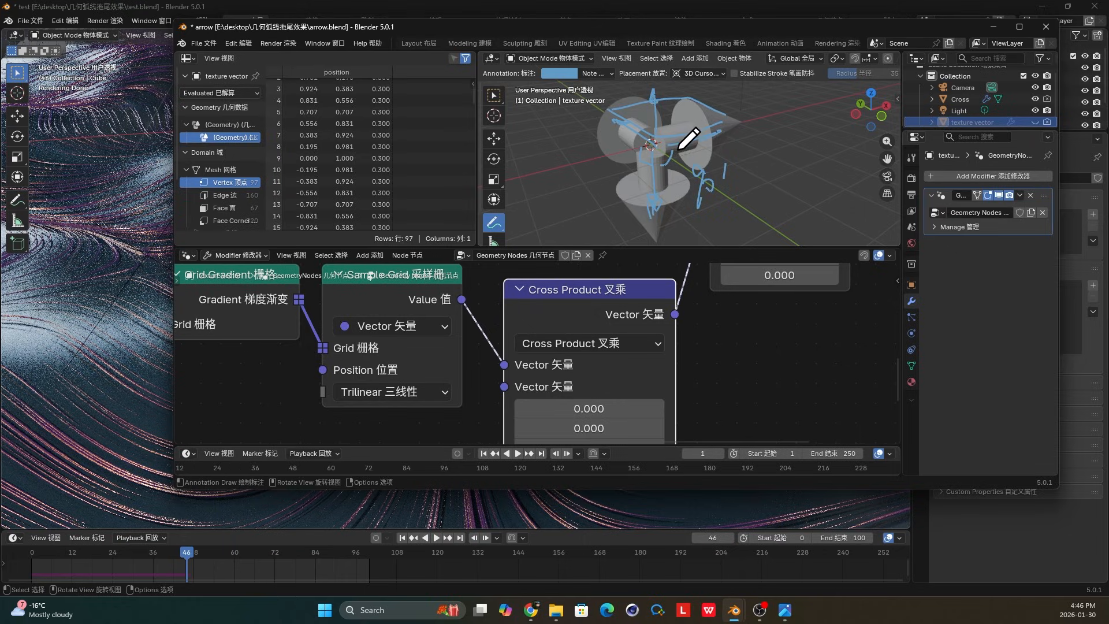
mouse_move(653, 102)
middle_mouse_down()
mouse_move(729, 124)
mouse_move(686, 111)
mouse_move(627, 141)
mouse_move(651, 136)
middle_mouse_up()
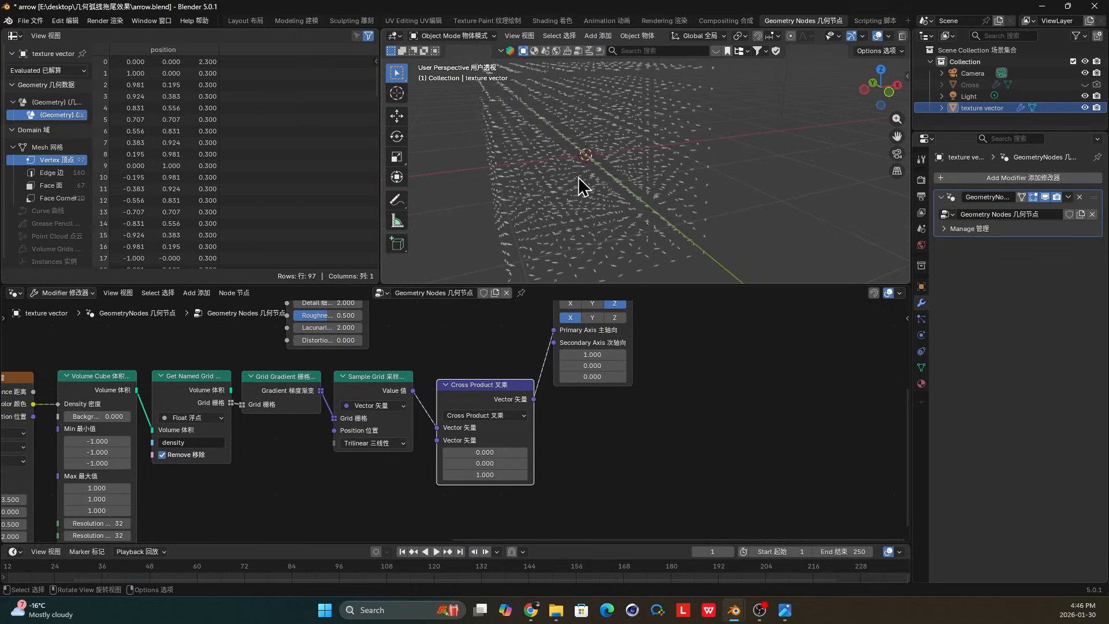
Connect the Noise Texture's Color output to the Primary Axis of Axes to Rotation and view the texture vector field.
middle_click_drag(610, 144, 601, 151)
middle_click_drag(453, 354, 600, 374)
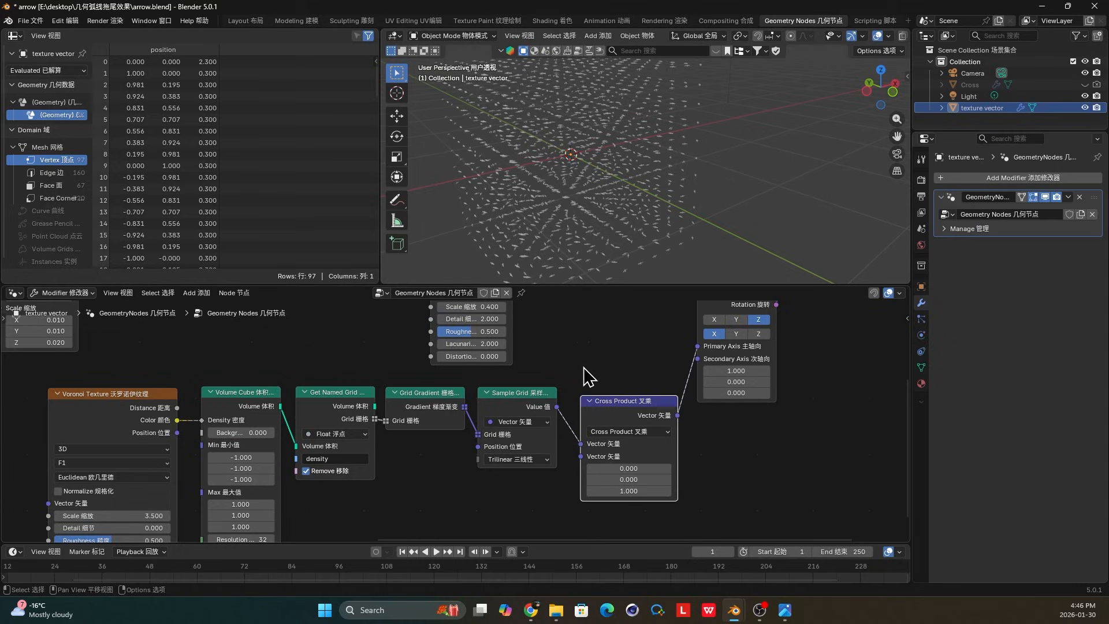
scroll(326, 443, "down", 2)
scroll(391, 407, "down", 3)
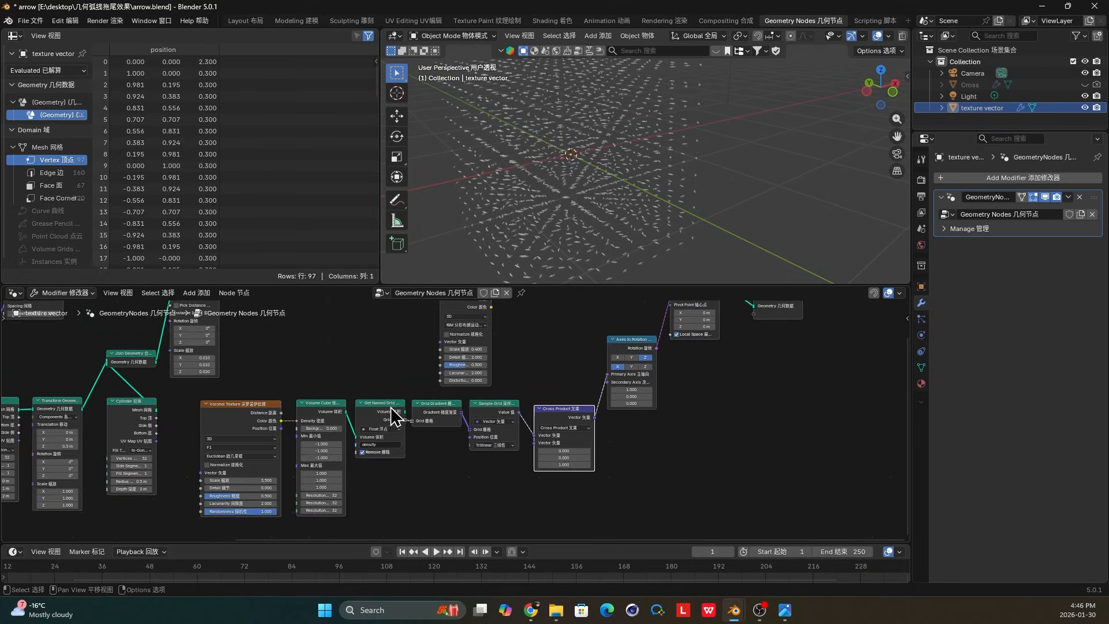
middle_click_drag(395, 406, 385, 445)
scroll(614, 402, "up", 5)
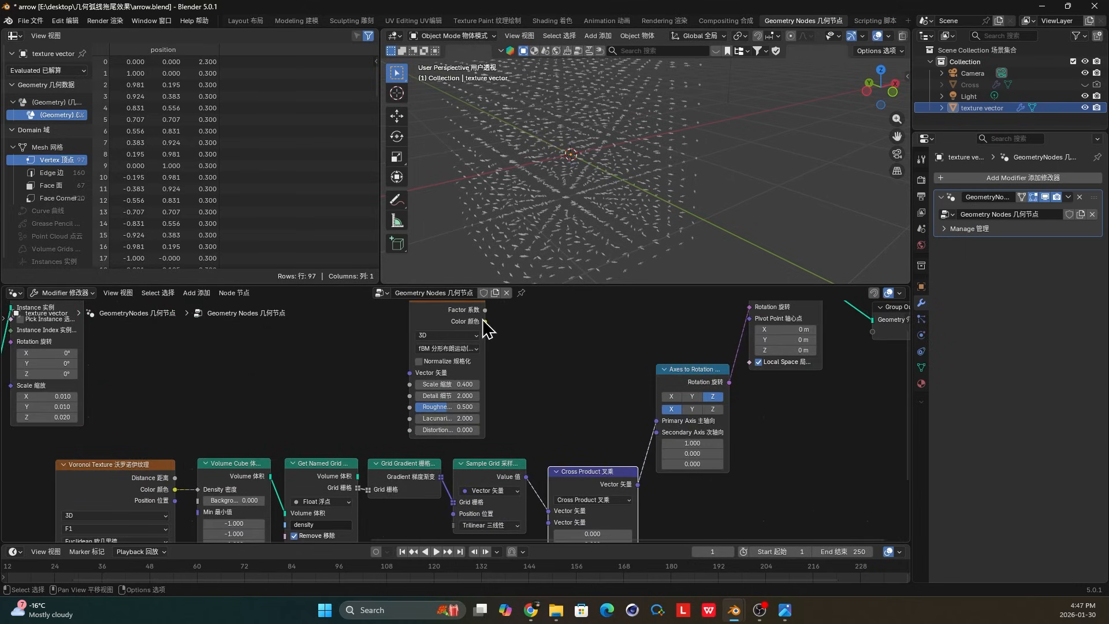
left_click_drag(484, 321, 657, 418)
scroll(597, 272, "up", 4)
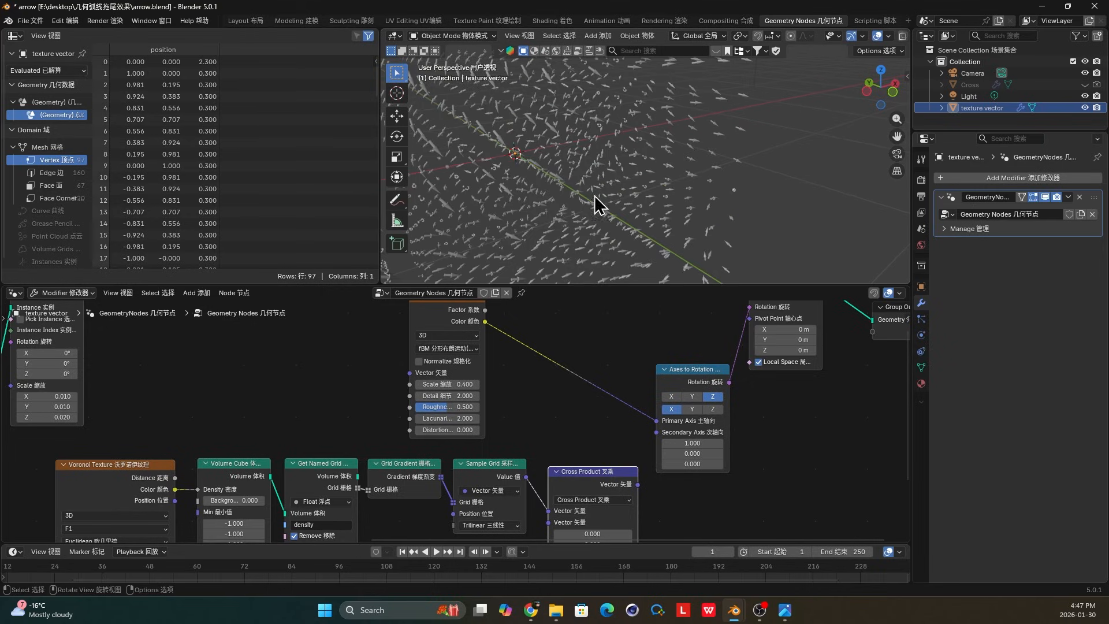
middle_click_drag(673, 210, 595, 194)
scroll(451, 411, "down", 2)
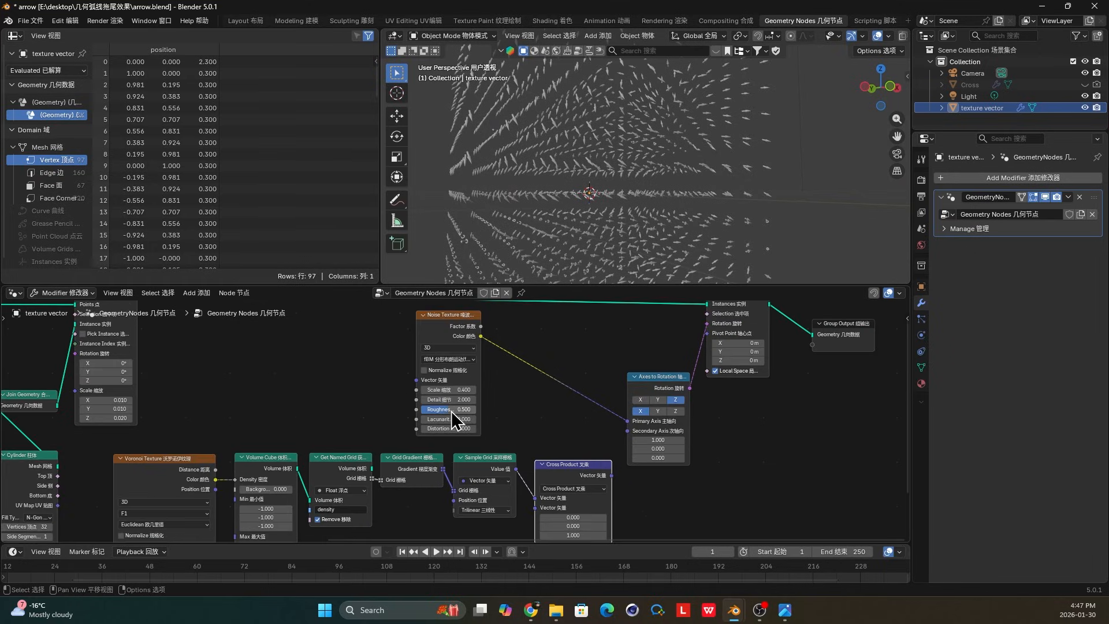
Connect the Sample Grid node's Value output directly to the Primary Axis of Axes to Rotation, bypassing Cross Product.
middle_click_drag(445, 420, 454, 388)
scroll(453, 388, "up", 2)
left_click(128, 440)
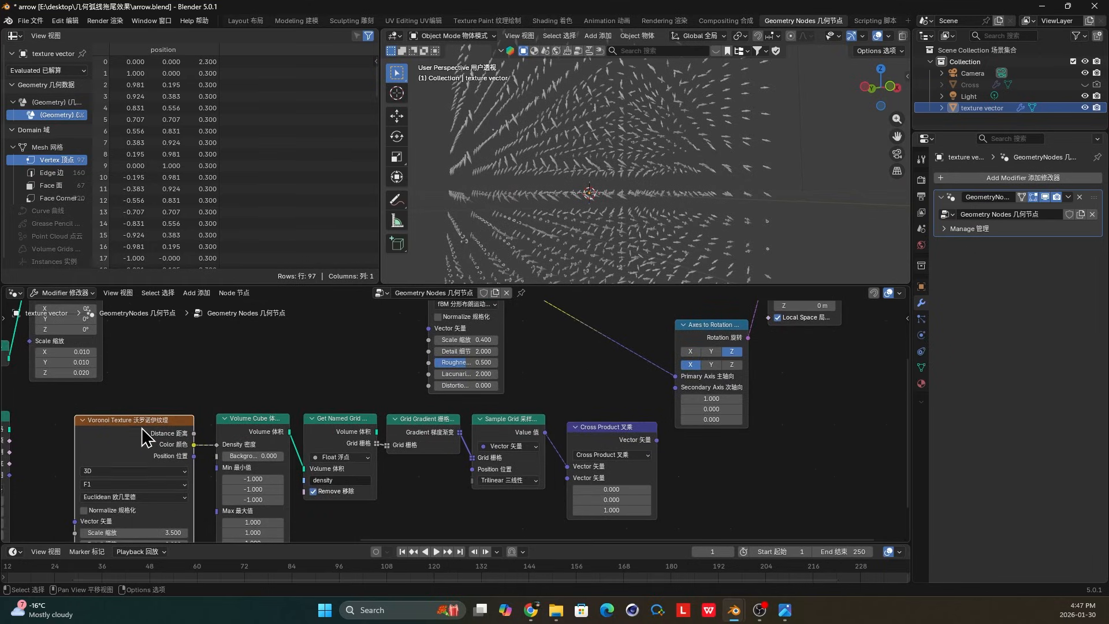
middle_click_drag(271, 421, 219, 419)
middle_click_drag(649, 196, 638, 214)
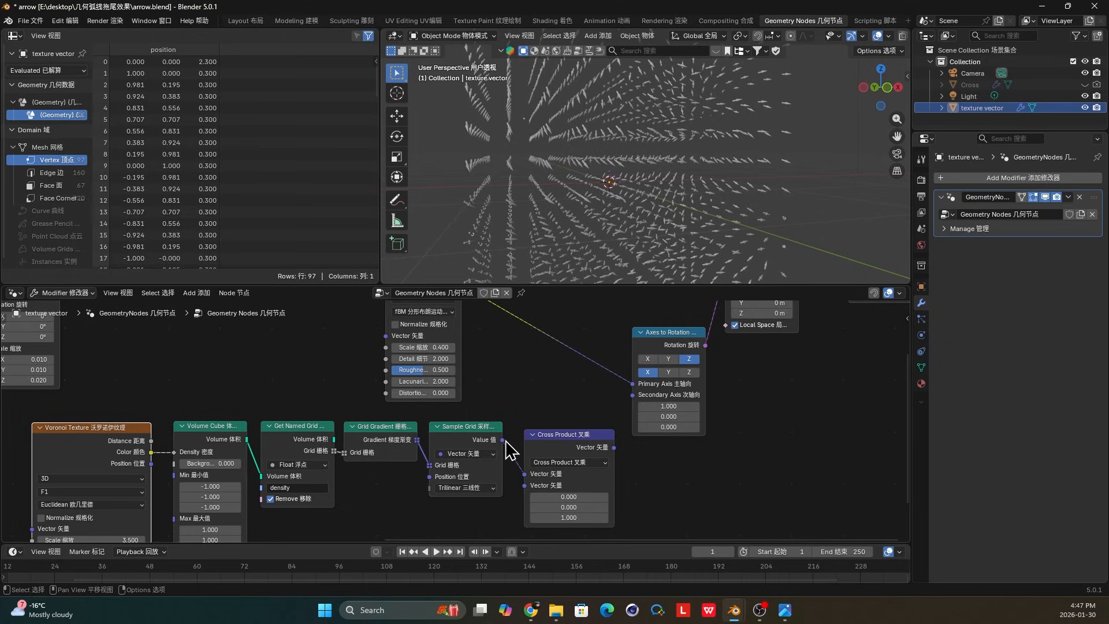
mouse_move(658, 176)
middle_mouse_down()
mouse_move(634, 178)
mouse_move(668, 185)
mouse_move(641, 186)
middle_mouse_up()
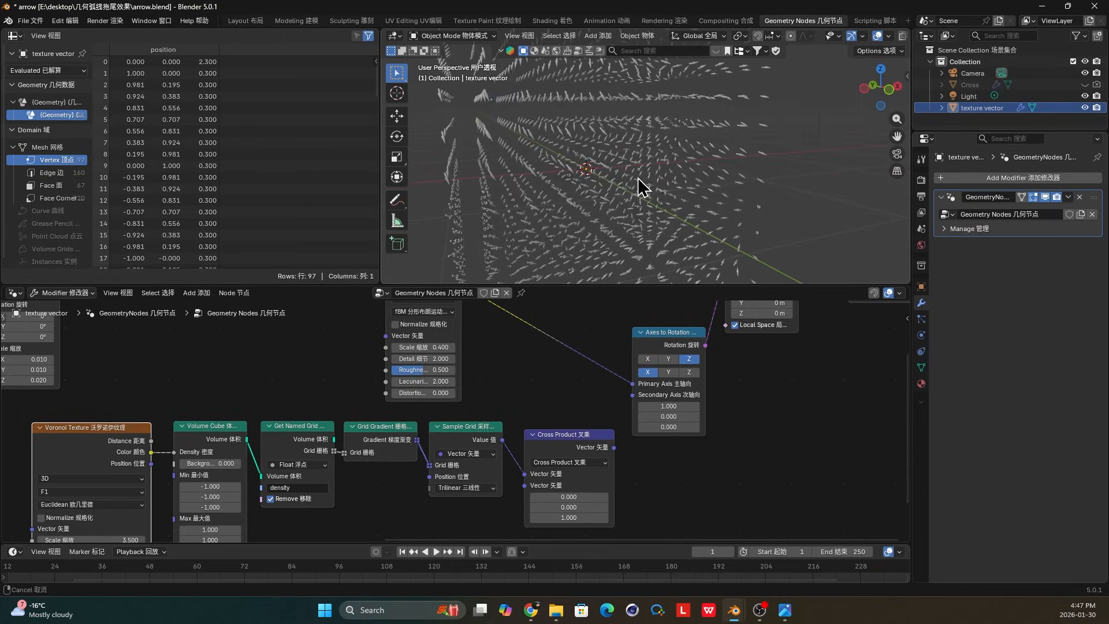
left_click(484, 434)
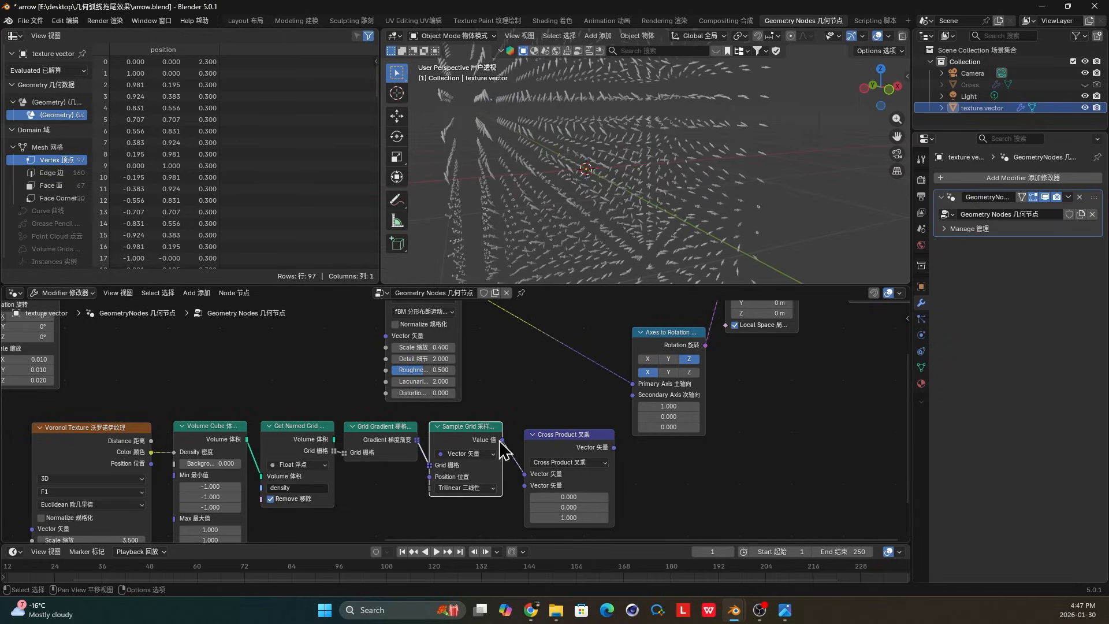
left_click_drag(503, 440, 633, 384)
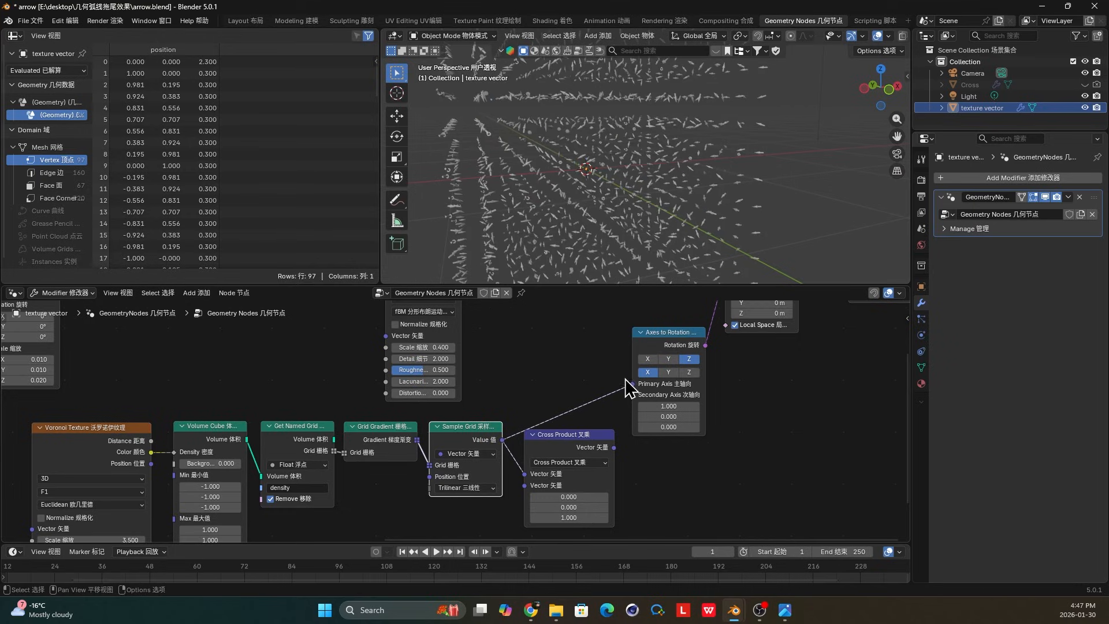
middle_click_drag(598, 211, 577, 231)
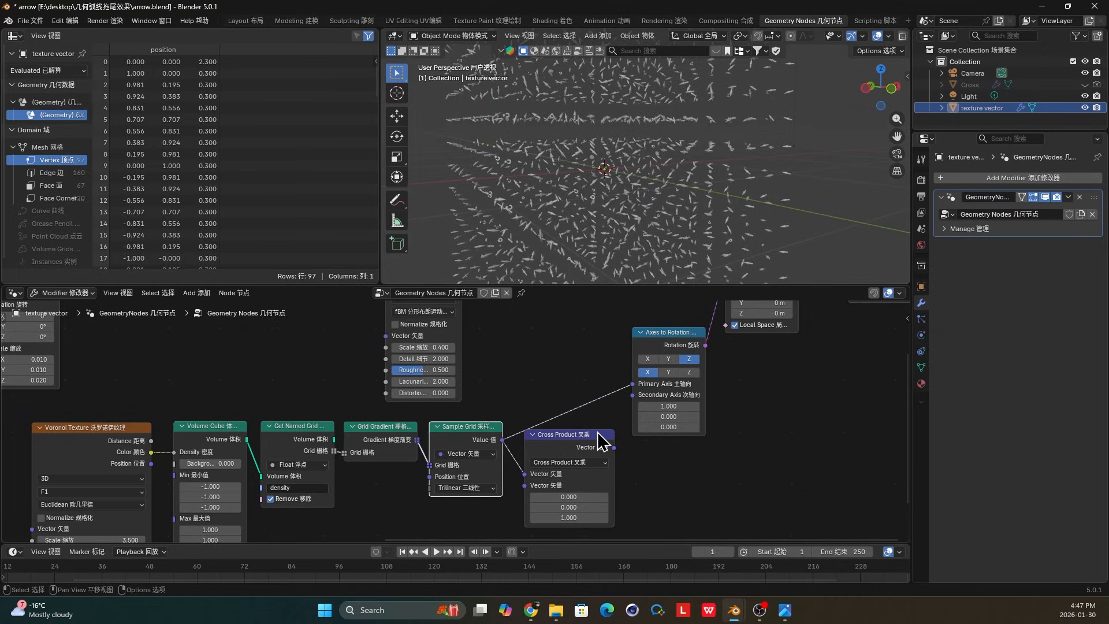
Examine the gradient vector field and the node chain from Volume Cube through Sample Grid to Cross Product.
scroll(574, 446, "up", 2)
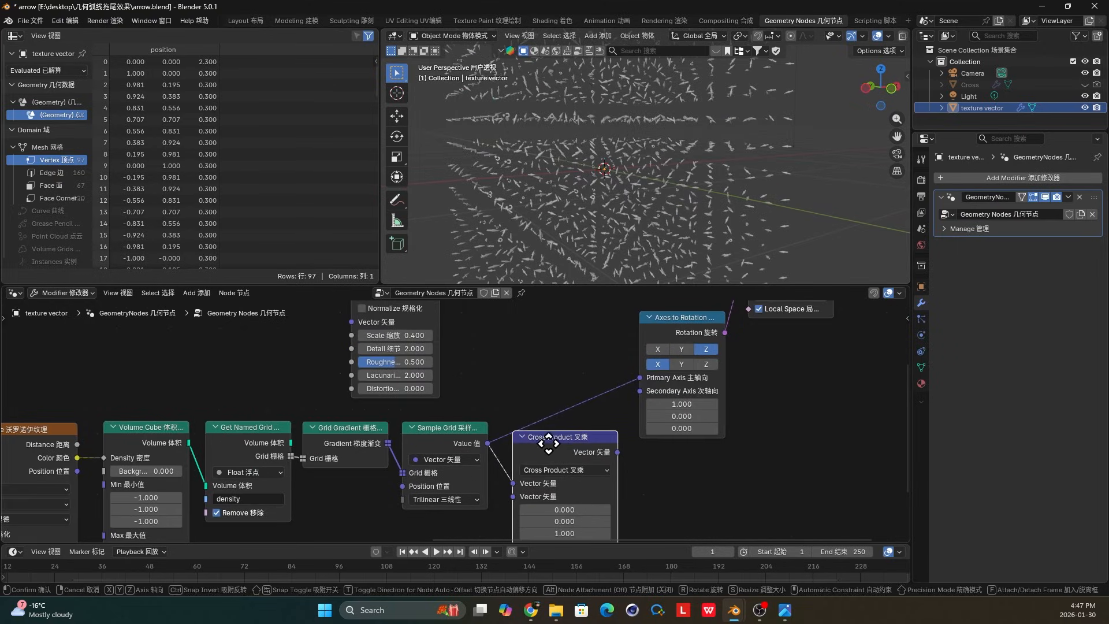
middle_click_drag(674, 178, 658, 188)
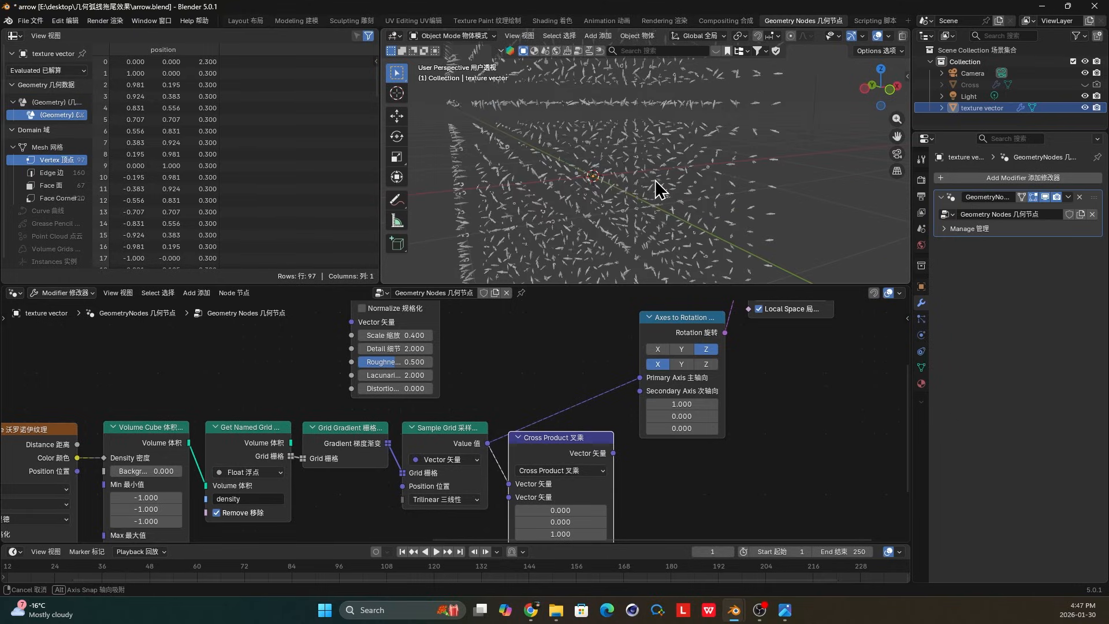
scroll(589, 404, "up", 2)
scroll(589, 476, "down", 1)
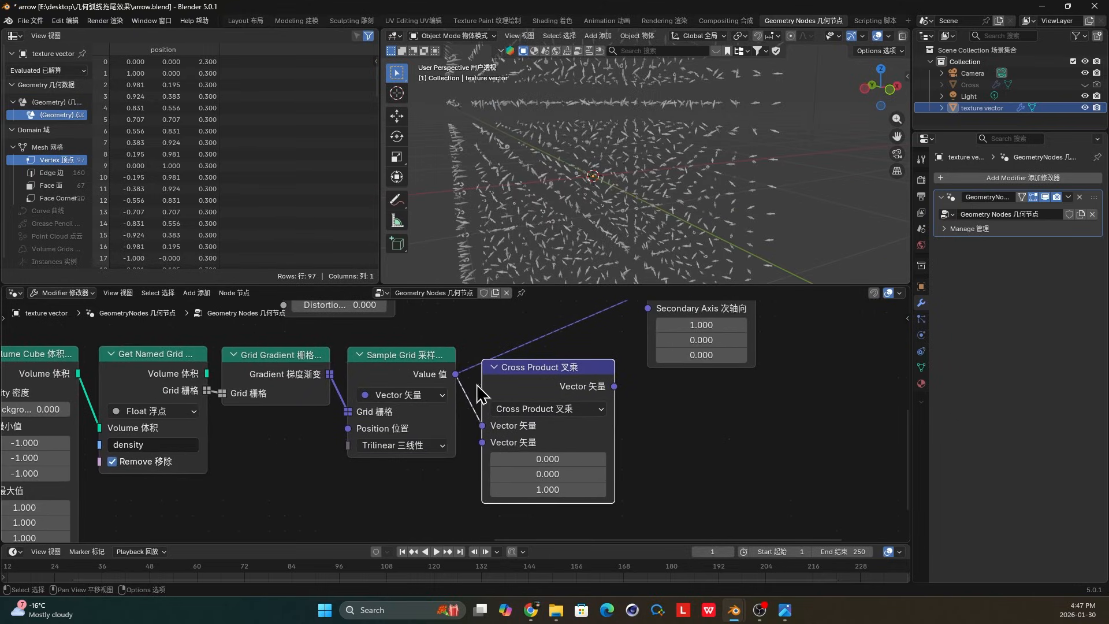
left_click(456, 365)
scroll(452, 373, "down", 1)
scroll(448, 363, "down", 1)
middle_click_drag(448, 363, 429, 406)
scroll(389, 413, "up", 2)
scroll(387, 410, "down", 2)
scroll(442, 413, "up", 1)
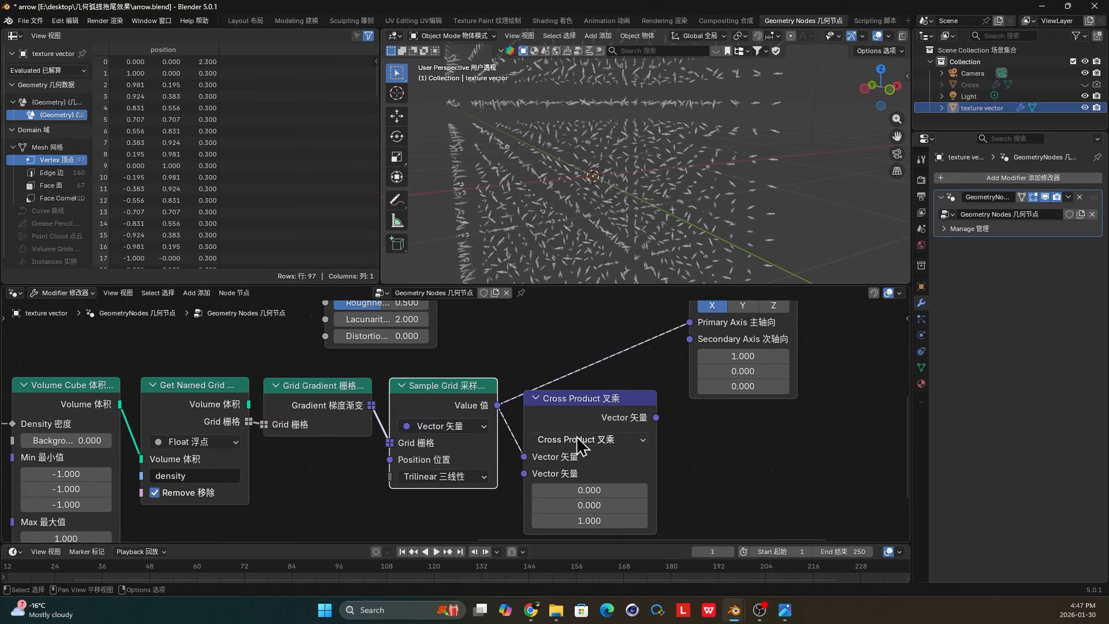
Connect the Cross Product node's Vector output to the Primary Axis input of Axes to Rotation.
middle_click_drag(610, 484, 566, 477)
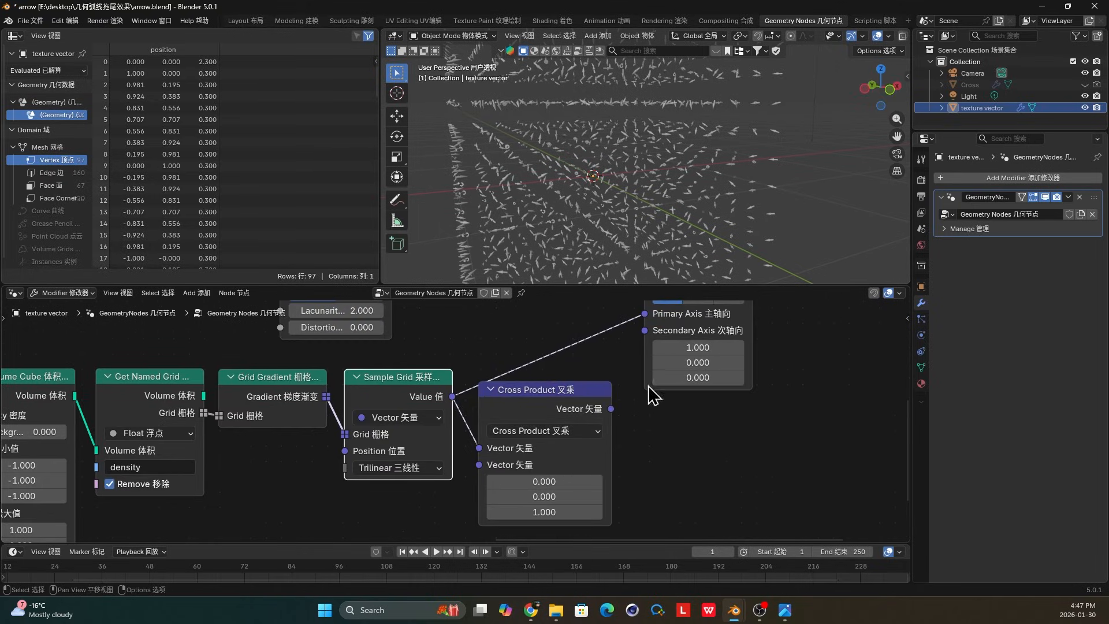
middle_click_drag(650, 389, 645, 427)
left_click_drag(605, 446, 614, 434)
left_click_drag(624, 351, 638, 351)
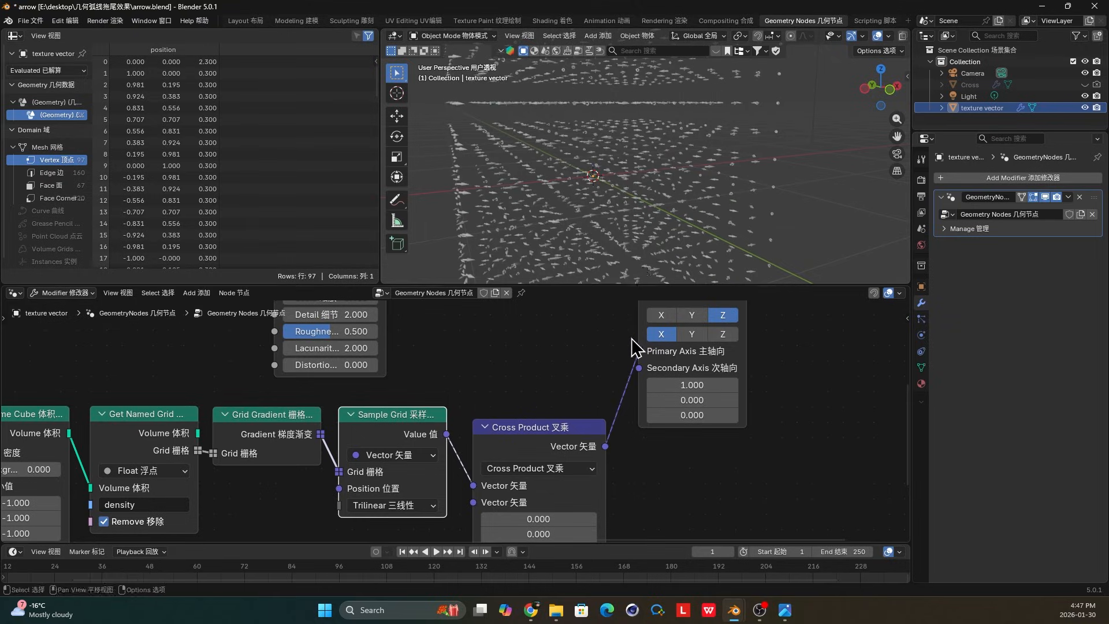
Examine the cross-product vector field from the front and from an angled perspective.
mouse_move(641, 185)
middle_mouse_down()
mouse_move(648, 198)
mouse_move(640, 181)
middle_mouse_up()
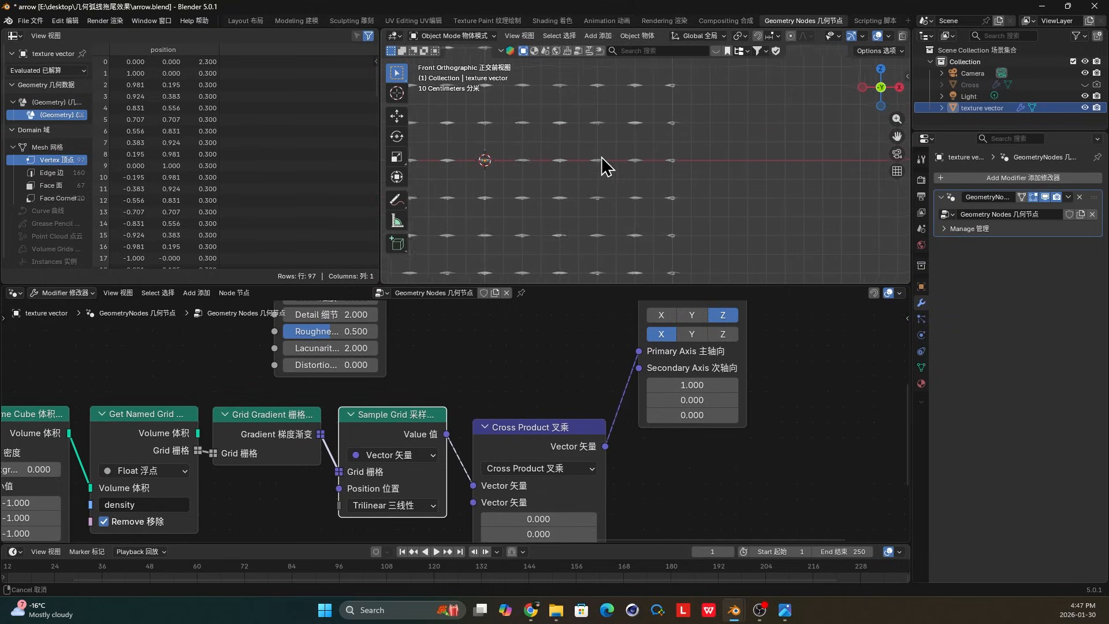
scroll(708, 167, "up", 5)
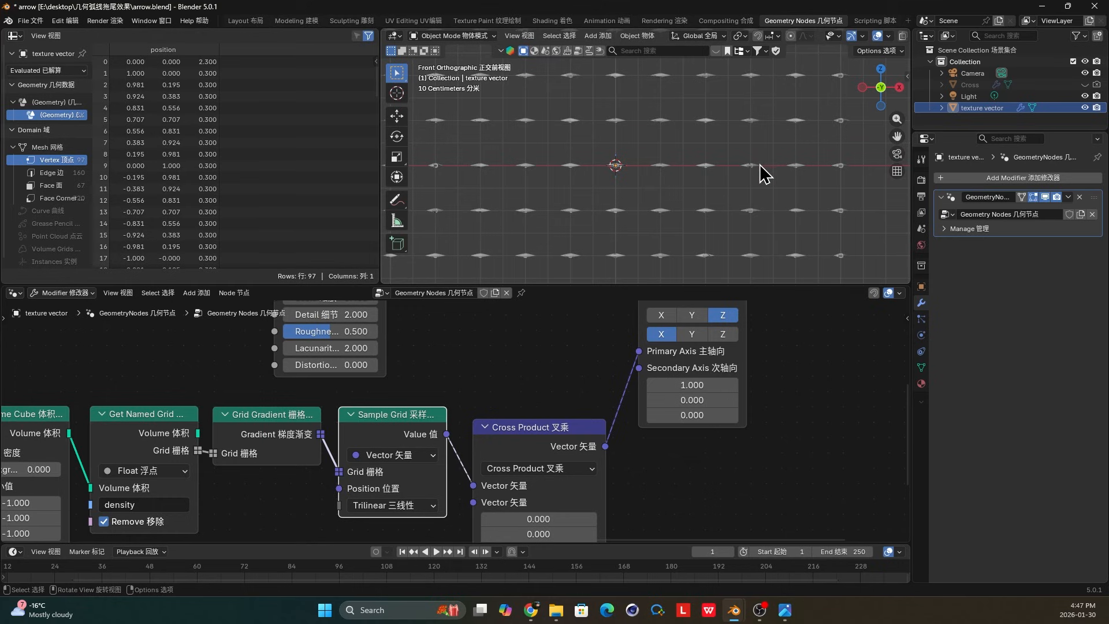
middle_click_drag(699, 152, 703, 183)
Move the Cross Product node up and connect the Noise Texture's Color output to its first Vector input.
middle_click_drag(584, 410, 619, 446)
left_click_drag(544, 464, 547, 345)
middle_click_drag(568, 366, 548, 412)
scroll(540, 384, "down", 1)
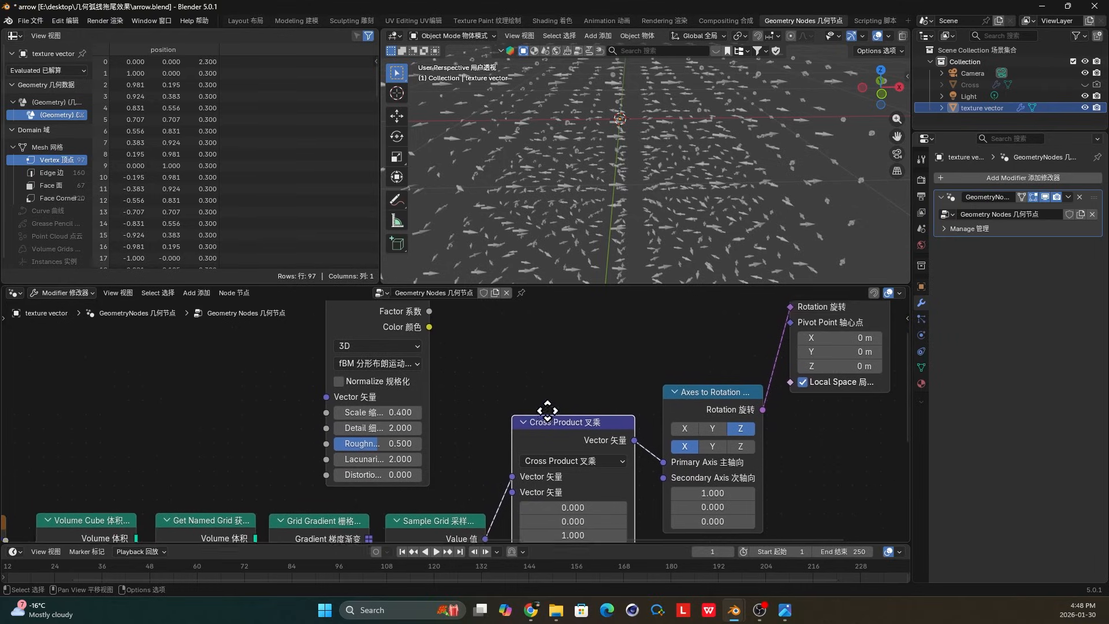
middle_click_drag(393, 332, 444, 347)
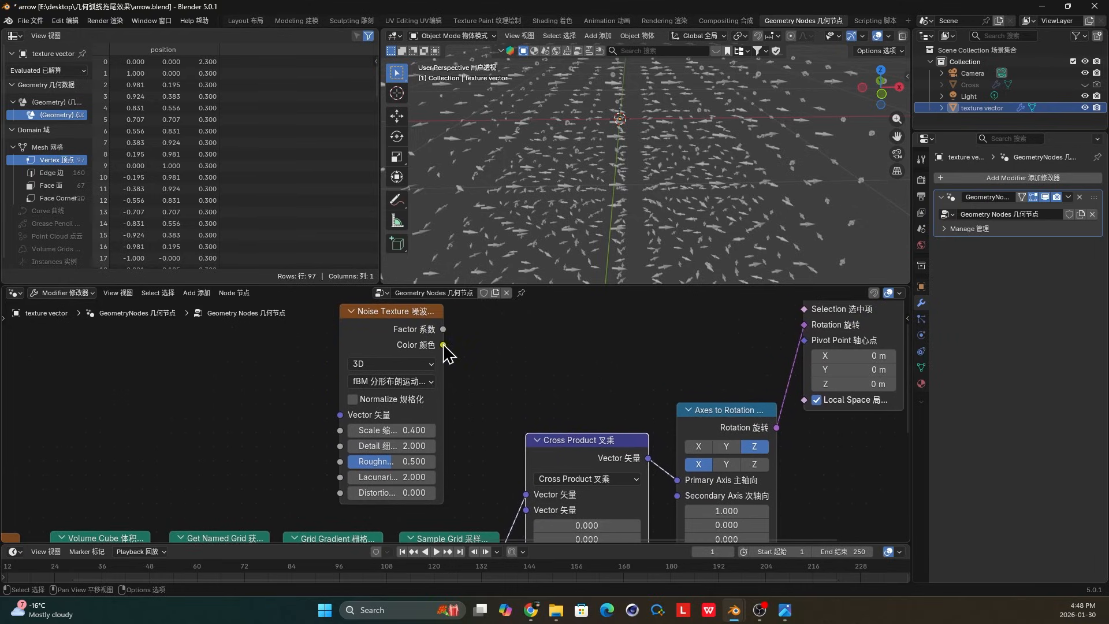
left_click_drag(442, 345, 526, 498)
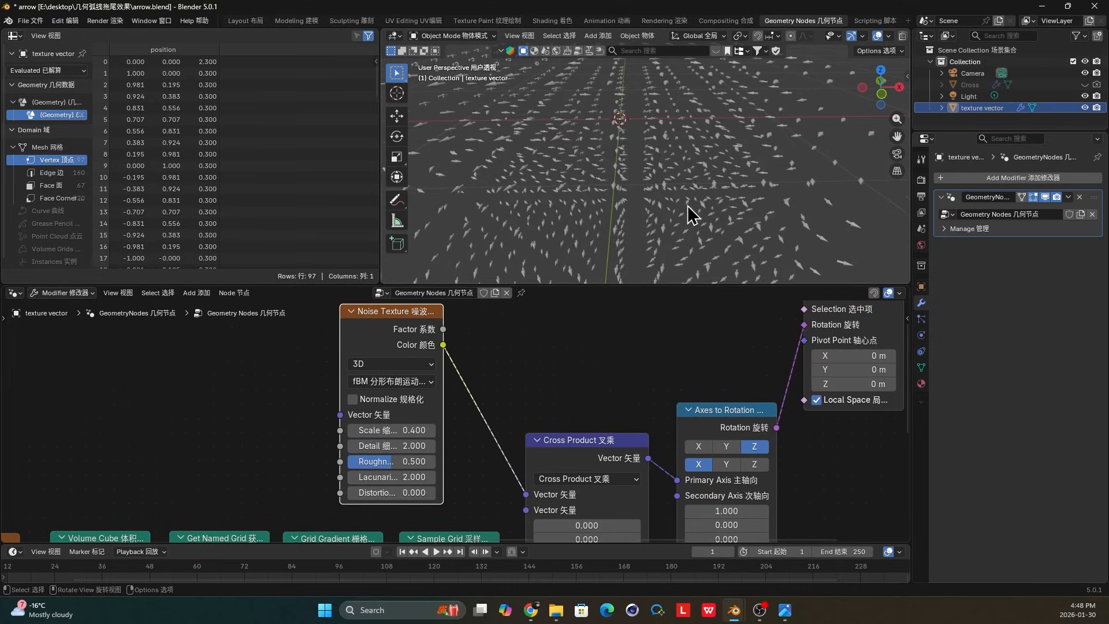
Examine the vector field made by crossing the noise color directly, from the front and in perspective.
middle_click_drag(687, 206, 673, 172)
key("KP_1")
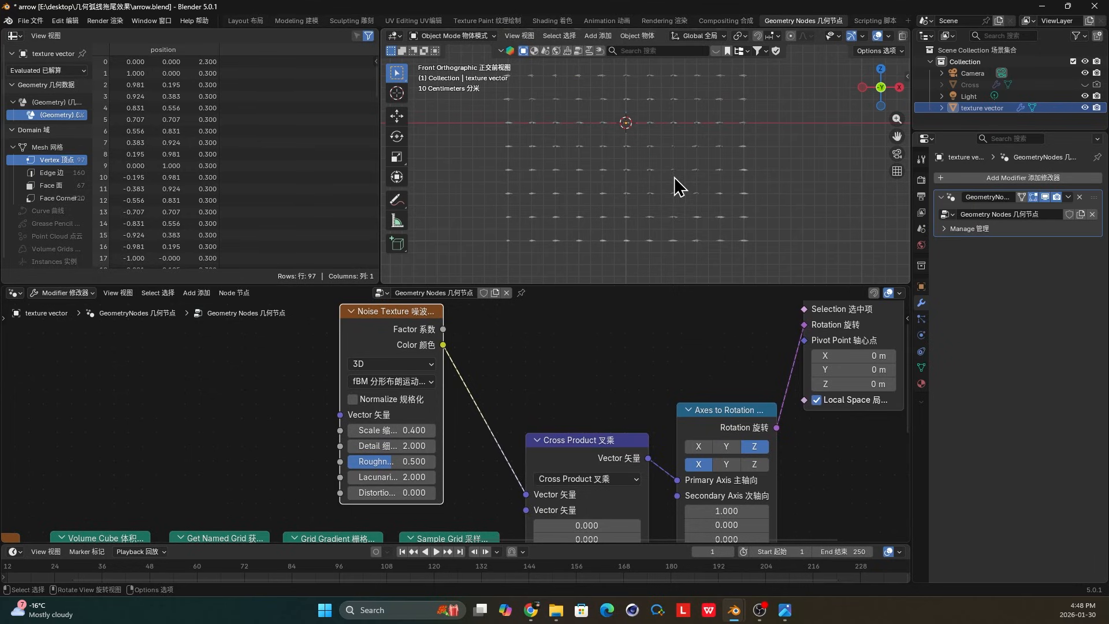
scroll(672, 180, "up", 3)
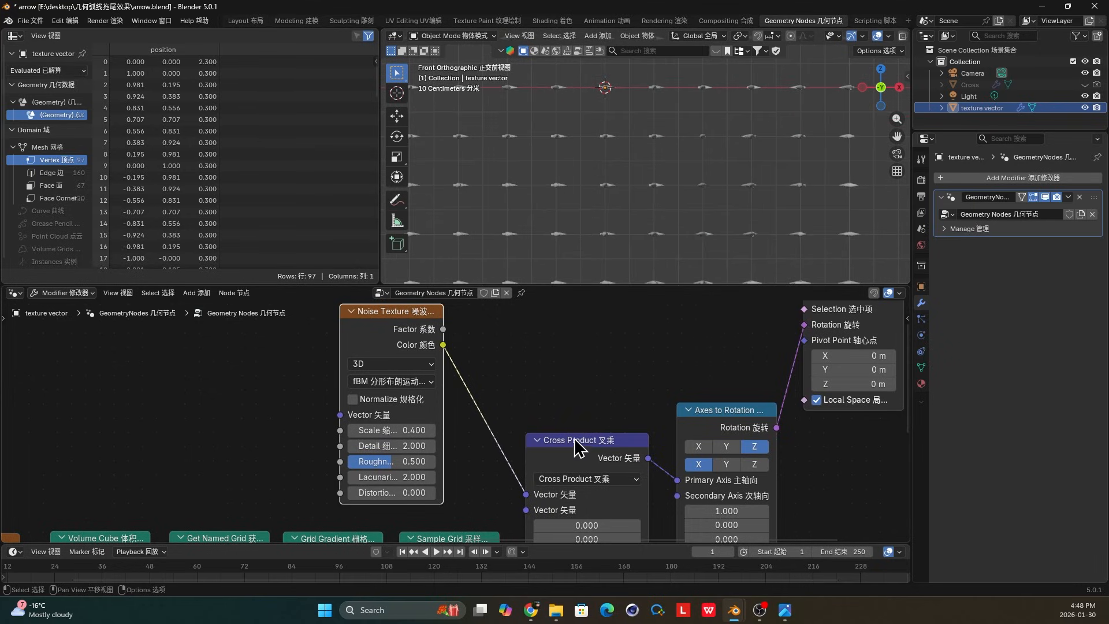
left_click_drag(574, 439, 567, 433)
middle_click_drag(553, 425, 535, 404)
middle_click_drag(690, 150, 647, 173)
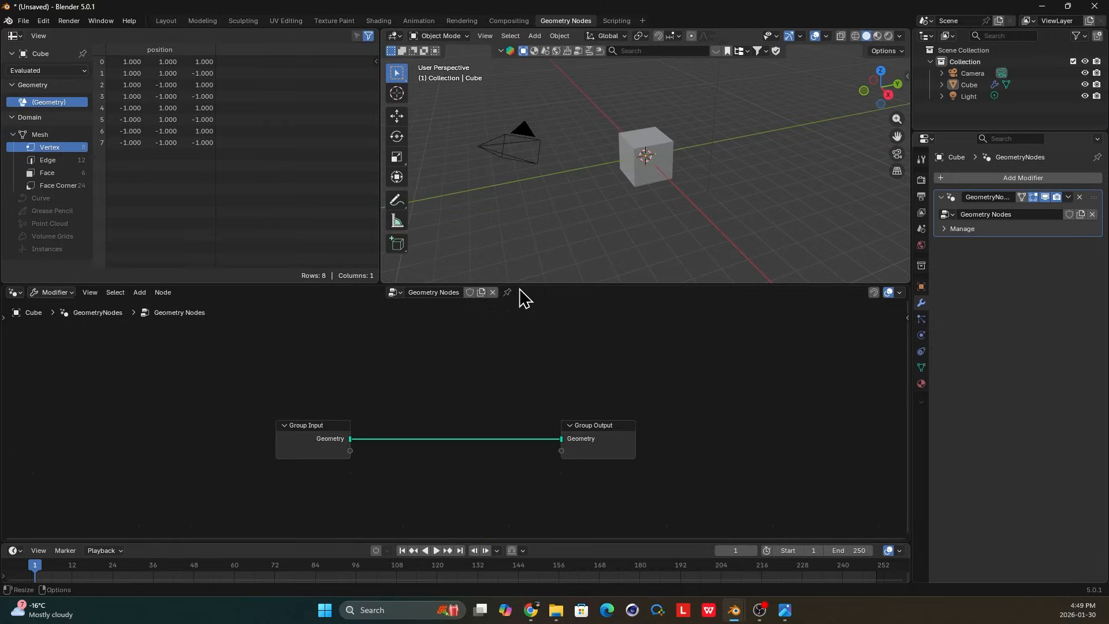
Enlarge the node editor in the new file and move Group Output farther away from Group Input.
left_click_drag(523, 290, 532, 258)
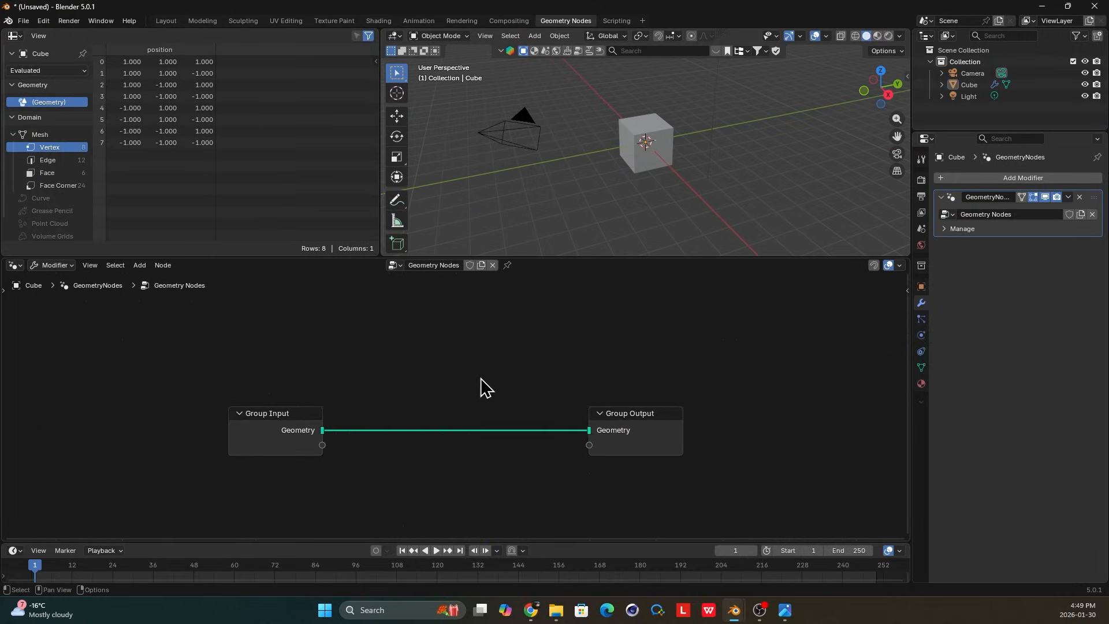
scroll(481, 379, "up", 1)
middle_click_drag(425, 393, 461, 346)
scroll(442, 359, "up", 3)
middle_click_drag(520, 369, 378, 379)
left_click_drag(646, 391, 780, 392)
scroll(485, 381, "down", 3)
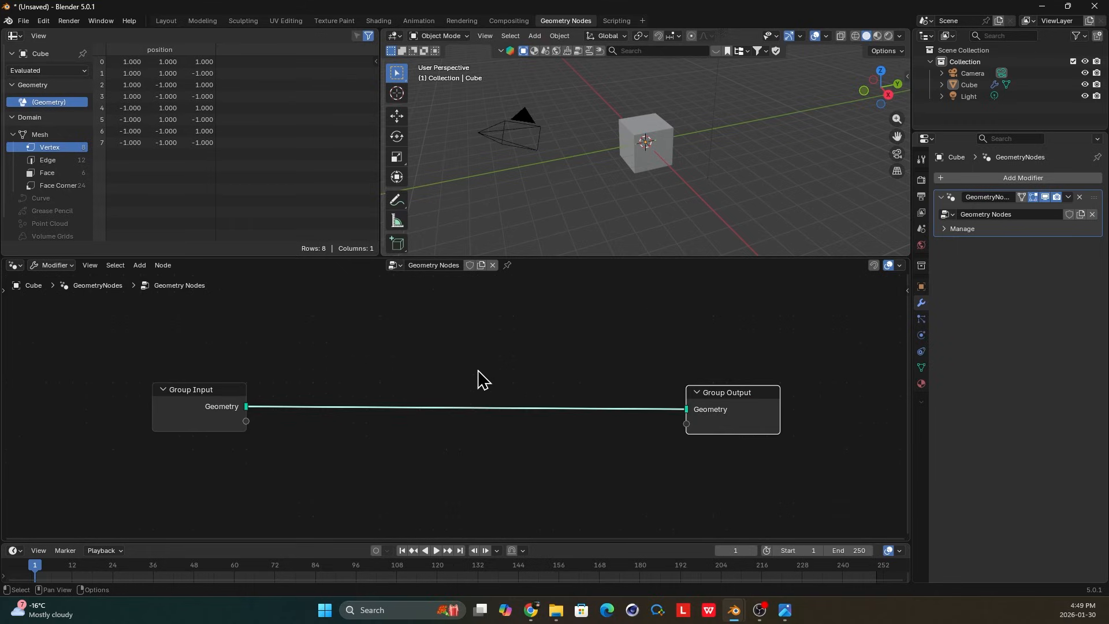
middle_click_drag(482, 379, 388, 379)
Add a Grid mesh primitive, connect its Mesh output to Group Output, and spread the nodes apart.
key("shift+a")
mouse_move(361, 365)
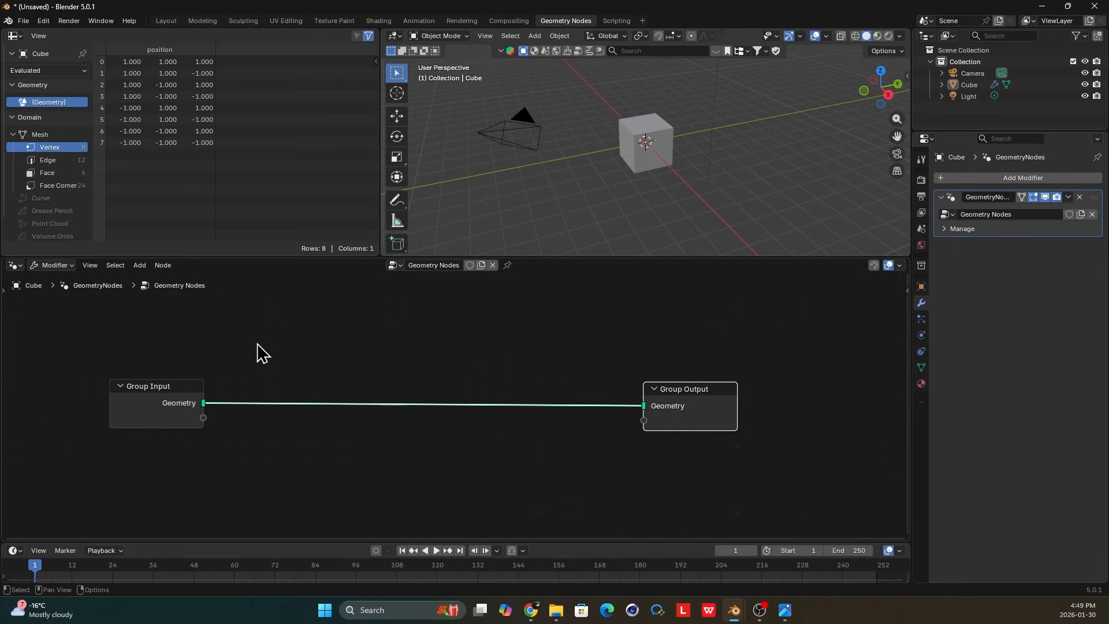
key("shift+a")
type("grid")
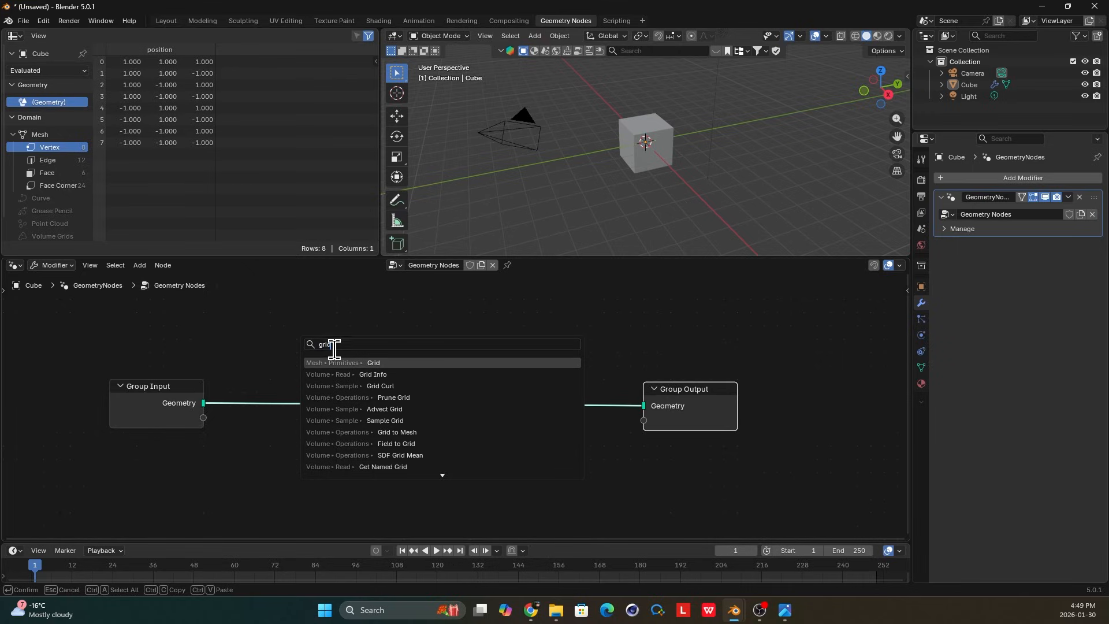
key("Return")
left_click(253, 378)
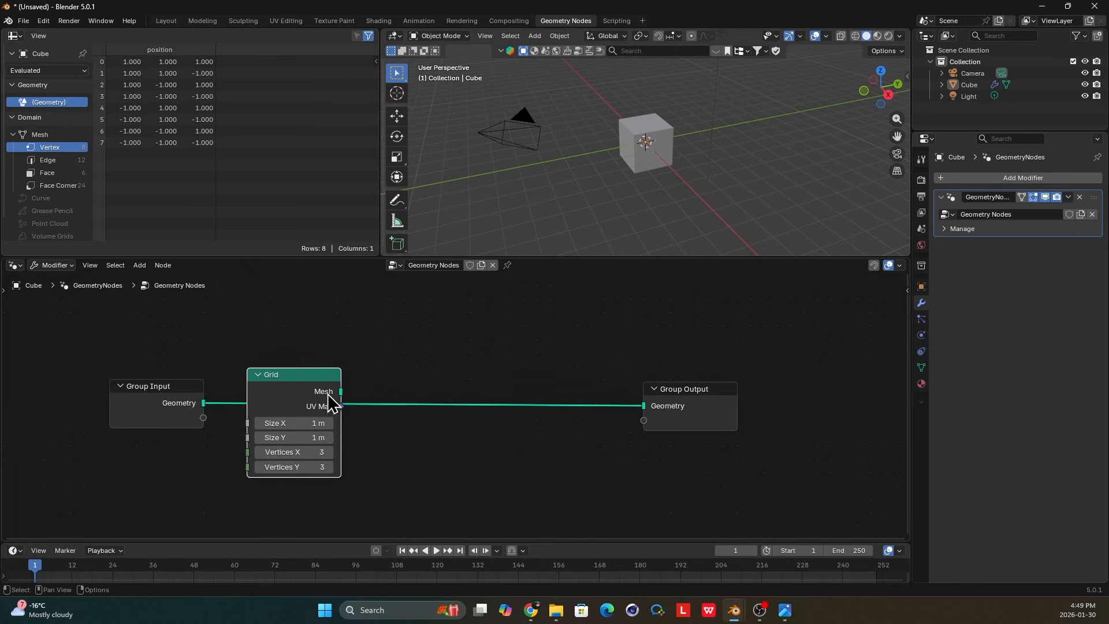
left_click_drag(340, 392, 873, 388)
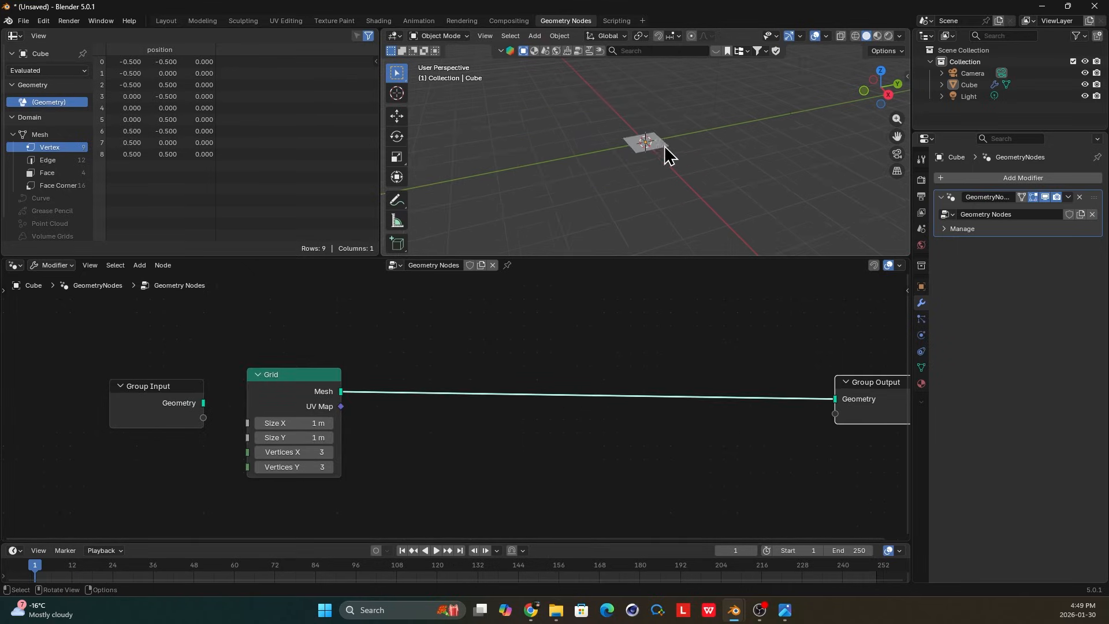
scroll(668, 155, "up", 5)
left_click_drag(153, 395, 19, 386)
left_click_drag(280, 388, 139, 386)
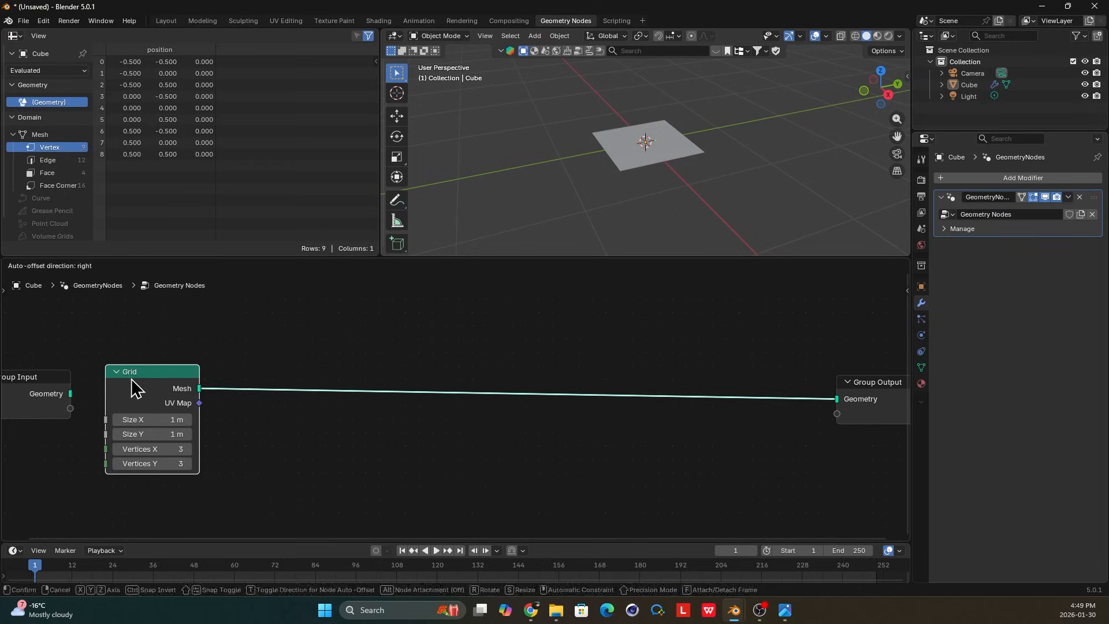
key("shift+a")
type("du")
key("BackSpace")
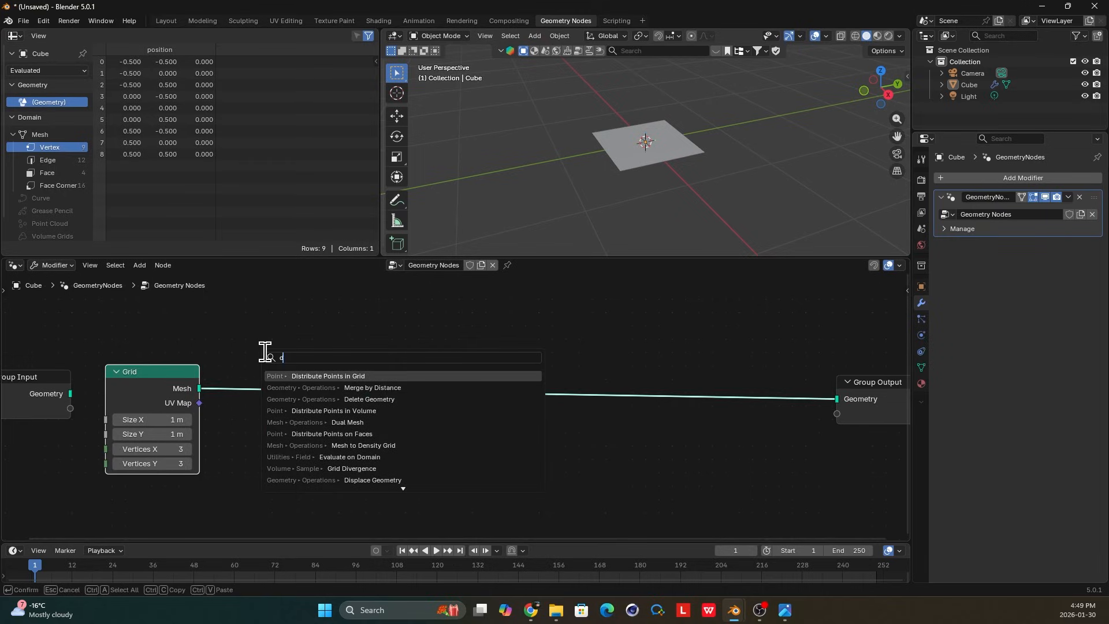
left_click(351, 376)
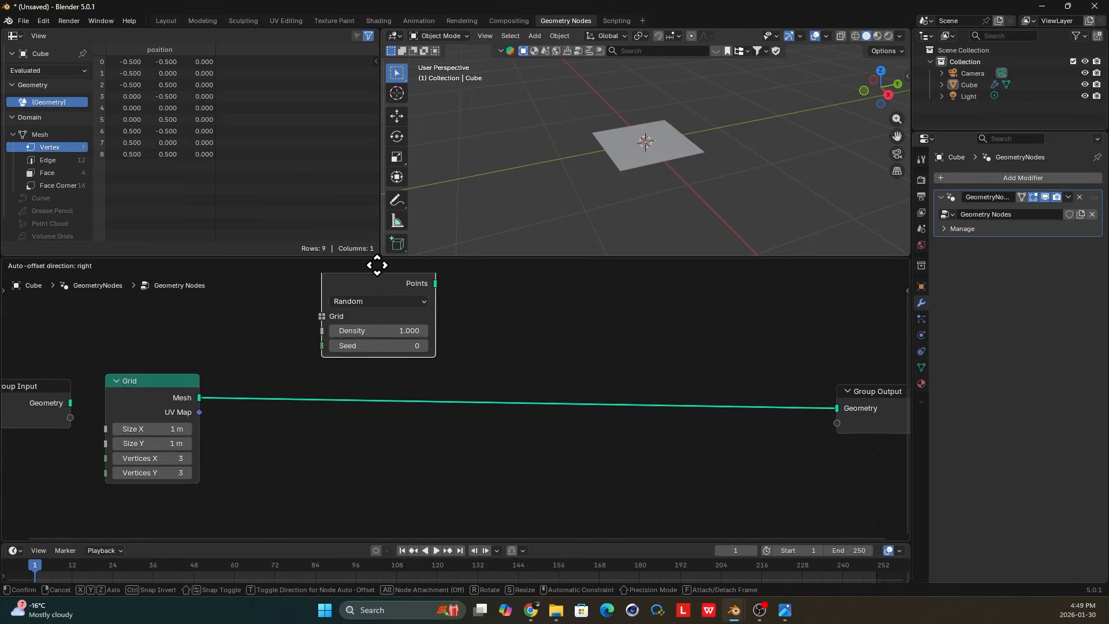
key("Escape")
Insert a Mesh to Points node between the Grid and Group Output.
key("shift+a")
type("m")
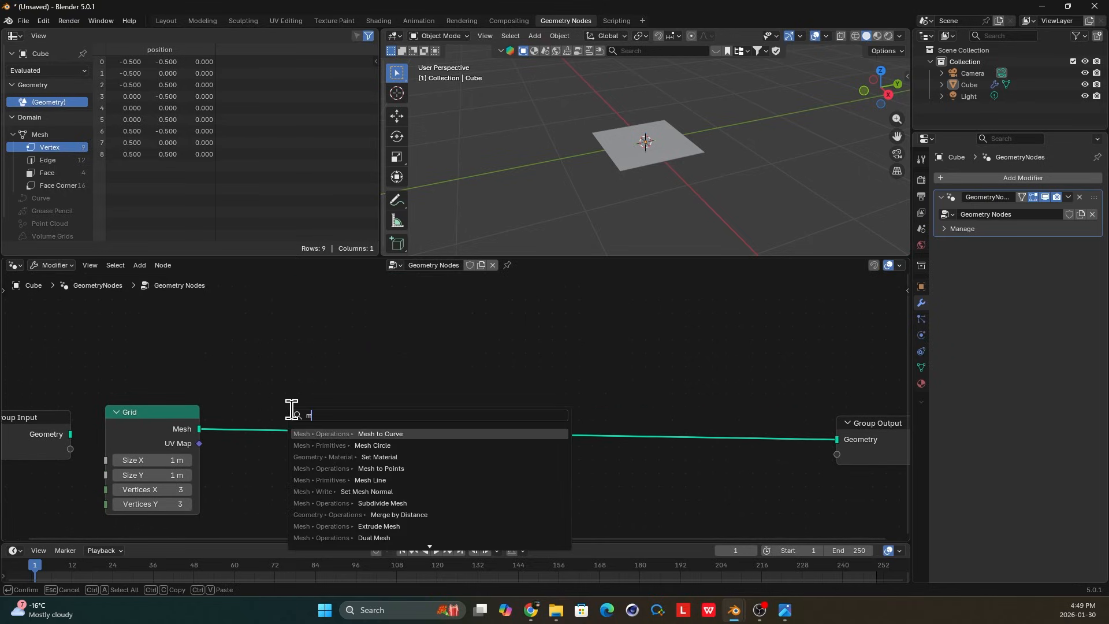
type("esh t")
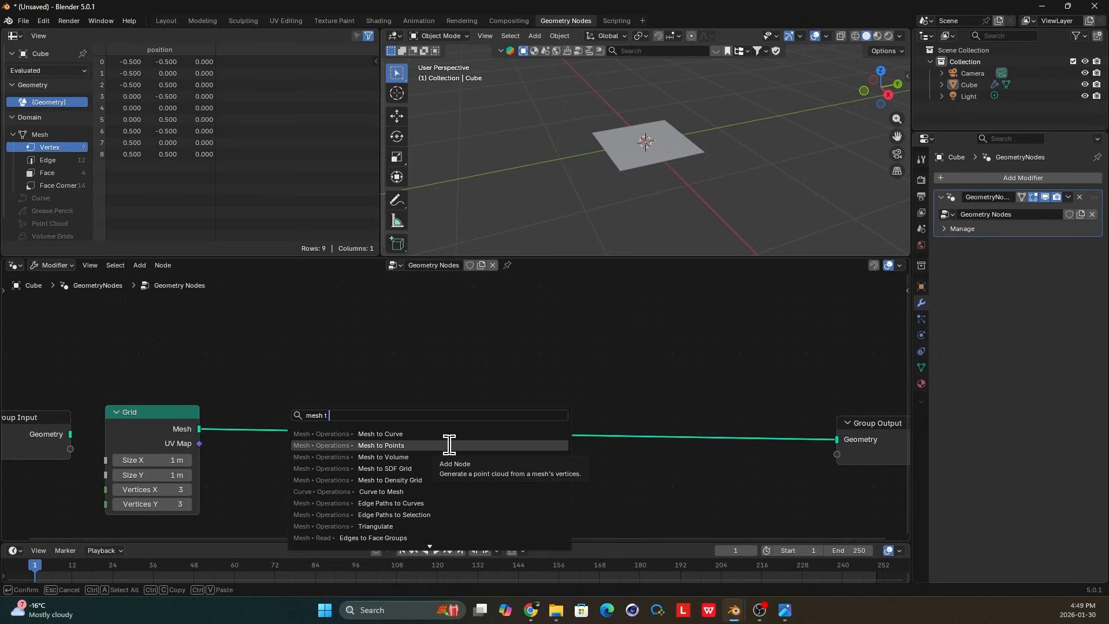
left_click(442, 443)
left_click(329, 405)
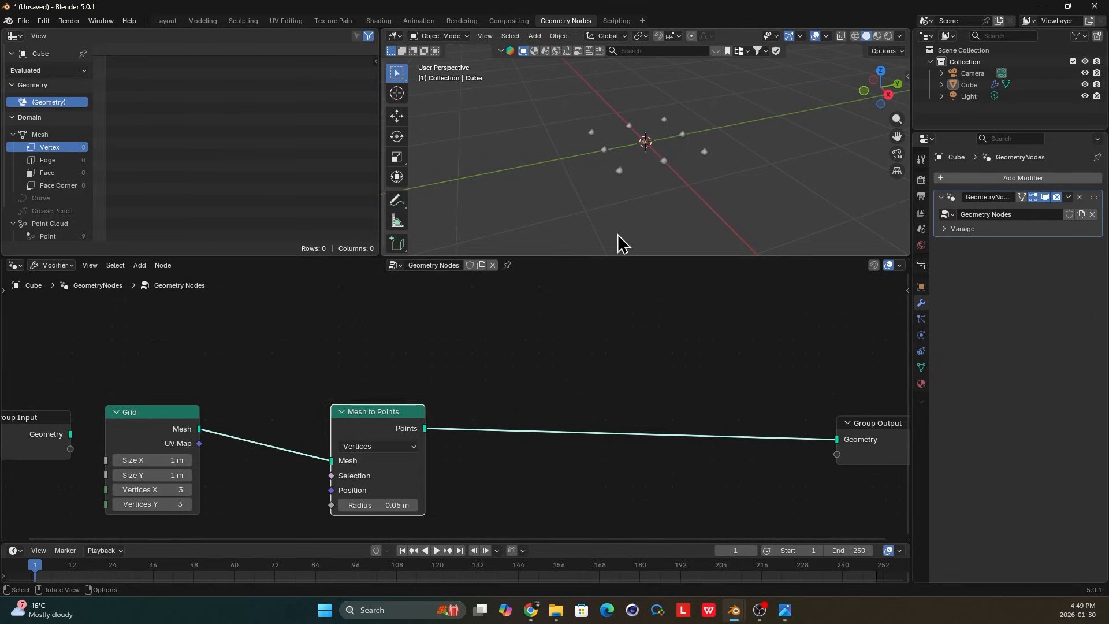
left_click_drag(348, 428, 404, 429)
Insert a Subdivide Mesh node between Grid and Mesh to Points and set its Level to 3.
key("shift+a")
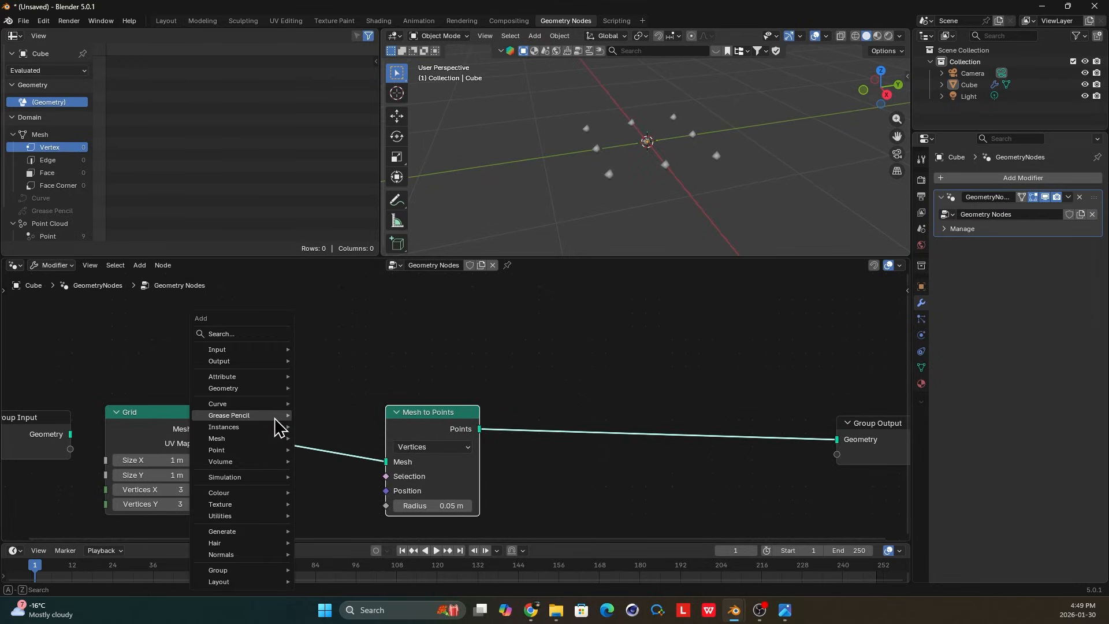
type("sub")
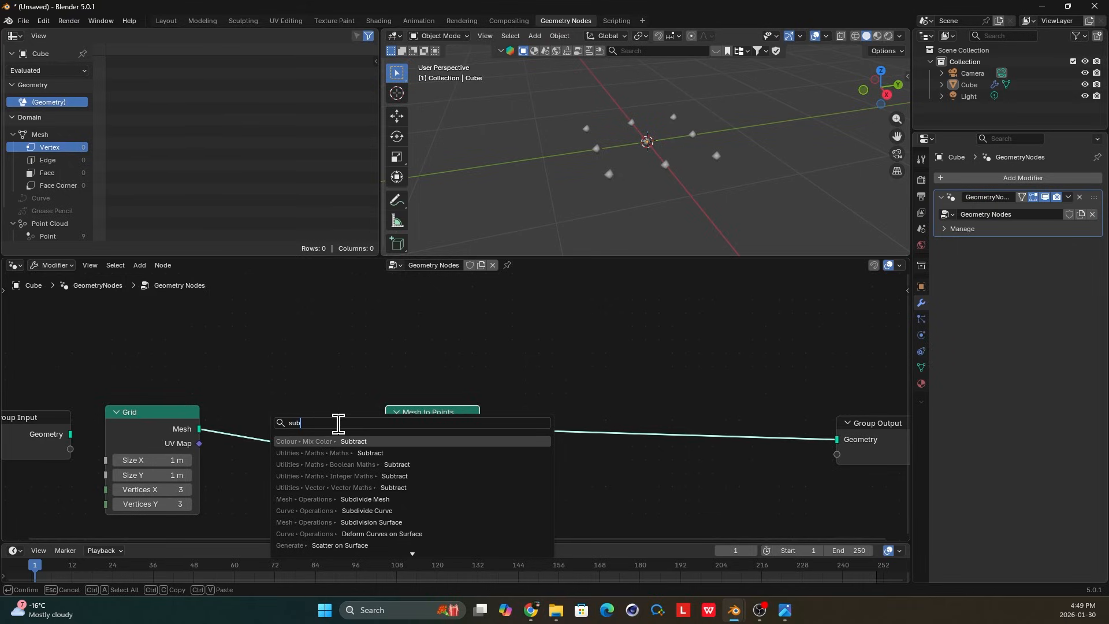
type("d")
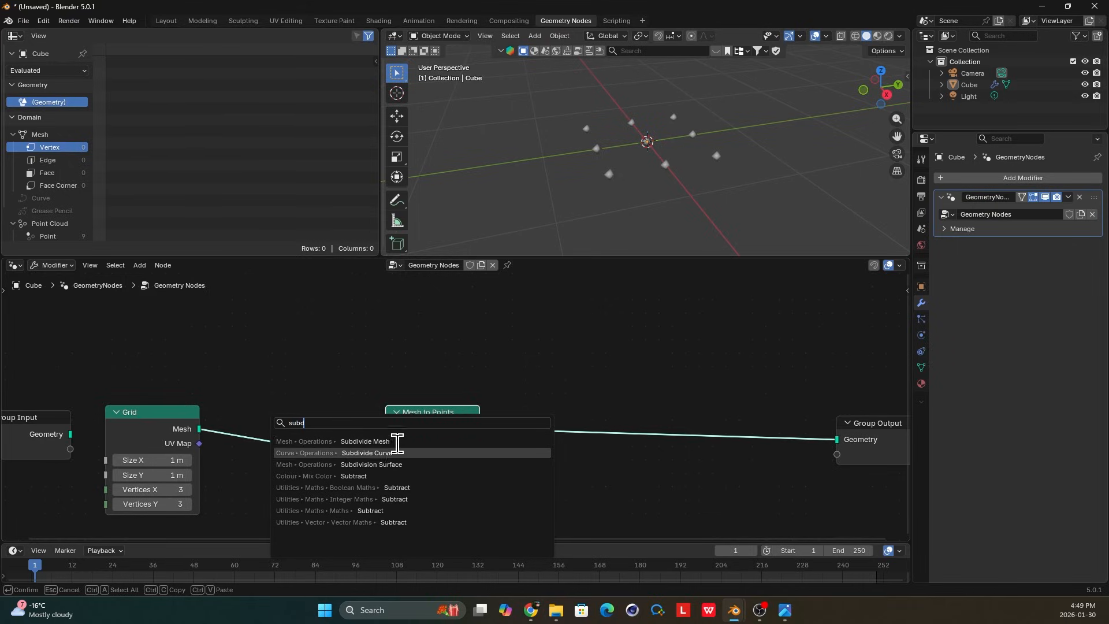
left_click(465, 441)
left_click(344, 452)
left_click(329, 446)
left_click(329, 446)
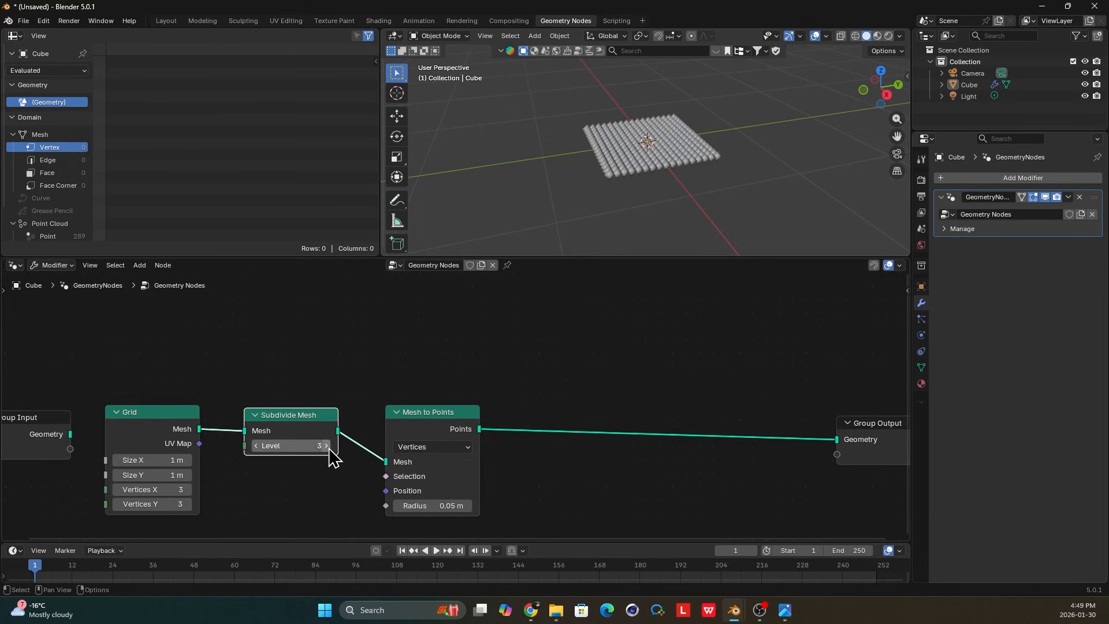
Add a Simulation zone and route the Mesh to Points output through it to Group Output.
scroll(526, 434, "down", 2)
left_click_drag(697, 426, 871, 426)
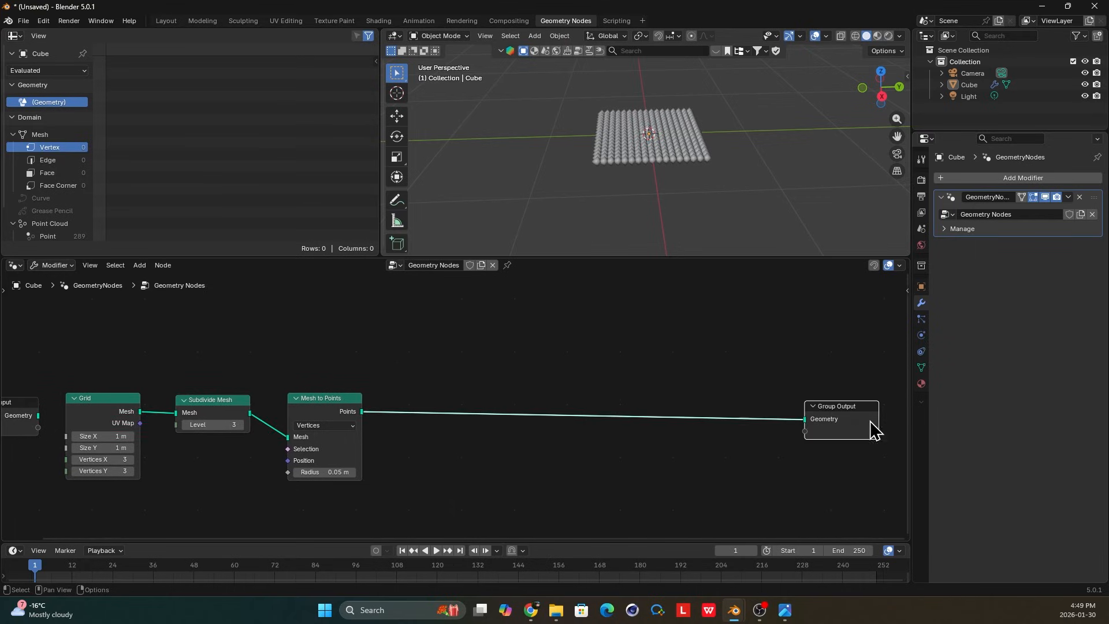
key("shift+a")
type("s")
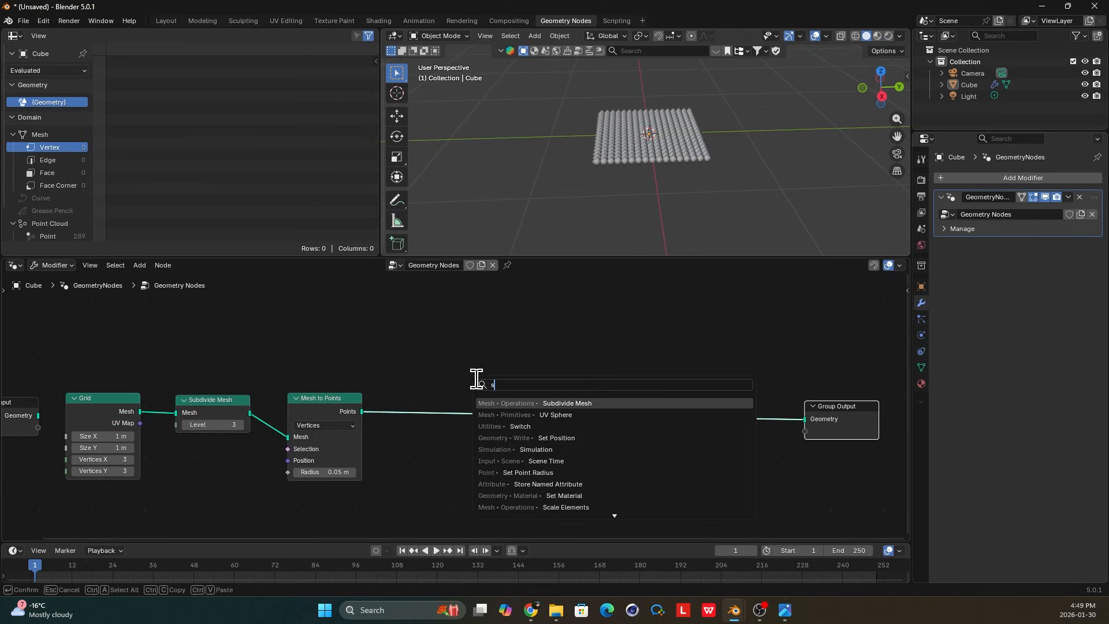
type("im")
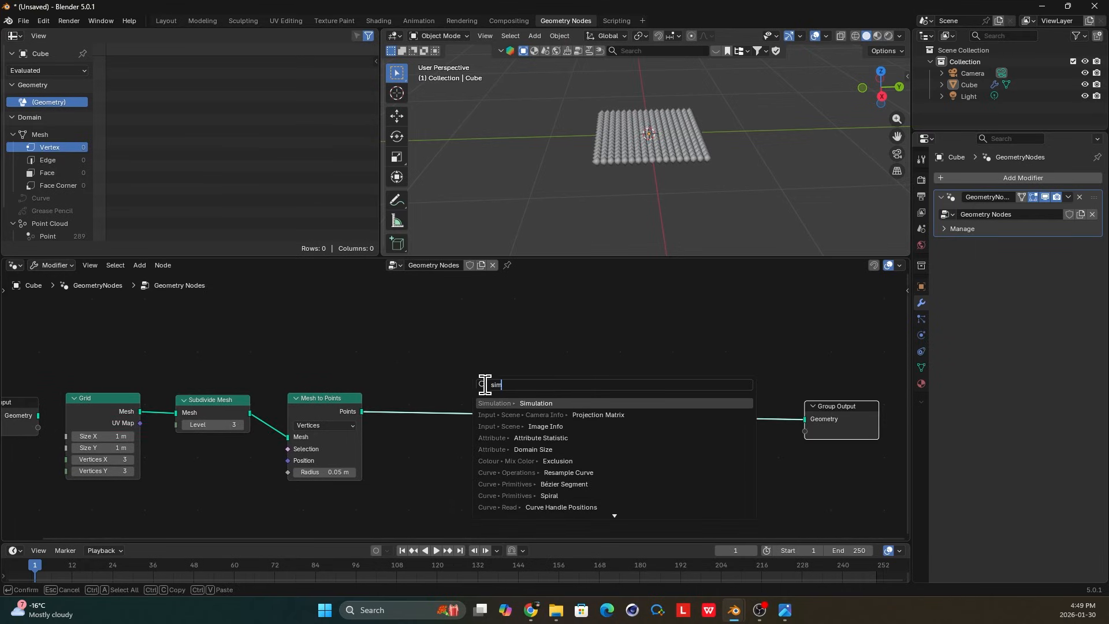
left_click(528, 403)
left_click(528, 403)
left_click_drag(361, 411, 449, 431)
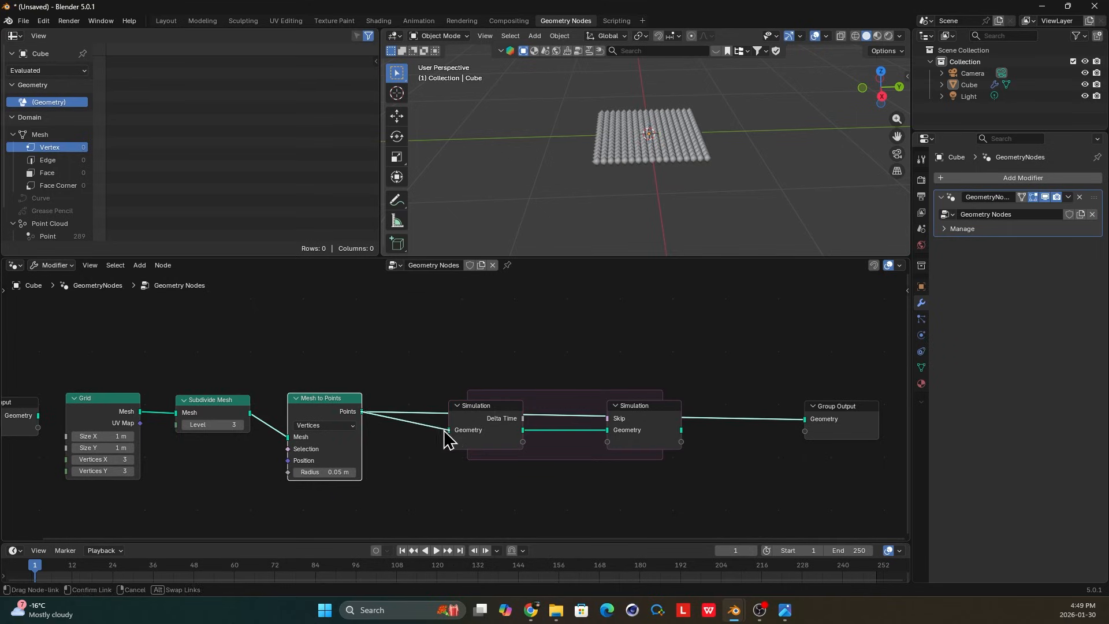
left_click_drag(681, 430, 804, 419)
Widen the Simulation zone and insert a Set Position node on the geometry link inside it.
left_click_drag(643, 416, 712, 416)
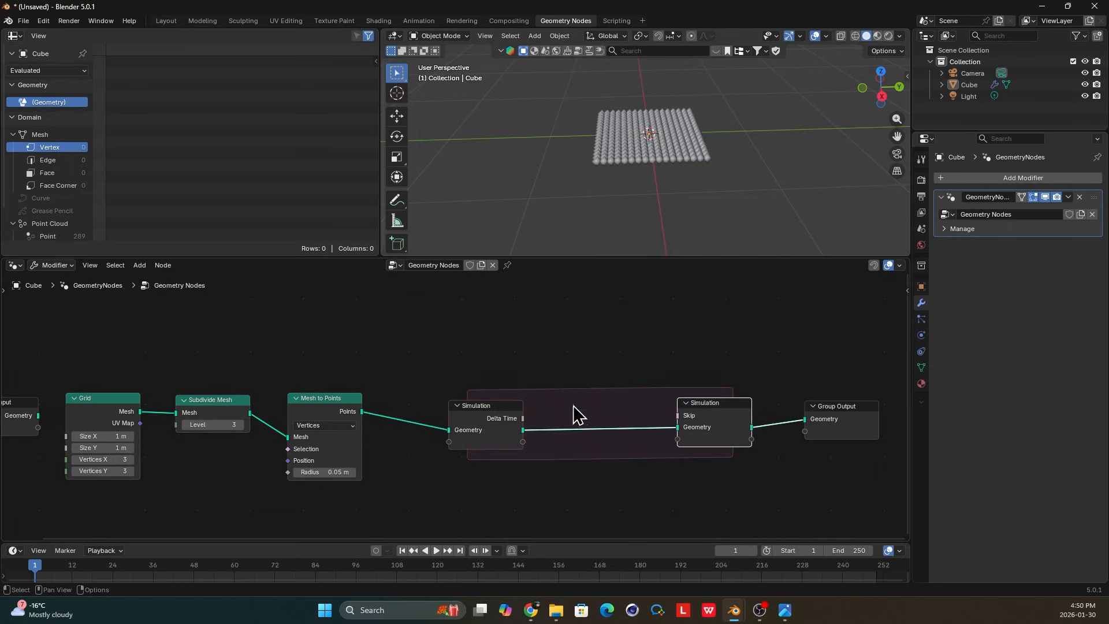
key("shift+a")
type("set p")
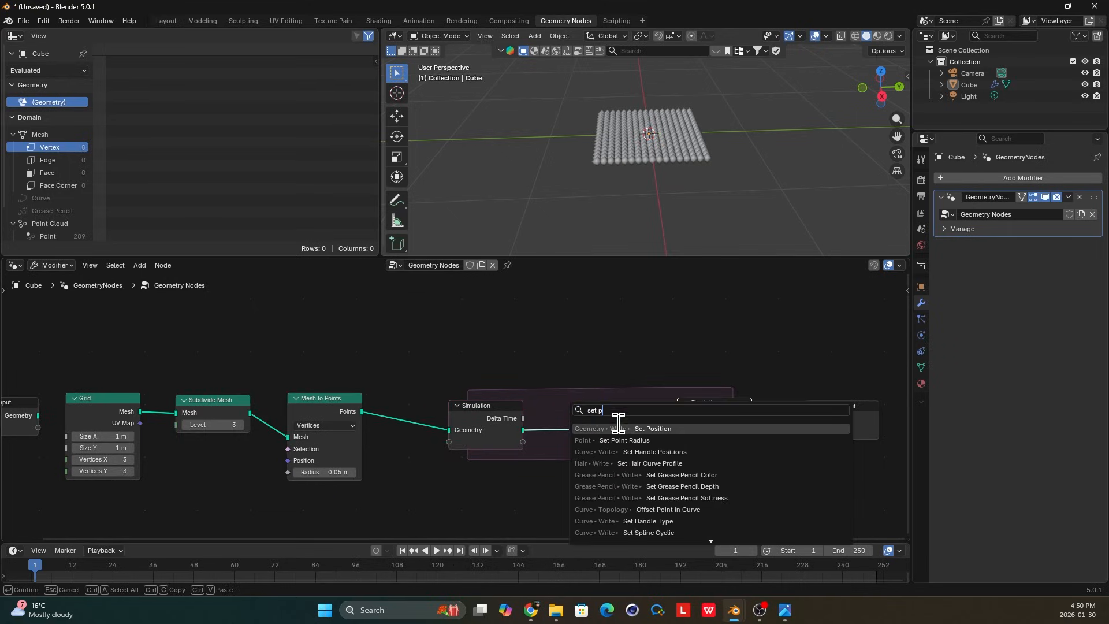
left_click(615, 428)
left_click(604, 442)
Rearrange the node chain to leave free space between the Simulation input and the Set Position node.
left_click_drag(334, 399, 328, 380)
scroll(498, 392, "down", 1)
middle_click_drag(501, 392, 511, 351)
left_click_drag(506, 376, 501, 395)
middle_click_drag(559, 399, 550, 361)
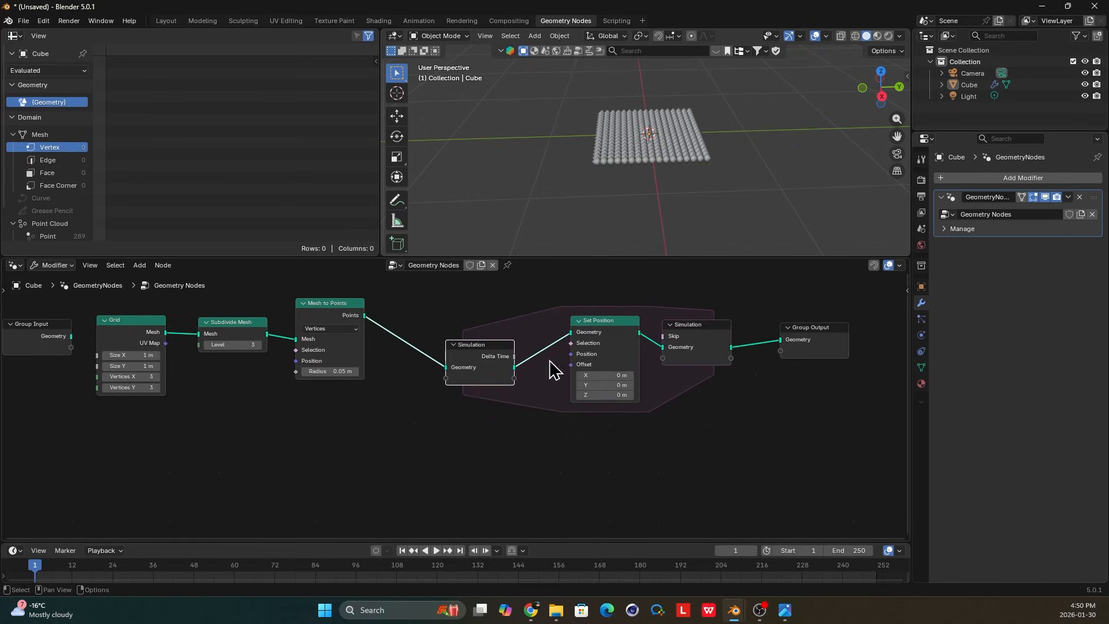
left_click_drag(606, 359, 610, 367)
left_click_drag(792, 406, 664, 366)
scroll(663, 366, "down", 3)
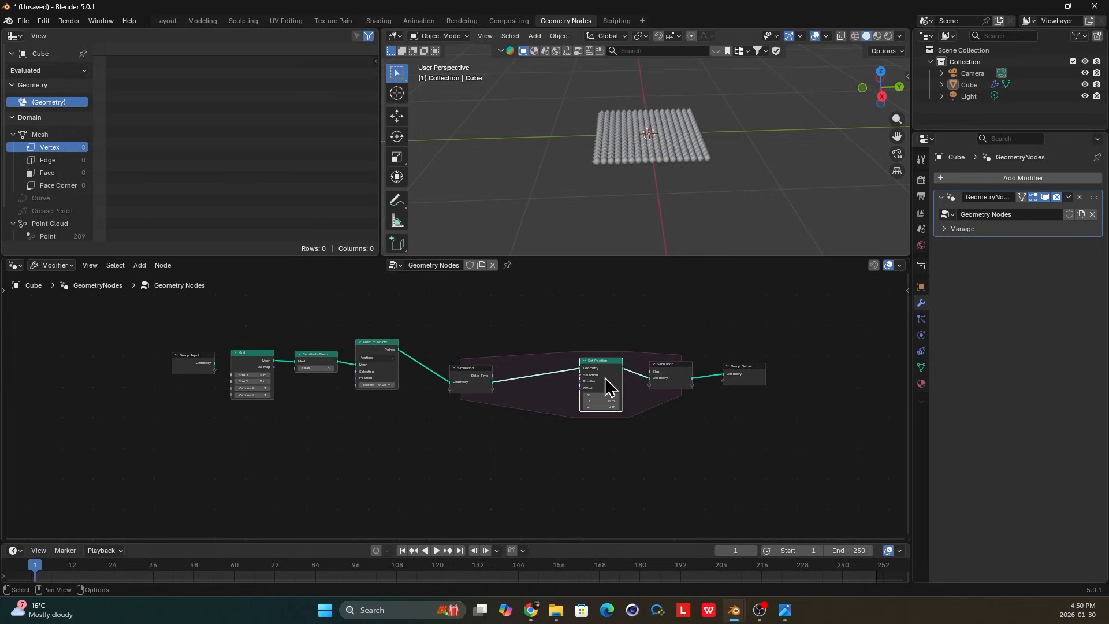
middle_click_drag(567, 394, 602, 376)
scroll(452, 391, "up", 2)
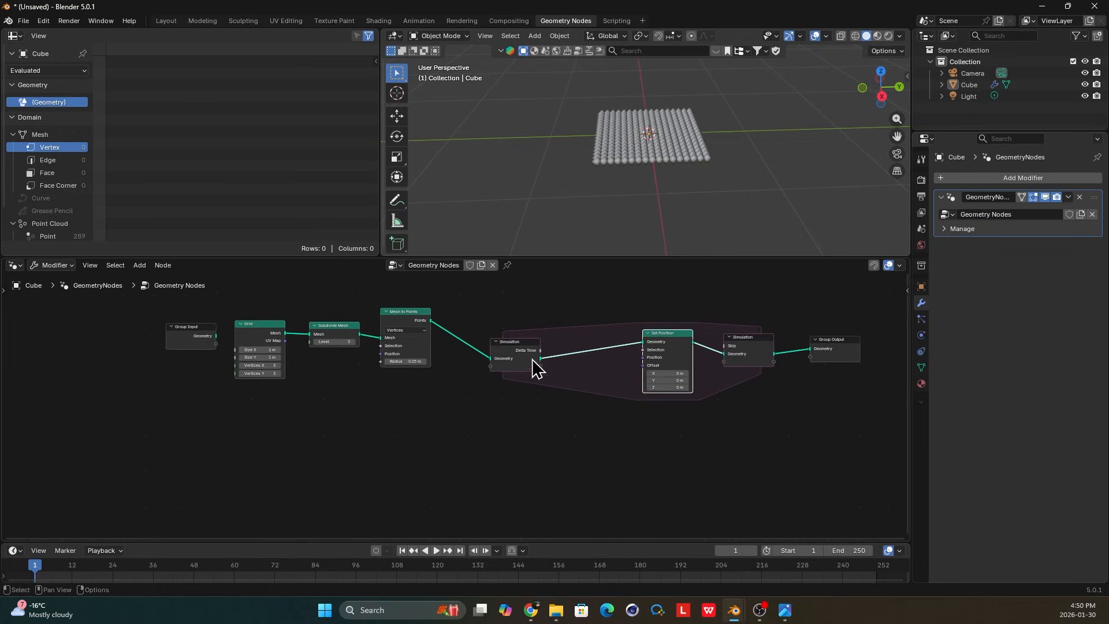
left_click_drag(532, 364, 507, 355)
scroll(514, 358, "down", 2)
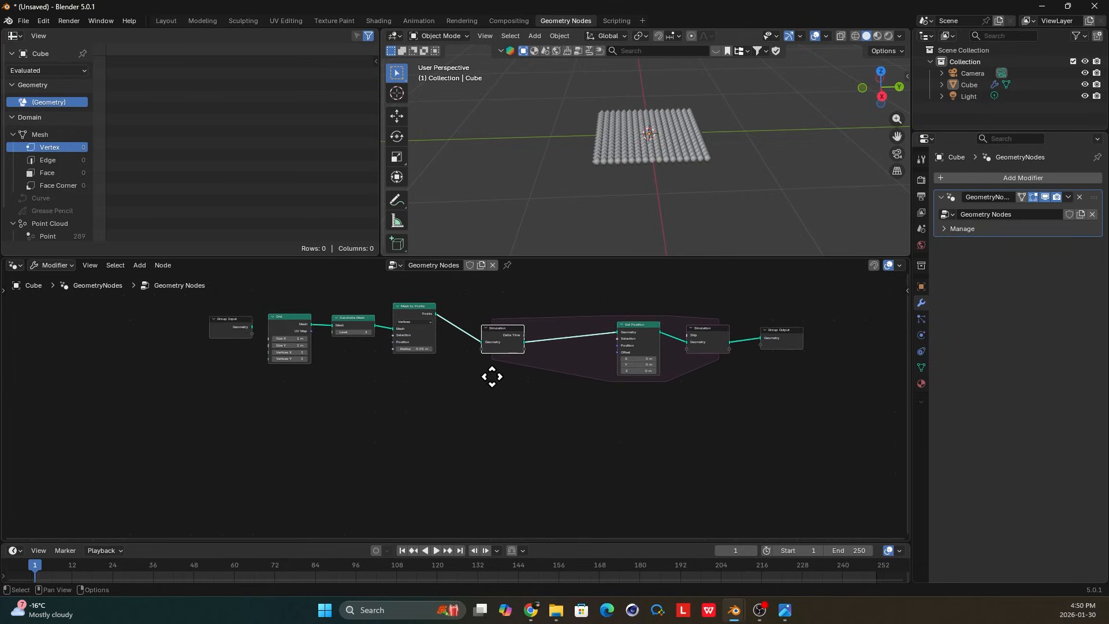
scroll(353, 395, "up", 2)
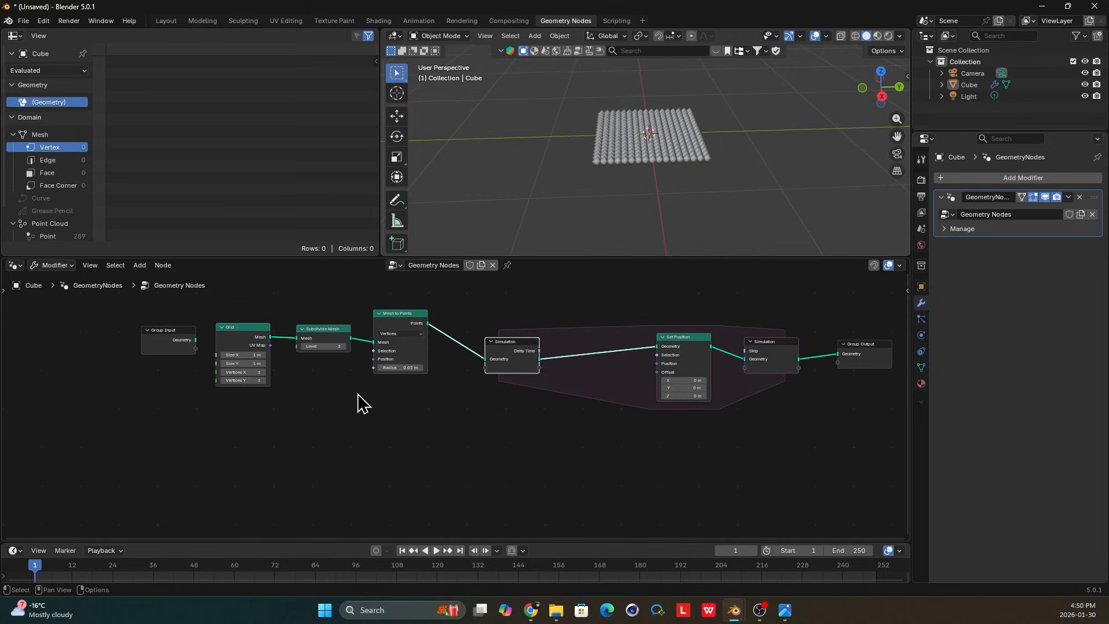
Add a Voronoi Texture node and place it below the Grid node.
key("shift+a")
type("vor")
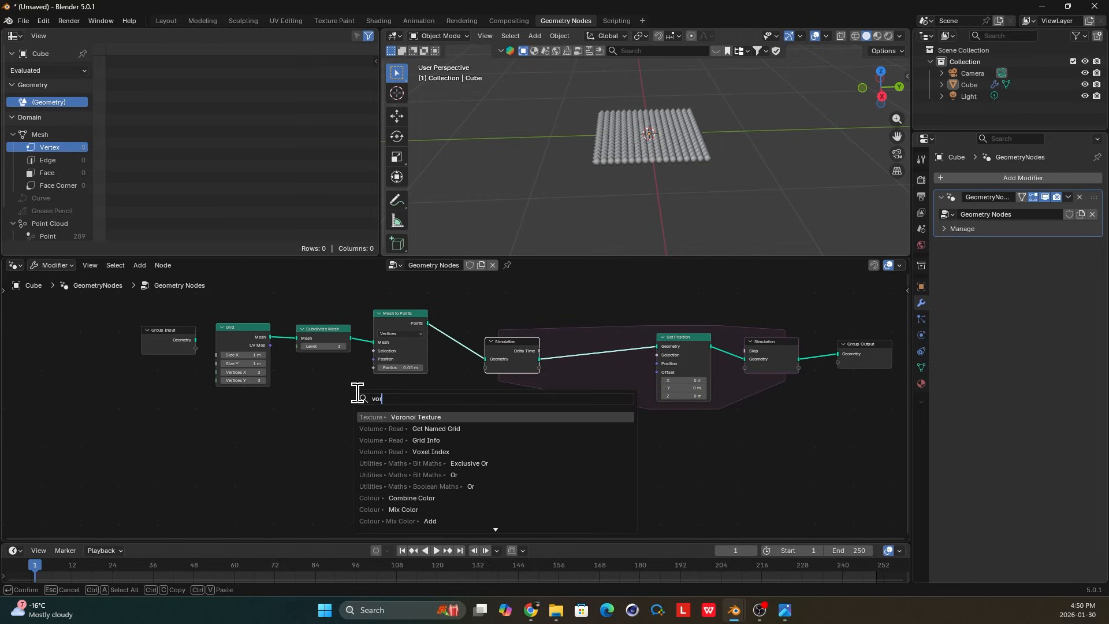
key("Return")
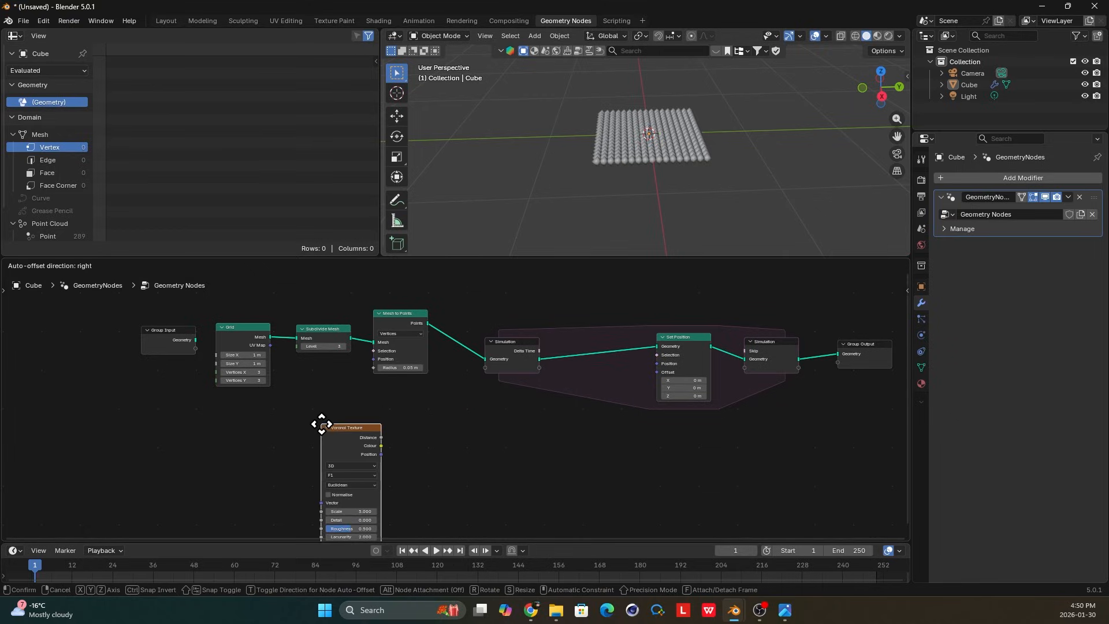
left_click(334, 425)
scroll(346, 375, "up", 3)
left_click_drag(315, 389, 246, 392)
middle_click_drag(275, 386, 516, 420)
left_click_drag(457, 419, 387, 411)
scroll(459, 399, "down", 3)
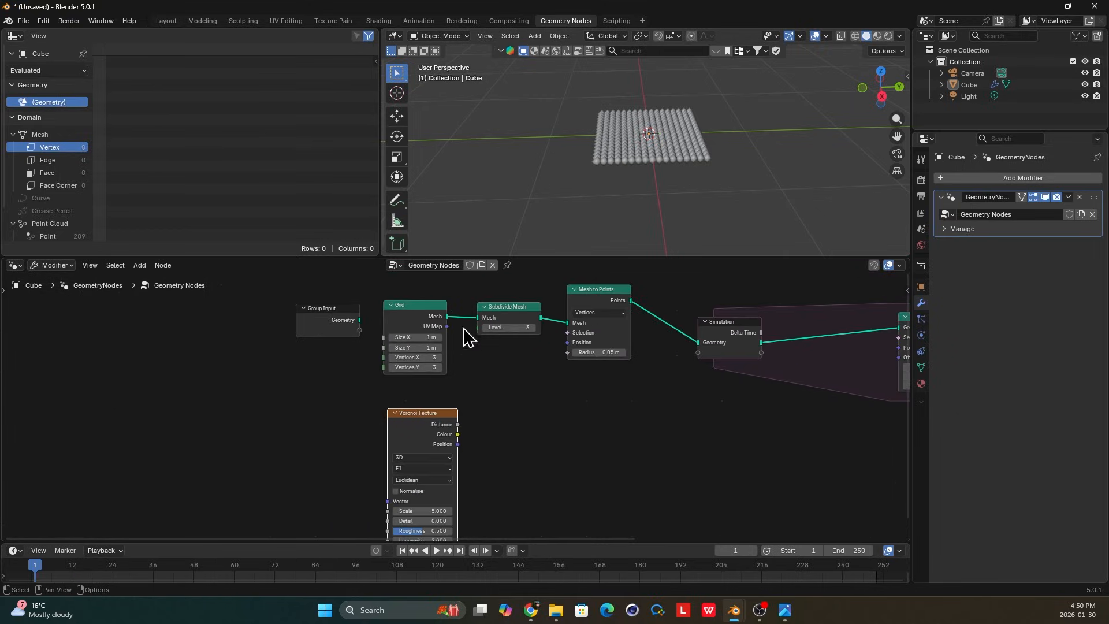
Preview the Subdivide Mesh output in a Viewer, with the Voronoi Texture's Distance connected as the displayed value.
left_click(514, 322, "ctrl+shift")
scroll(546, 370, "up", 2)
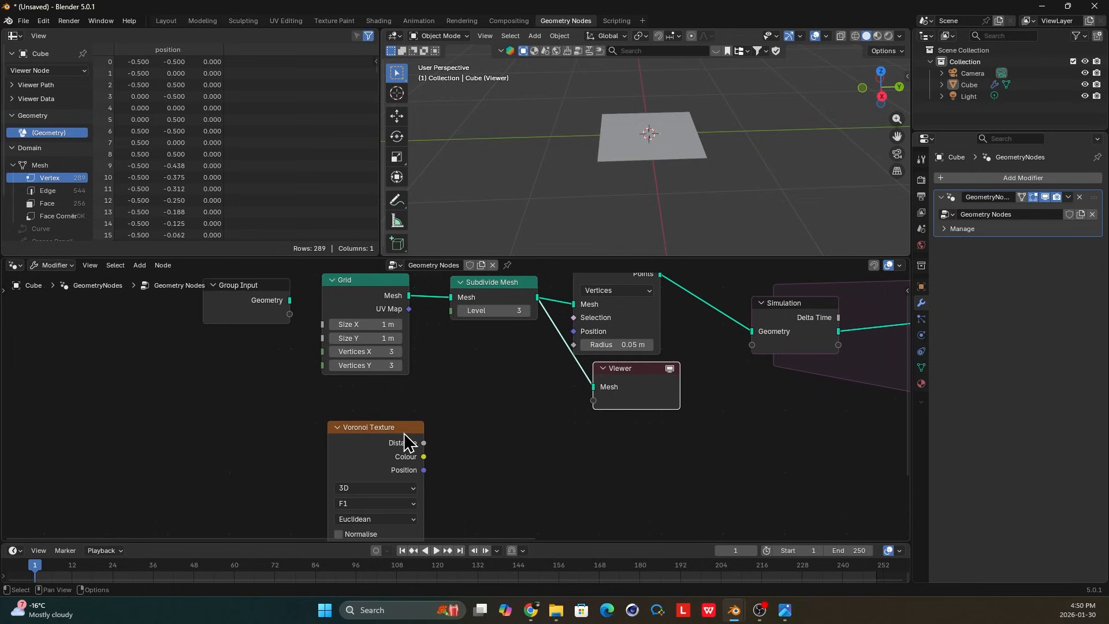
left_click_drag(423, 442, 607, 400)
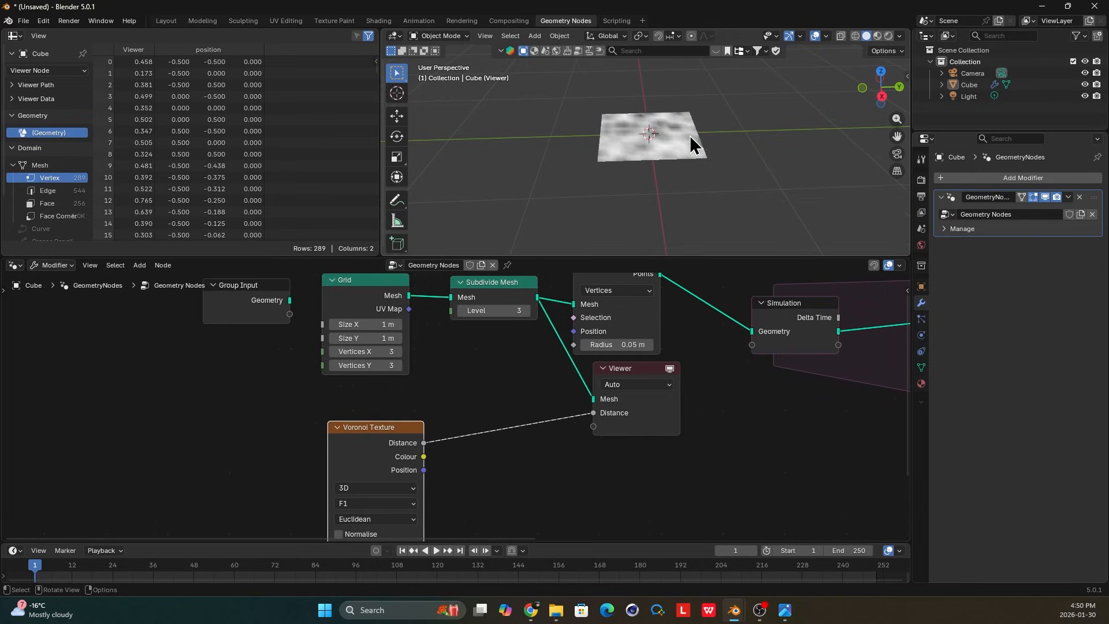
scroll(689, 139, "up", 5)
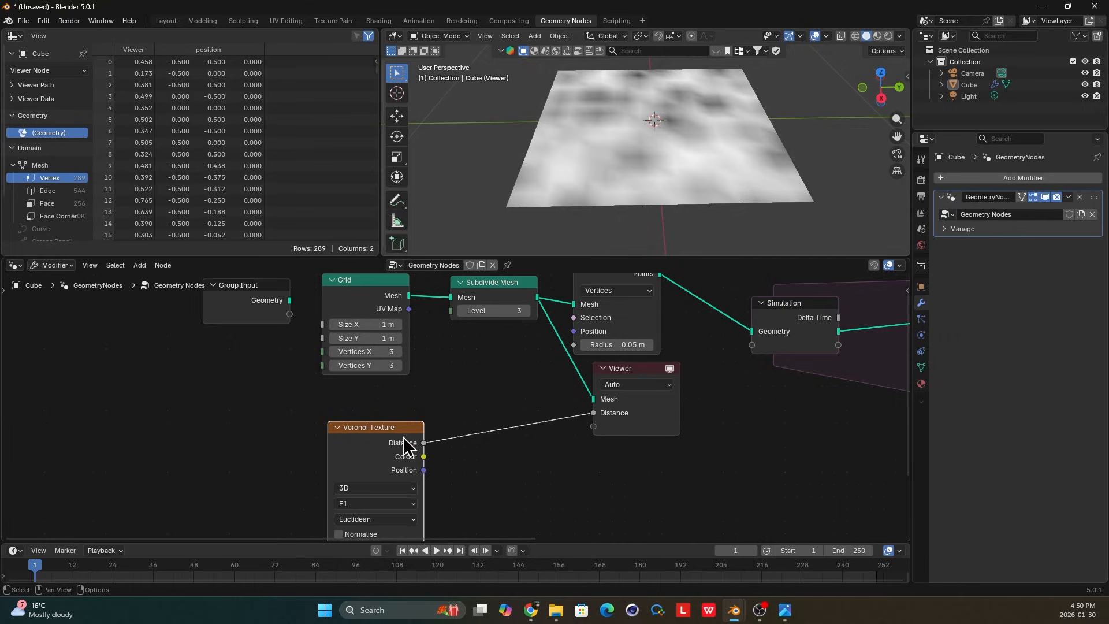
Raise the Subdivide Mesh Level to 4 and view the previewed plane more from above.
middle_click_drag(499, 336, 483, 351)
left_click(513, 328)
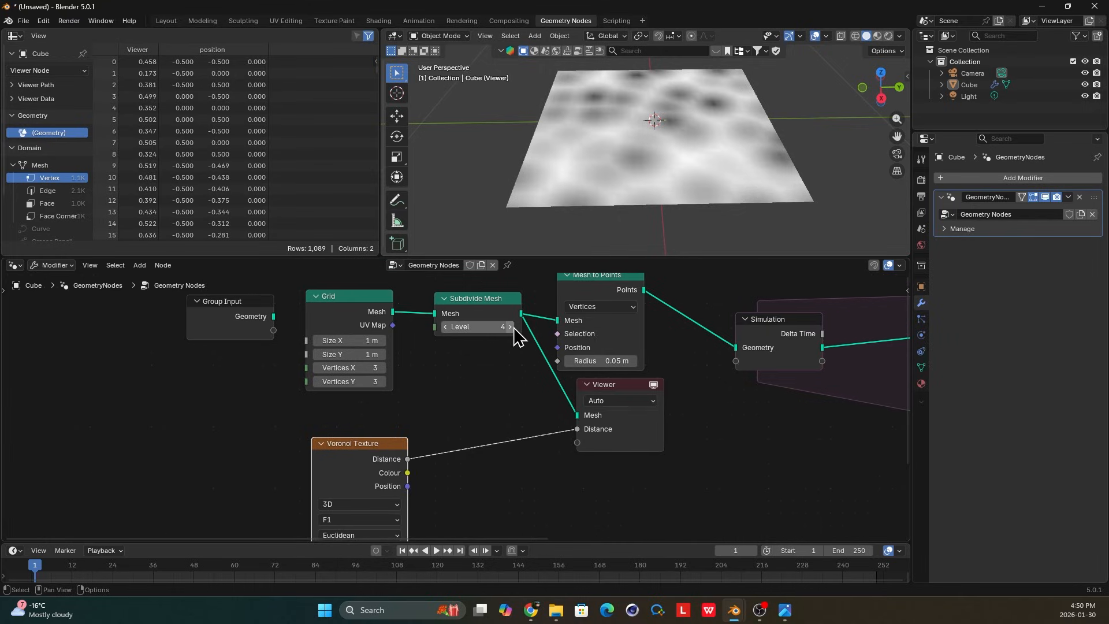
scroll(688, 139, "up", 2)
middle_click_drag(687, 140, 653, 172, "shift")
middle_click_drag(688, 113, 568, 210)
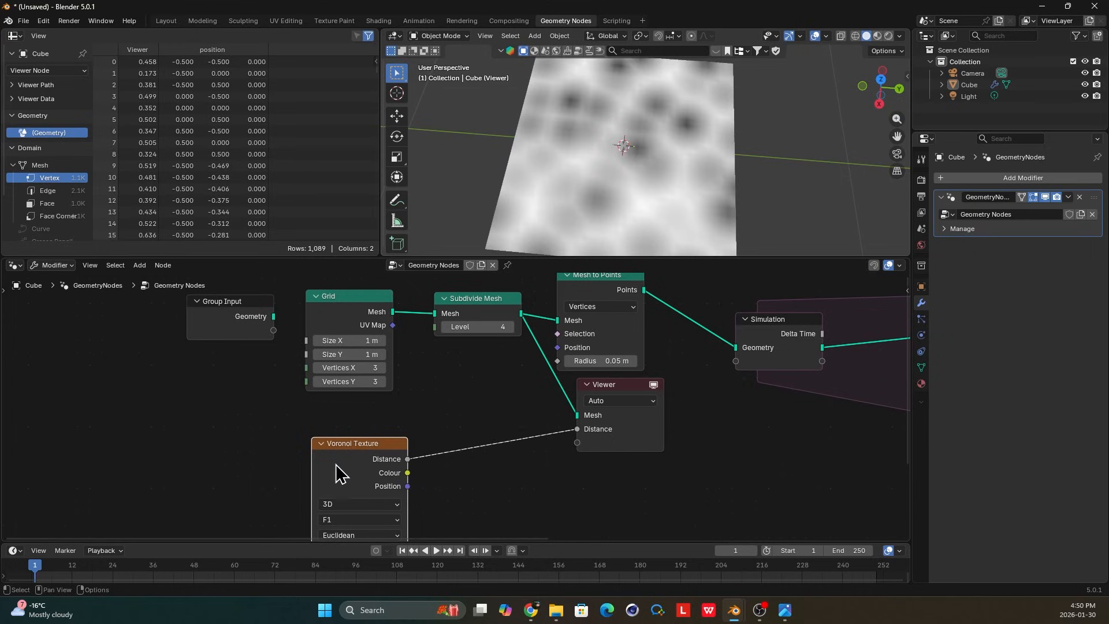
Move the Voronoi Texture aside and insert a Colour Ramp node between its Distance output and the Viewer.
left_click_drag(340, 474, 281, 478)
left_click_drag(349, 463, 402, 465)
type("ra")
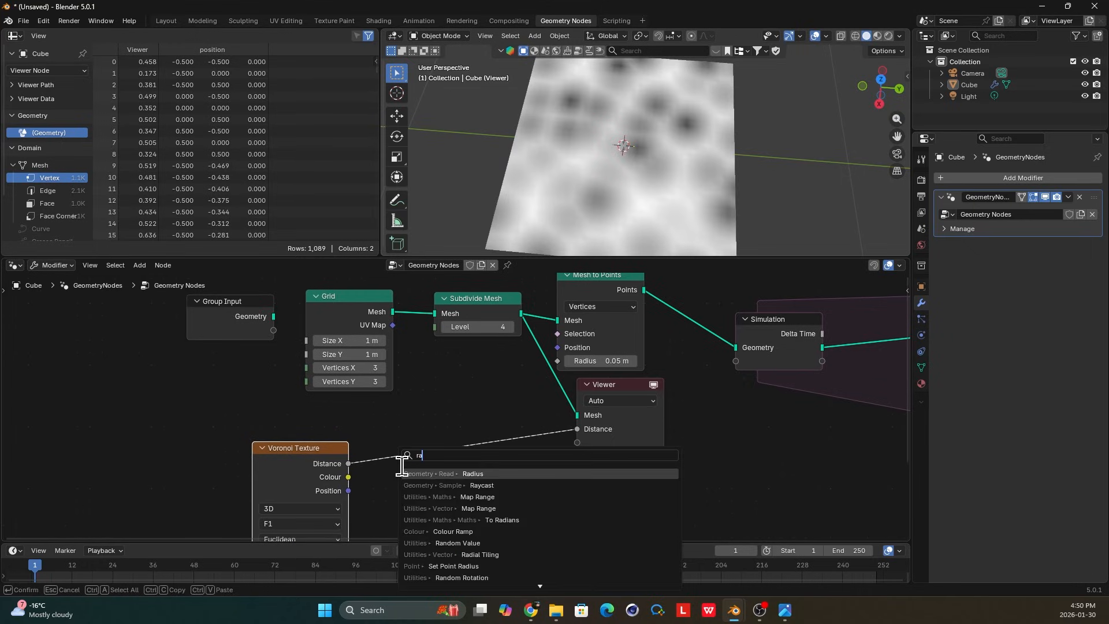
type("mp")
left_click(457, 474)
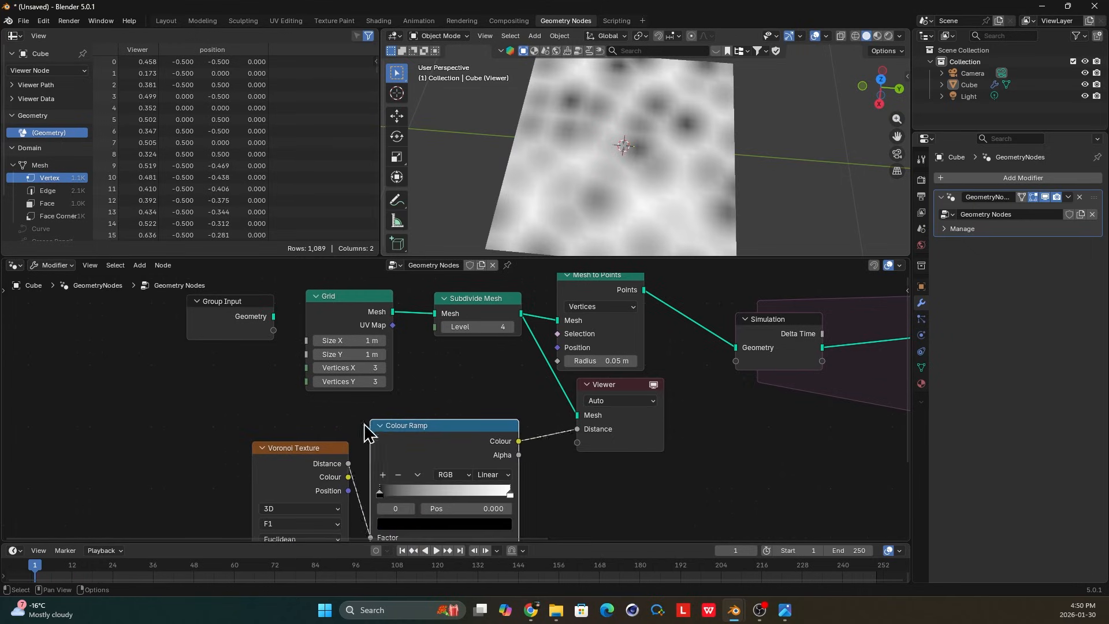
left_click(518, 502)
Move the Colour Ramp's black stop to 0.236 and its white stop to 0.809.
left_click_drag(390, 491, 415, 492)
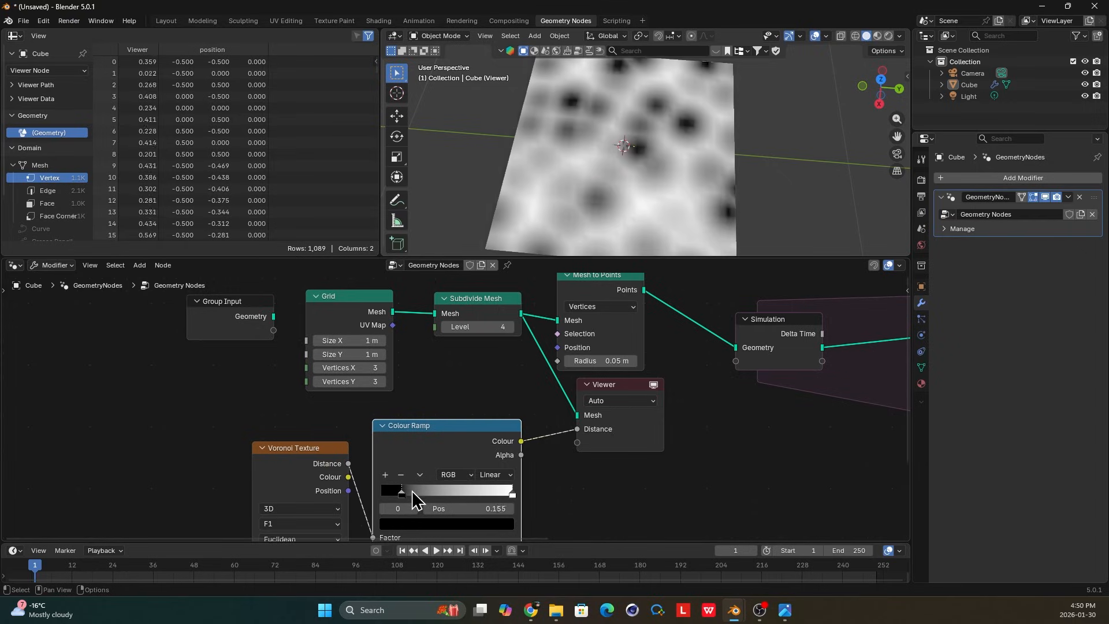
mouse_move(509, 491)
left_mouse_down()
mouse_move(462, 497)
mouse_move(481, 492)
left_mouse_up()
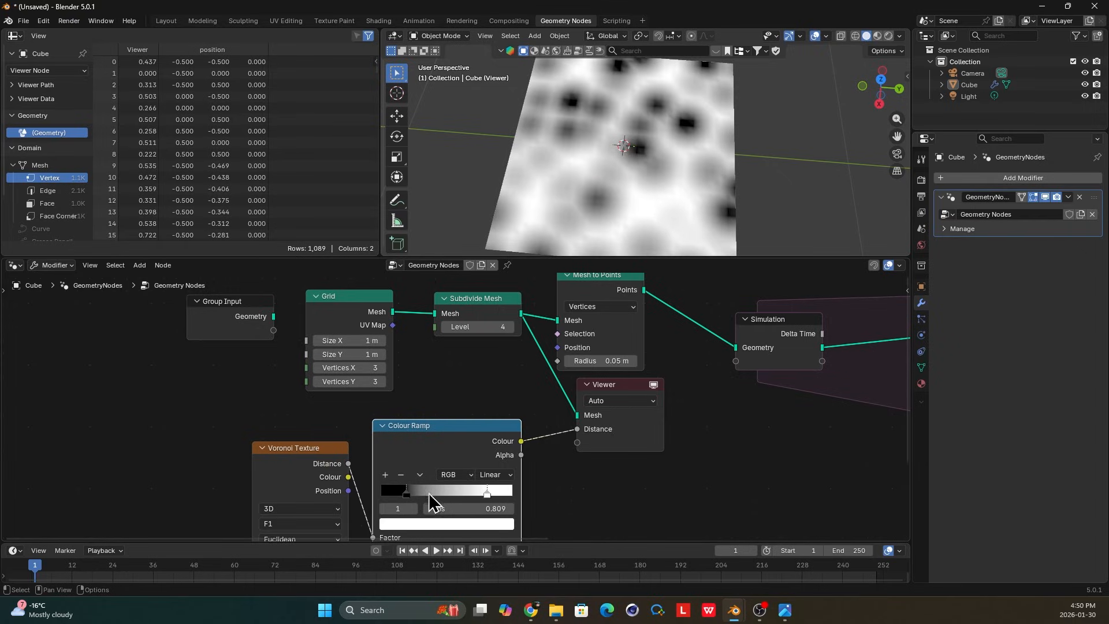
mouse_move(410, 492)
left_mouse_down()
mouse_move(436, 499)
mouse_move(420, 509)
left_mouse_up()
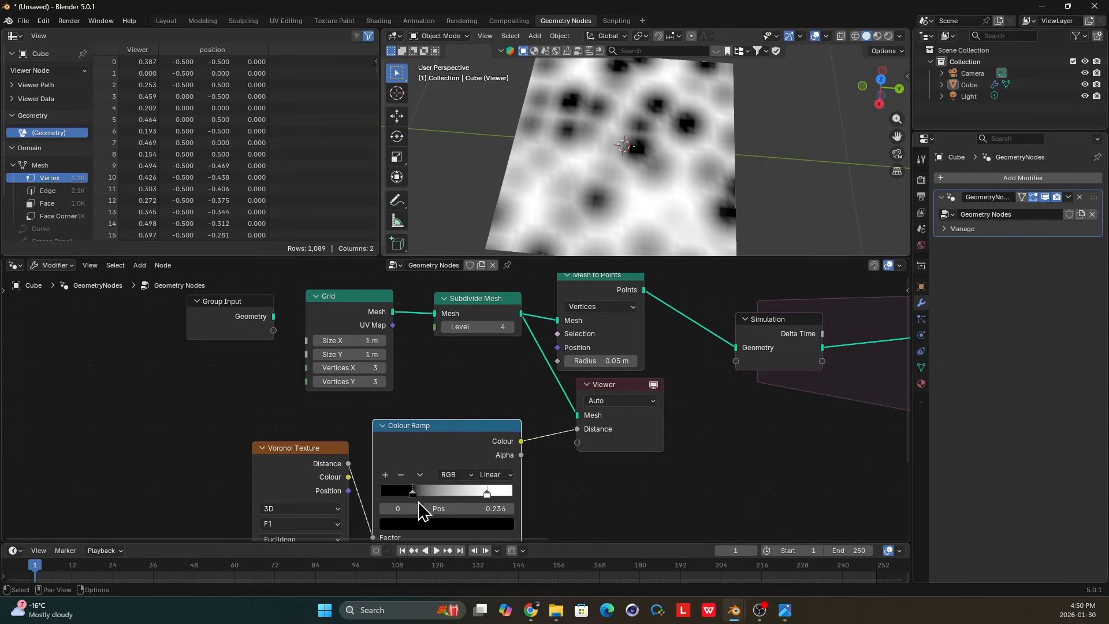
Increase the Subdivide Mesh Level to 6 and move the Colour Ramp's white stop to 0.755.
left_click(515, 330)
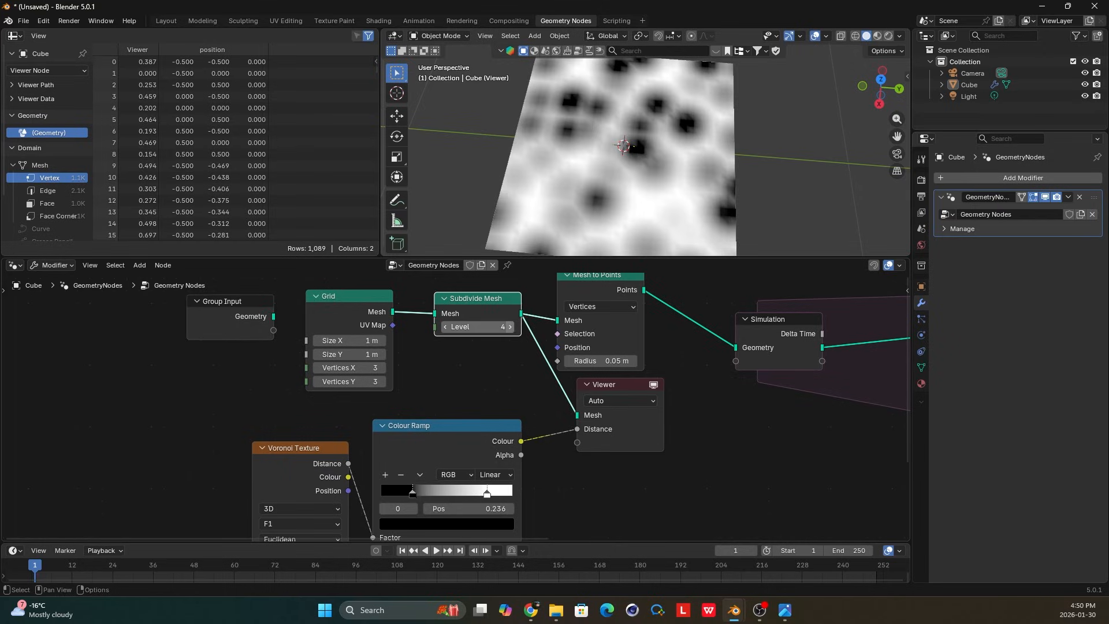
left_click(510, 326)
left_click(510, 327)
left_click_drag(487, 493, 479, 495)
Examine the dark cells and their surrounding gradients in the Voronoi pattern on the plane.
middle_click_drag(723, 188, 674, 151)
scroll(649, 136, "up", 5)
scroll(684, 135, "down", 2)
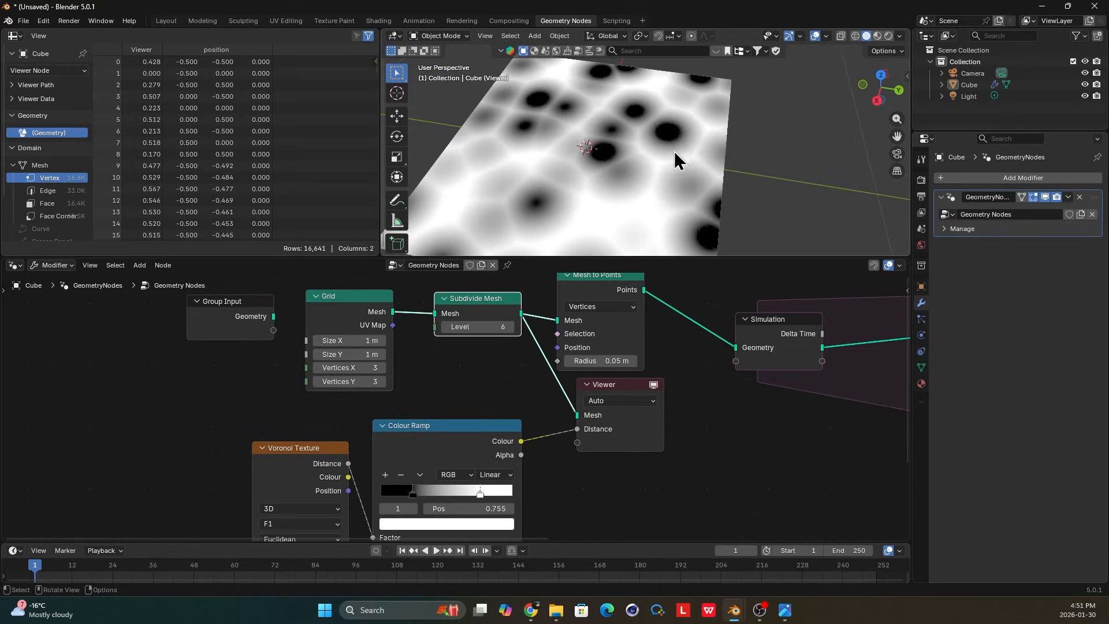
scroll(684, 105, "up", 3)
middle_click_drag(685, 109, 679, 134)
middle_click_drag(680, 134, 610, 175, "shift")
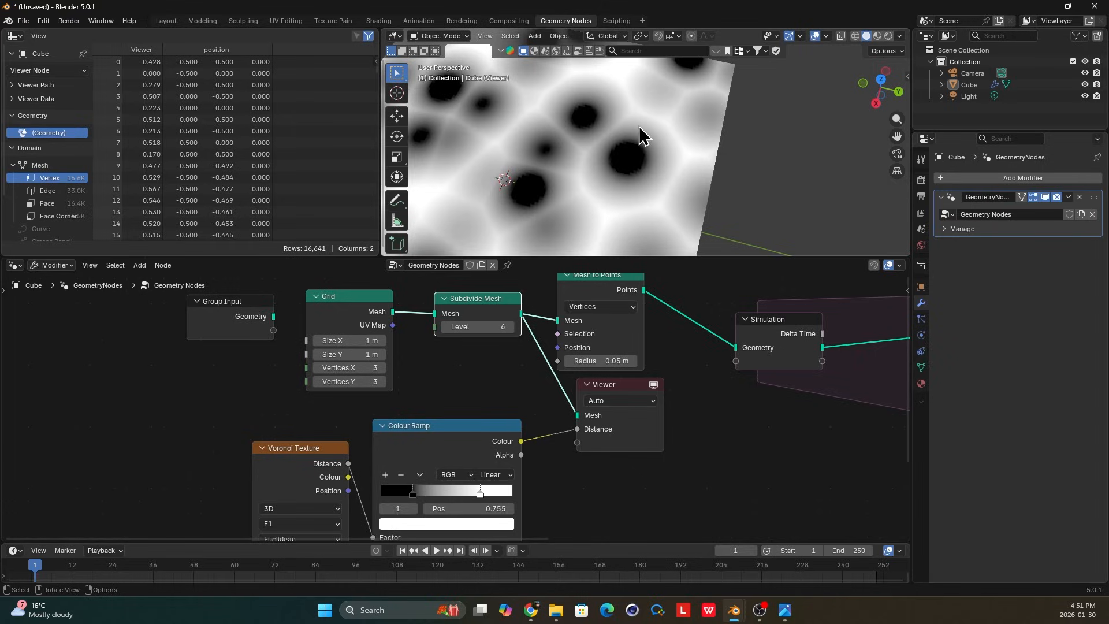
middle_click_drag(644, 116, 629, 130)
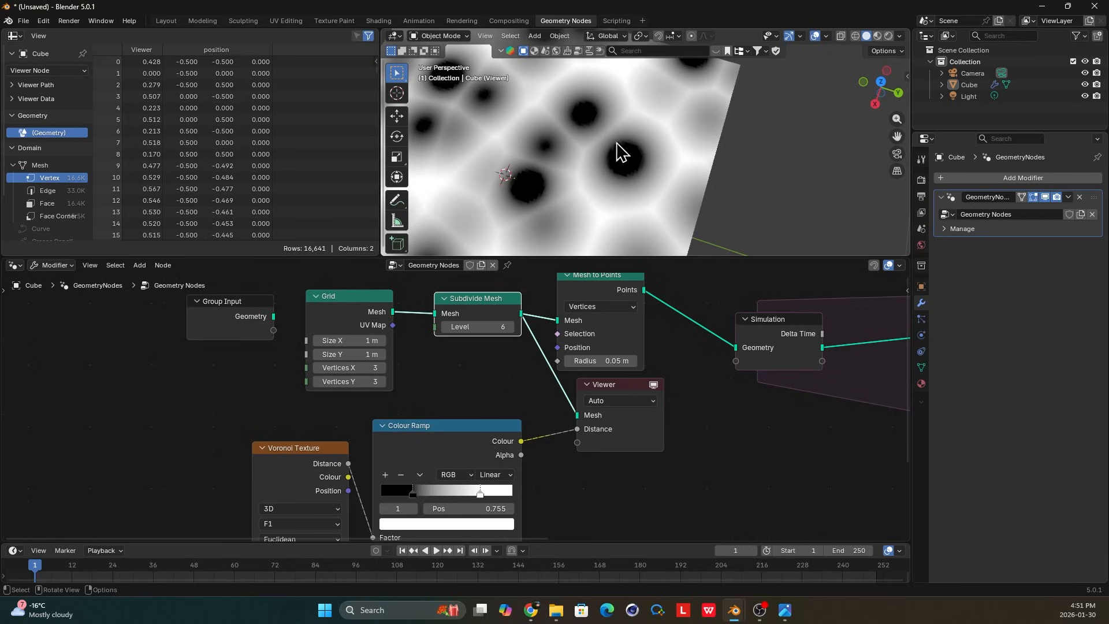
scroll(638, 180, "down", 4)
middle_click_drag(625, 179, 613, 136)
Inspect the Voronoi Texture and Colour Ramp nodes together with the Viewer values and the pattern on the plane.
middle_click_drag(480, 364, 492, 293)
left_click_drag(301, 381, 302, 366)
middle_click_drag(462, 373, 372, 394)
left_click(574, 341)
scroll(623, 151, "up", 2)
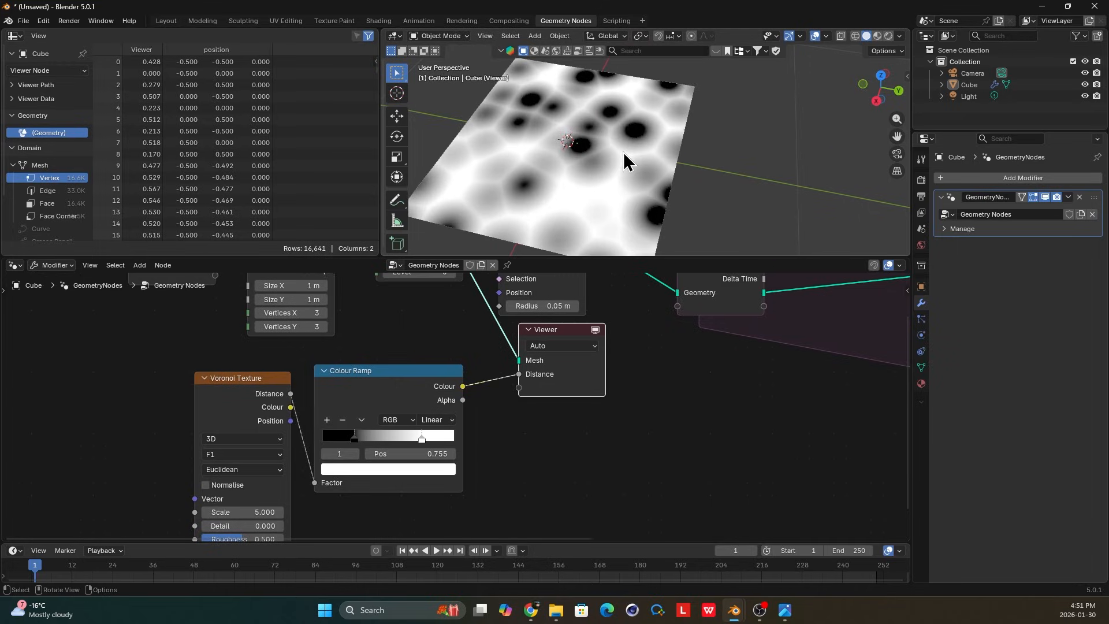
scroll(623, 151, "up", 2)
scroll(469, 306, "up", 1)
middle_click_drag(267, 421, 345, 406)
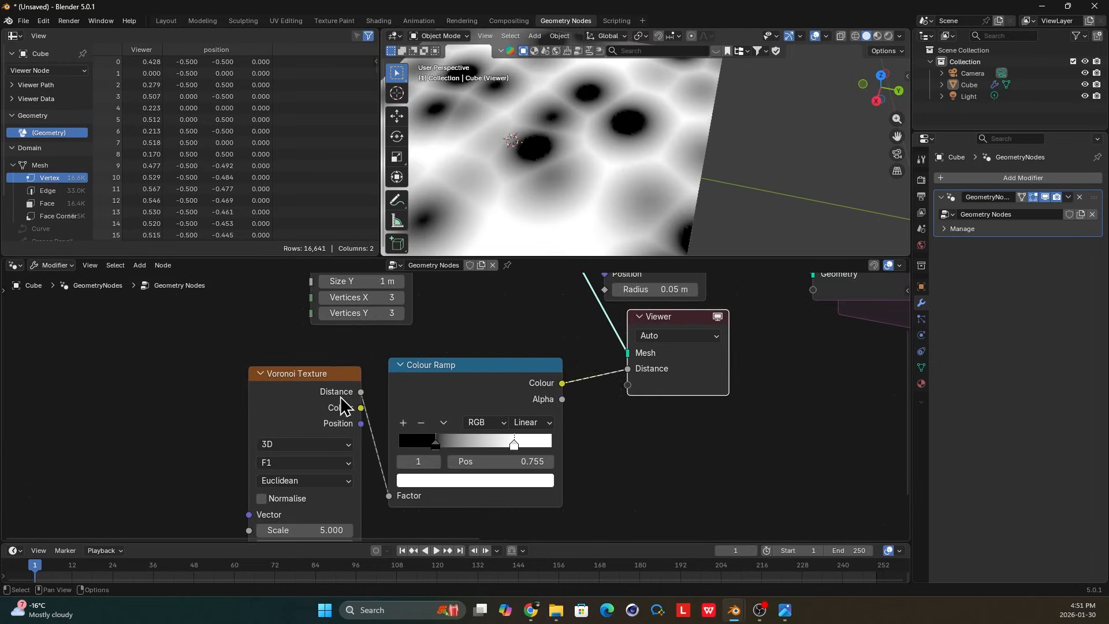
left_click_drag(344, 406, 333, 405)
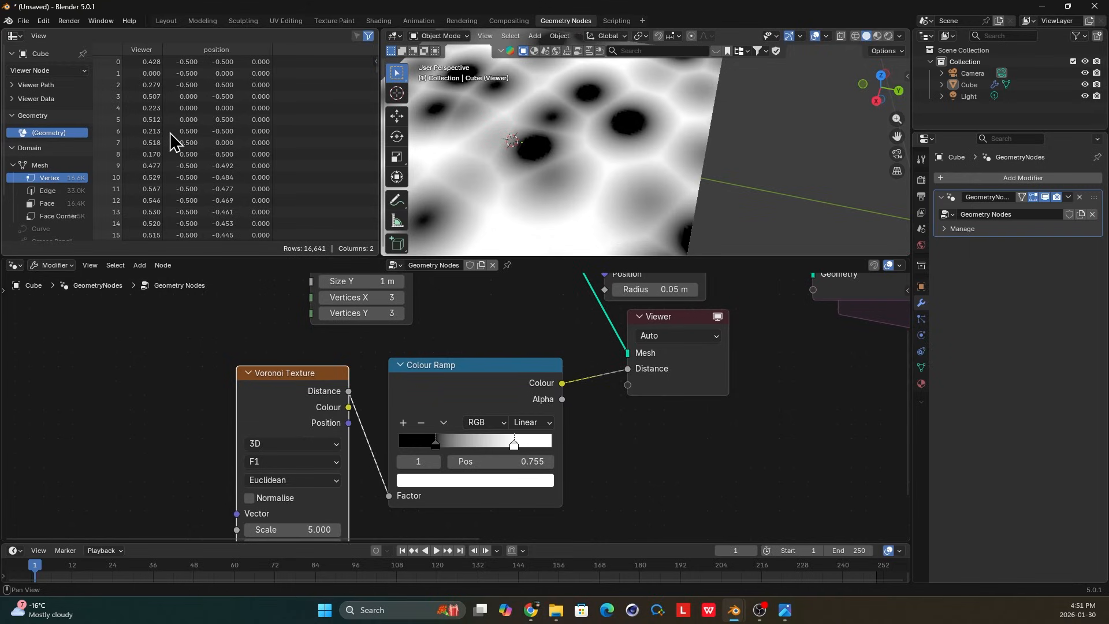
mouse_move(597, 129)
middle_mouse_down()
mouse_move(587, 137)
mouse_move(596, 136)
middle_mouse_up()
Delete the Viewer node and move the Colour Ramp closer to the Voronoi Texture.
left_click_drag(663, 317, 655, 360)
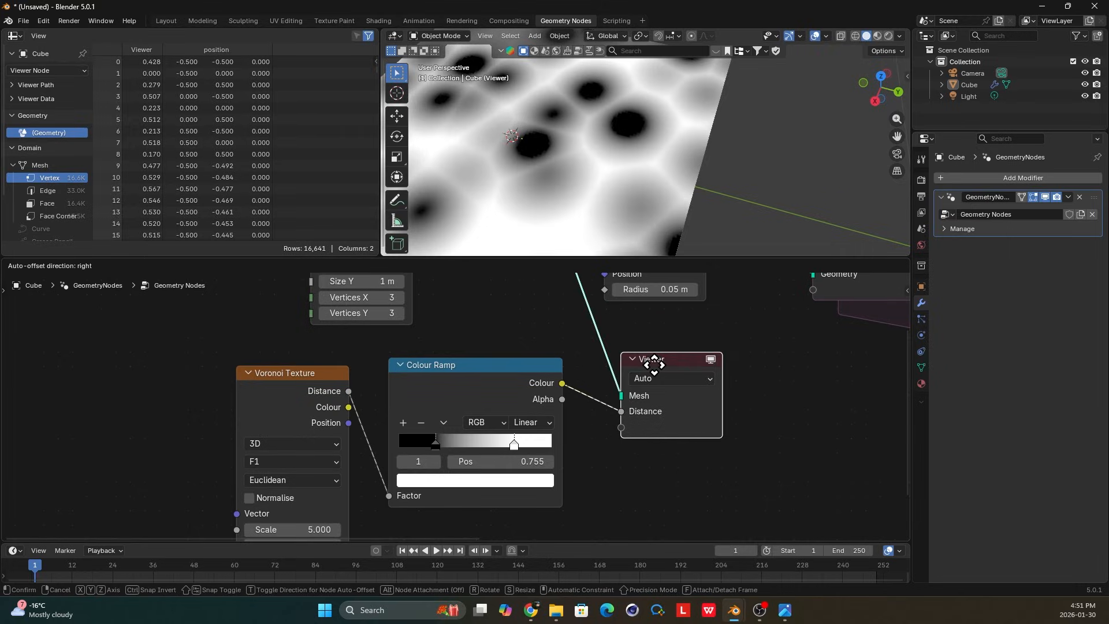
middle_click_drag(588, 363, 552, 370)
key("x")
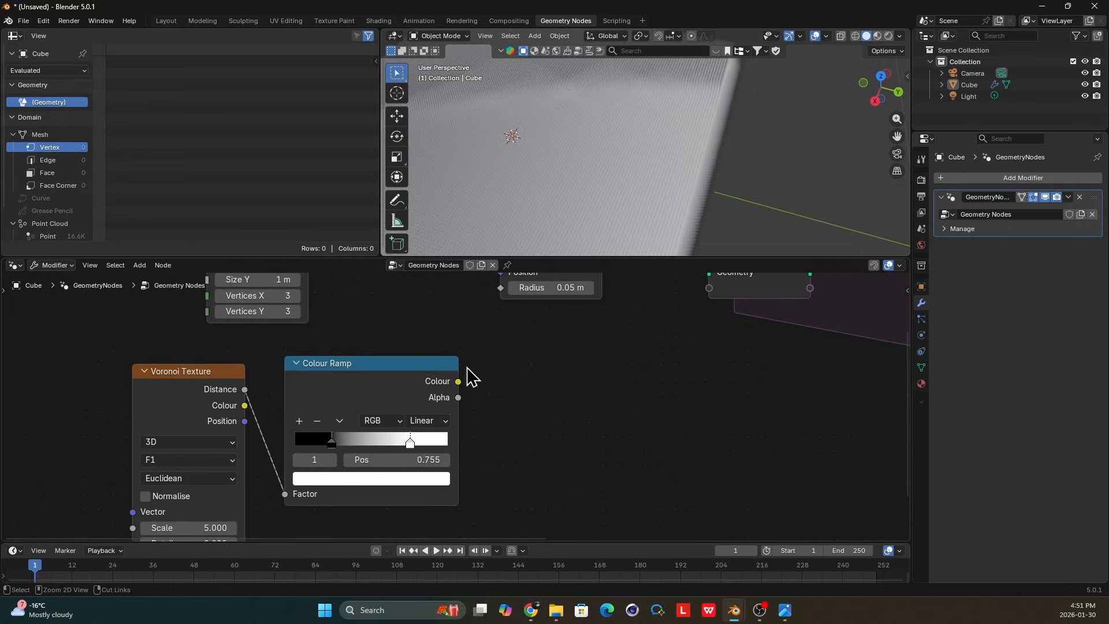
left_click_drag(365, 375, 263, 394)
middle_click_drag(402, 373, 457, 360)
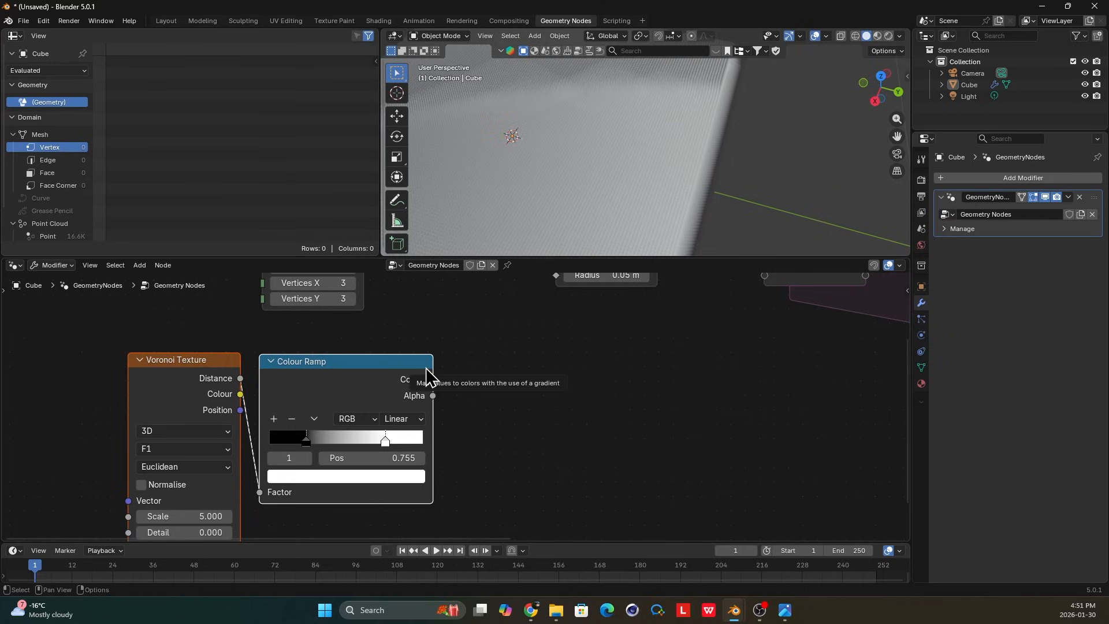
Add a Grid Gradient node beyond the Colour Ramp, leaving space between them.
middle_click_drag(513, 388, 406, 376)
key("shift+a")
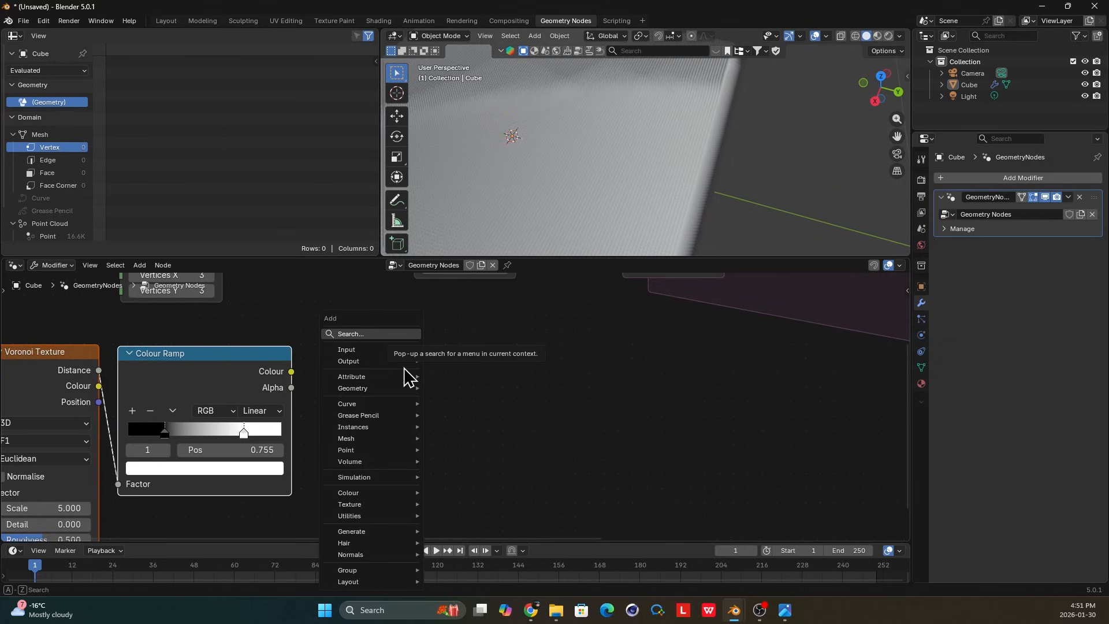
type("gride")
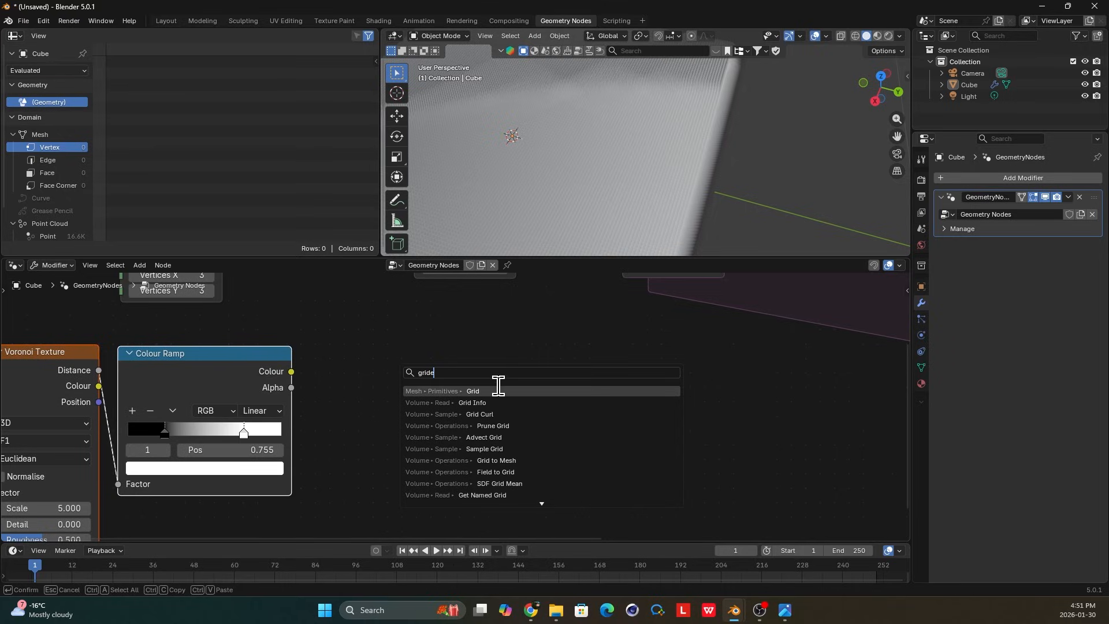
type("nt")
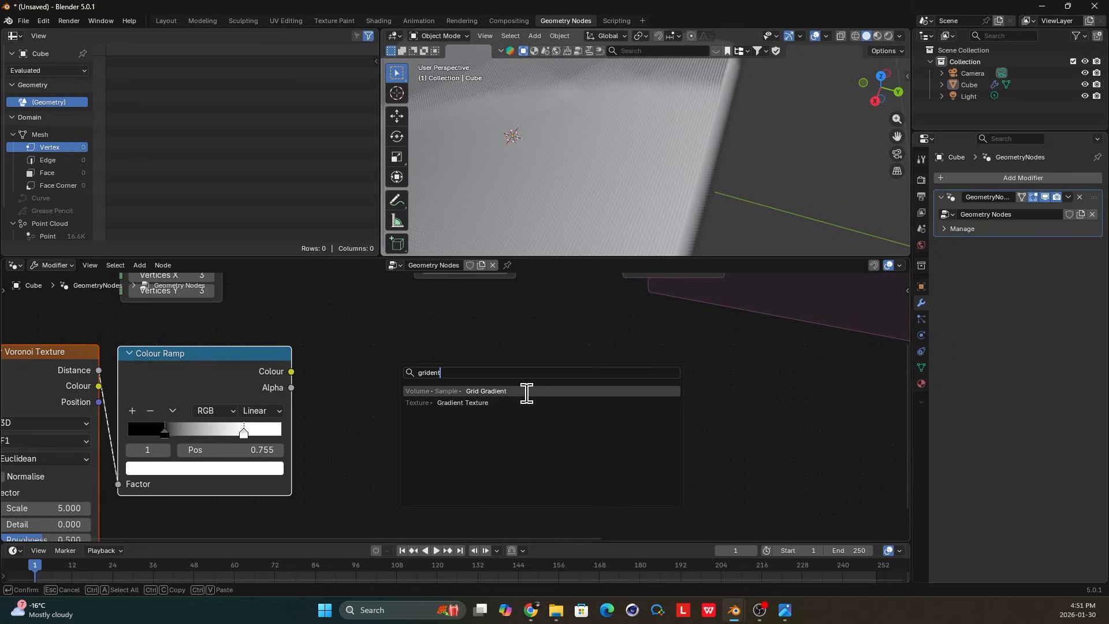
left_click(525, 391)
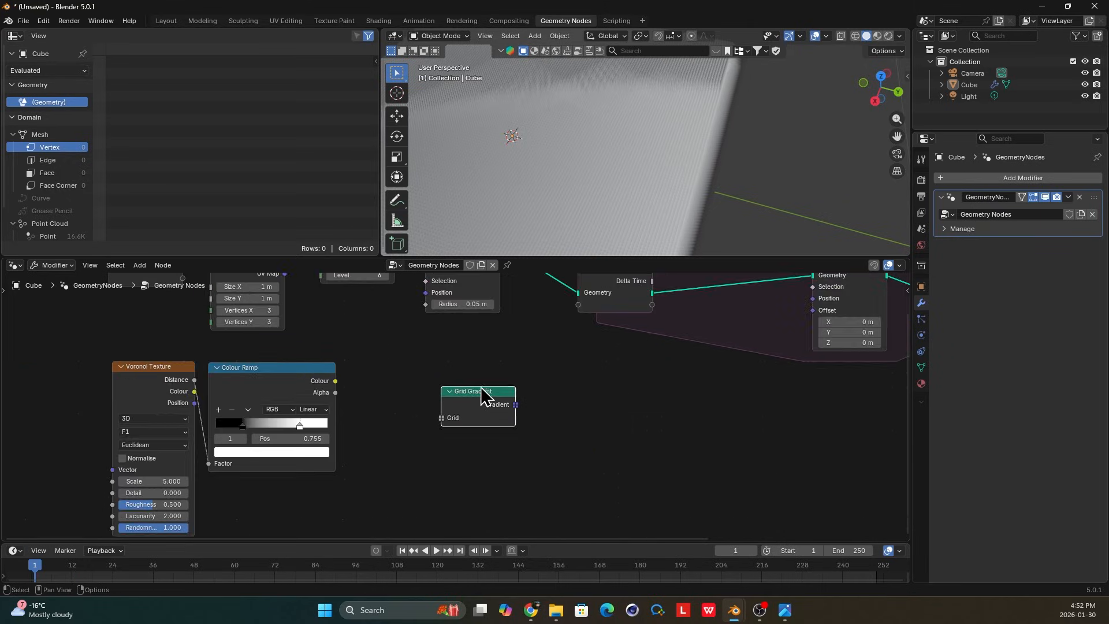
left_click(461, 411)
middle_click_drag(458, 402, 504, 398)
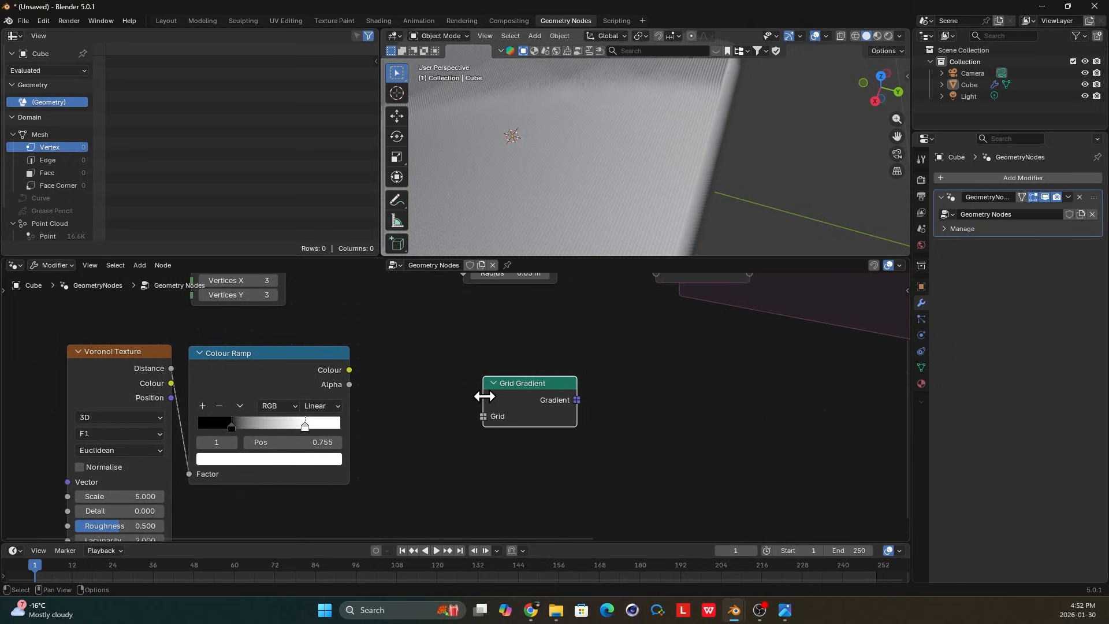
scroll(550, 401, "down", 1)
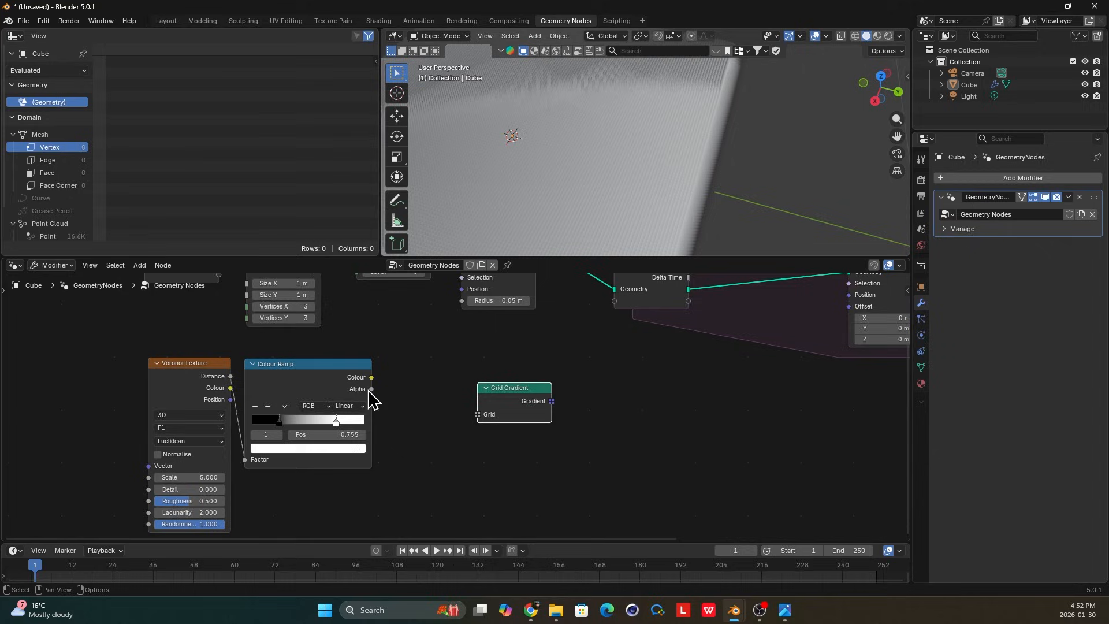
Set the Colour Ramp's black stop to 0 and move the Voronoi Texture and Colour Ramp farther from Grid Gradient.
left_click(284, 390)
left_click_drag(407, 428, 226, 396)
left_click_drag(307, 392, 198, 426)
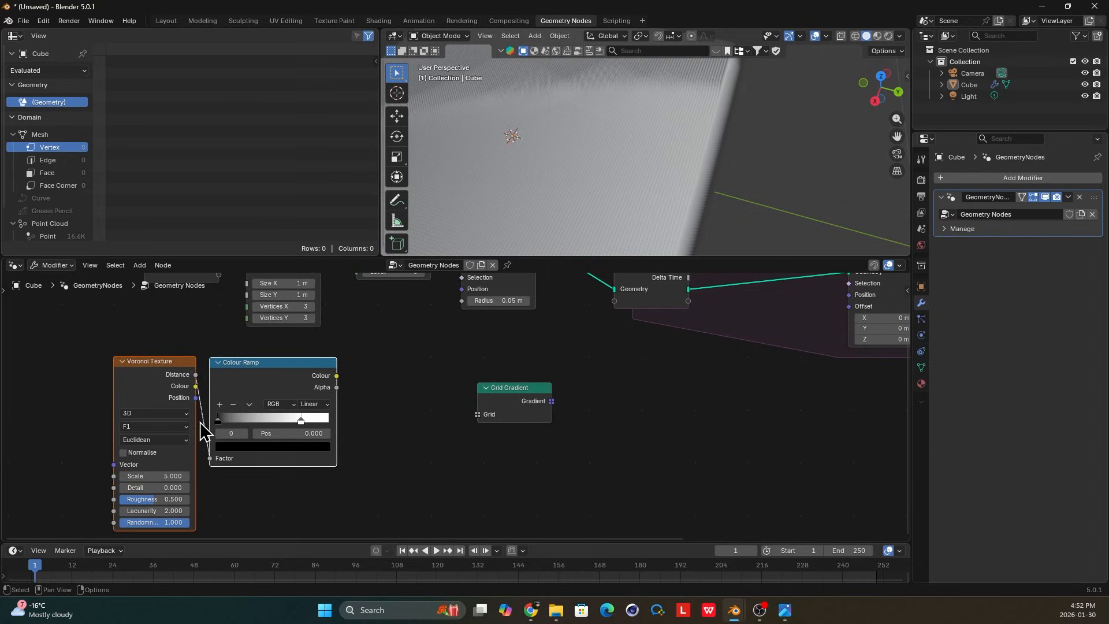
left_click_drag(381, 406, 73, 398)
left_click(508, 399)
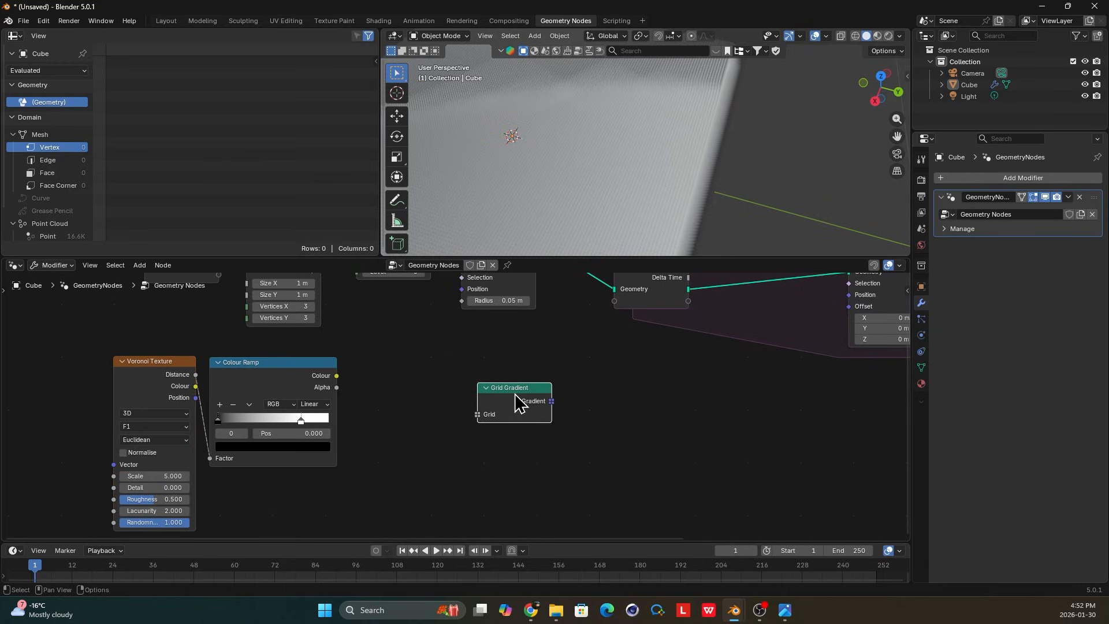
left_click_drag(429, 409, 172, 398)
left_click_drag(240, 381, 129, 417)
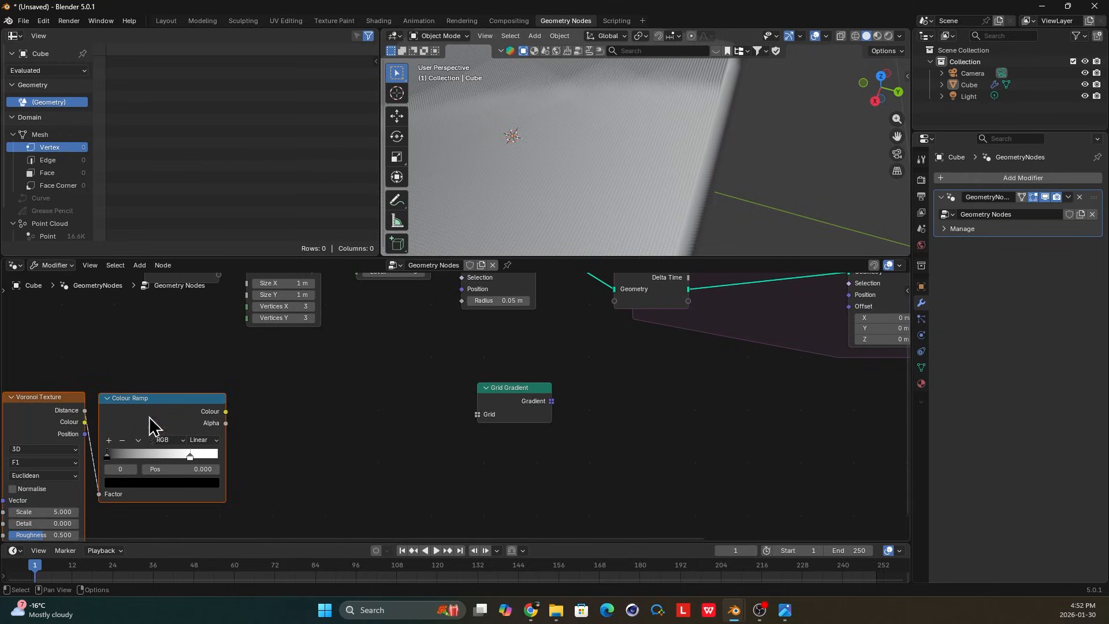
middle_click_drag(258, 417, 332, 410)
scroll(305, 416, "up", 1)
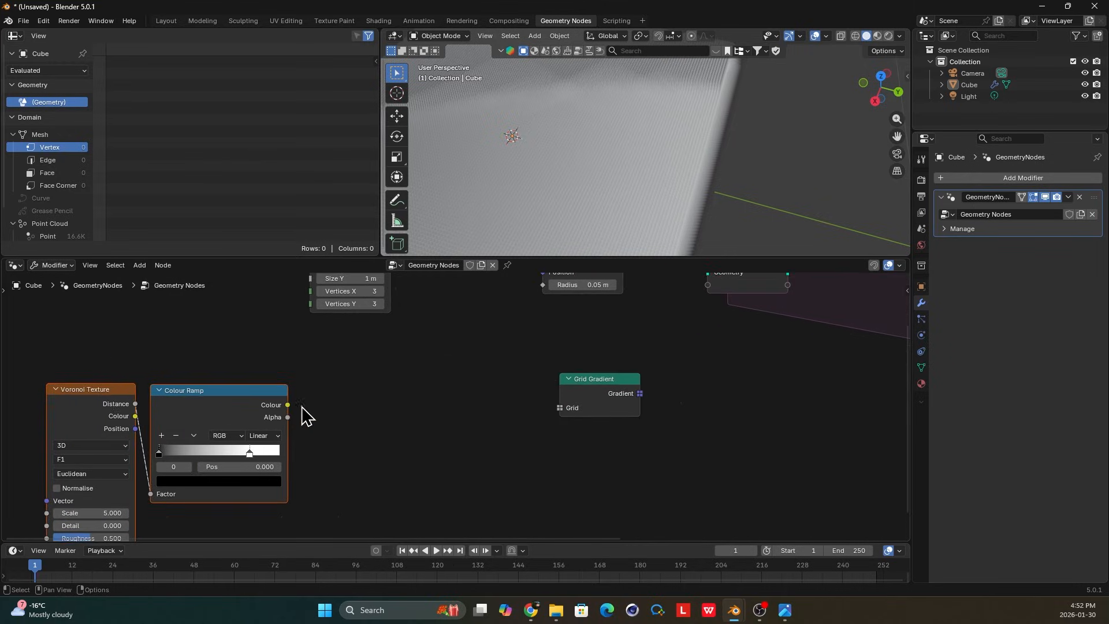
Add a Volume Cube node with its Density fed by the Colour Ramp's Colour output, and place it beside the Colour Ramp.
left_click(104, 398)
left_click(181, 396)
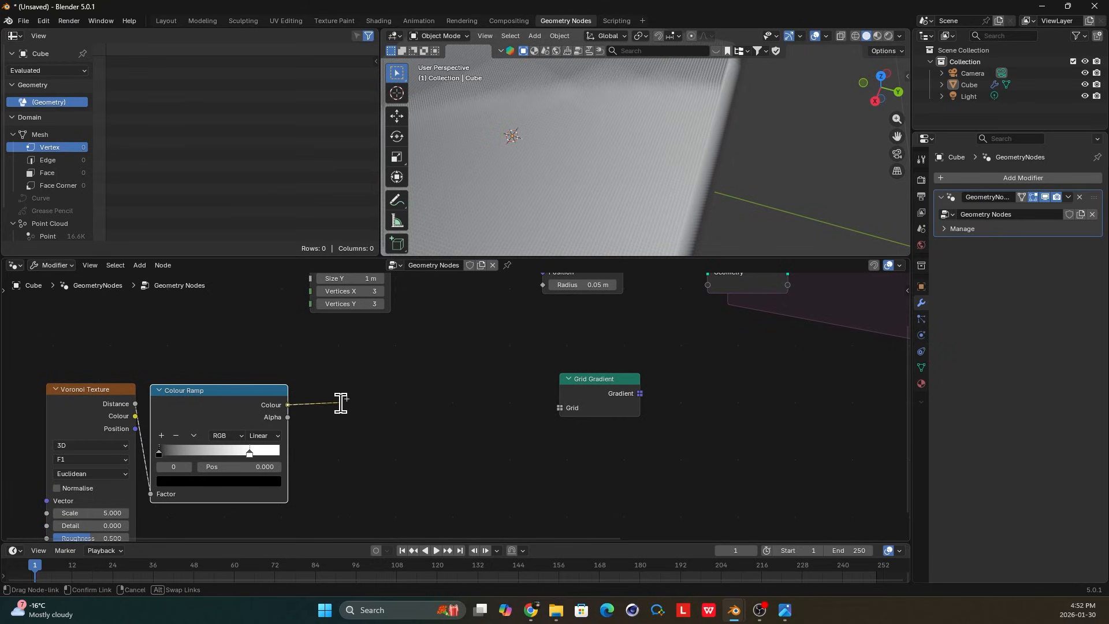
left_click_drag(288, 405, 338, 403)
type("vol")
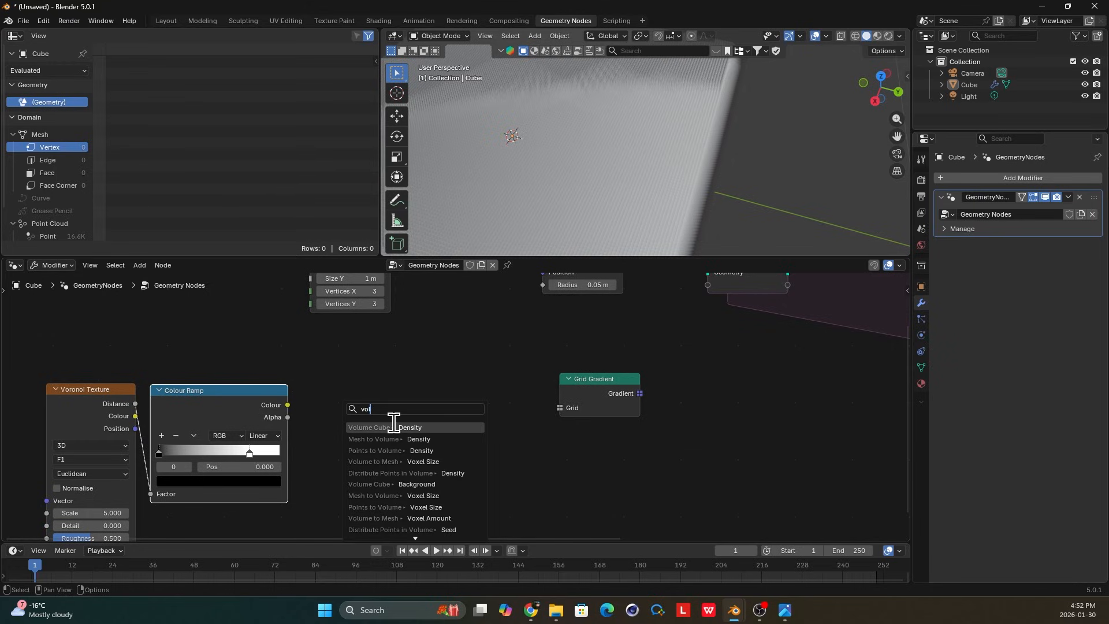
left_click(413, 427)
scroll(310, 393, "up", 1)
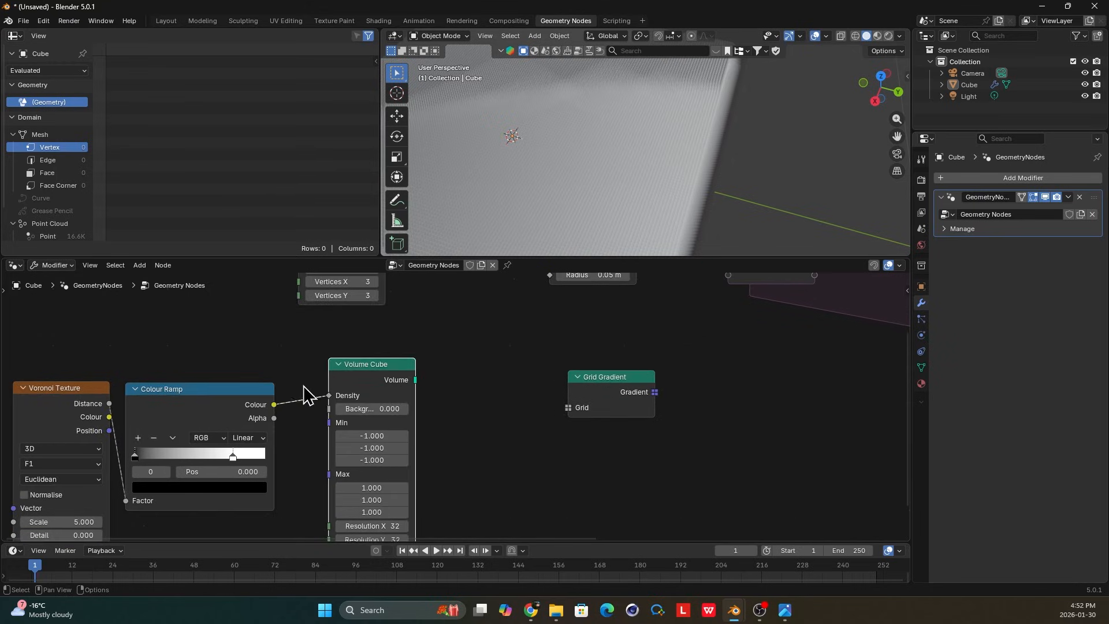
left_click_drag(353, 379, 339, 383)
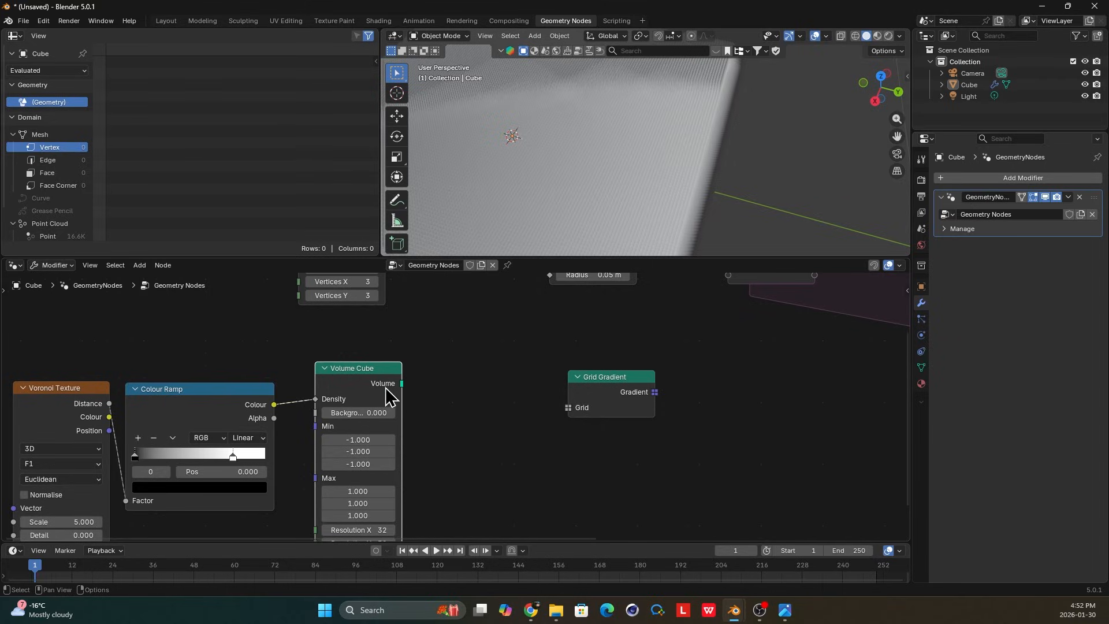
Preview the Volume Cube's output through a Viewer and examine the volume in the viewport.
left_click(386, 397, "ctrl+shift")
middle_click_drag(631, 141, 595, 103)
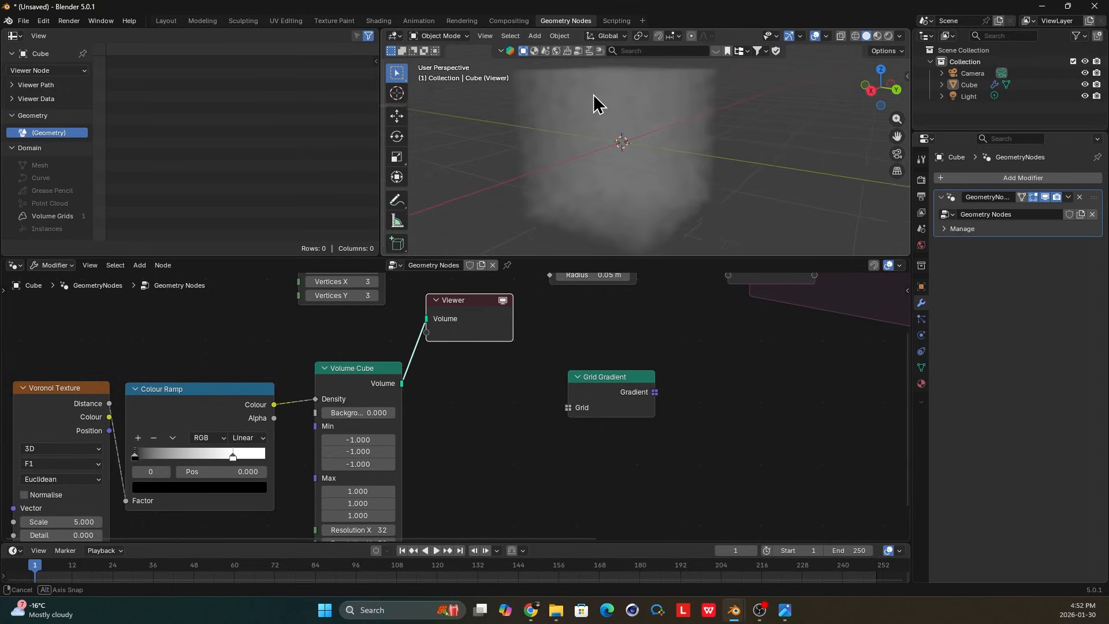
scroll(624, 146, "up", 3)
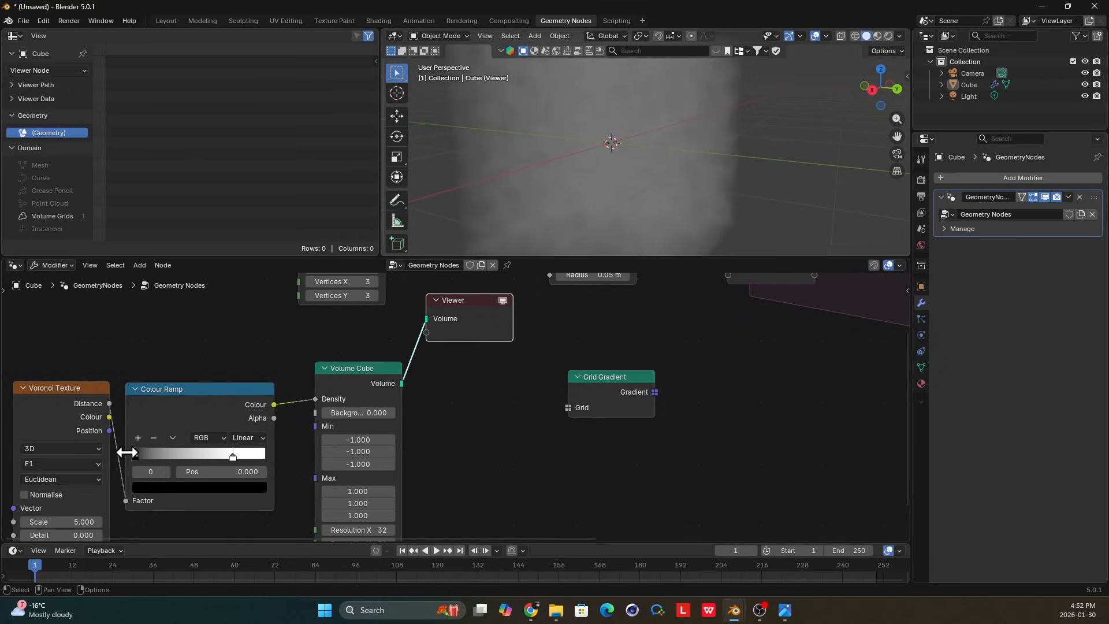
Sharpen the Colour Ramp by moving its black stop close to the white stop and the white stop to 0.564.
left_click_drag(142, 456, 195, 457)
left_click_drag(213, 456, 206, 457)
middle_click_drag(646, 186, 601, 186)
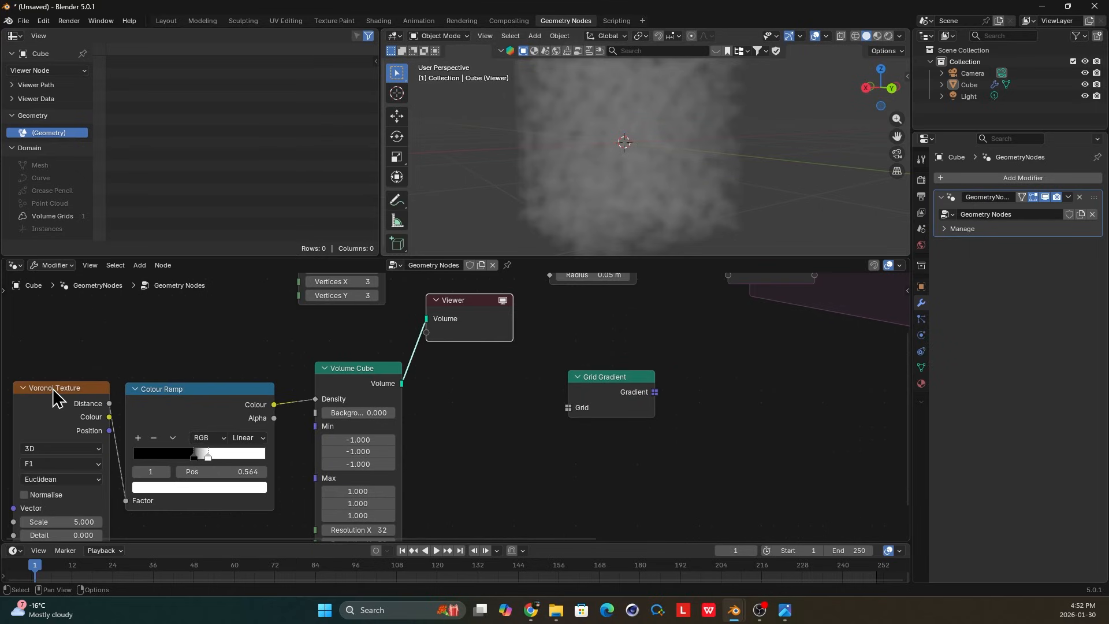
Add a Get Named Grid node beside the Volume Cube and feed it the cube's Volume output.
double_click(459, 321)
key("Return")
key("shift+a")
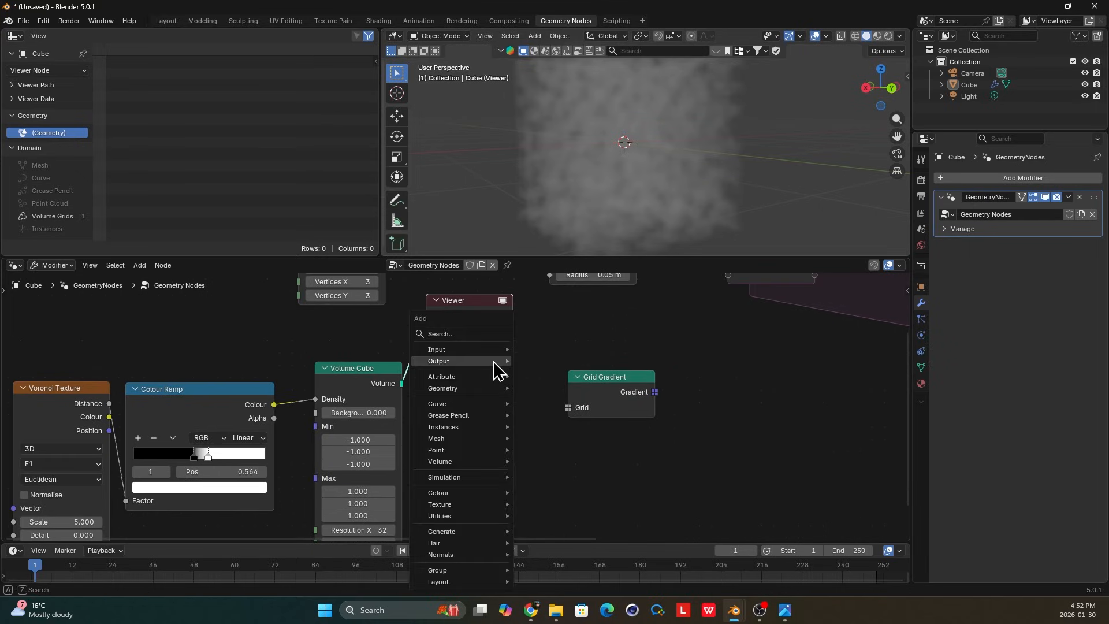
type("get")
key("Return")
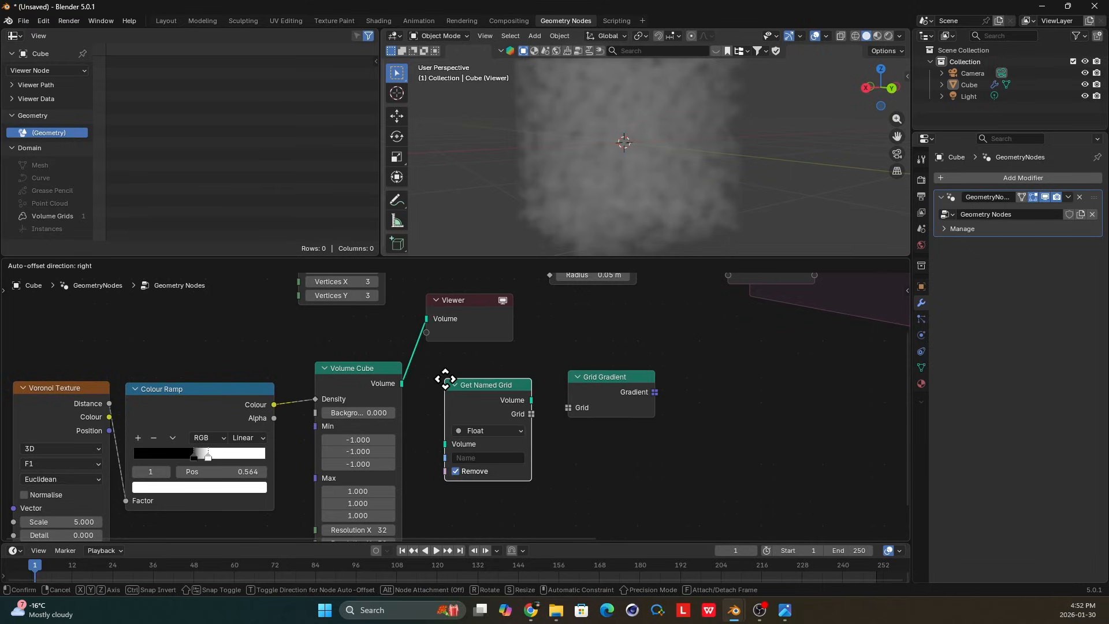
left_click(425, 370)
left_click_drag(402, 382, 431, 440)
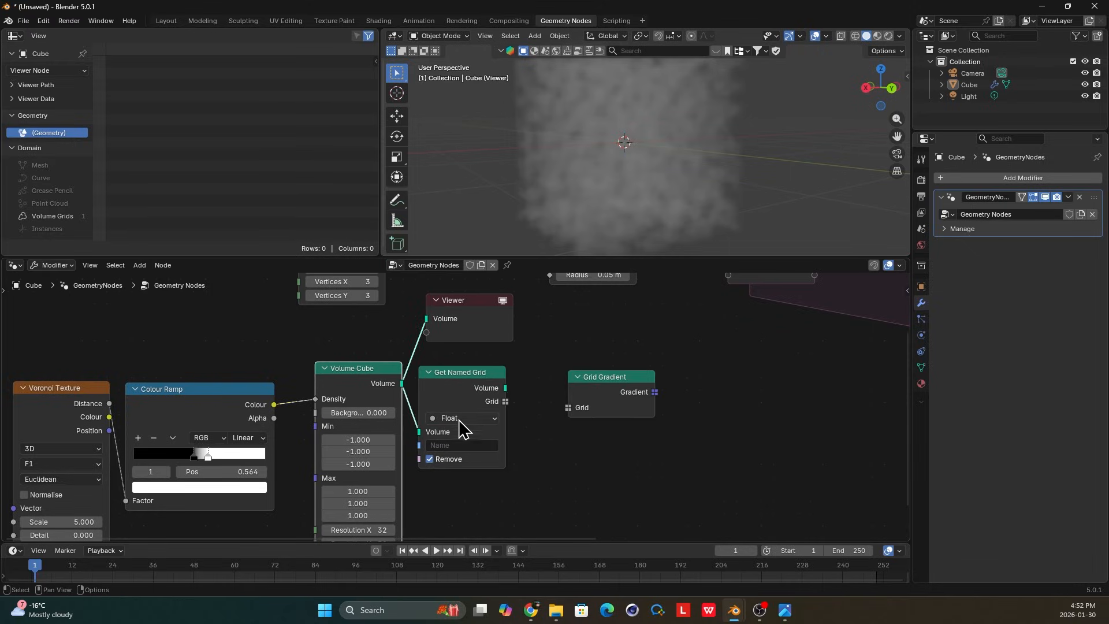
Set Get Named Grid's name to density, route its Volume to the Viewer and move the Viewer beyond Grid Gradient.
left_click(488, 388, "ctrl+shift")
left_click(455, 444)
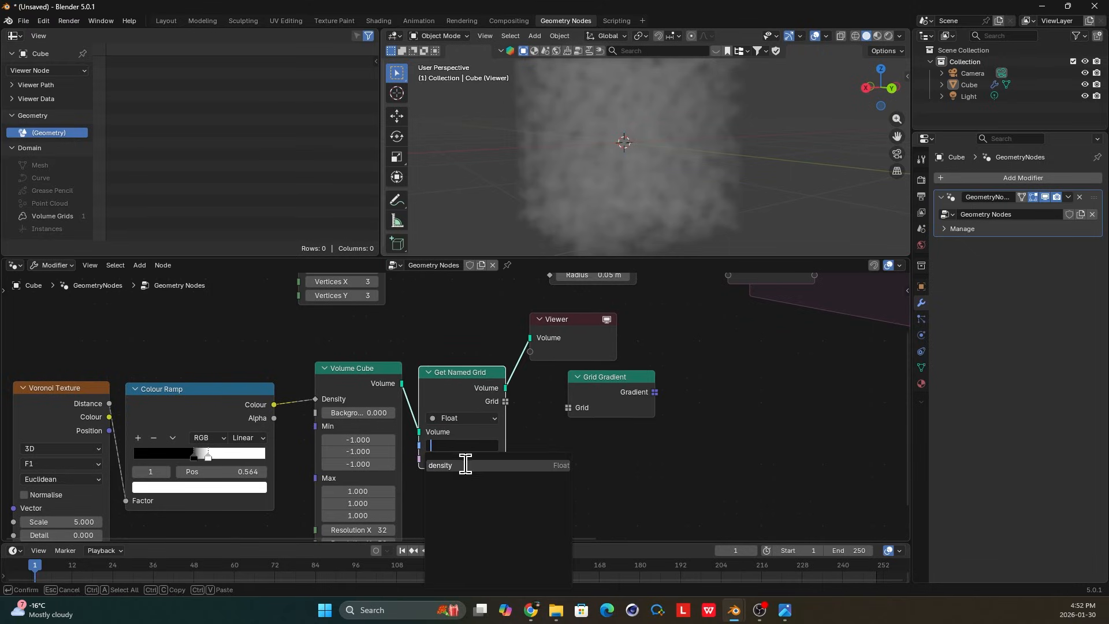
left_click(465, 465)
left_click_drag(563, 347, 774, 351)
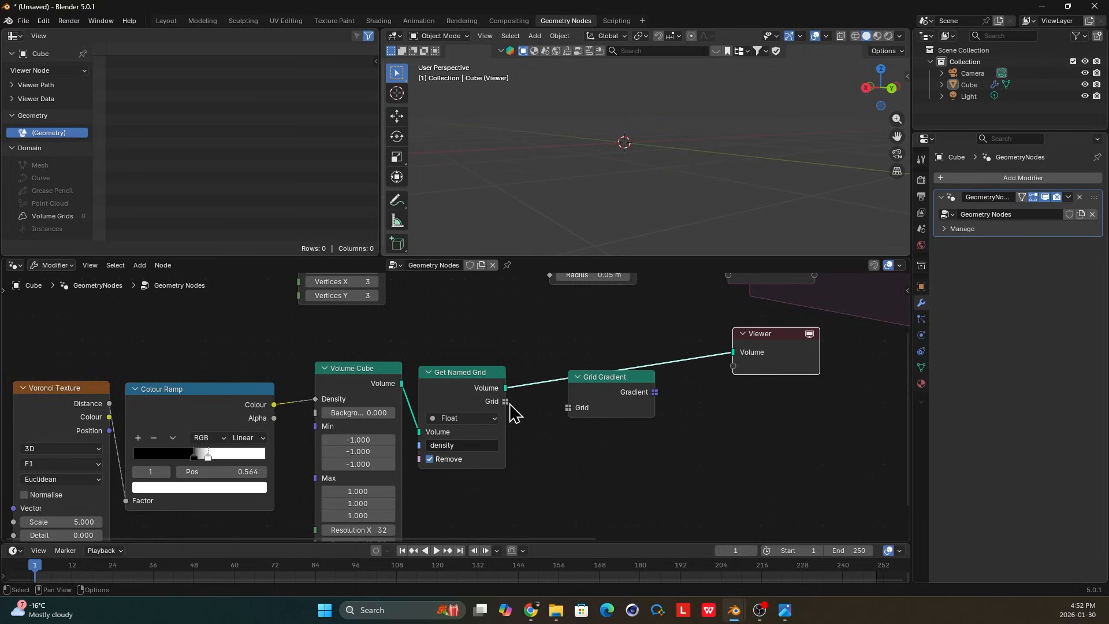
Connect Get Named Grid's Grid output to Grid Gradient and move Grid Gradient next to it.
middle_click_drag(512, 413, 456, 410)
scroll(459, 411, "up", 1)
left_click_drag(447, 400, 521, 406)
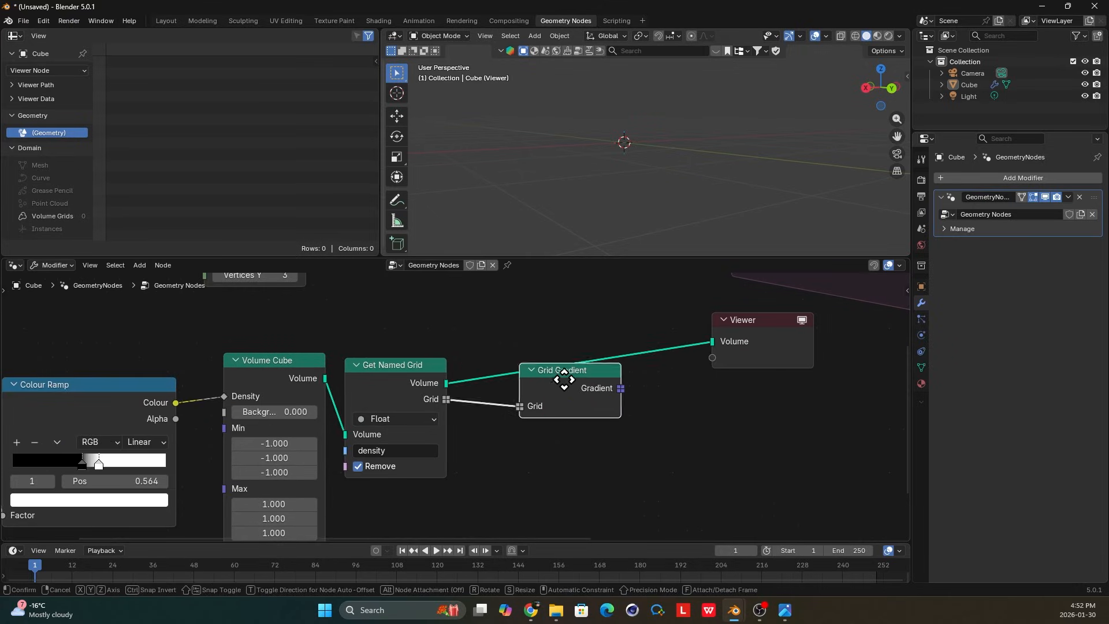
left_click_drag(565, 375, 523, 379)
left_click_drag(527, 388, 519, 387)
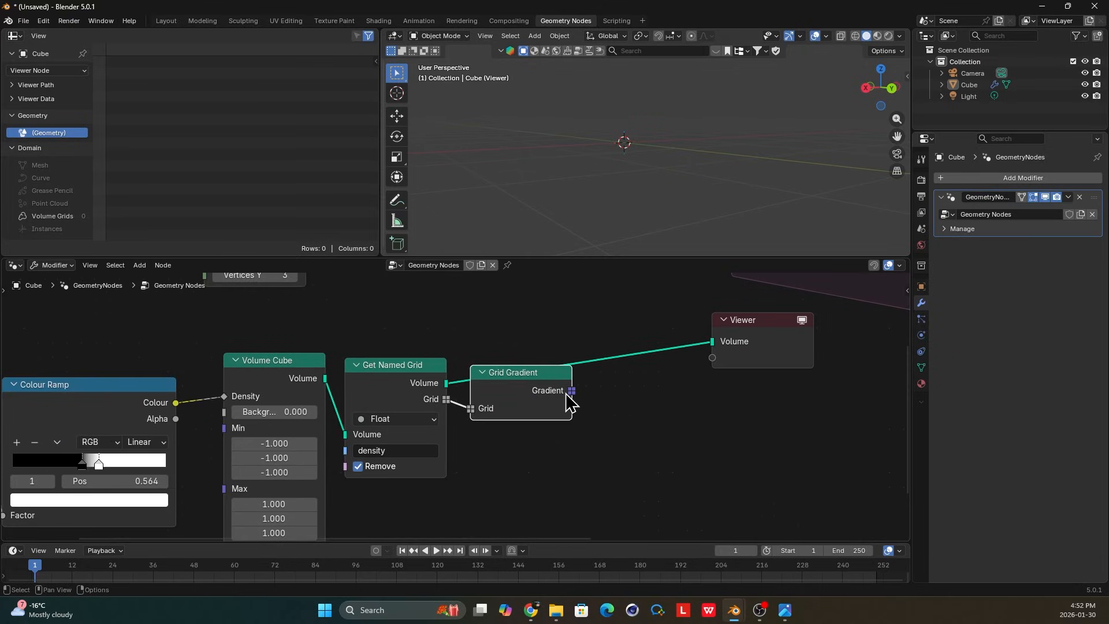
middle_click_drag(575, 394, 548, 390)
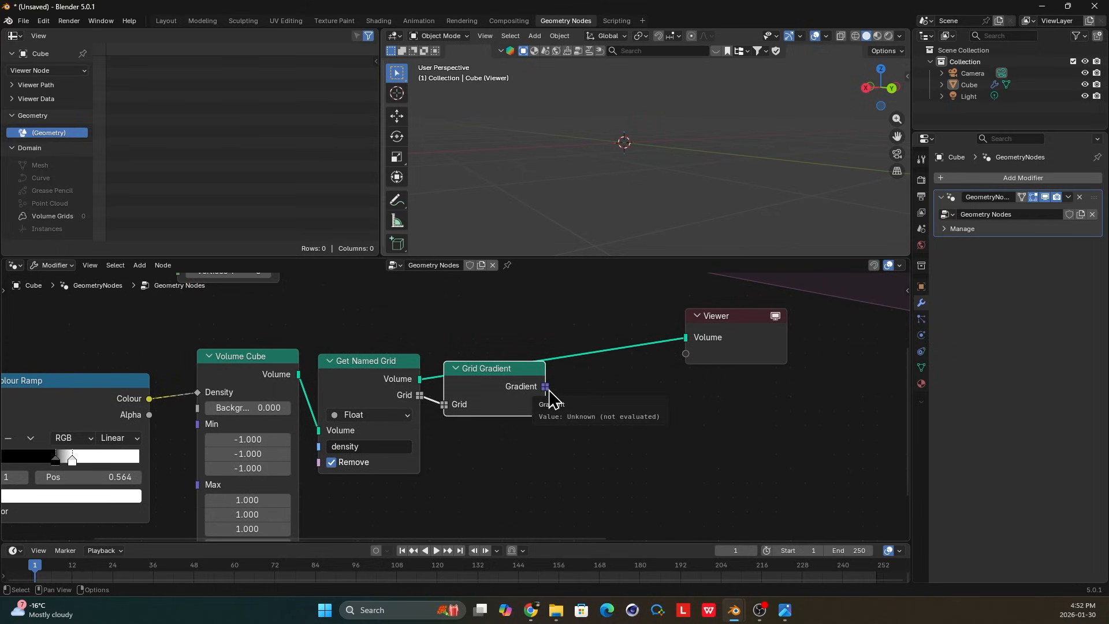
Add a Sample Grid node fed by Grid Gradient's Gradient output.
left_click_drag(548, 389, 578, 390)
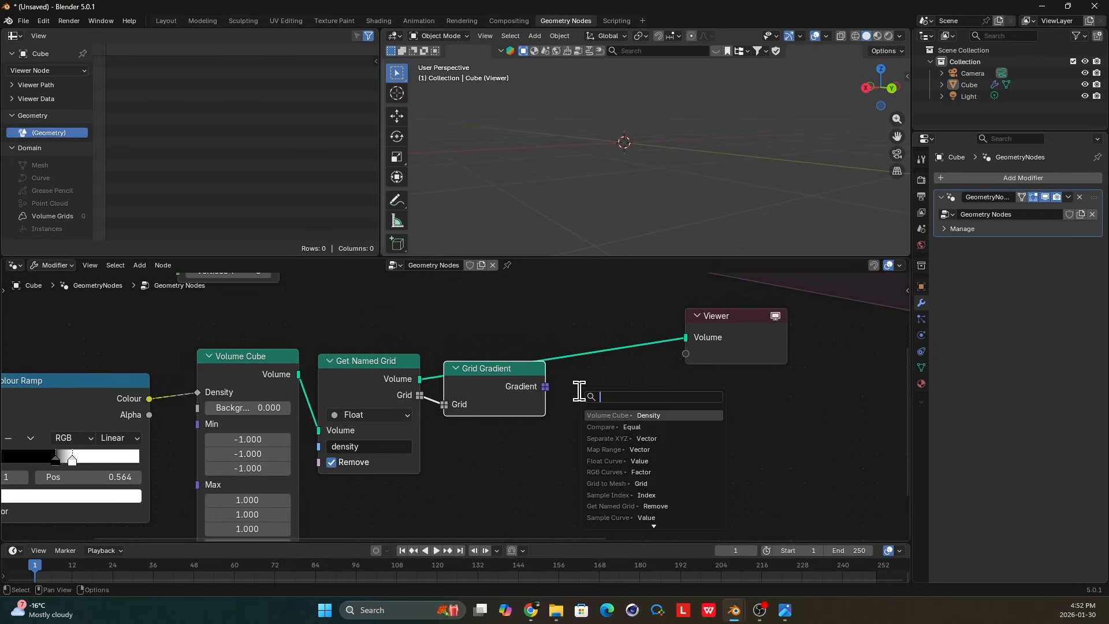
type("sam")
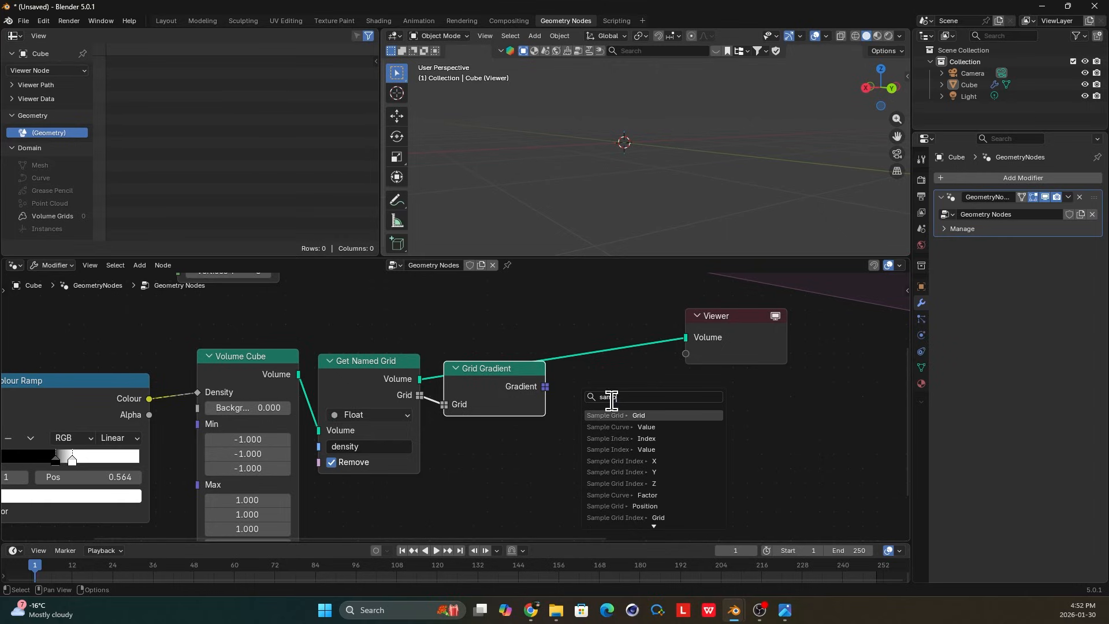
type("p")
key("Return")
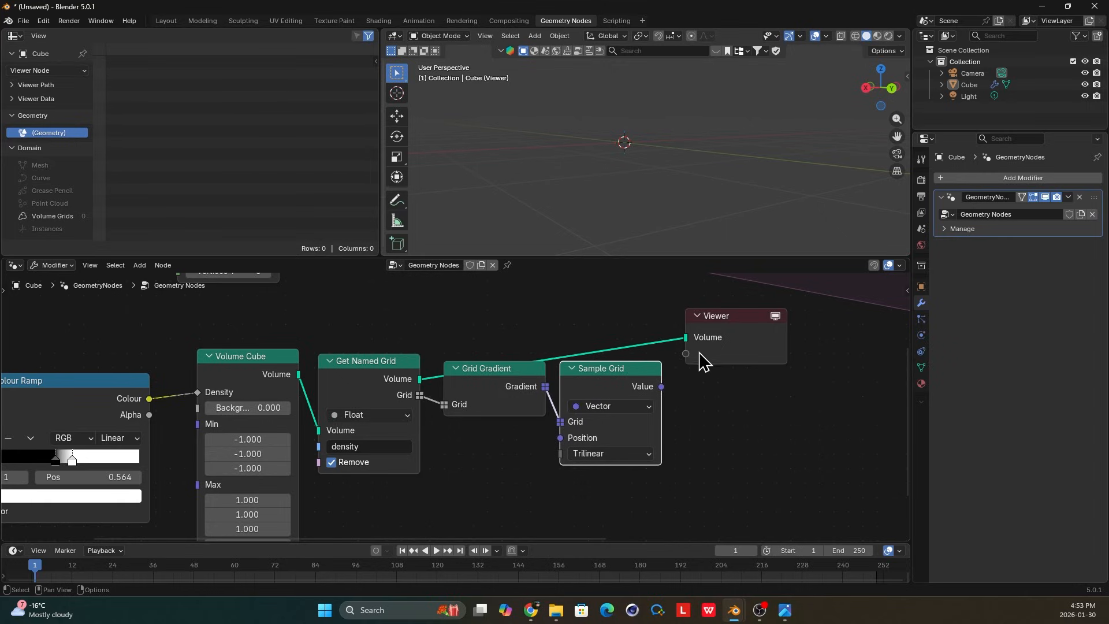
Delete the Viewer node beyond Sample Grid.
middle_click_drag(646, 387, 575, 381)
left_click_drag(668, 350, 705, 377)
scroll(680, 394, "down", 6)
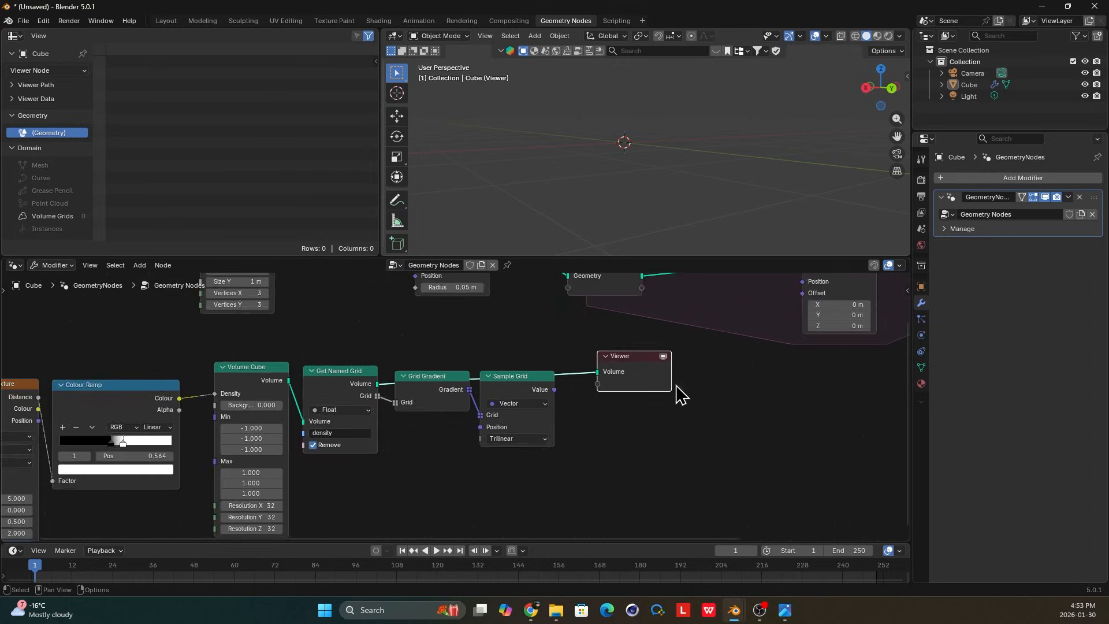
key("ctrl+x")
Connect Sample Grid's Value output to the Set Position node's Offset.
scroll(551, 390, "up", 1)
left_click_drag(545, 391, 568, 392)
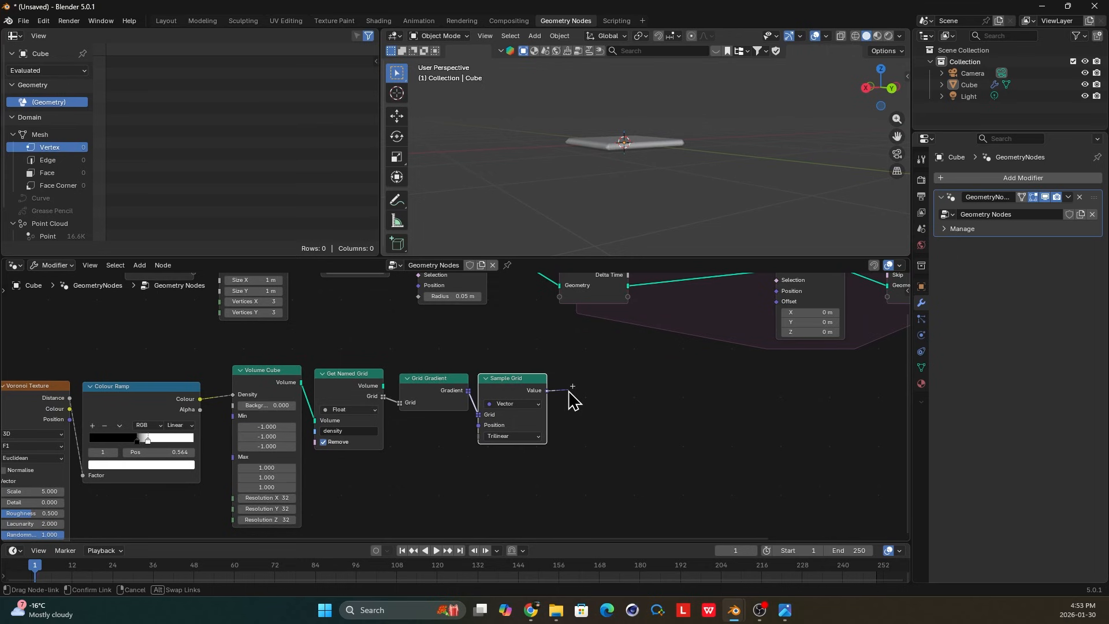
left_click_drag(768, 315, 771, 307)
Insert a Vector Math node set to Scale between Sample Grid and Set Position's Offset, with a scale of 0.020.
key("shift+a")
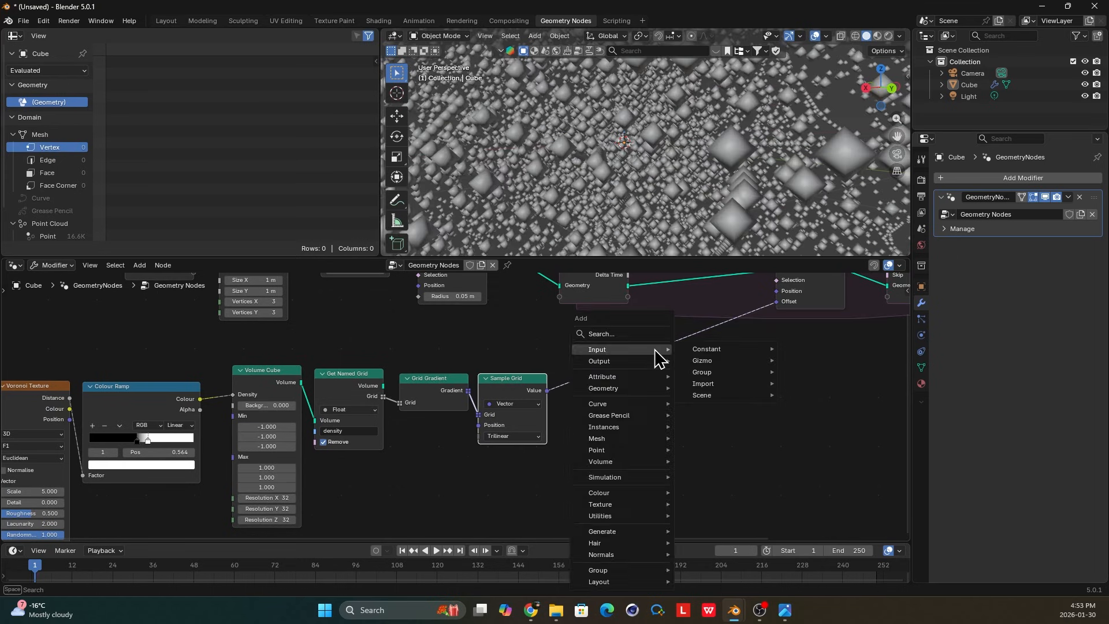
type("math")
left_click(741, 383)
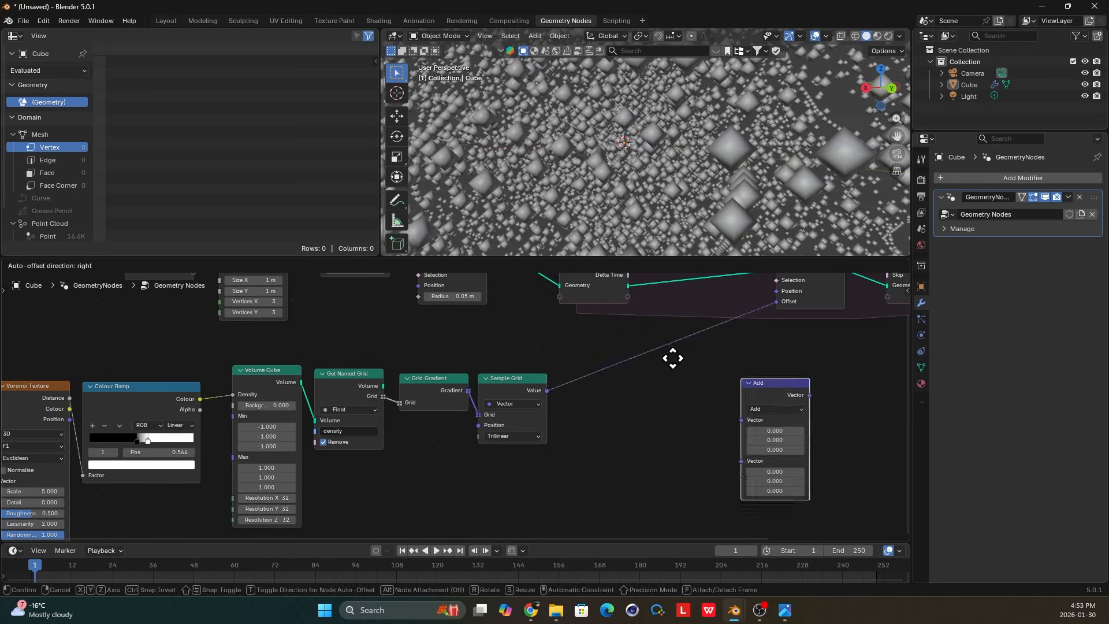
left_click(672, 329)
left_click(698, 355)
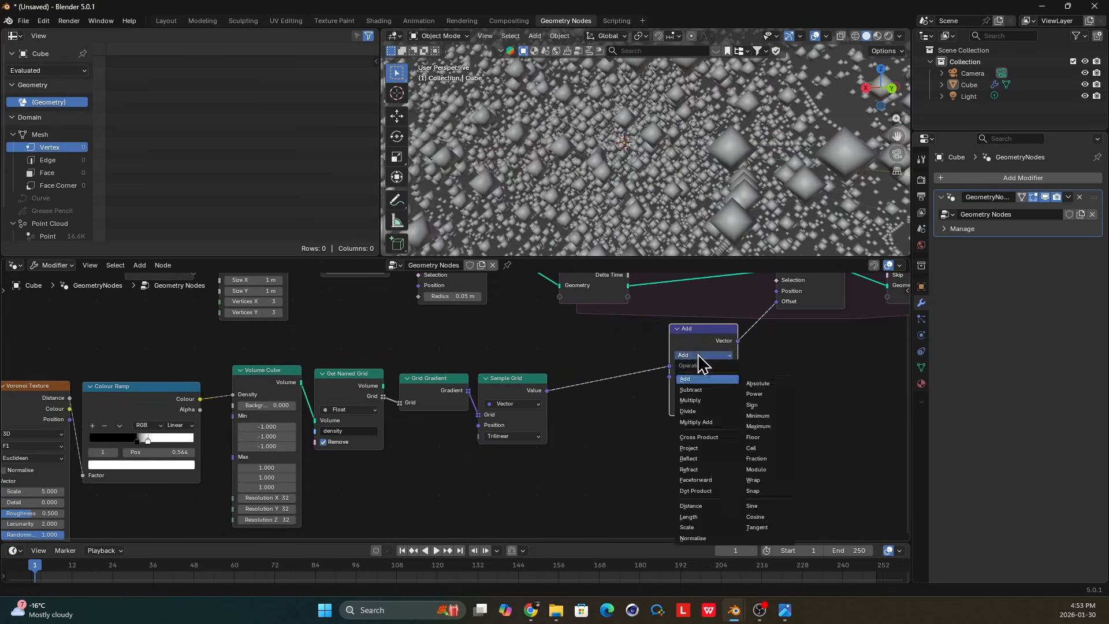
left_click(704, 528)
left_click_drag(711, 332, 750, 348)
scroll(761, 373, "up", 1)
middle_click_drag(758, 373, 699, 350)
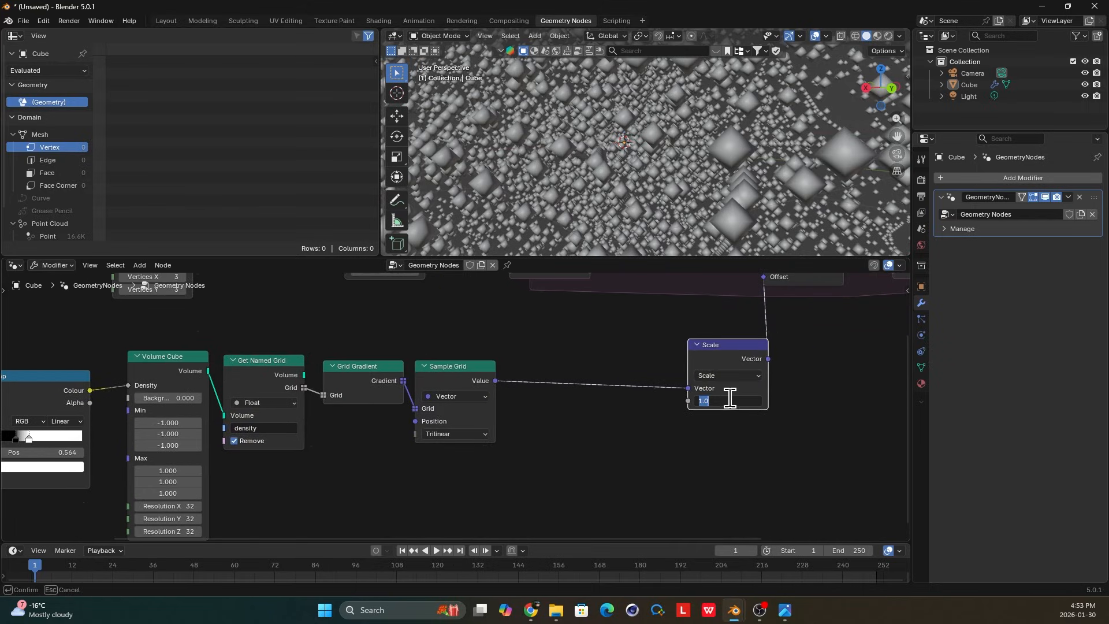
key("Return")
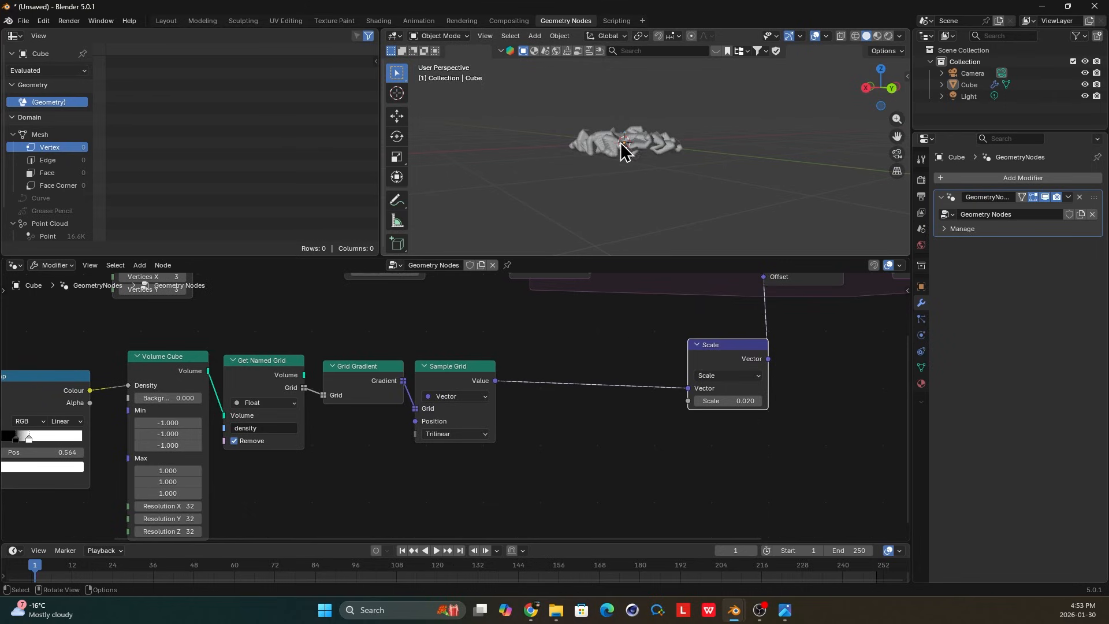
Play the simulation from frame 0 and examine how the points move in the viewport.
scroll(621, 144, "up", 3)
middle_click_drag(622, 152, 624, 198)
scroll(585, 178, "down", 2)
scroll(527, 343, "down", 1)
middle_click_drag(527, 344, 514, 421)
left_click_drag(77, 565, 17, 563)
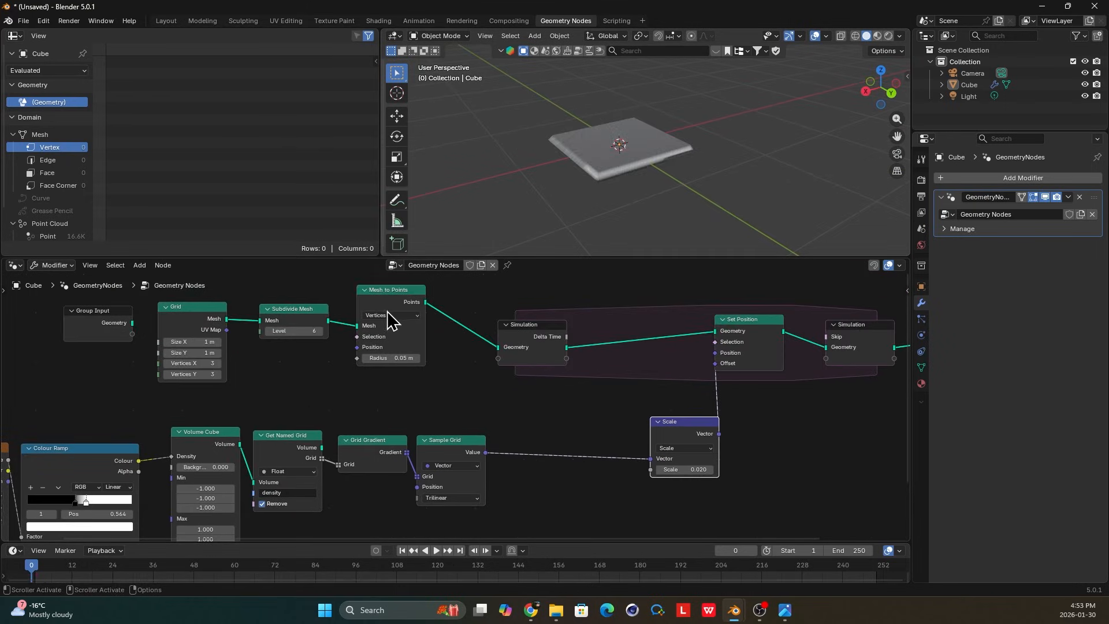
key("space")
middle_click_drag(634, 166, 649, 140)
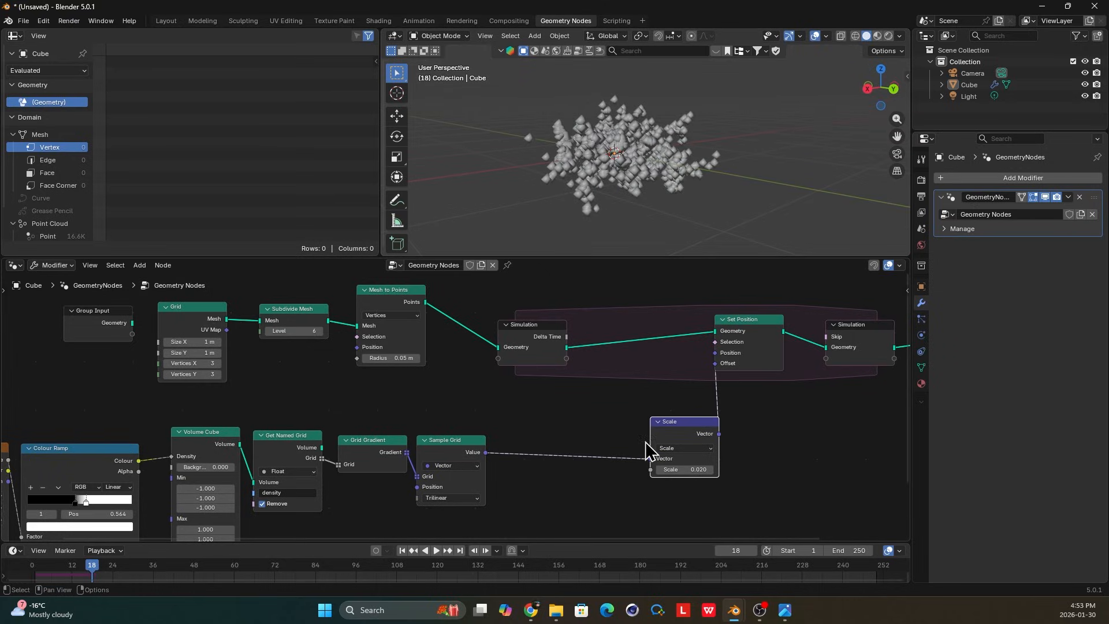
Duplicate the Scale node below the link from Sample Grid and switch the copy's operation to Cross Product.
left_click_drag(664, 433, 656, 443)
middle_click_drag(651, 446, 642, 396)
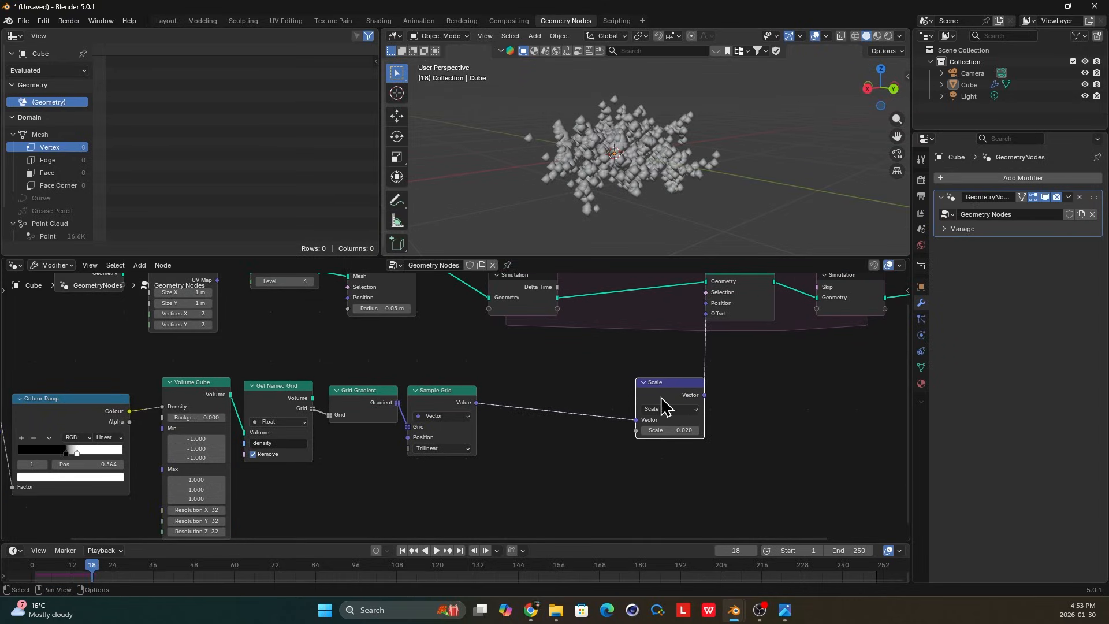
key("shift+d")
left_click(555, 467)
middle_click_drag(556, 467, 553, 437)
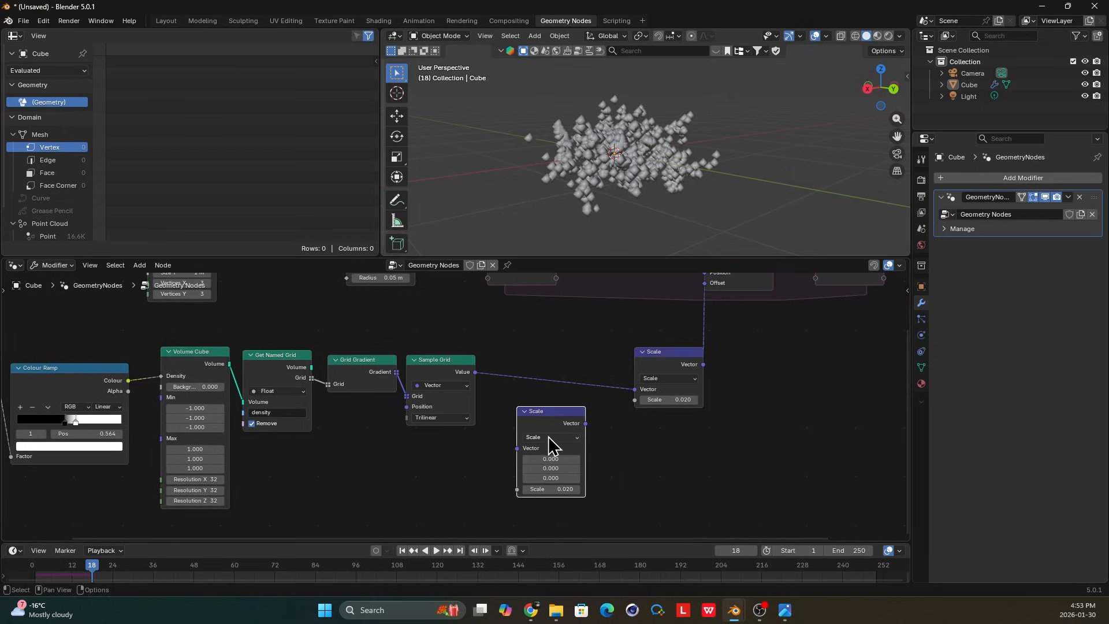
left_click(553, 437)
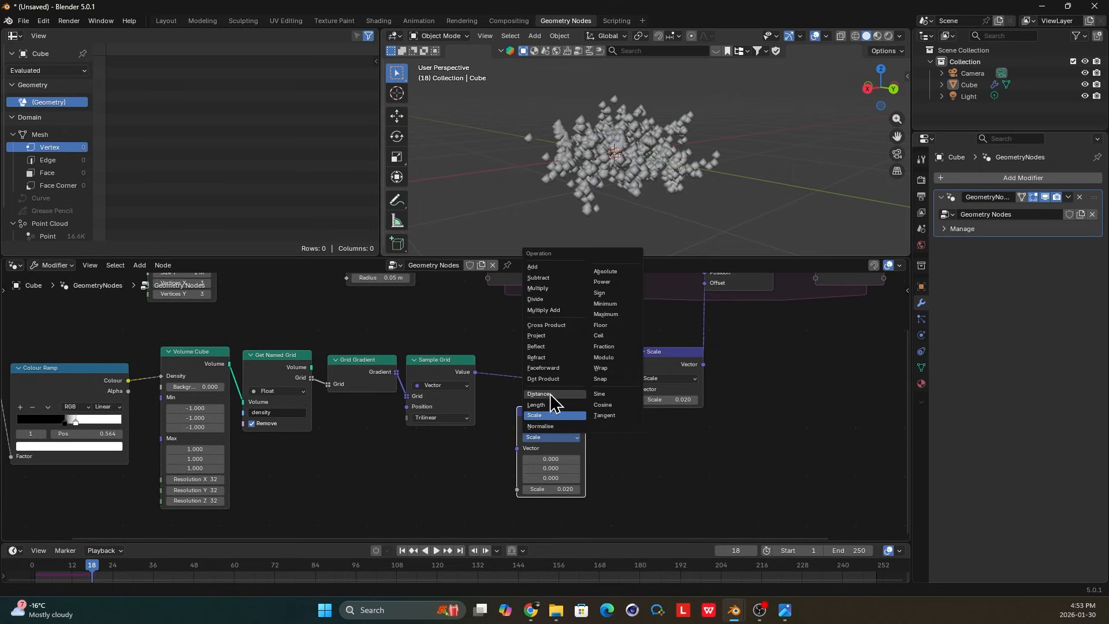
left_click(546, 325)
Insert the Cross Product node between Sample Grid and Scale, and set its second vector's Z to 1.
scroll(589, 430, "up", 1)
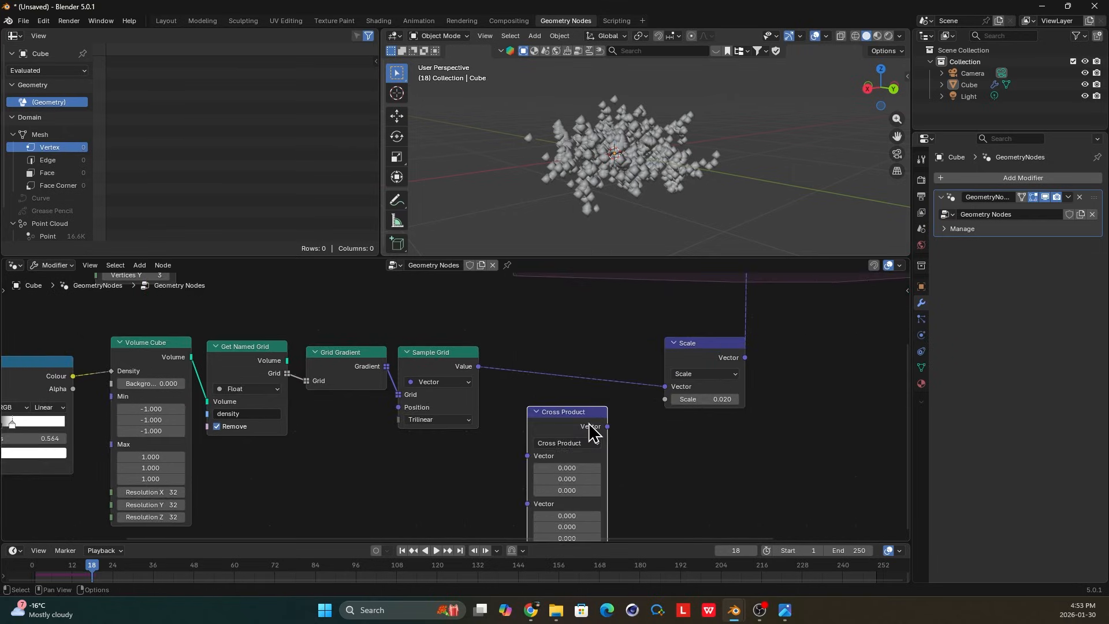
left_click_drag(558, 419, 573, 354)
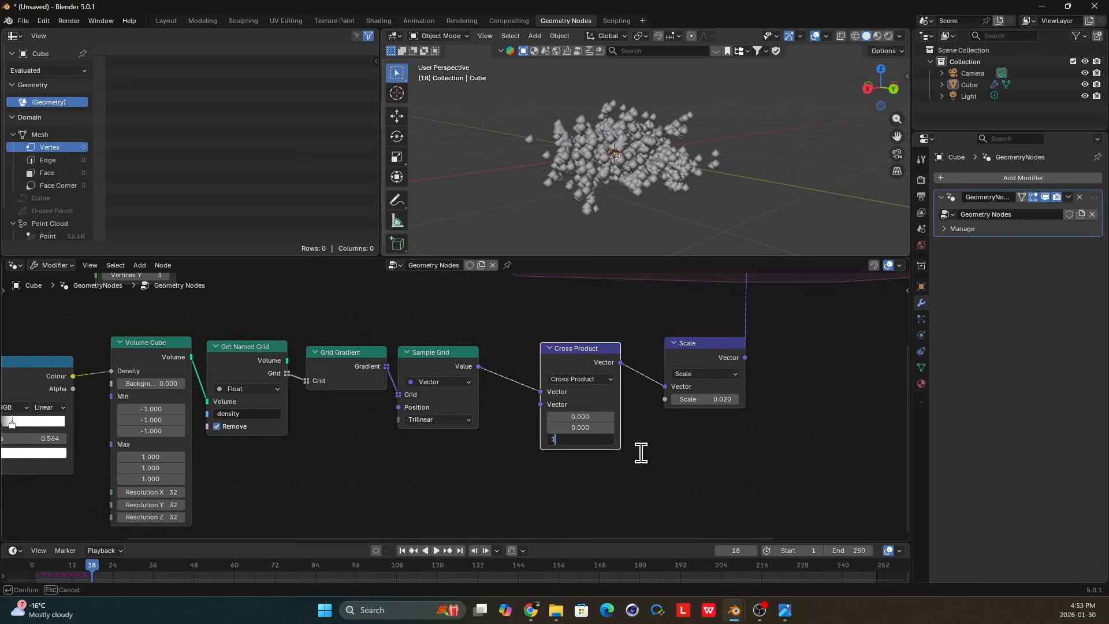
key("Return")
Replay the simulation from the start of the timeline and examine the points' flow from several angles.
key("space")
left_click_drag(89, 571, 32, 569)
key("space")
scroll(690, 175, "up", 3)
mouse_move(653, 141)
middle_mouse_down()
mouse_move(648, 189)
mouse_move(631, 161)
mouse_move(667, 127)
middle_mouse_up()
key("space")
middle_click_drag(614, 171, 591, 153)
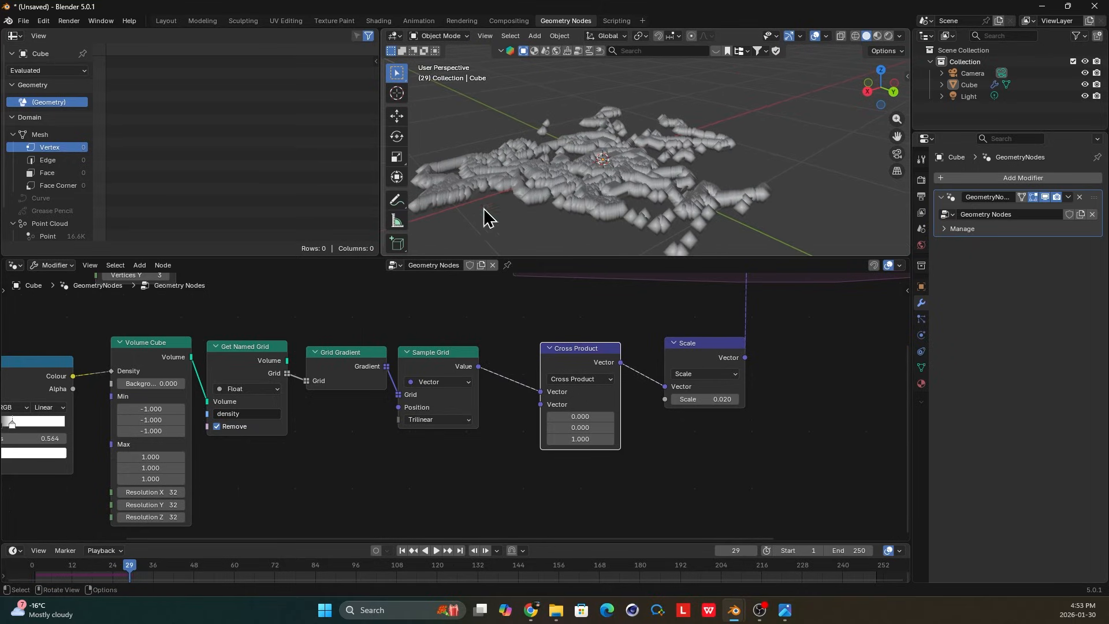
scroll(623, 376, "down", 4)
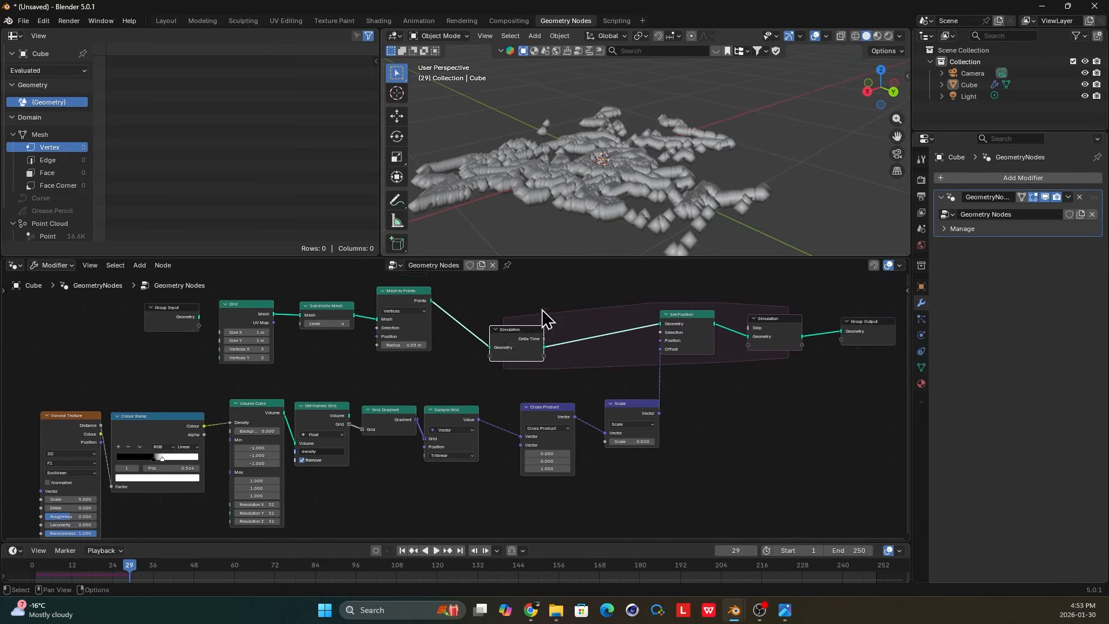
scroll(520, 318, "up", 1)
scroll(537, 335, "up", 1)
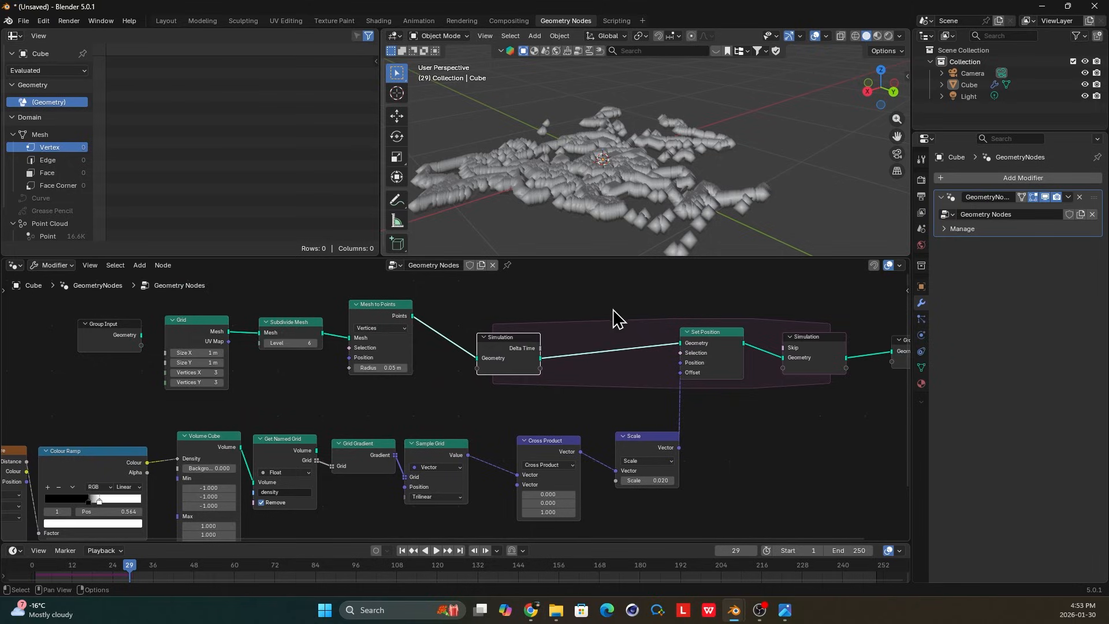
Return the timeline to frame 0 and move the Cross Product node closer to Sample Grid.
middle_click_drag(619, 183, 600, 231)
left_click_drag(129, 568, 31, 568)
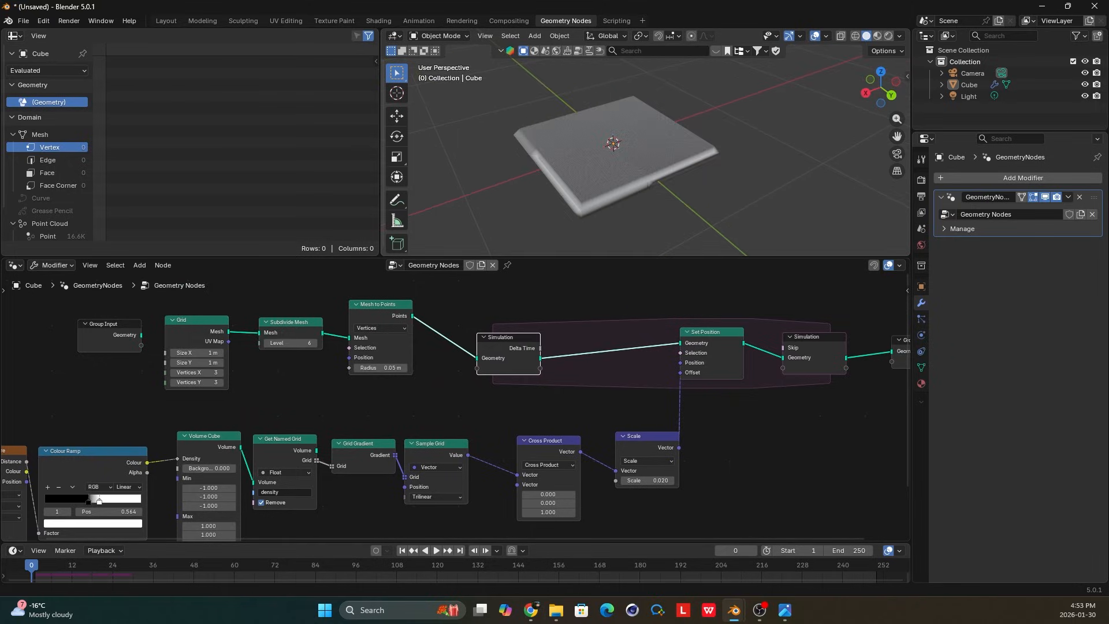
middle_click_drag(606, 293, 547, 306)
left_click_drag(457, 358, 478, 349)
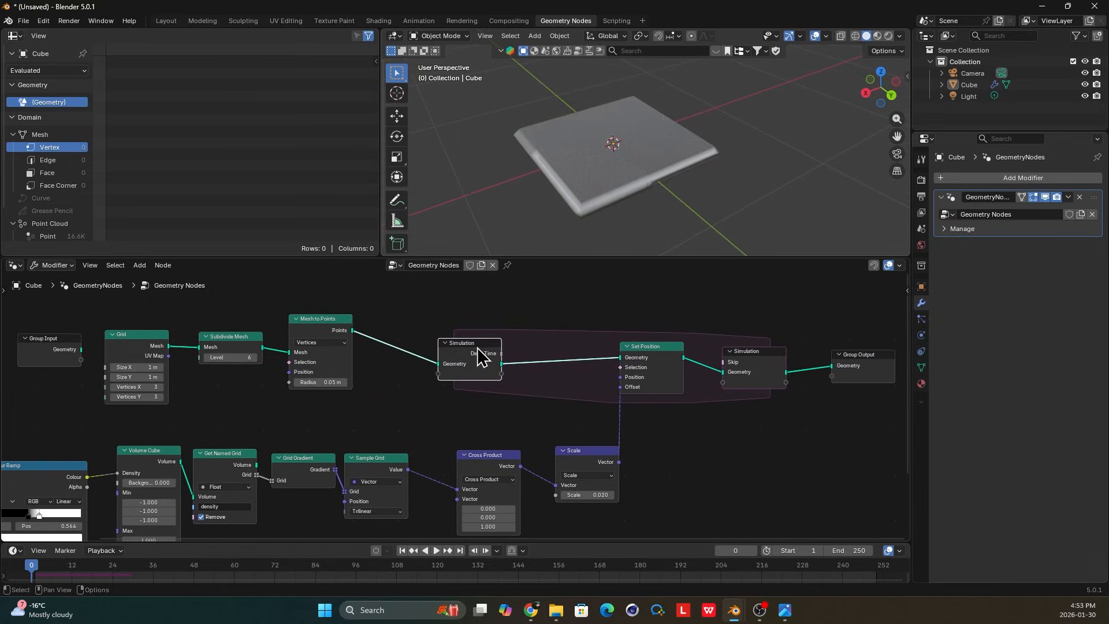
scroll(555, 358, "down", 3)
middle_click_drag(565, 377, 537, 386)
mouse_move(557, 453)
left_mouse_down()
mouse_move(543, 448)
mouse_move(563, 452)
left_mouse_up()
left_click_drag(470, 452, 445, 455)
scroll(504, 442, "up", 3)
Add a Join Geometry node between the Simulation input node and Set Position inside the simulation zone.
key("shift+a")
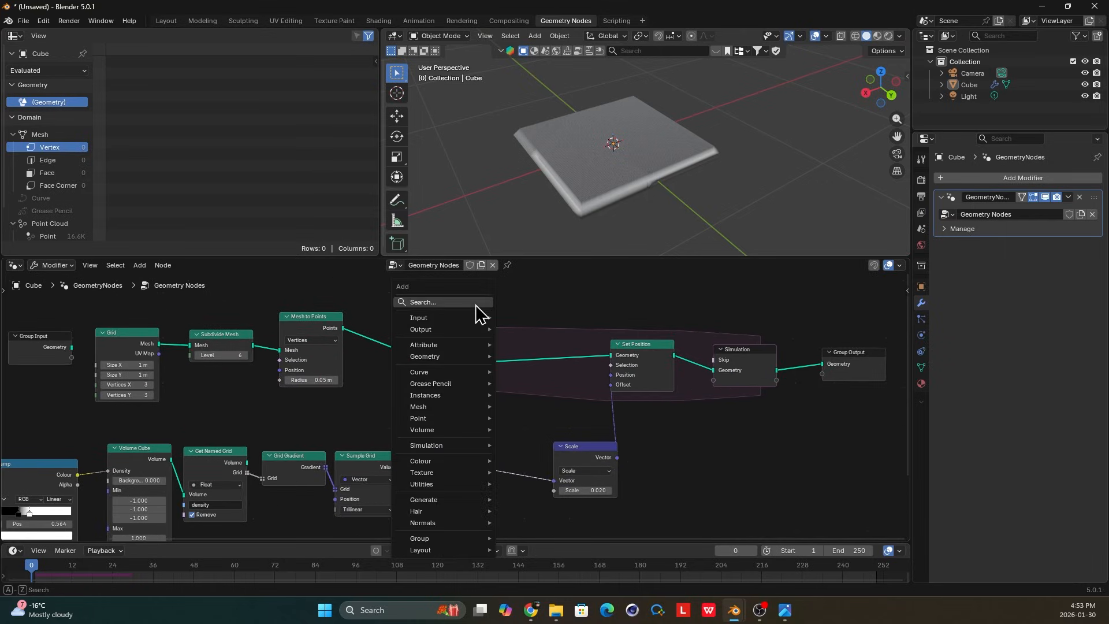
left_click(476, 303)
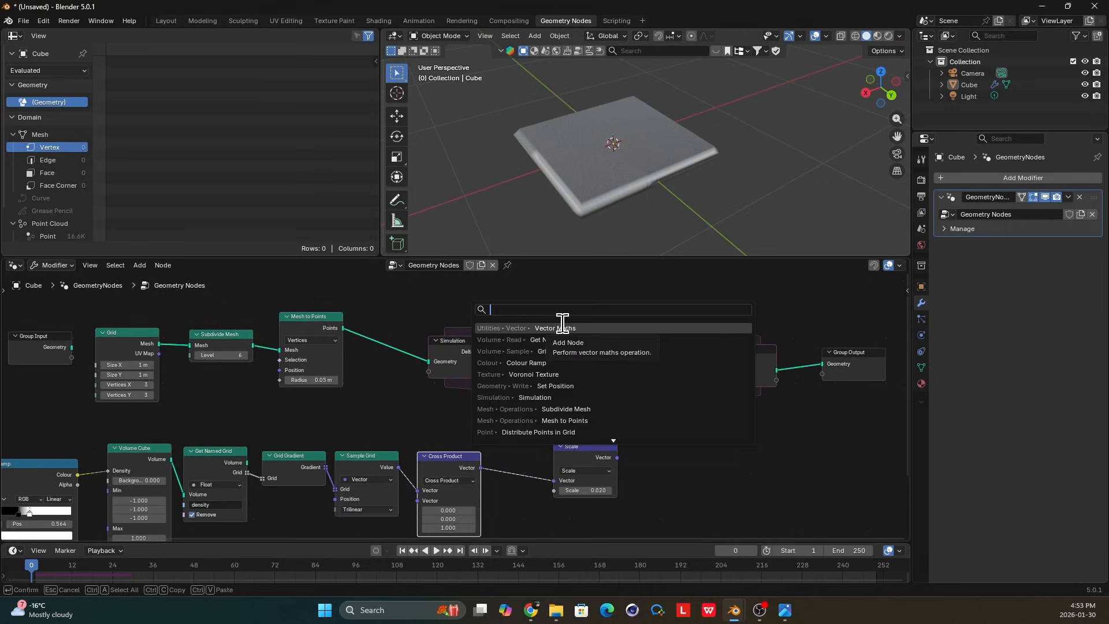
type("joi")
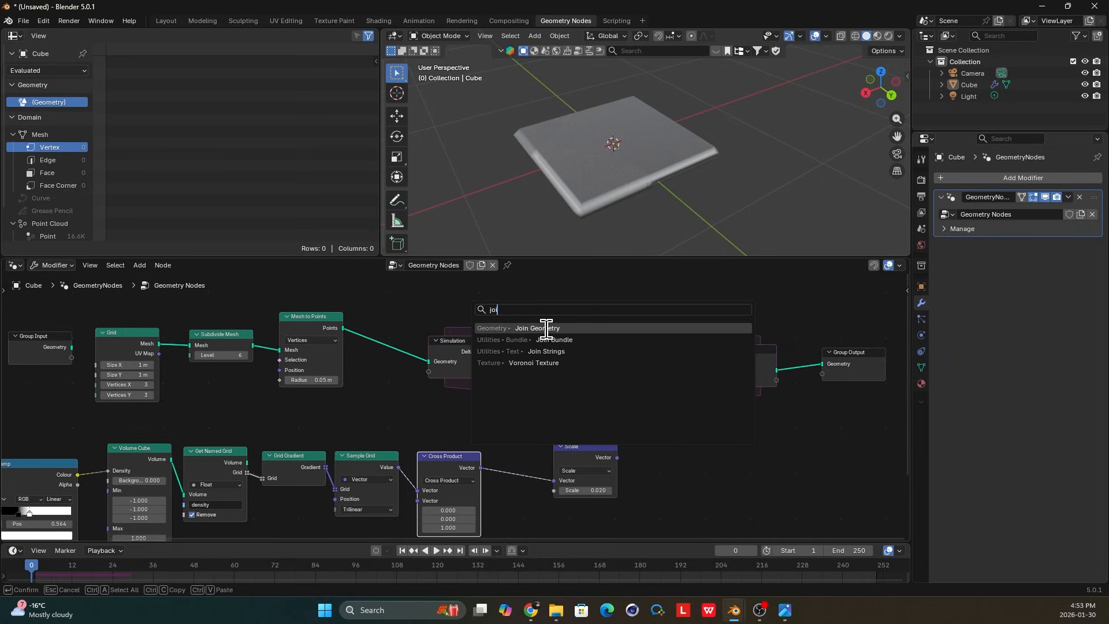
type("n")
left_click(564, 329)
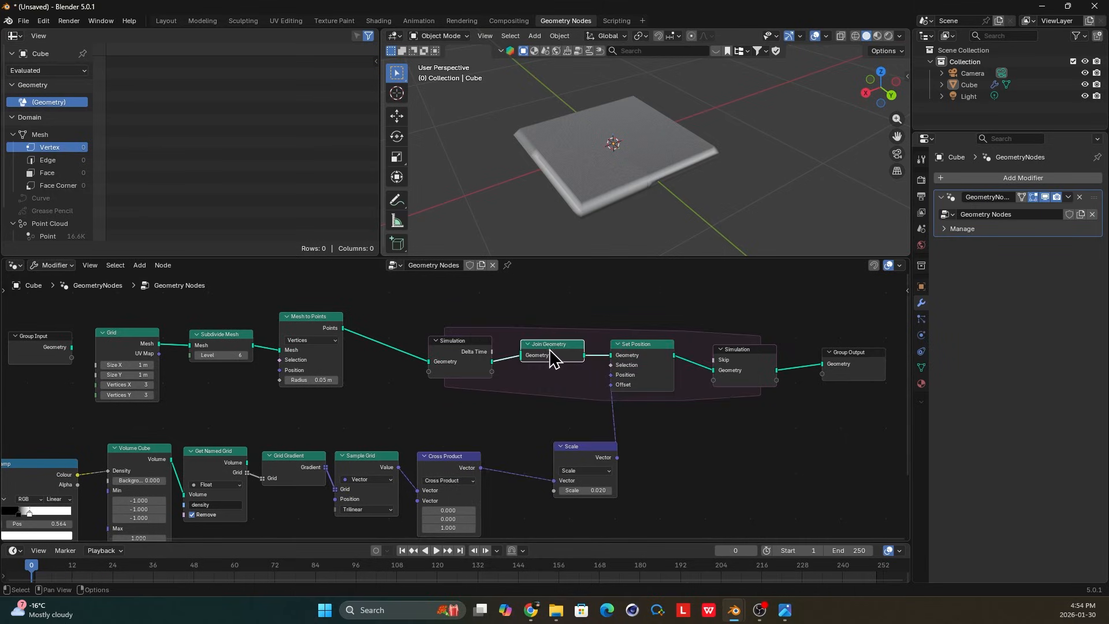
left_click(540, 306)
Cut the link from Mesh to Points to the Simulation input and connect Points to Join Geometry instead.
scroll(497, 353, "up", 2)
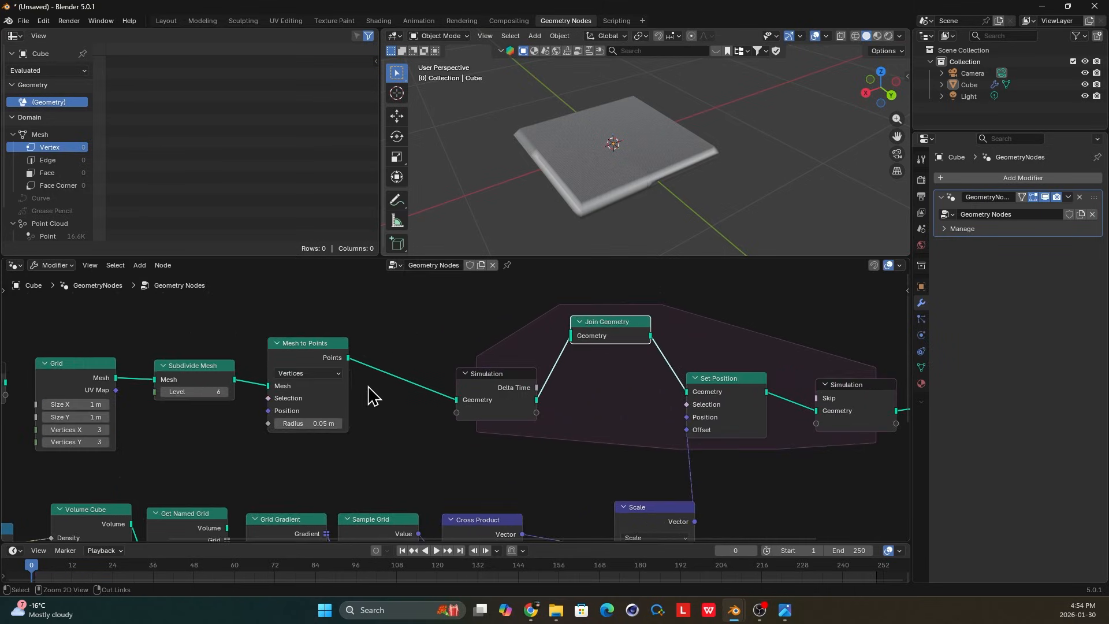
scroll(371, 383, "up", 1)
middle_click_drag(377, 372, 333, 383)
right_click_drag(341, 397, 409, 319, "ctrl")
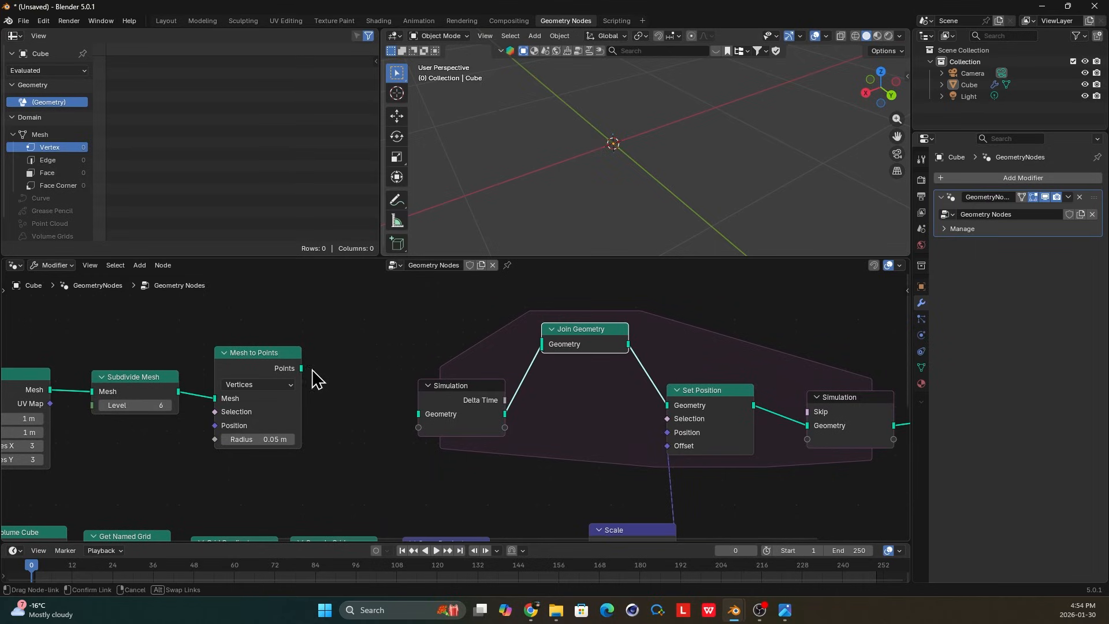
left_click_drag(301, 368, 565, 344)
middle_click_drag(608, 357, 517, 335)
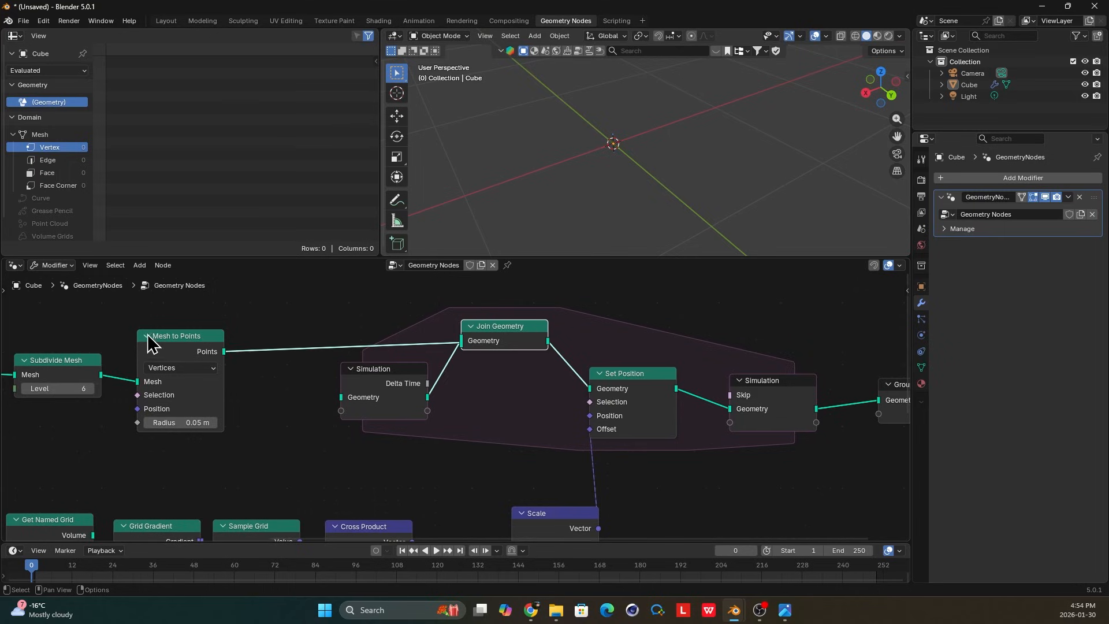
Move Mesh to Points up and the Simulation input node down to untangle the links, and play the simulation.
scroll(122, 471, "down", 2)
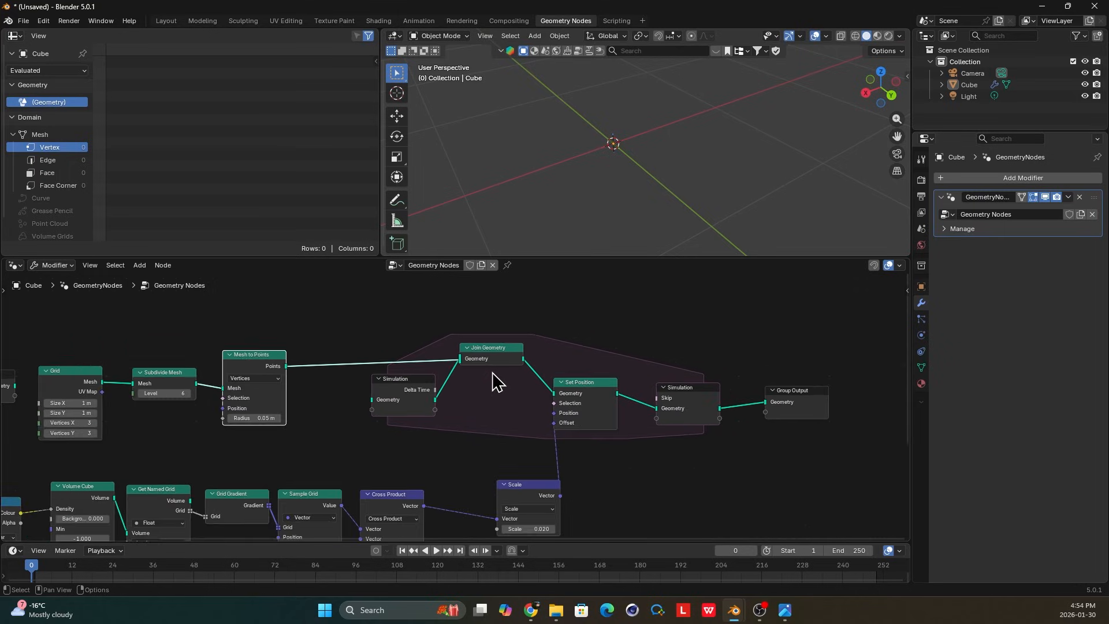
left_click(404, 394)
scroll(425, 364, "up", 1)
left_click_drag(223, 354, 217, 325)
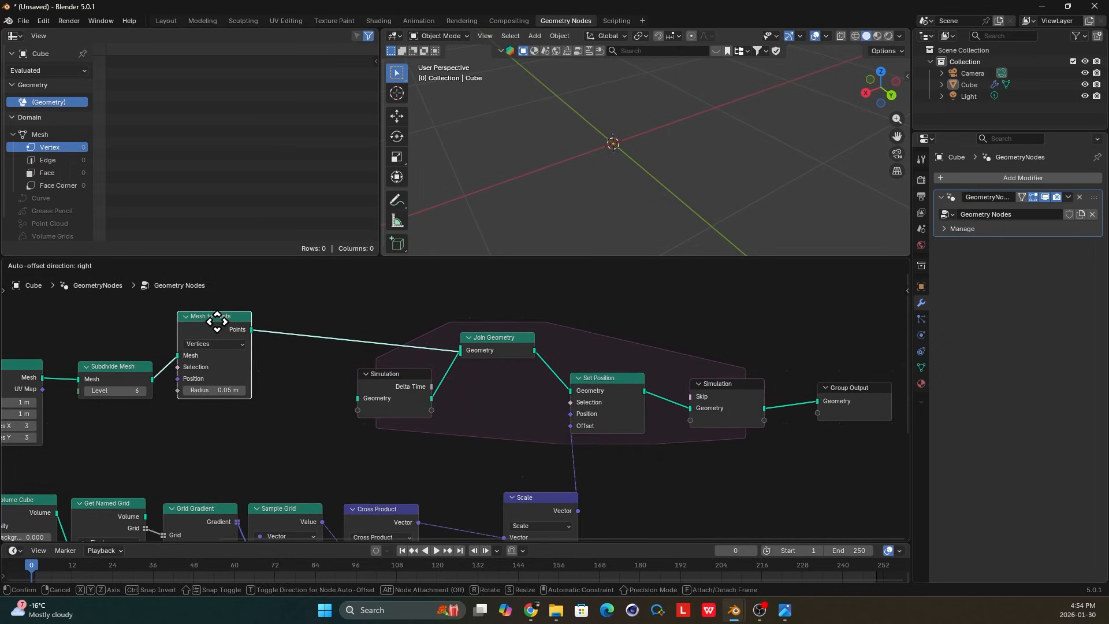
left_click_drag(418, 374, 390, 401)
key("space")
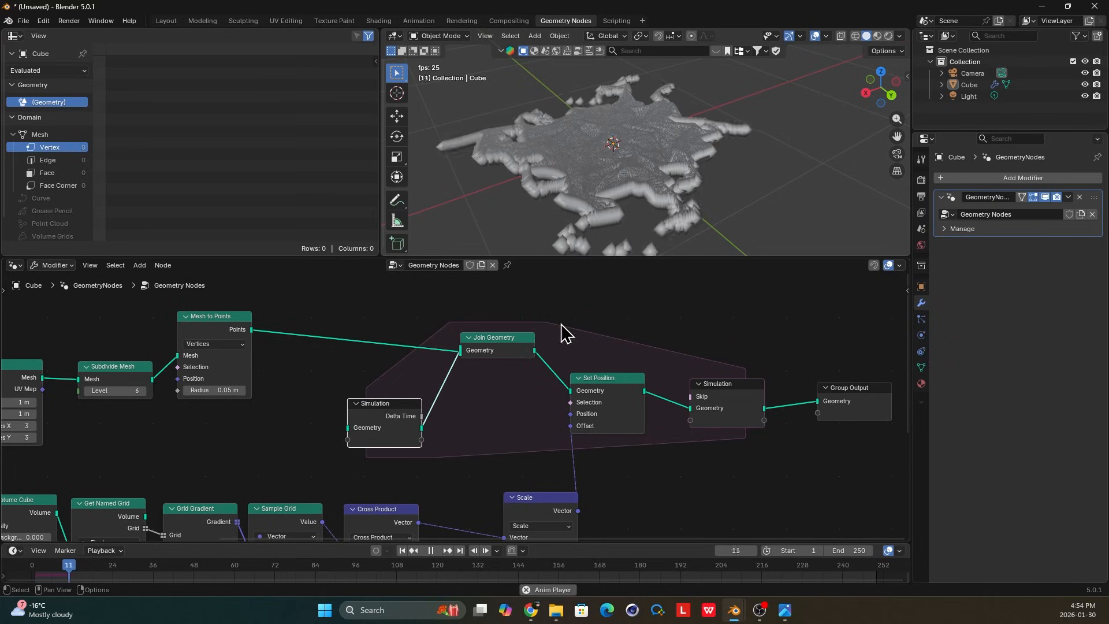
Stop playback and insert a Set ID node on the link between Mesh to Points and Join Geometry.
key("shift+a")
type("s")
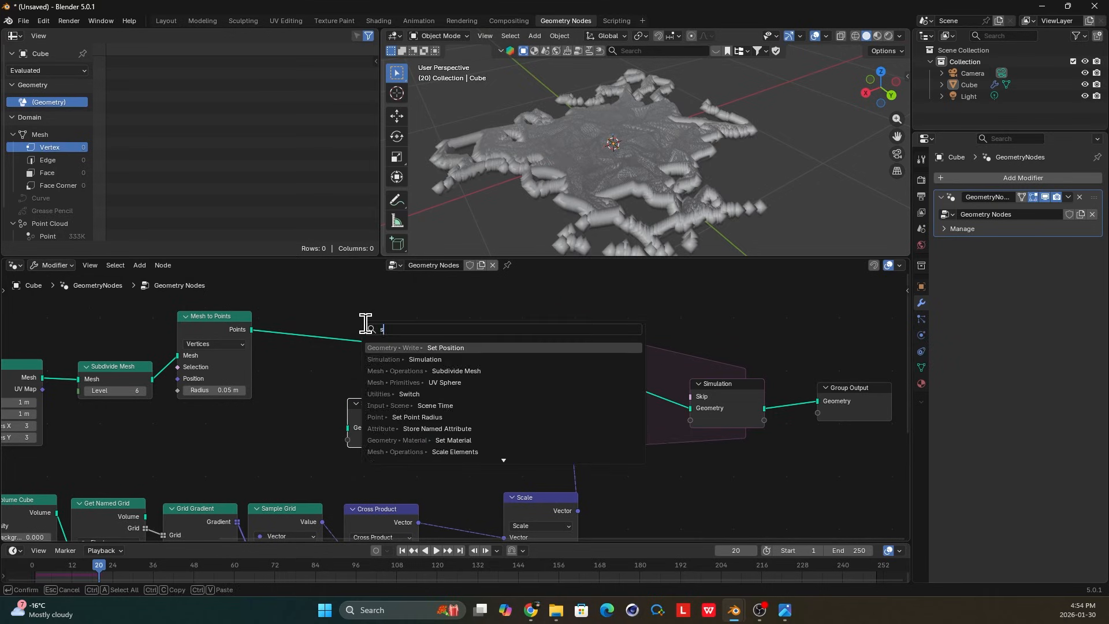
type("et d")
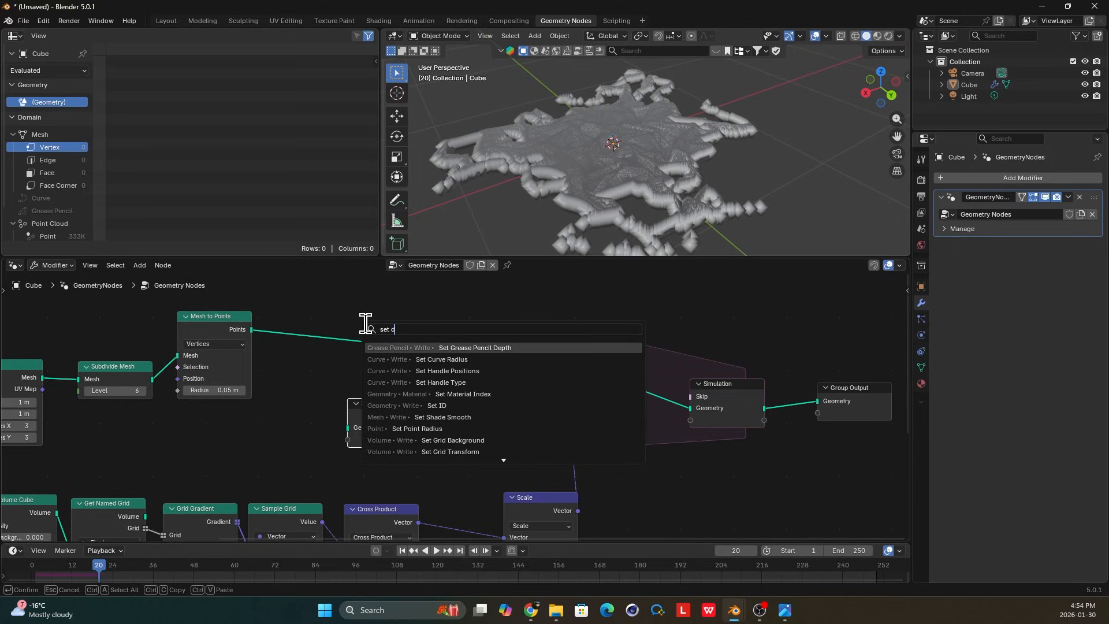
key("BackSpace")
type("i")
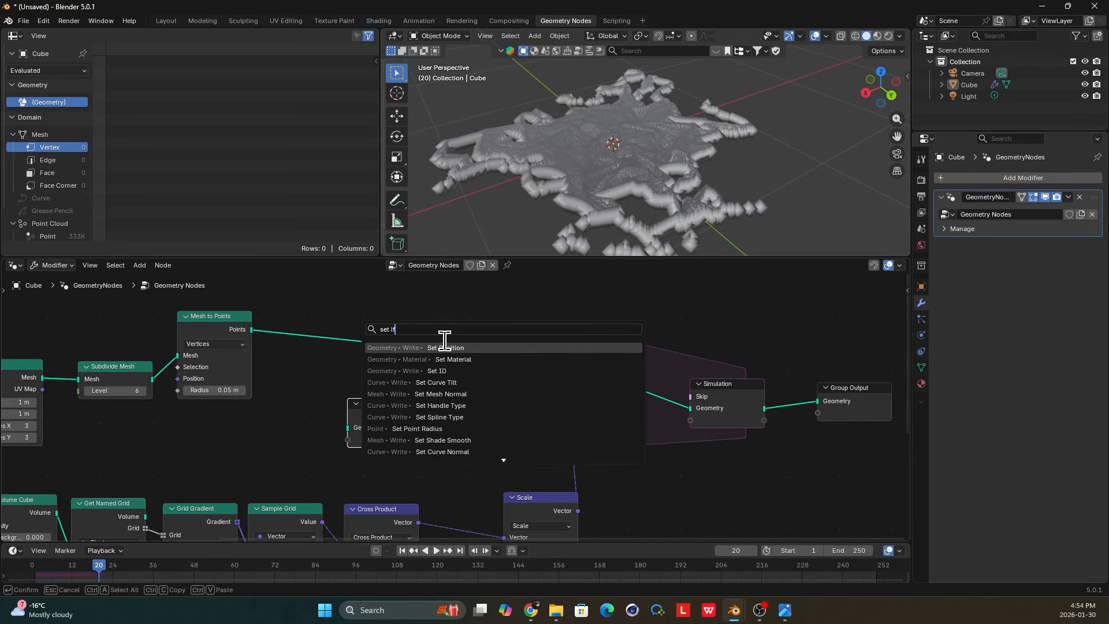
type("d")
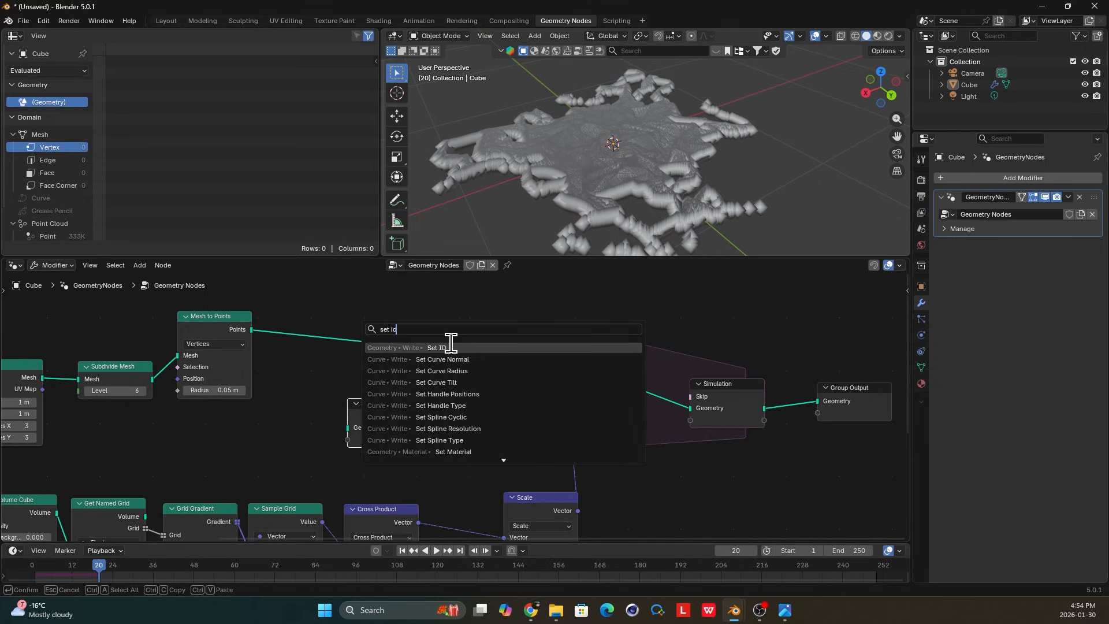
key("Return")
left_click(395, 341)
Move Group Output farther away and insert a Points to Curves node between the Simulation output and Group Output.
middle_click_drag(395, 340, 132, 337)
left_click_drag(549, 382, 730, 397)
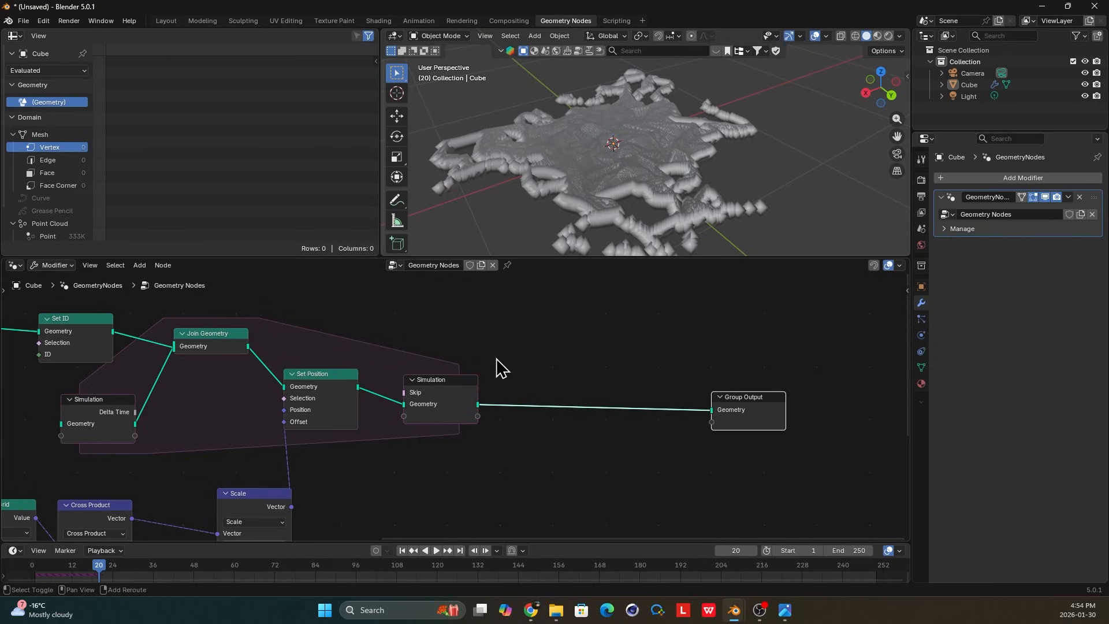
key("shift+a")
type("c")
key("BackSpace")
type("po")
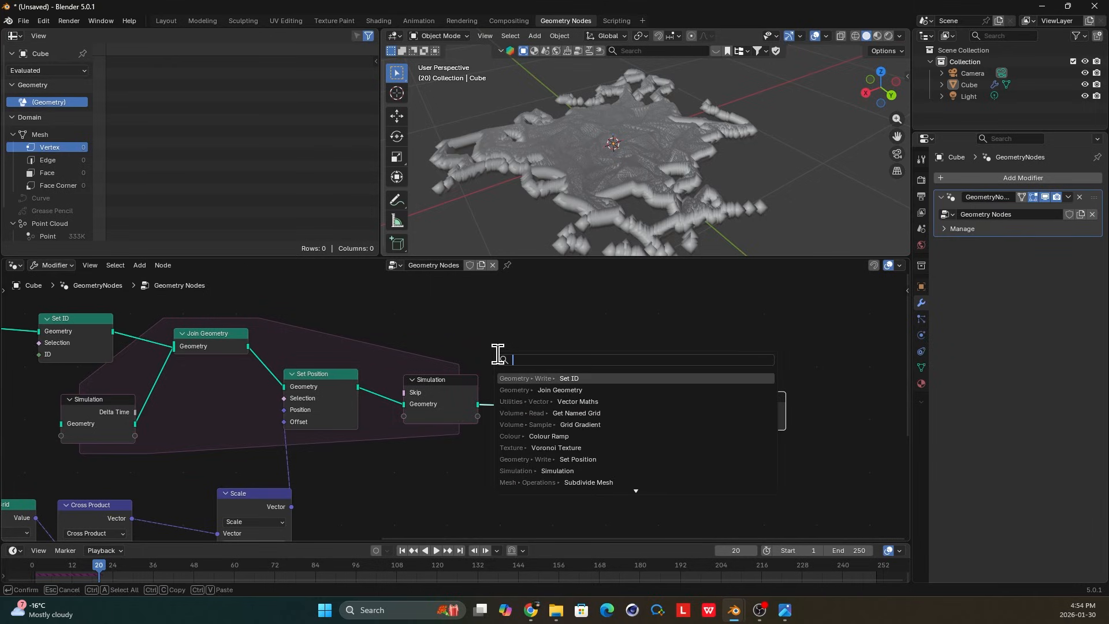
type(" t c")
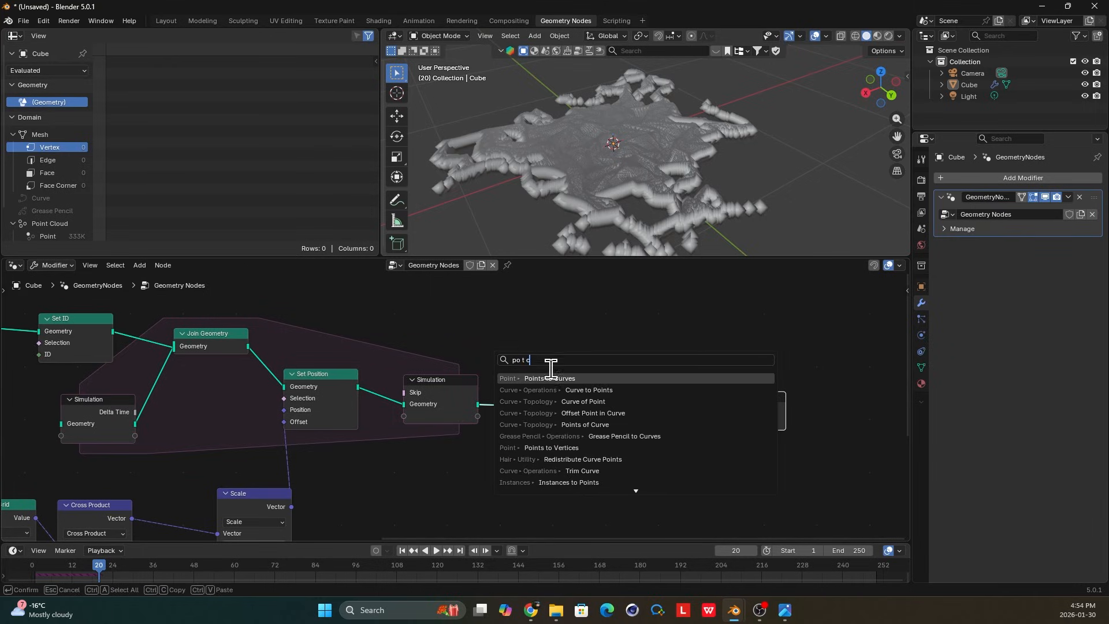
key("Return")
left_click(522, 386)
Add an ID node linked to the Curve Group ID input of Points to Curves and place it below that node.
left_click_drag(550, 403, 557, 449)
scroll(597, 400, "up", 1)
type("id")
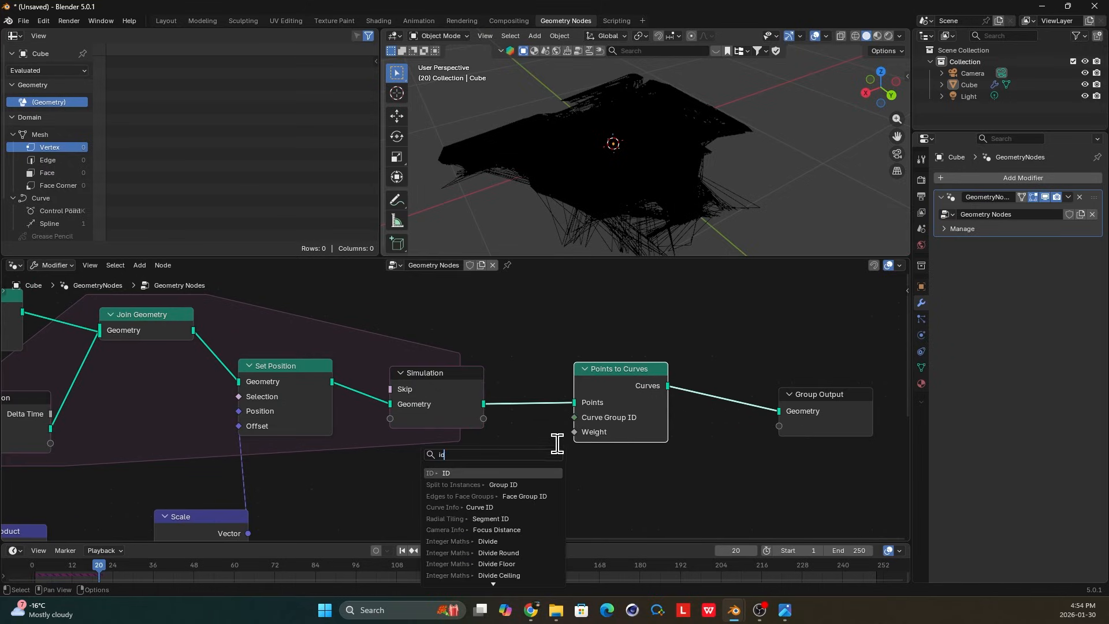
key("Return")
left_click(660, 465)
Play the simulation from frame 0 and examine the trail curves in the viewport.
left_click_drag(116, 566, 887, 565)
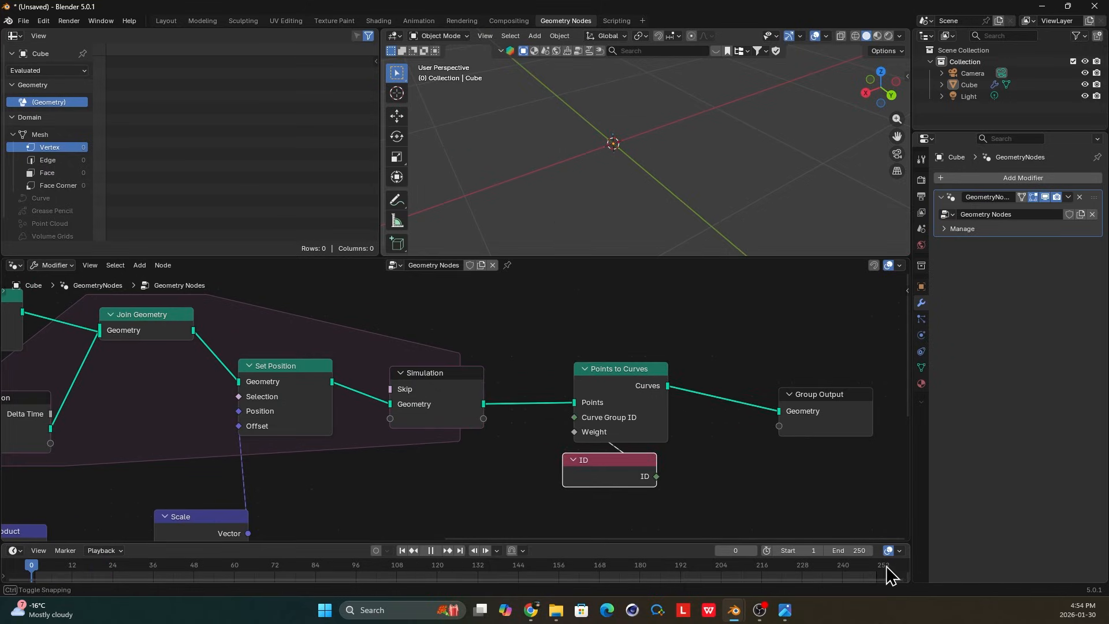
key("space")
key("space")
middle_click_drag(640, 171, 609, 180)
scroll(676, 178, "up", 1)
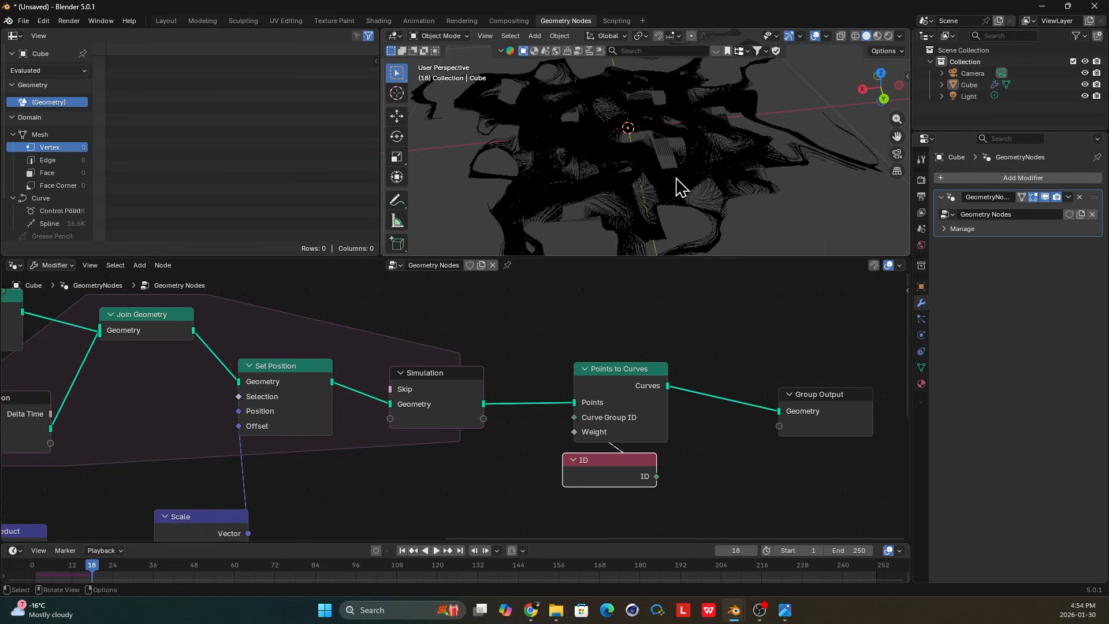
middle_click_drag(680, 185, 729, 151)
Set the position of the Colour Ramp's black stop to 0.000.
scroll(460, 401, "down", 5)
middle_click_drag(434, 384, 727, 320)
middle_click_drag(314, 407, 380, 378)
scroll(454, 404, "down", 2)
scroll(432, 399, "up", 2)
middle_click_drag(653, 127, 664, 135)
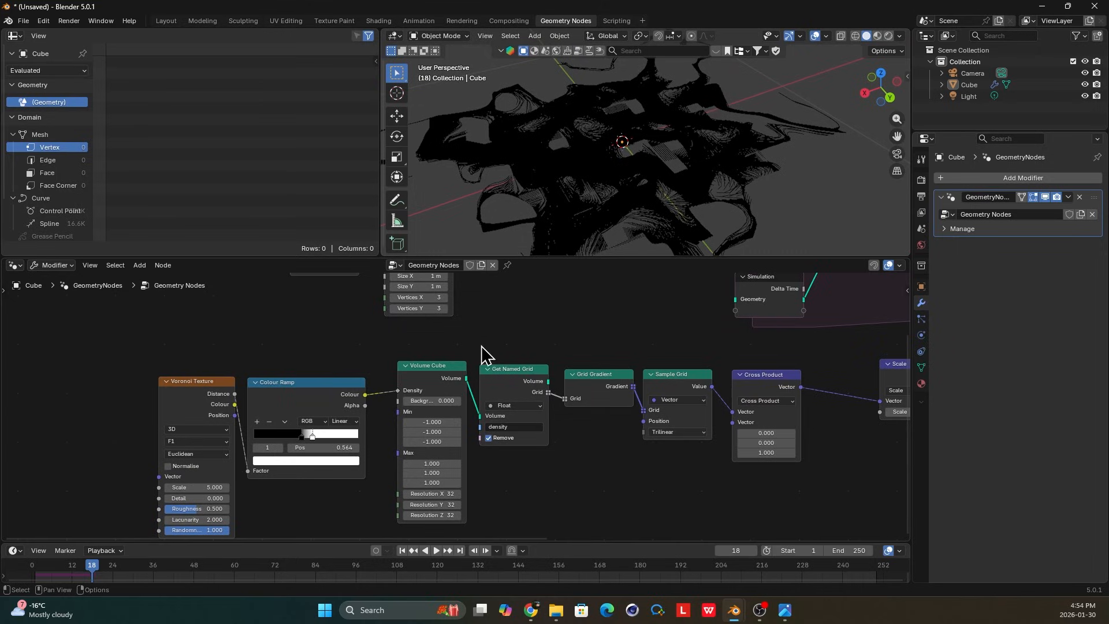
scroll(310, 440, "up", 1)
middle_click_drag(310, 440, 492, 420)
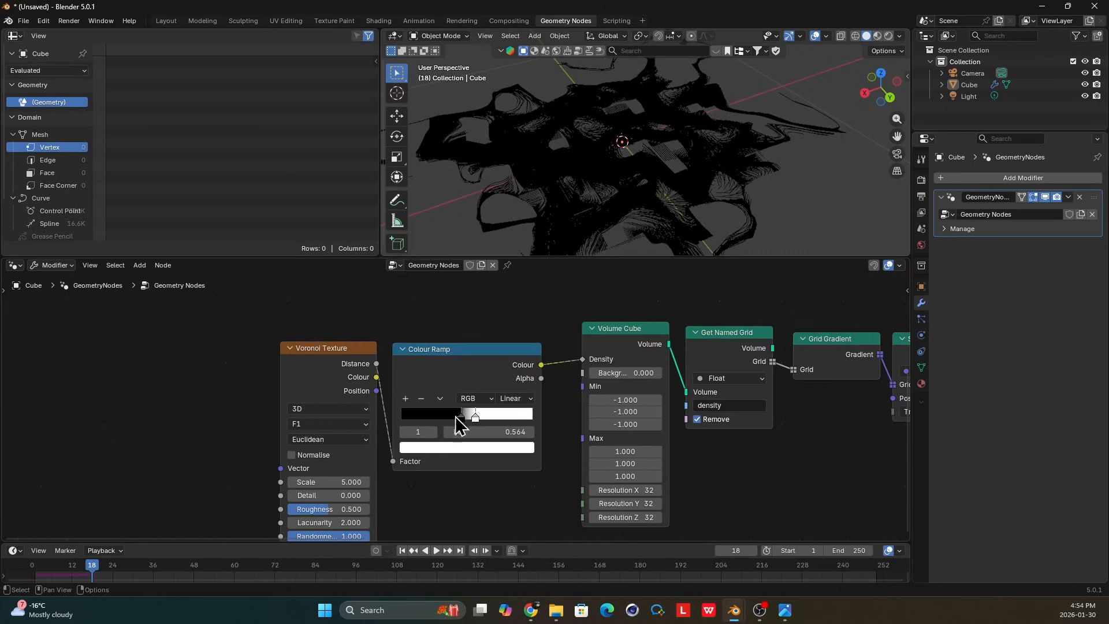
scroll(455, 416, "up", 1)
left_click_drag(460, 418, 395, 420)
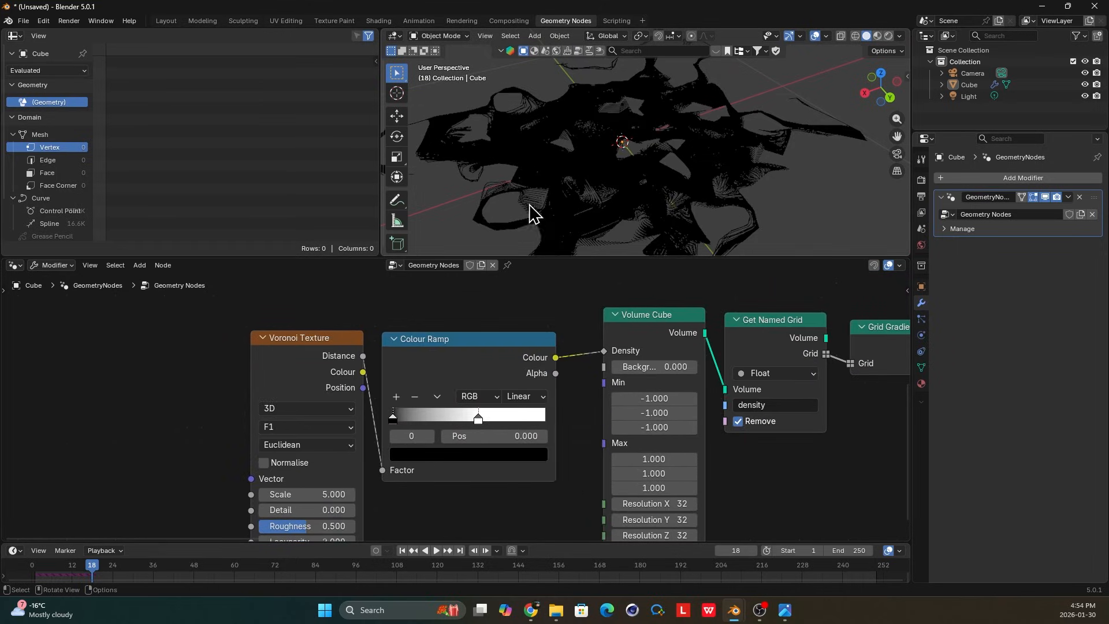
Replay the simulation from frame 0 and examine the swirling curves up close.
left_click_drag(96, 567, 29, 563)
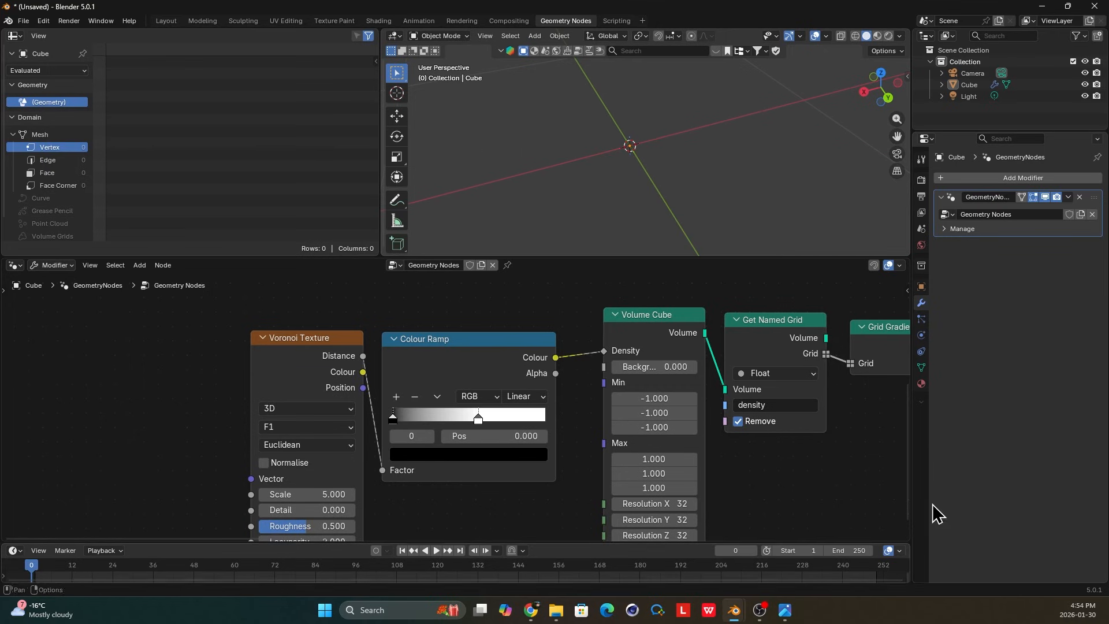
key("space")
key("space")
scroll(701, 177, "up", 5)
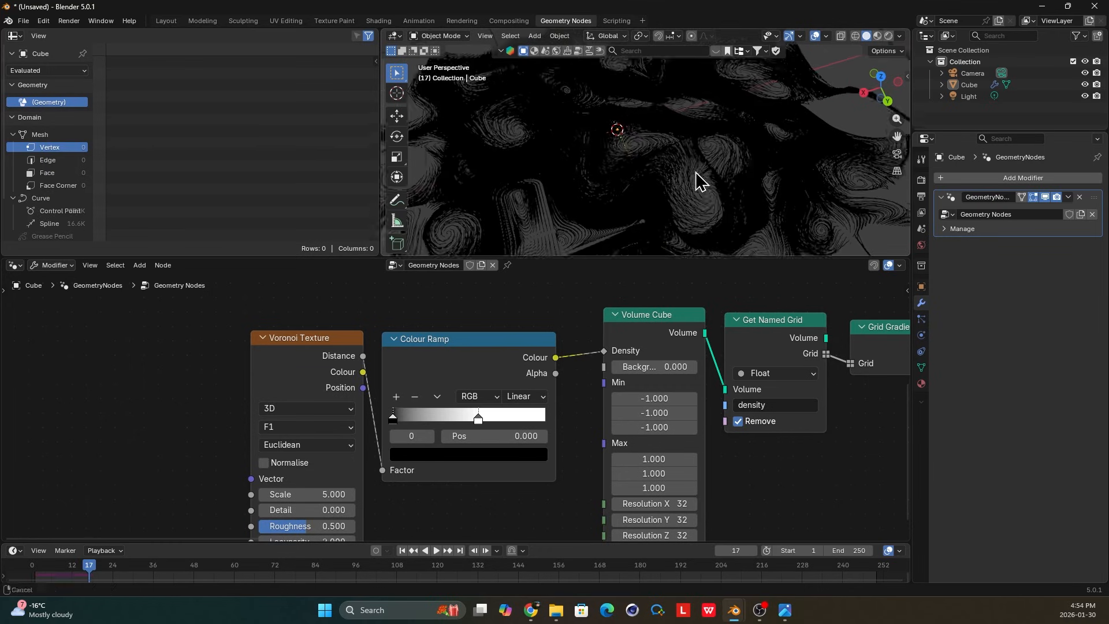
Shift the Colour Ramp's white stop to position 0.805, and replay the simulation from frame 0 to check the curves.
left_click_drag(477, 417, 516, 421)
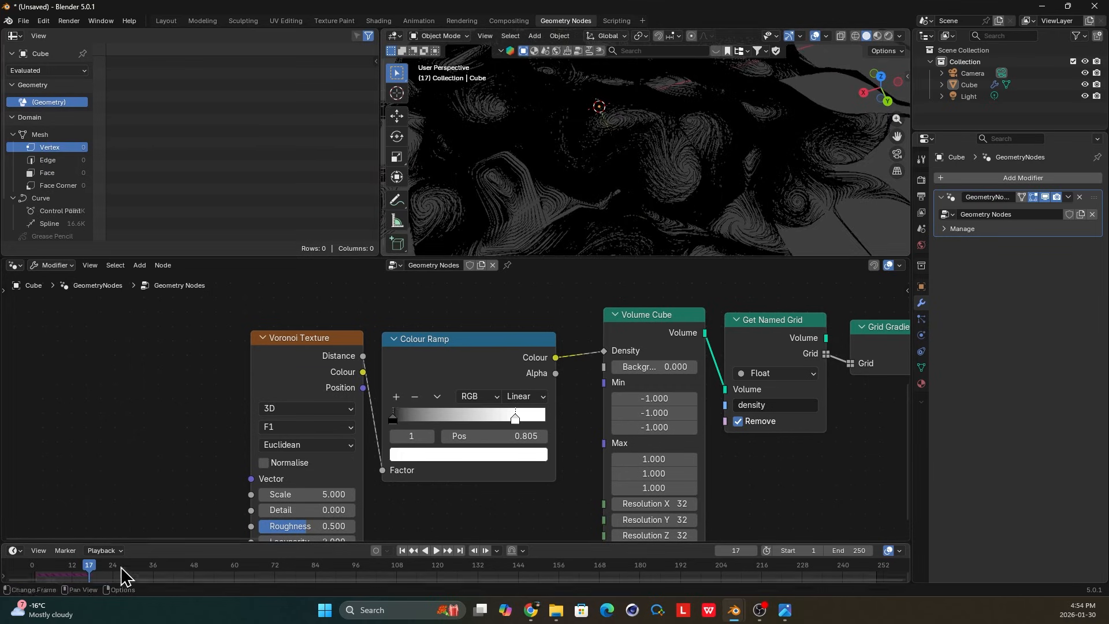
left_click_drag(89, 566, 12, 563)
key("space")
key("space")
scroll(687, 174, "down", 2)
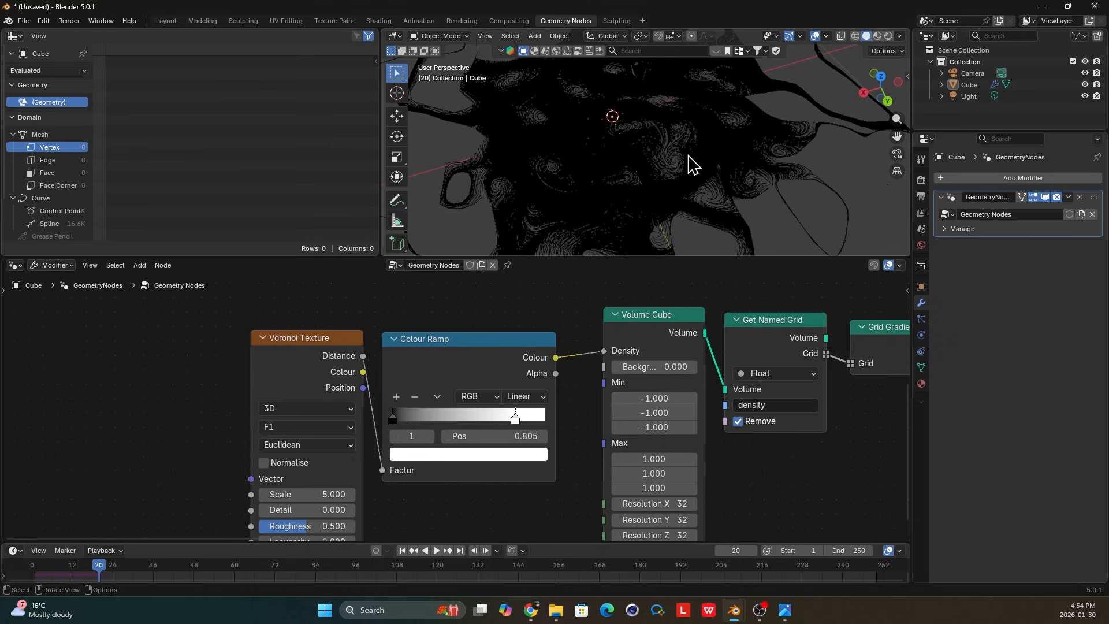
middle_click_drag(688, 155, 695, 185)
scroll(700, 185, "up", 5)
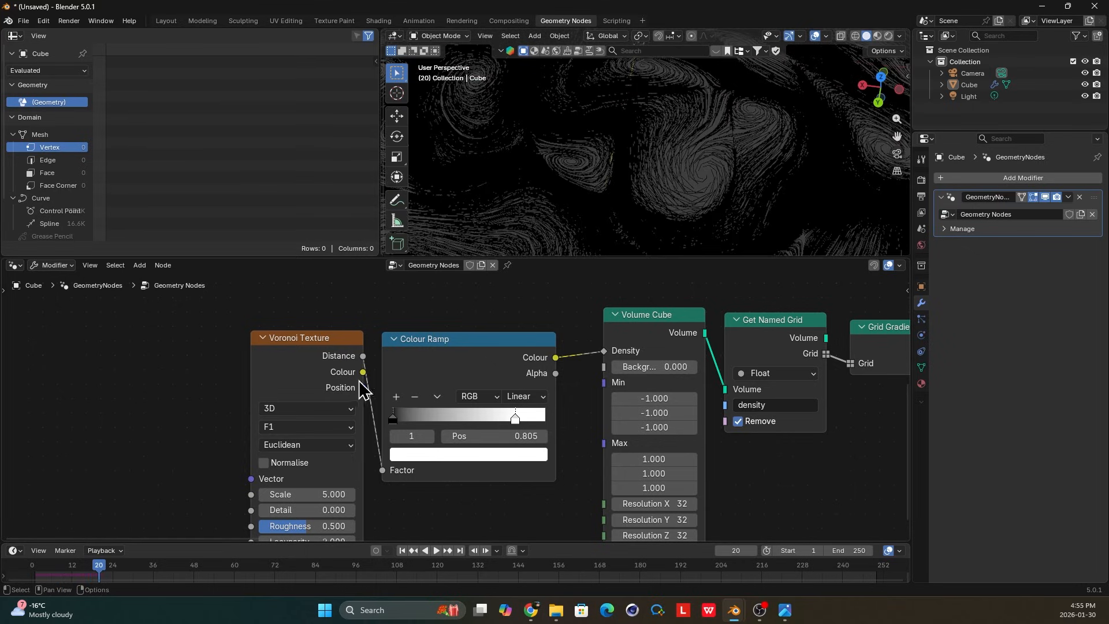
Lighten the Colour Ramp's first stop from black to dark grey and return the timeline to frame 0.
scroll(353, 434, "down", 1)
middle_click_drag(408, 427, 339, 427)
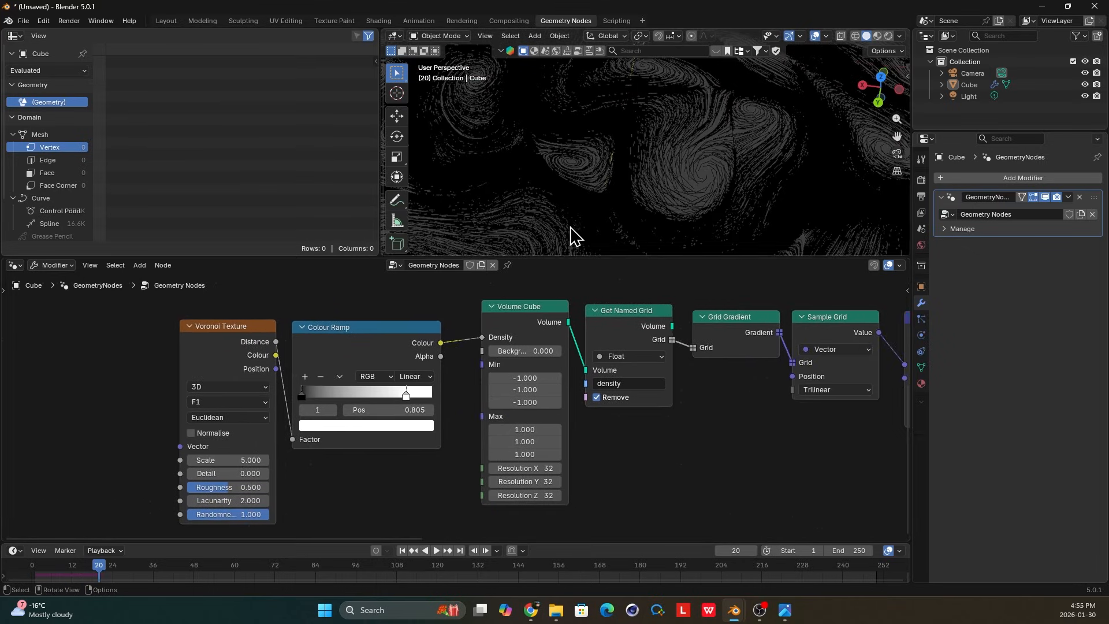
scroll(569, 230, "down", 5)
middle_click_drag(628, 152, 636, 125)
middle_click_drag(544, 380, 452, 382)
scroll(452, 382, "up", 1)
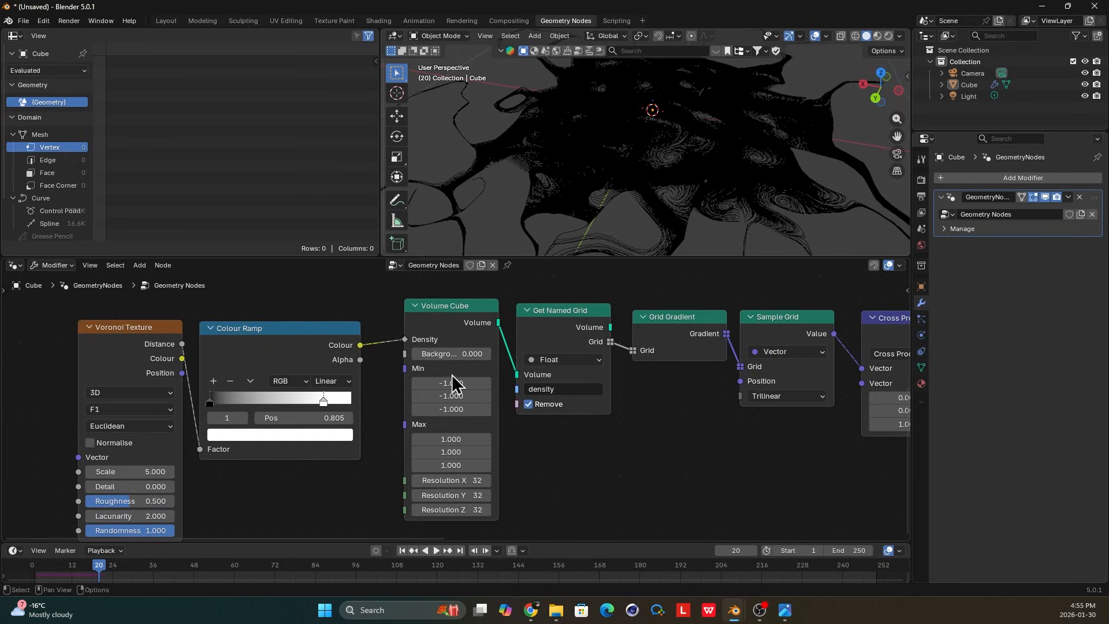
scroll(452, 383, "down", 1)
scroll(340, 404, "up", 2)
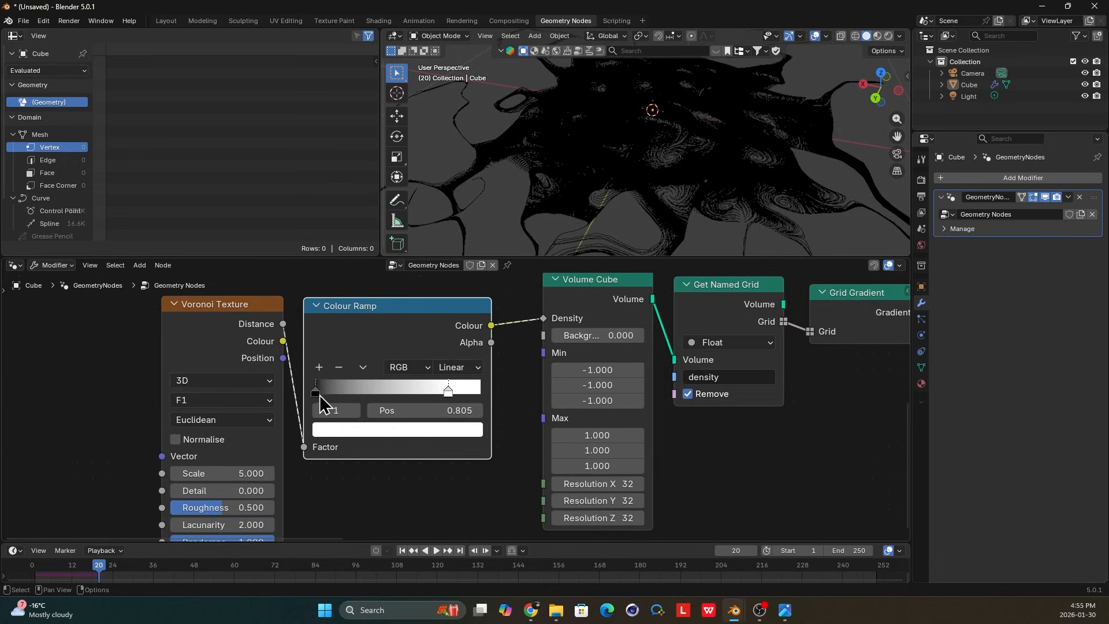
left_click(318, 394)
left_click(349, 430)
left_click_drag(455, 279, 452, 254)
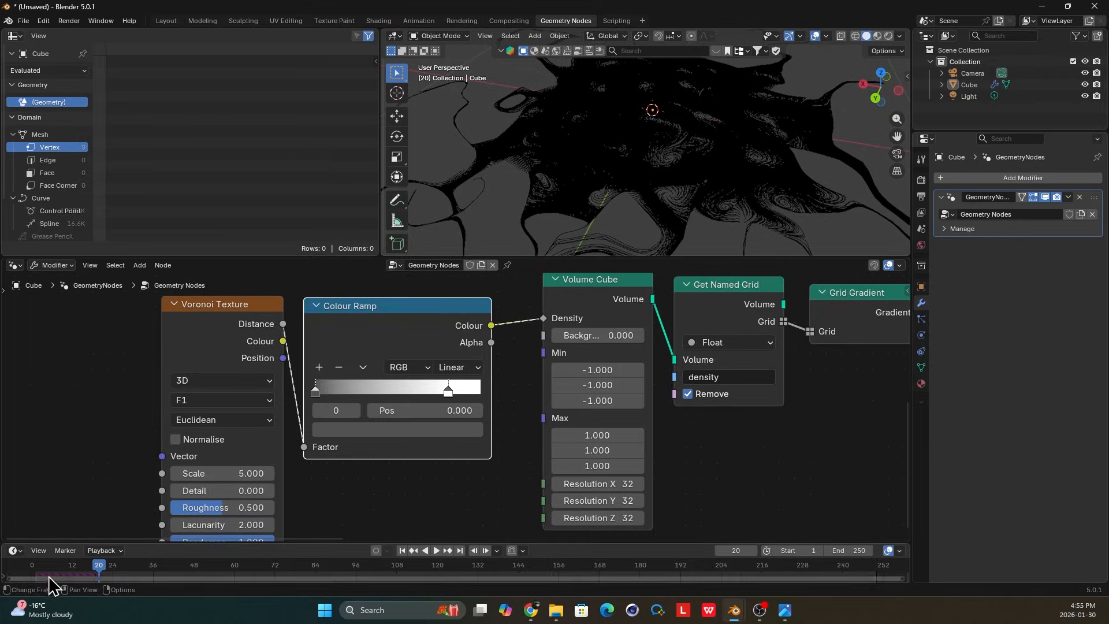
left_click(33, 568)
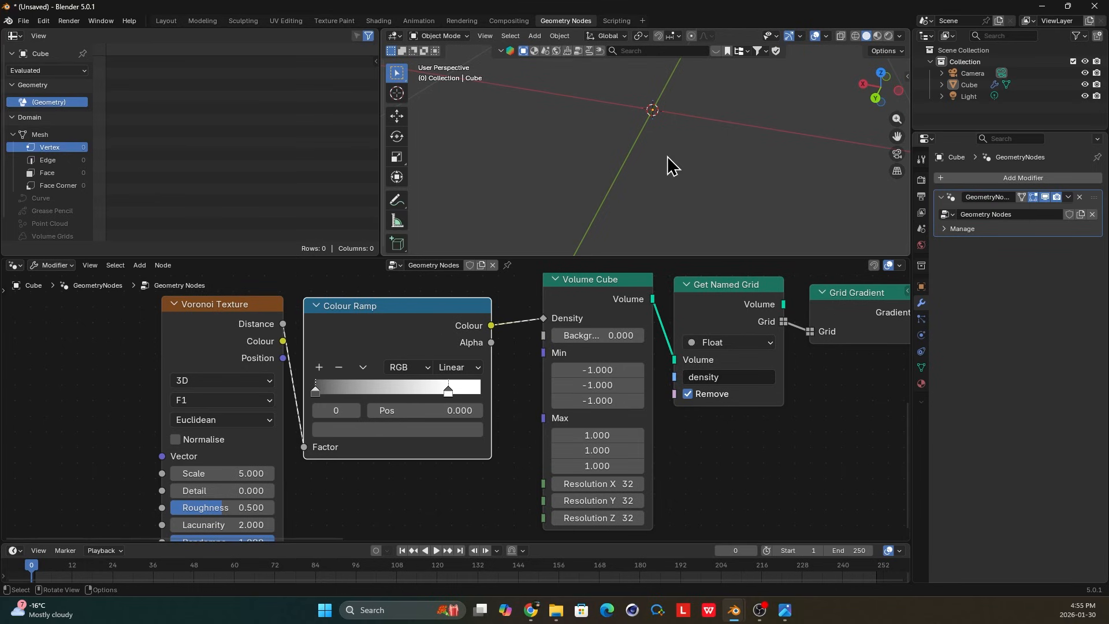
Play the simulation from frame 0 and examine the curves from another angle.
key("space")
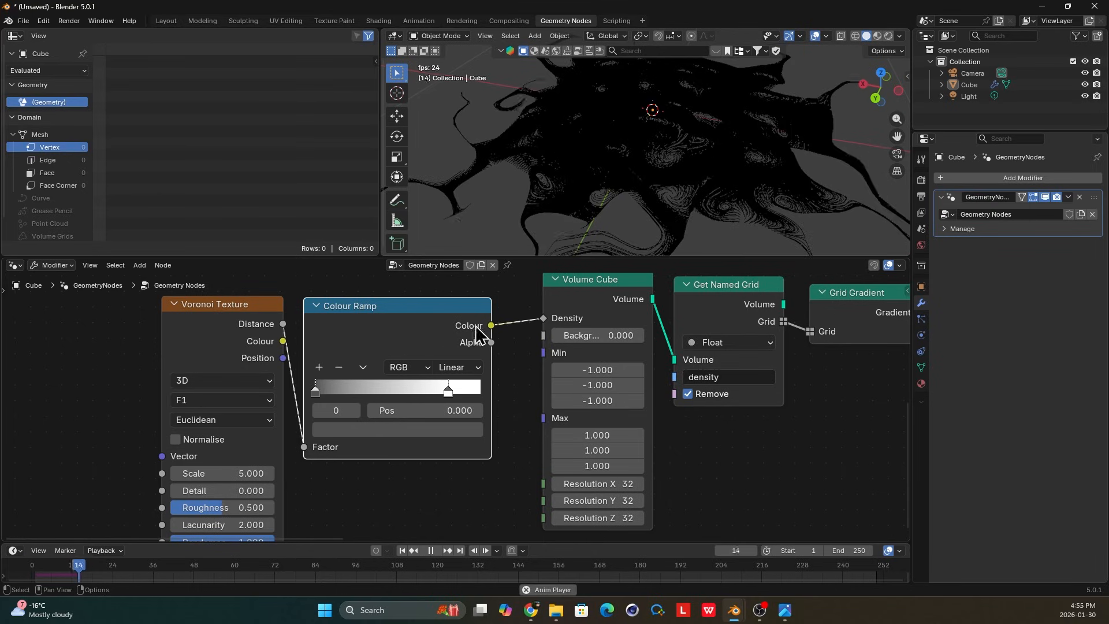
middle_click_drag(814, 167, 829, 191)
scroll(677, 359, "down", 5)
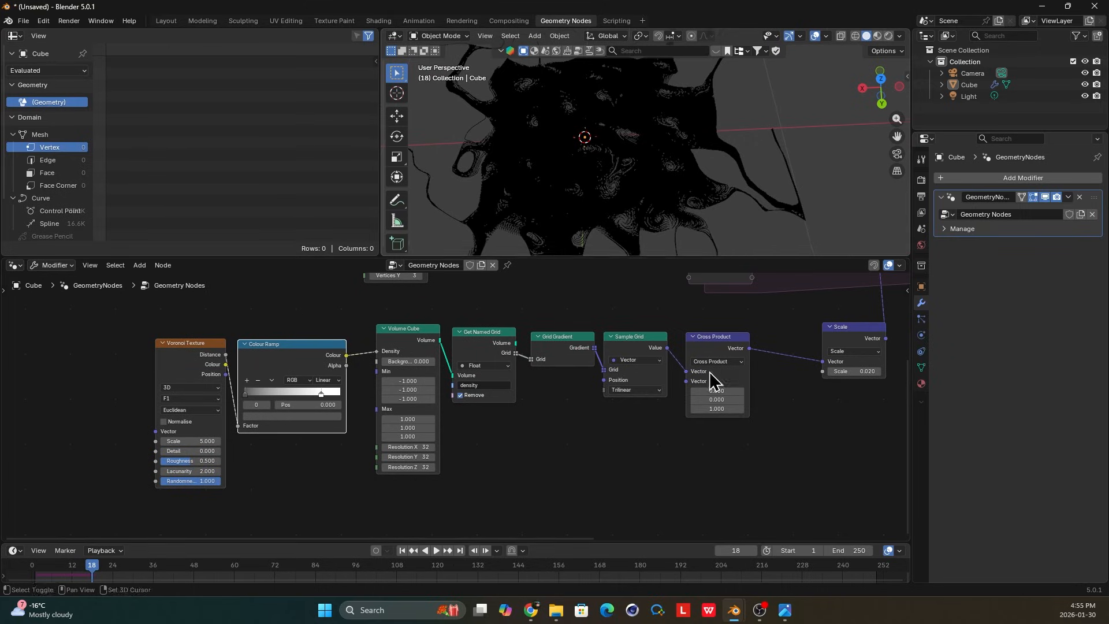
Lower the Subdivide Mesh level to 5 and replay the simulation from frame 0 to check the curve density.
middle_click_drag(712, 376, 472, 399)
middle_click_drag(769, 316, 626, 328)
middle_click_drag(637, 192, 602, 137)
scroll(686, 211, "up", 3)
middle_click_drag(348, 350, 421, 351)
middle_click_drag(66, 358, 258, 367)
scroll(258, 367, "up", 2)
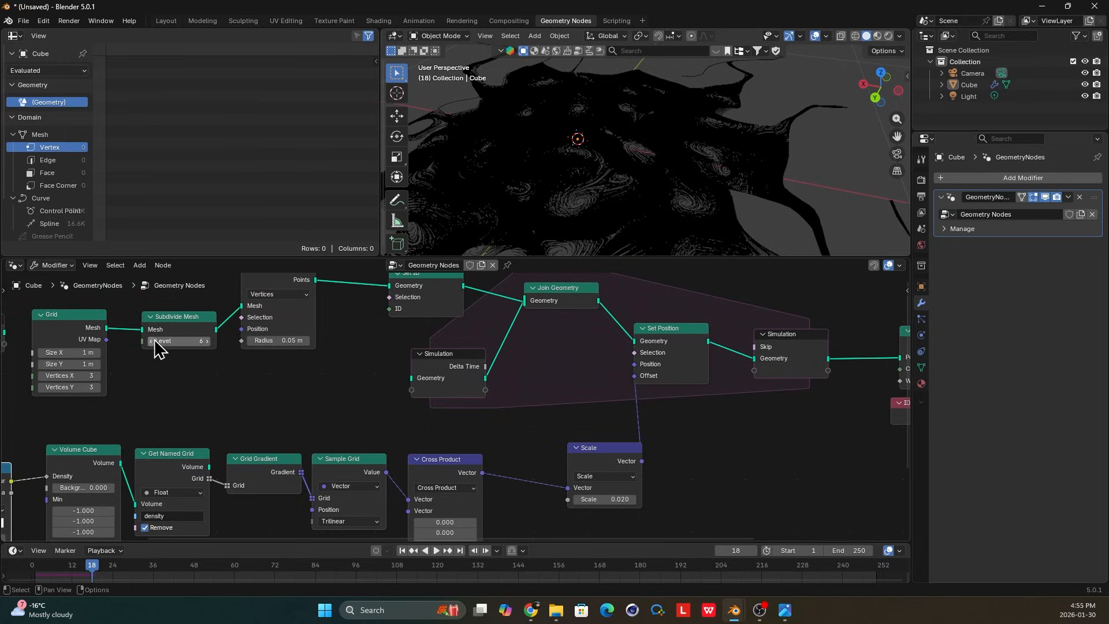
left_click(152, 341)
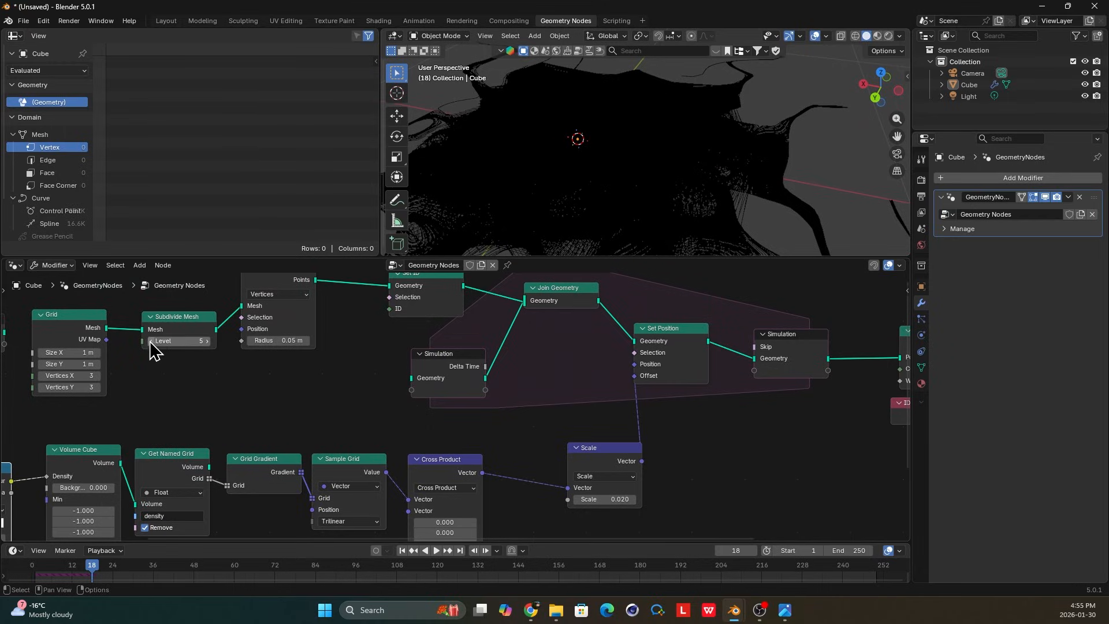
left_click(32, 571)
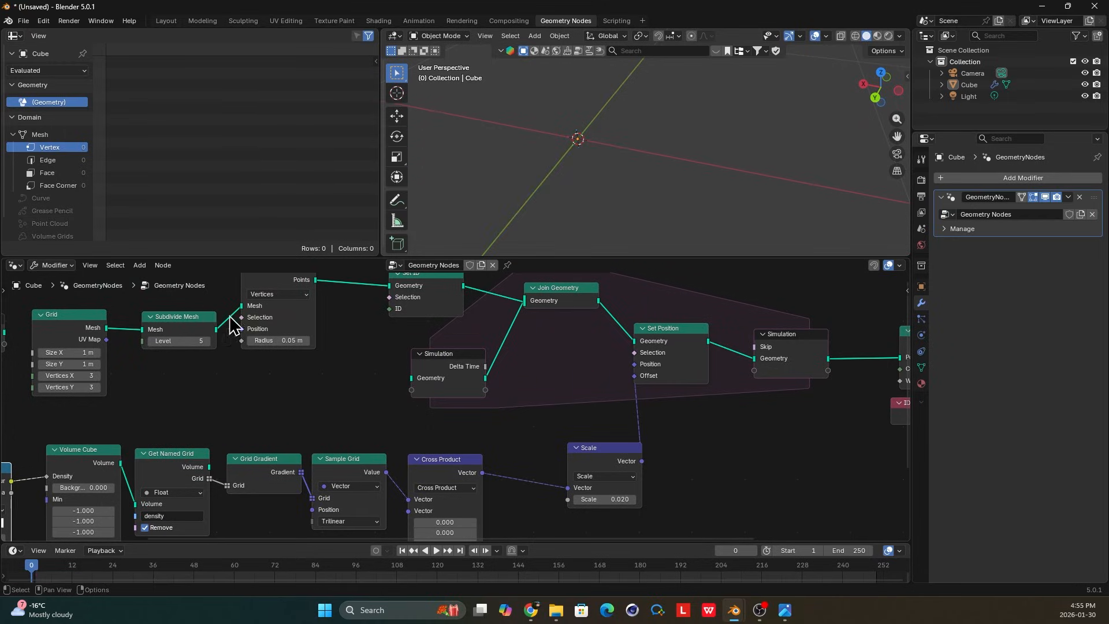
key("space")
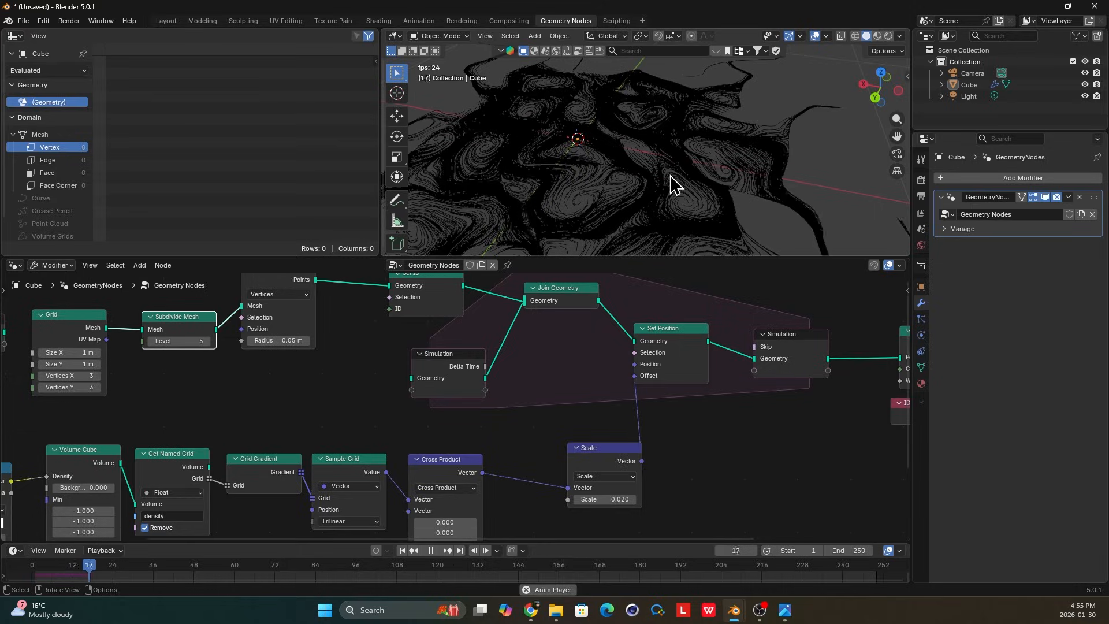
key("space")
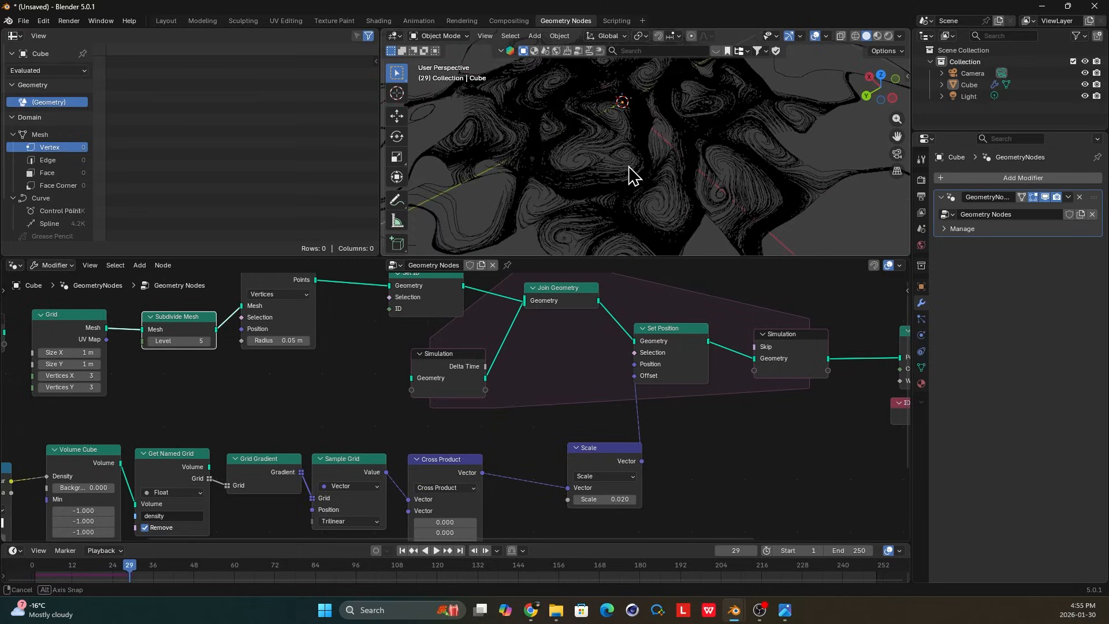
Set the factor of the vector Scale node to 0.01 and replay the simulation from frame 0.
middle_click_drag(664, 364, 590, 295)
scroll(497, 382, "up", 2)
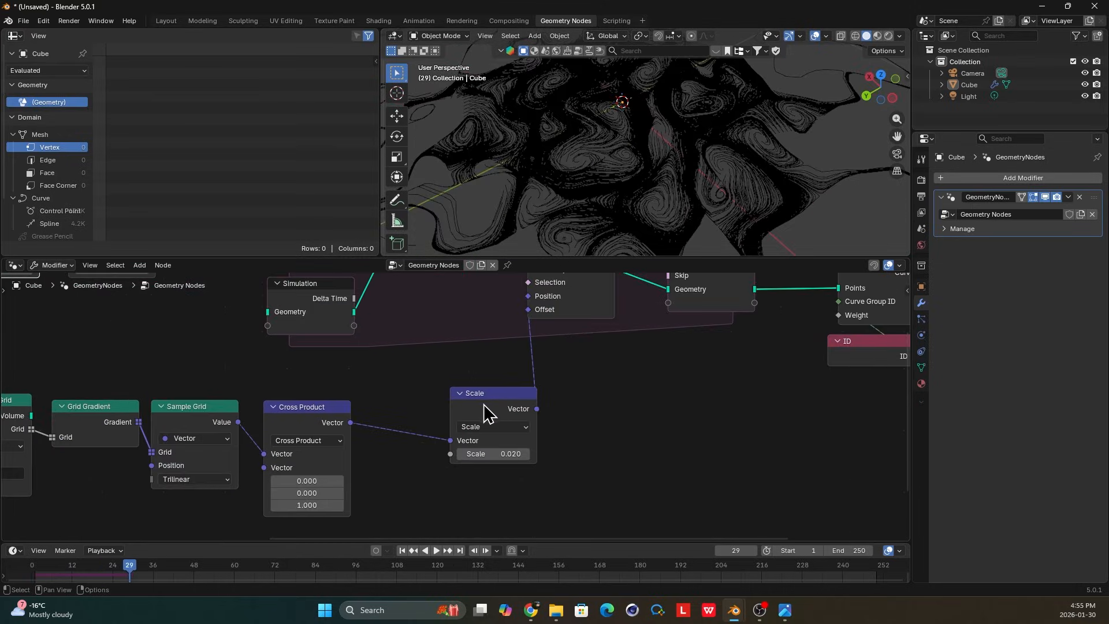
scroll(485, 412, "up", 1)
left_click(493, 413)
middle_click_drag(666, 175, 690, 208)
scroll(491, 456, "up", 1)
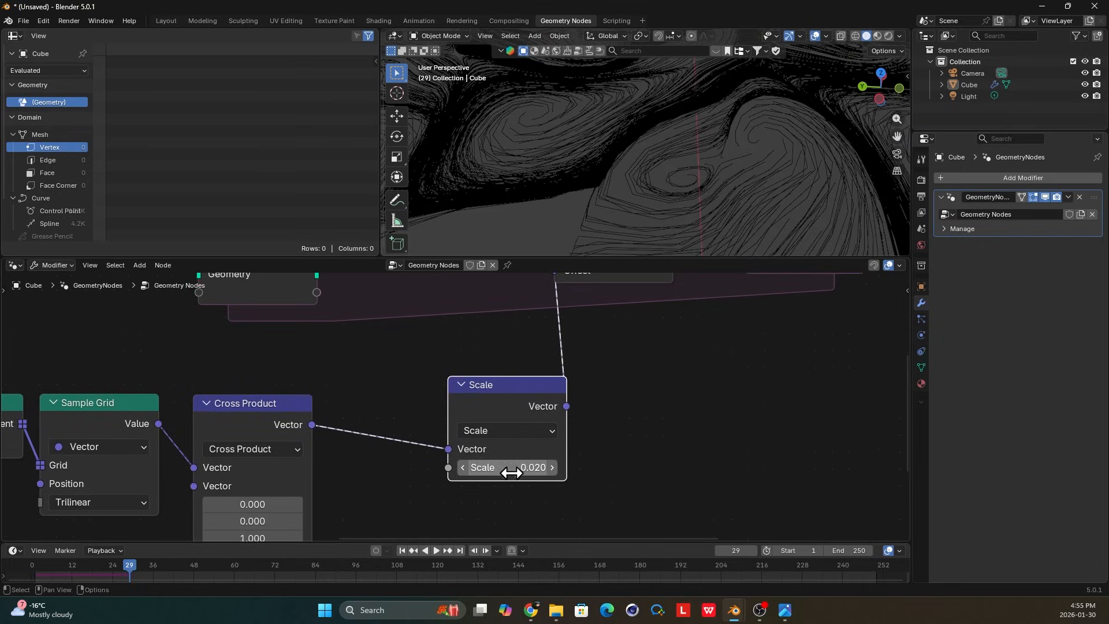
left_click(513, 472)
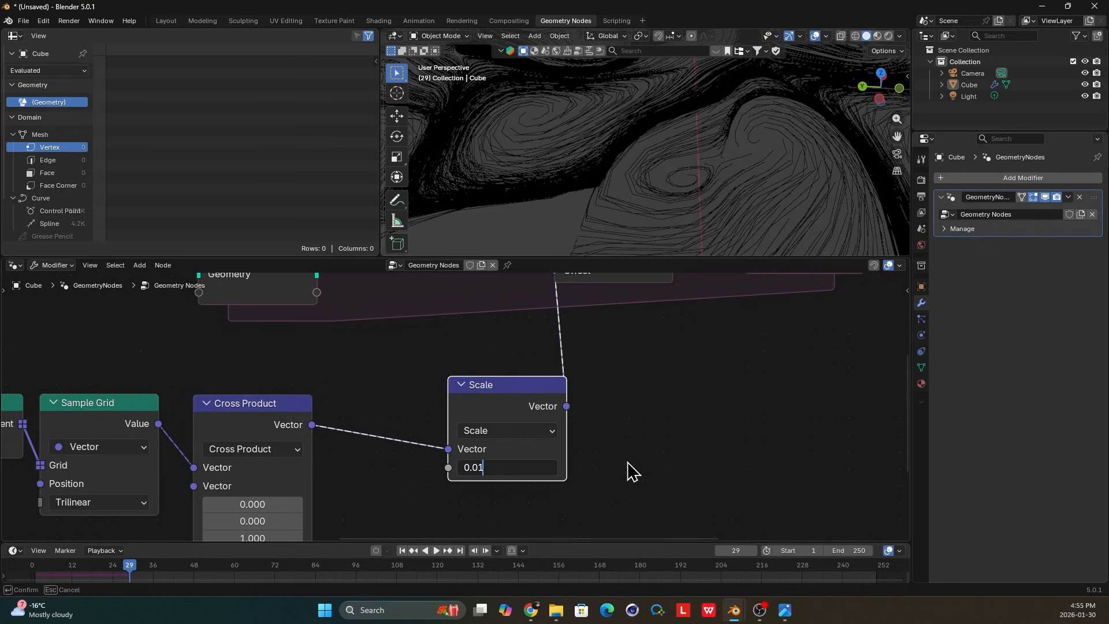
key("Return")
left_click_drag(68, 567, 4, 563)
key("space")
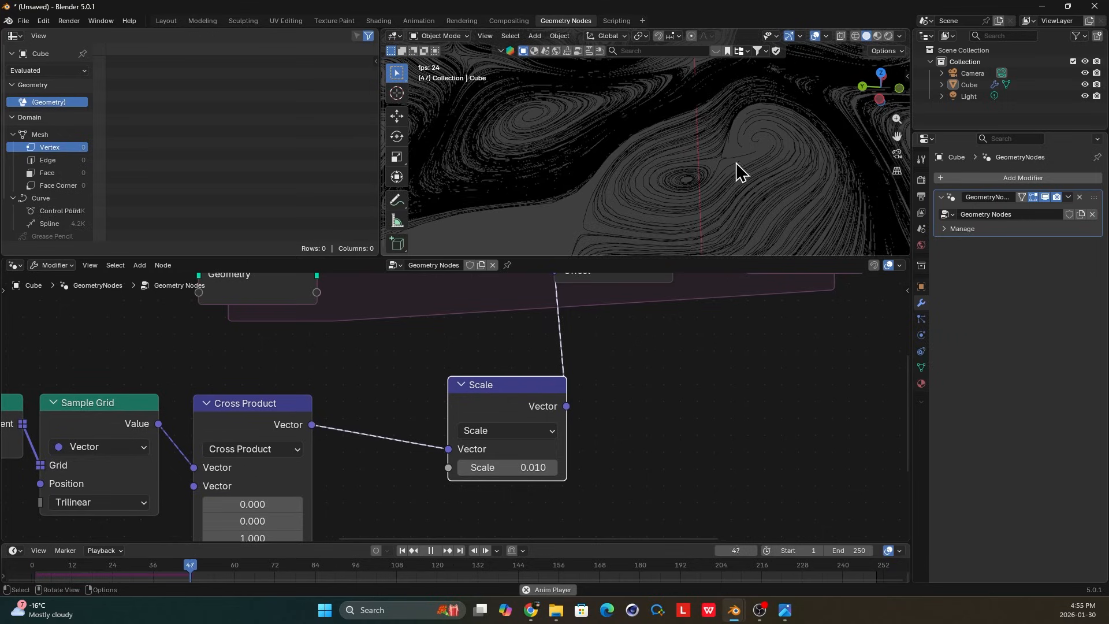
key("space")
Move the Group Output node farther away and insert a Curve to Tube node between it and Points to Curves.
middle_click_drag(729, 156, 496, 407)
scroll(716, 381, "down", 2)
left_click_drag(648, 391, 849, 389)
key("shift+a")
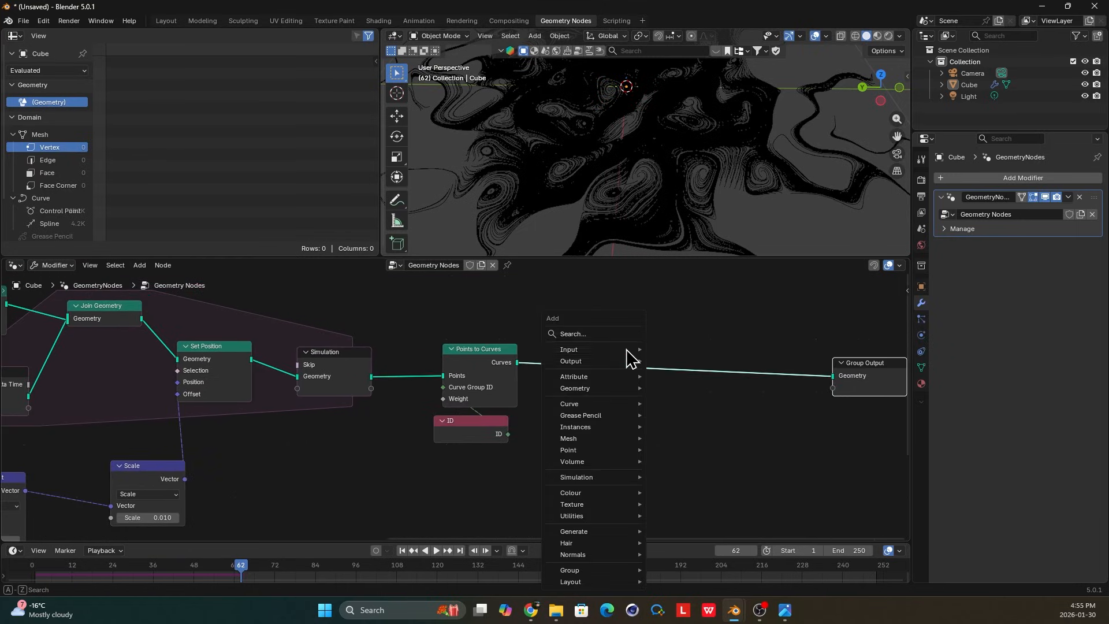
left_click(569, 333)
type("c")
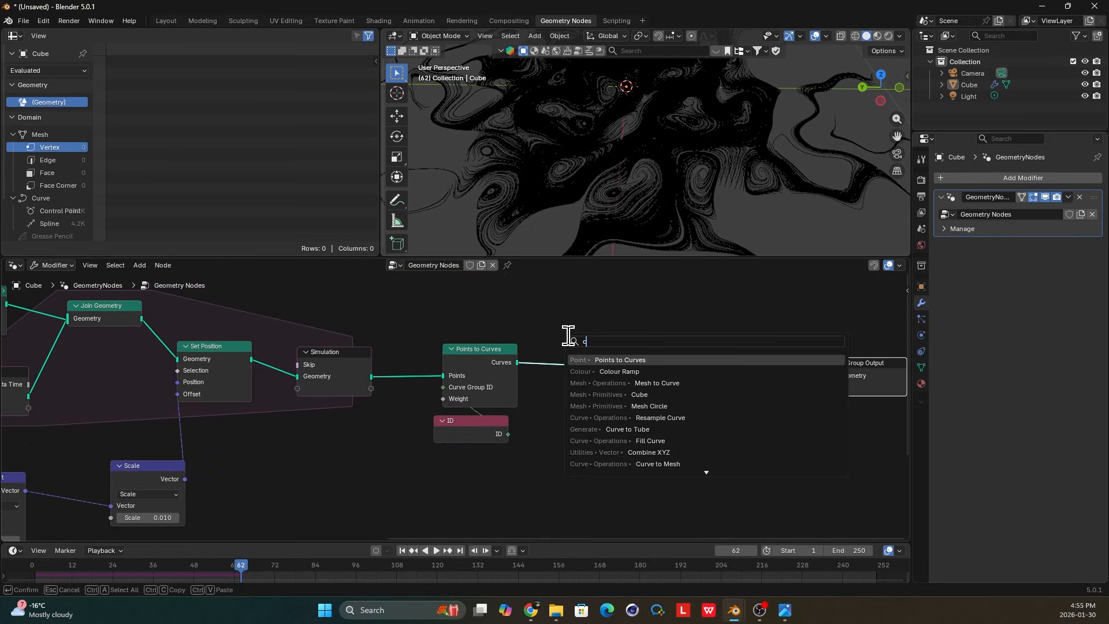
type("ur t")
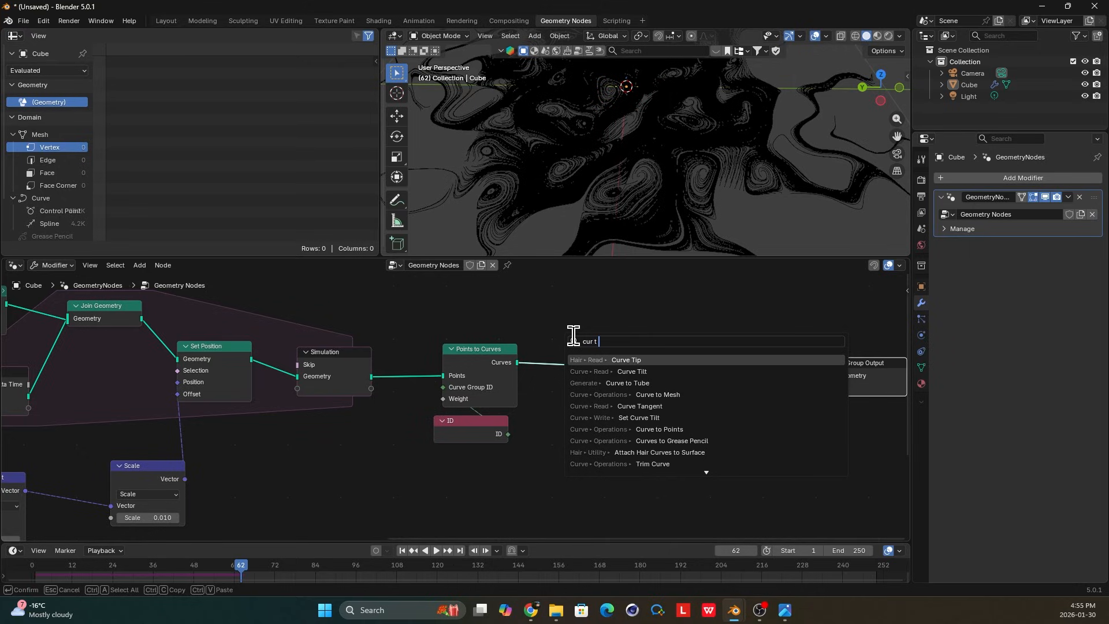
type("t")
key("Return")
left_click(627, 366)
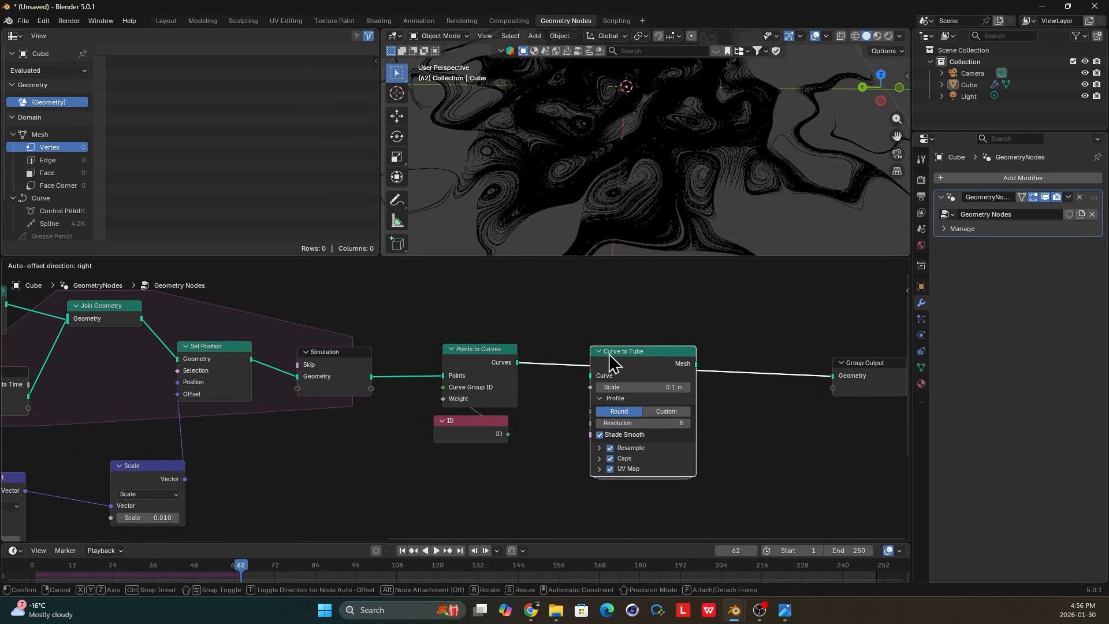
Examine the generated tubes and their ends up close in the viewport.
middle_click_drag(633, 202, 616, 183)
scroll(576, 418, "up", 1)
middle_click_drag(576, 418, 576, 393)
middle_click_drag(629, 208, 660, 152)
scroll(664, 156, "up", 5)
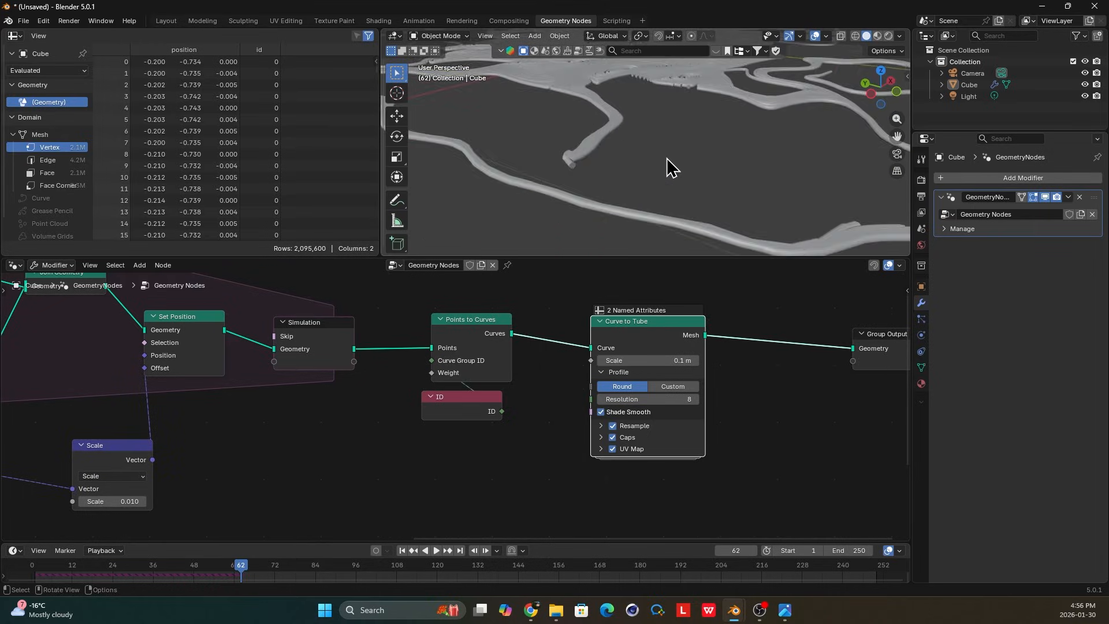
middle_click_drag(475, 205, 550, 198)
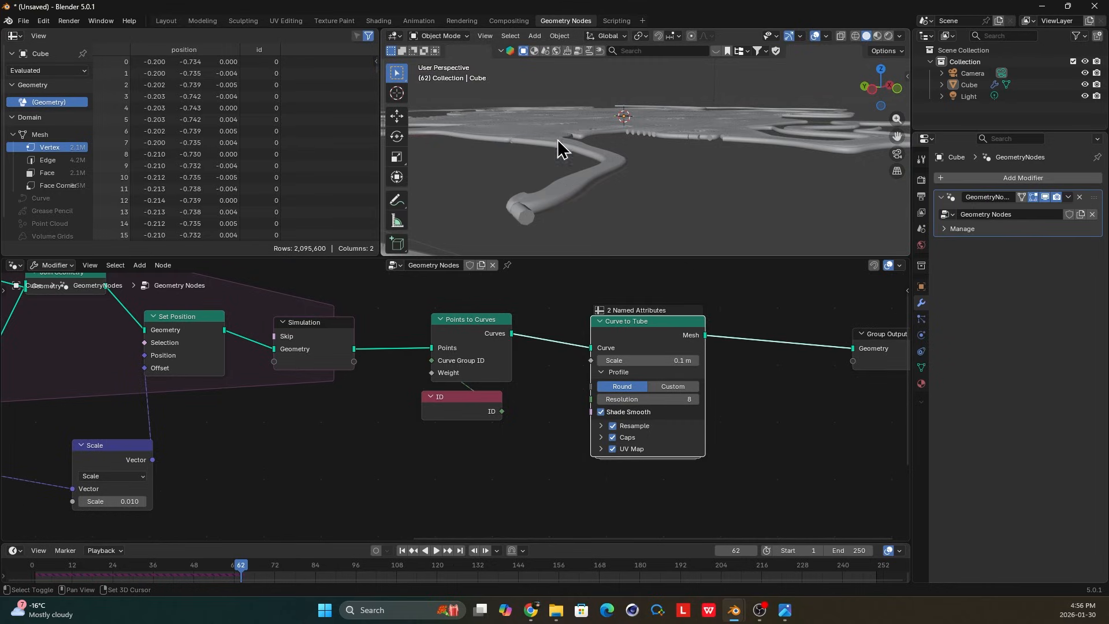
key("shift+a")
type("spli")
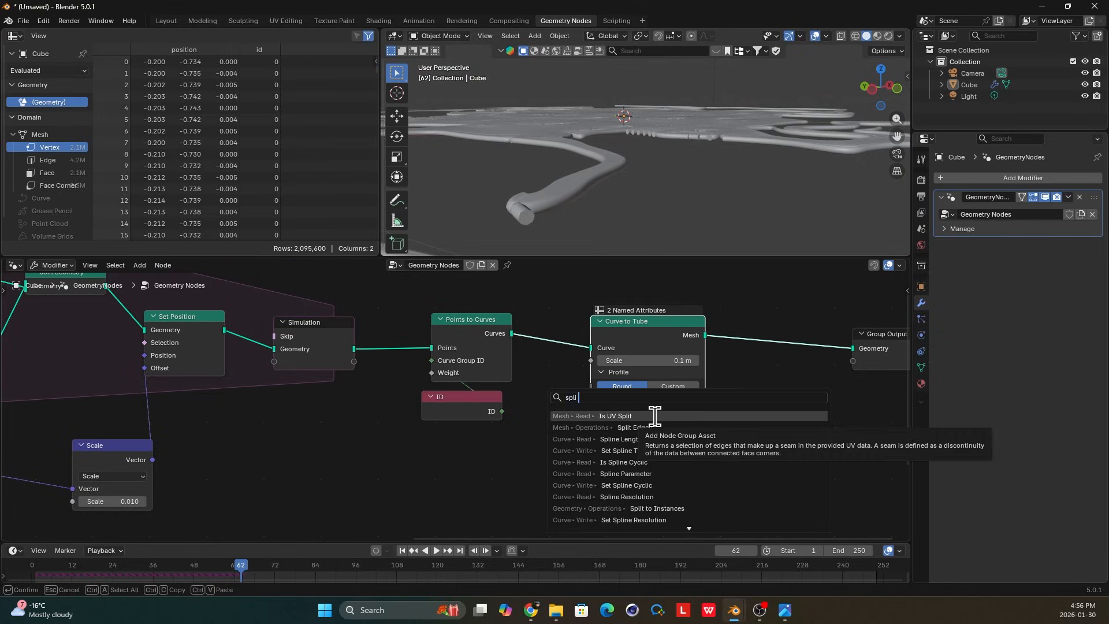
type(" p")
left_click(625, 427)
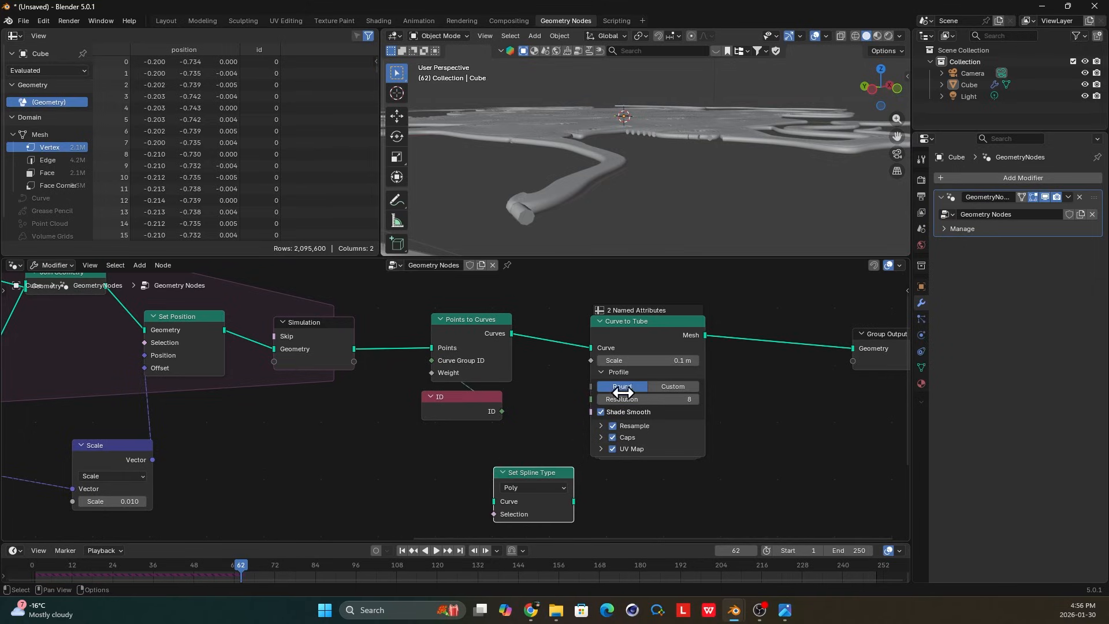
left_click(525, 485)
key("ctrl+z")
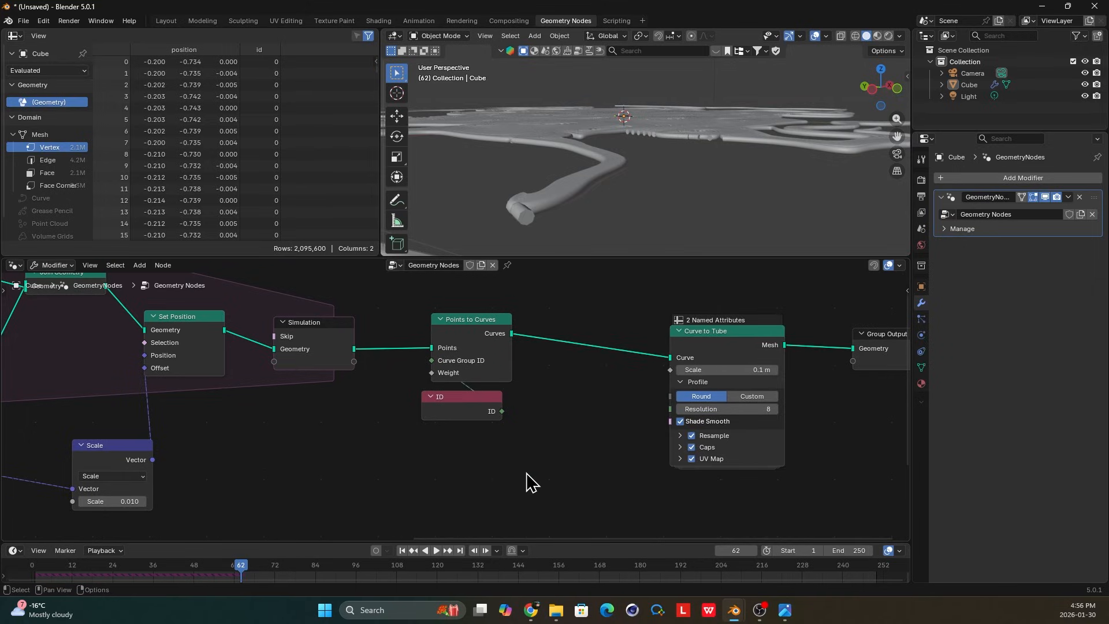
Add a Spline Parameter node below the ID node and connect its Factor output to a new Colour Ramp.
key("shift+a")
type("spli pa")
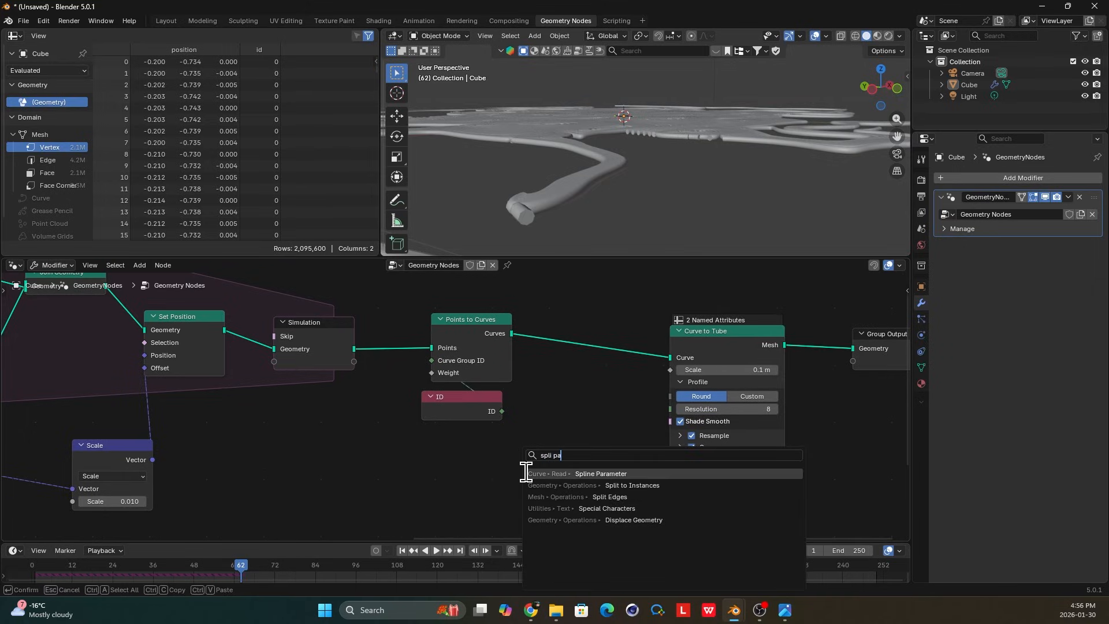
left_click(526, 473)
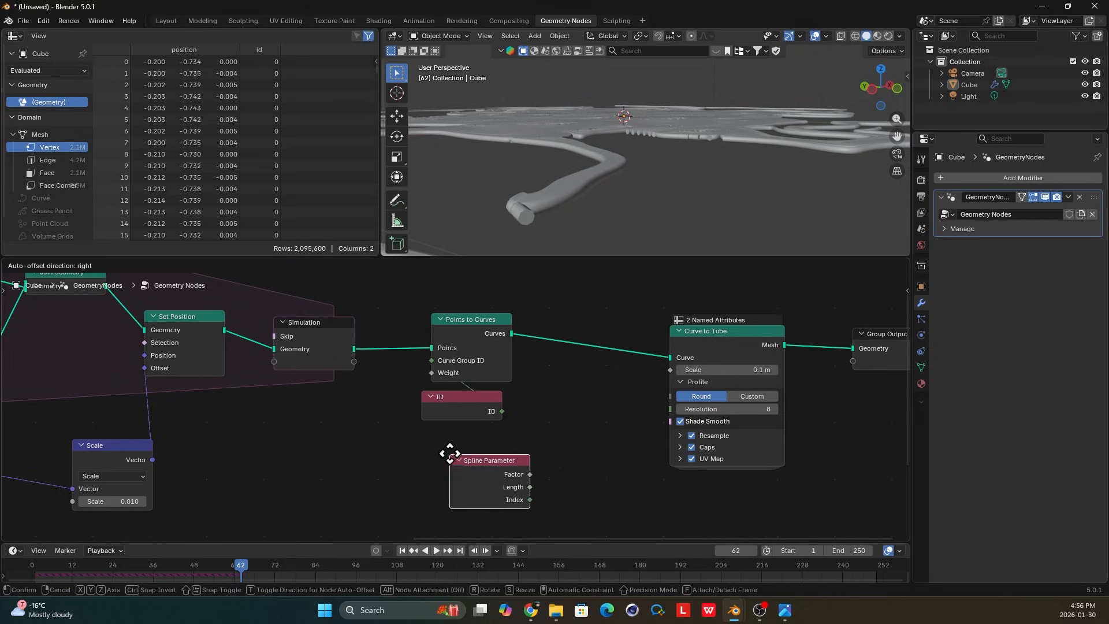
left_click(451, 454)
left_click_drag(530, 473, 546, 470)
type("col ra")
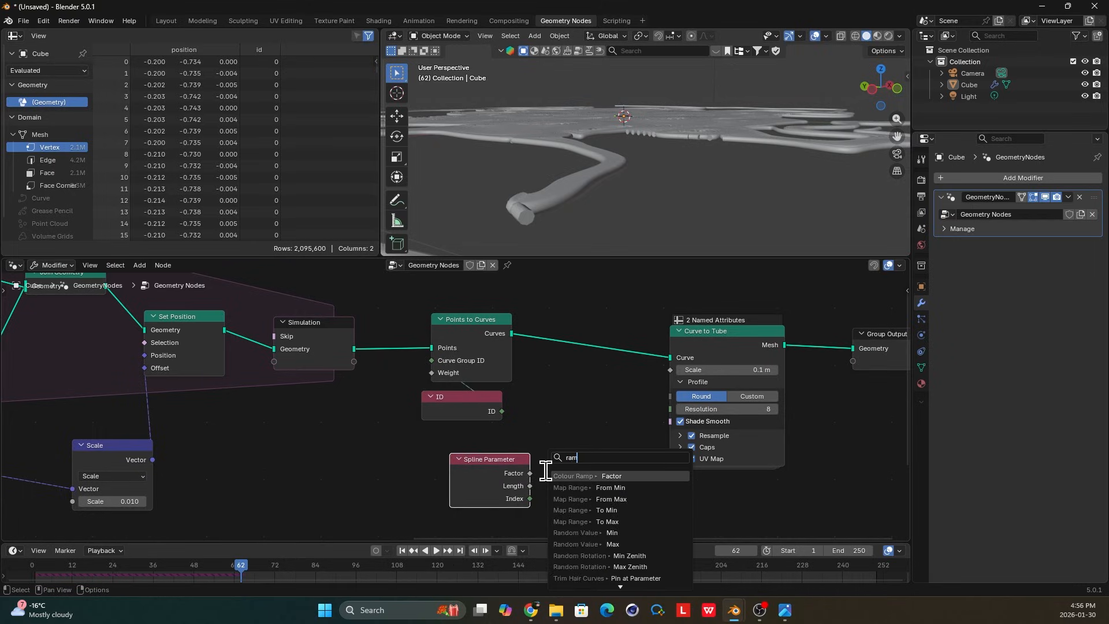
key("Return")
left_click(546, 450)
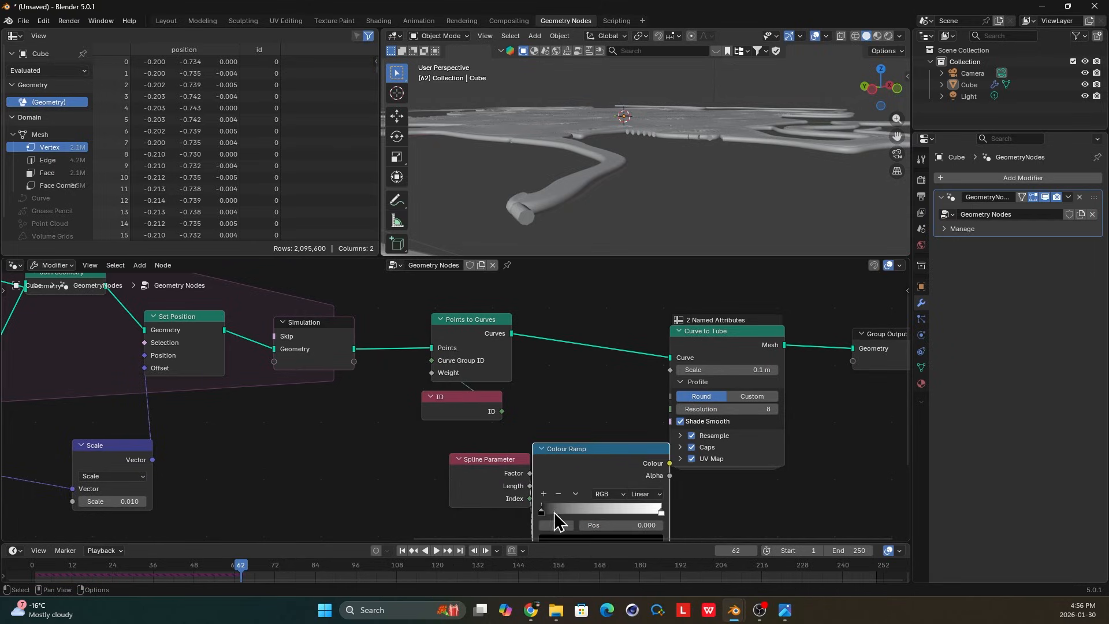
Move the new Colour Ramp's white stop to about the middle and add a black stop at position 0.995.
left_click_drag(660, 512, 594, 512)
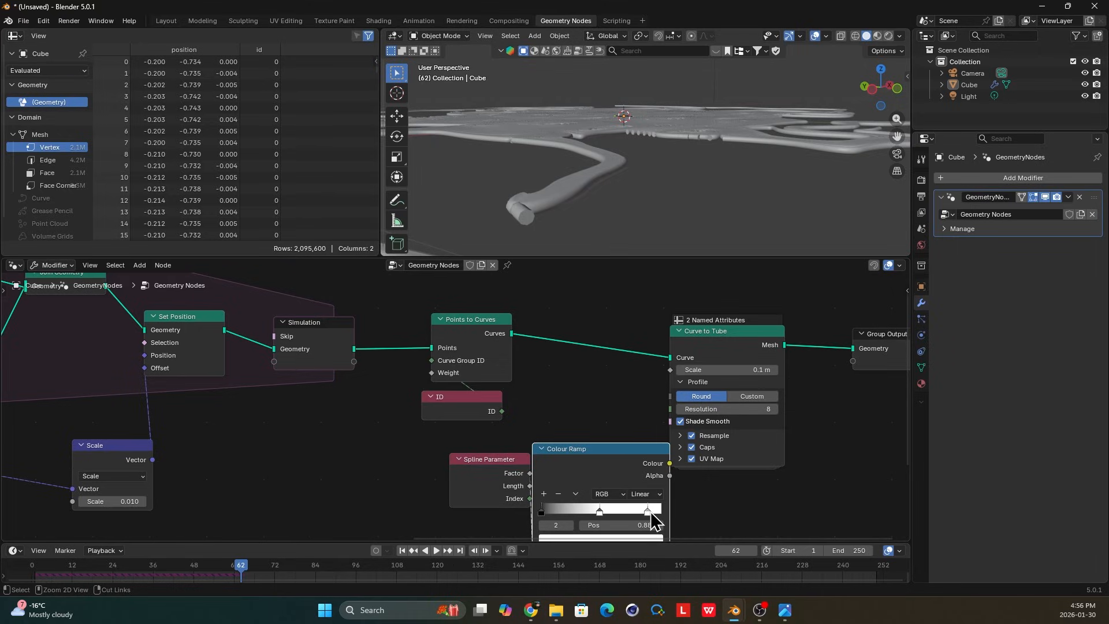
left_click(651, 512, "ctrl")
middle_click_drag(601, 485, 553, 454)
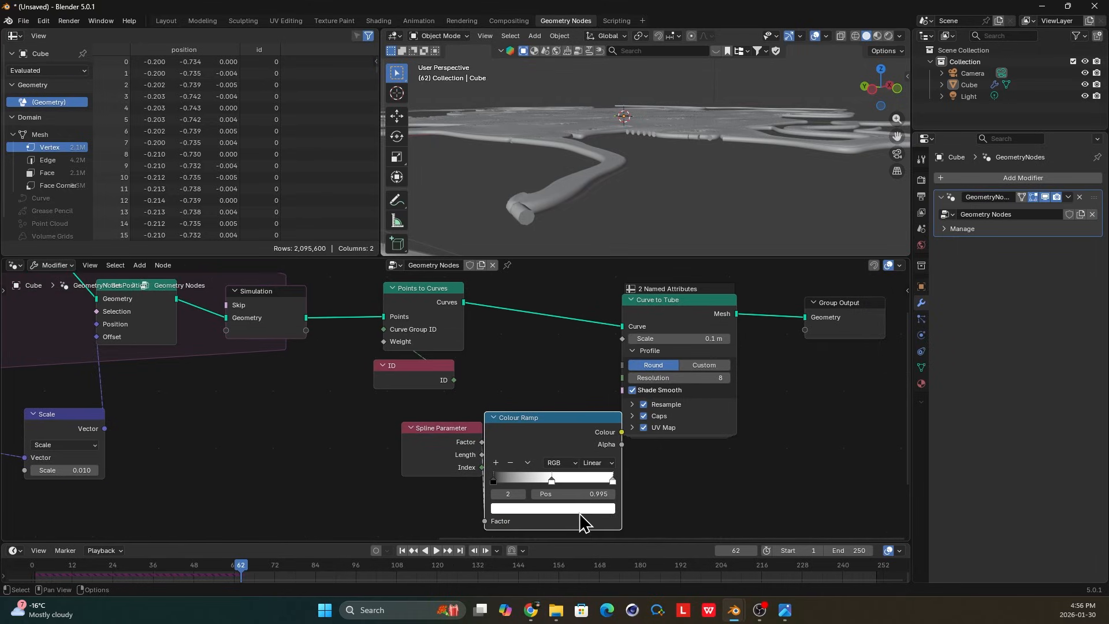
left_click(583, 509)
left_click_drag(594, 310, 598, 409)
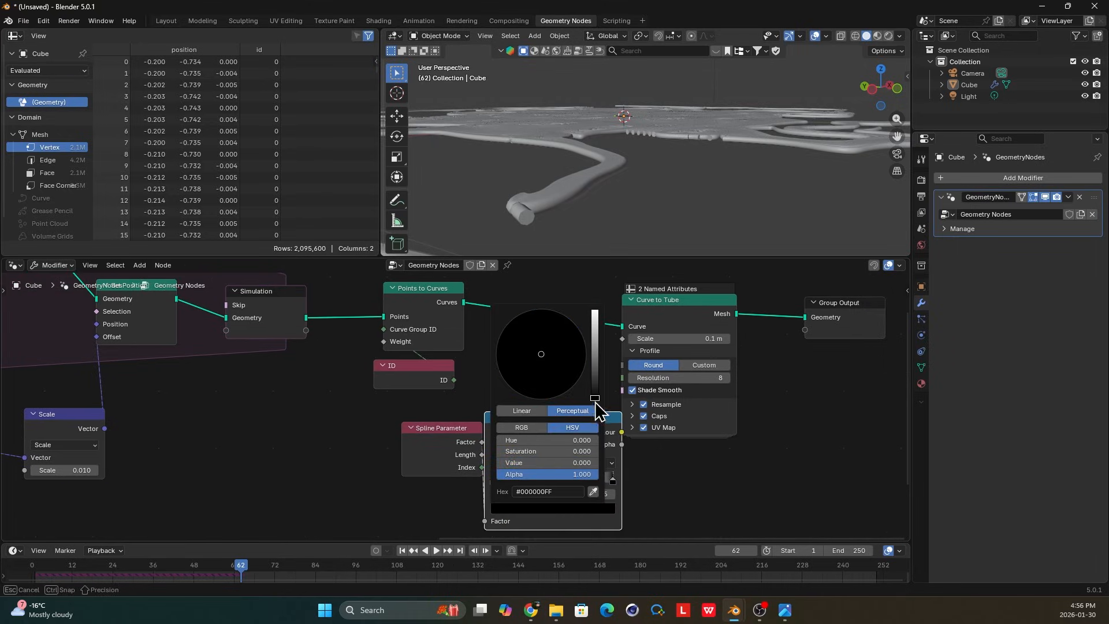
Move the Spline Parameter and Colour Ramp clear of Curve to Tube, and connect the ramp's Colour to the tube's Scale.
left_click_drag(437, 437, 334, 447)
left_click_drag(537, 425, 448, 428)
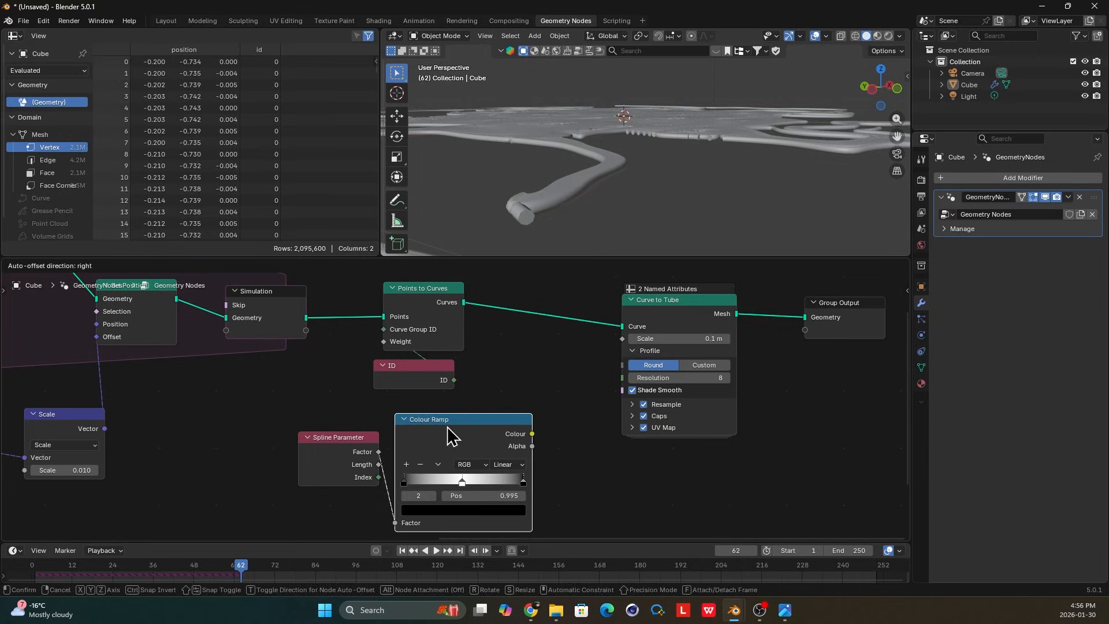
left_click_drag(613, 337, 615, 339)
middle_click_drag(635, 139, 627, 177)
middle_click_drag(579, 234, 624, 243)
Tidy the spacing of the Spline Parameter, Colour Ramp and Curve to Tube nodes, and examine the tubes in the viewport.
left_click_drag(453, 430, 528, 404)
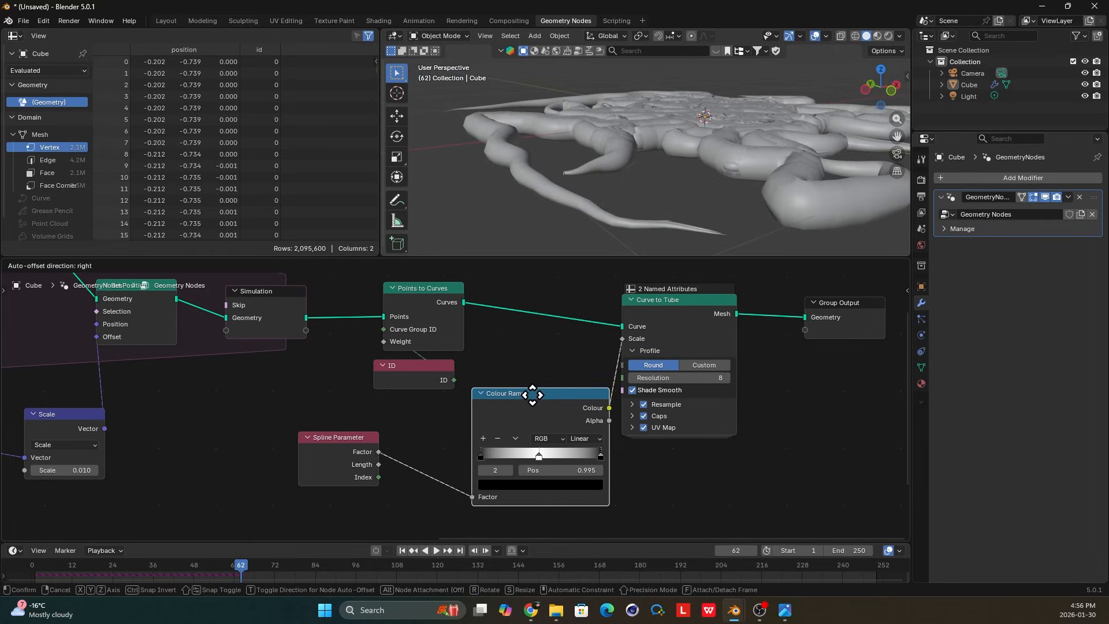
left_click_drag(653, 322, 692, 321)
middle_click_drag(684, 182, 715, 205)
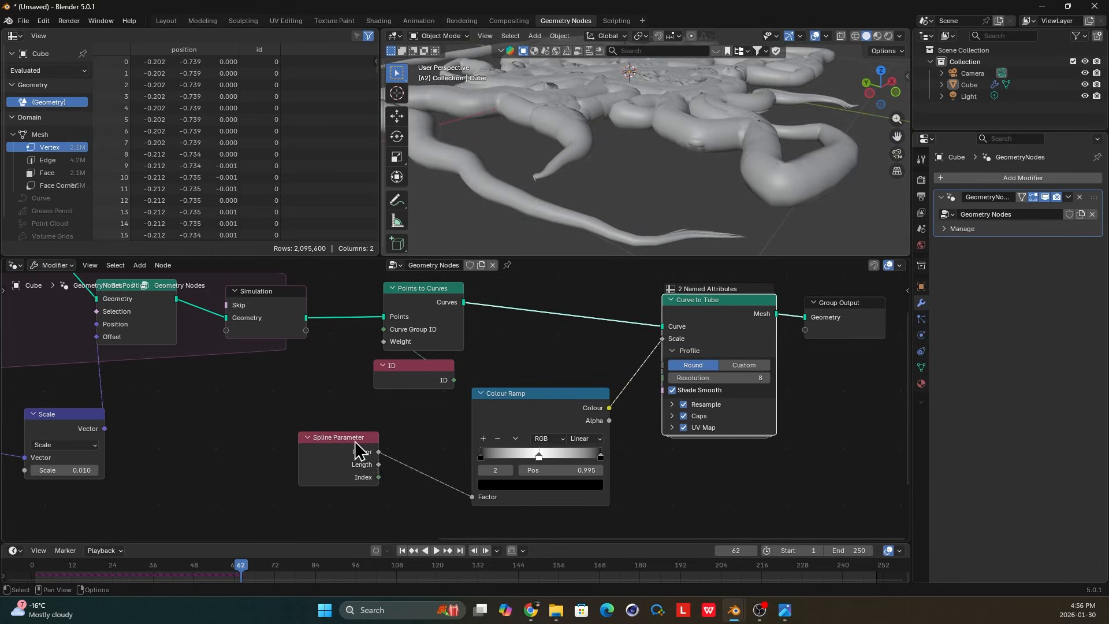
left_click_drag(354, 441, 383, 440)
scroll(485, 421, "down", 3)
left_click_drag(496, 419, 472, 429)
scroll(567, 212, "down", 2)
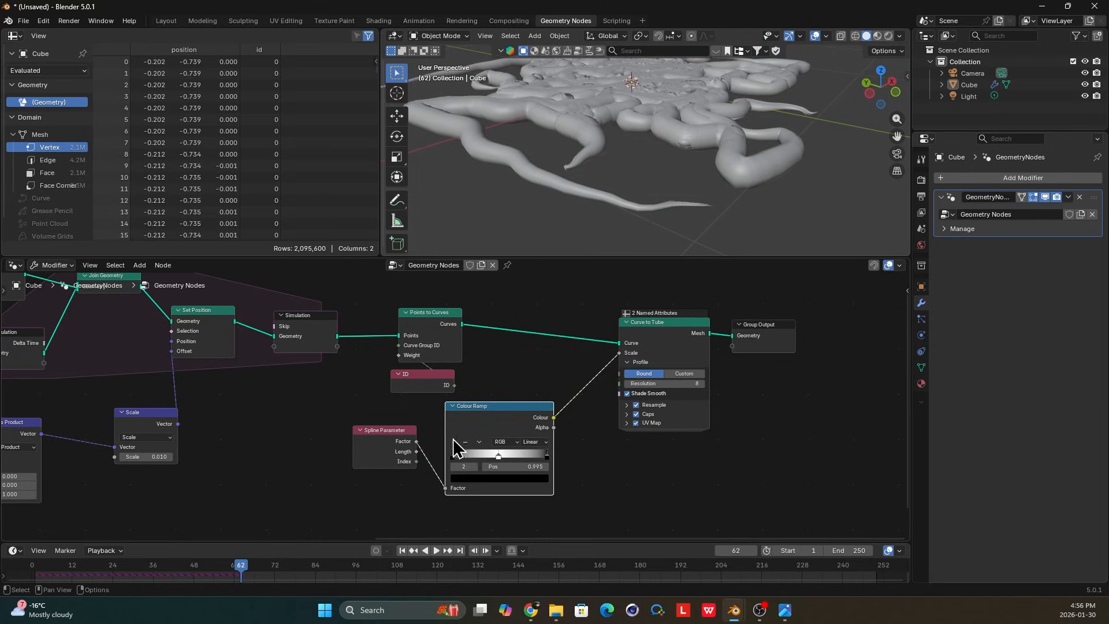
middle_click_drag(435, 440, 439, 439)
middle_click_drag(647, 119, 722, 153)
middle_click_drag(612, 115, 631, 187, "shift")
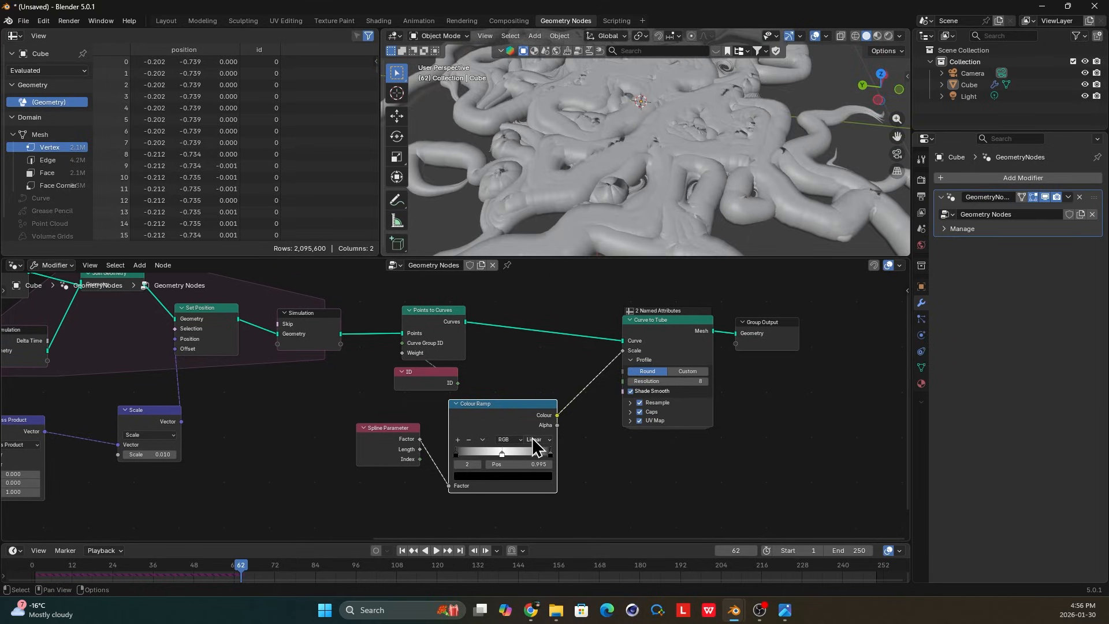
left_click_drag(400, 440, 416, 440)
Add a Random Value node and place it below the Colour Ramp that drives the tube scale.
middle_click_drag(509, 437, 510, 410)
key("shift+a")
type("ran")
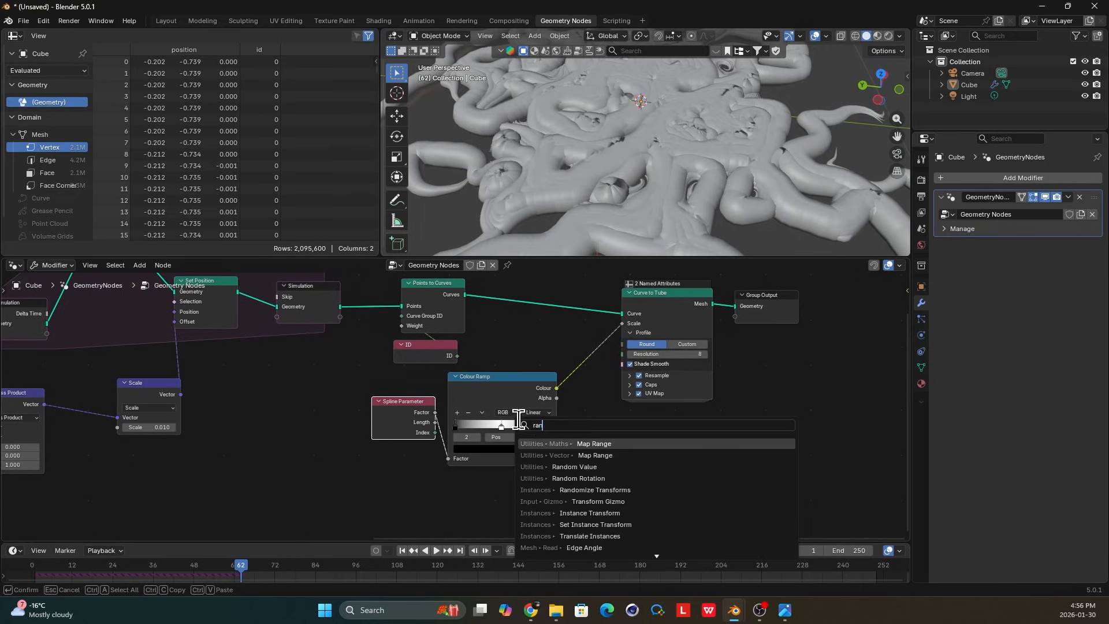
type("d")
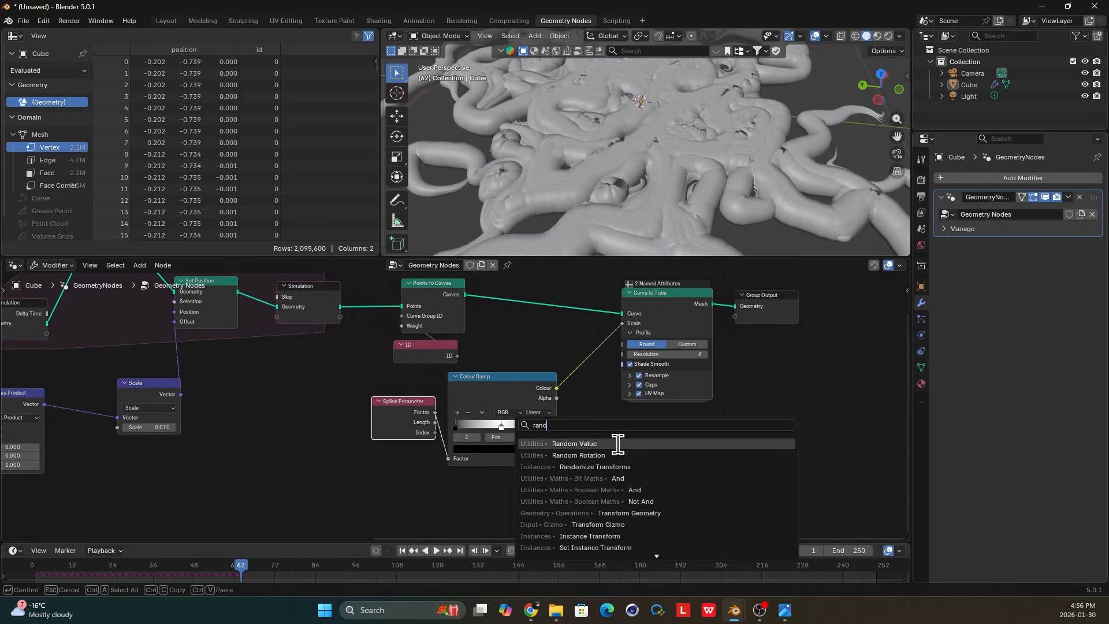
left_click(617, 443)
left_click(497, 470)
scroll(505, 476, "down", 2)
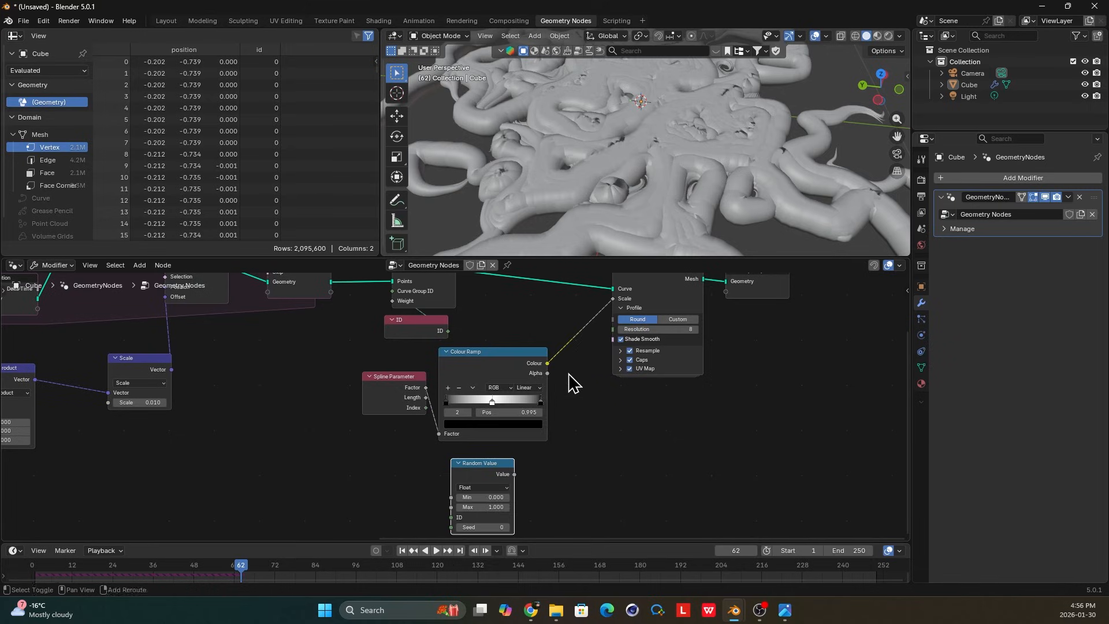
Add a Maths node beside the tube scale's Colour Ramp and set its operation to Multiply.
key("shift+a")
type("math")
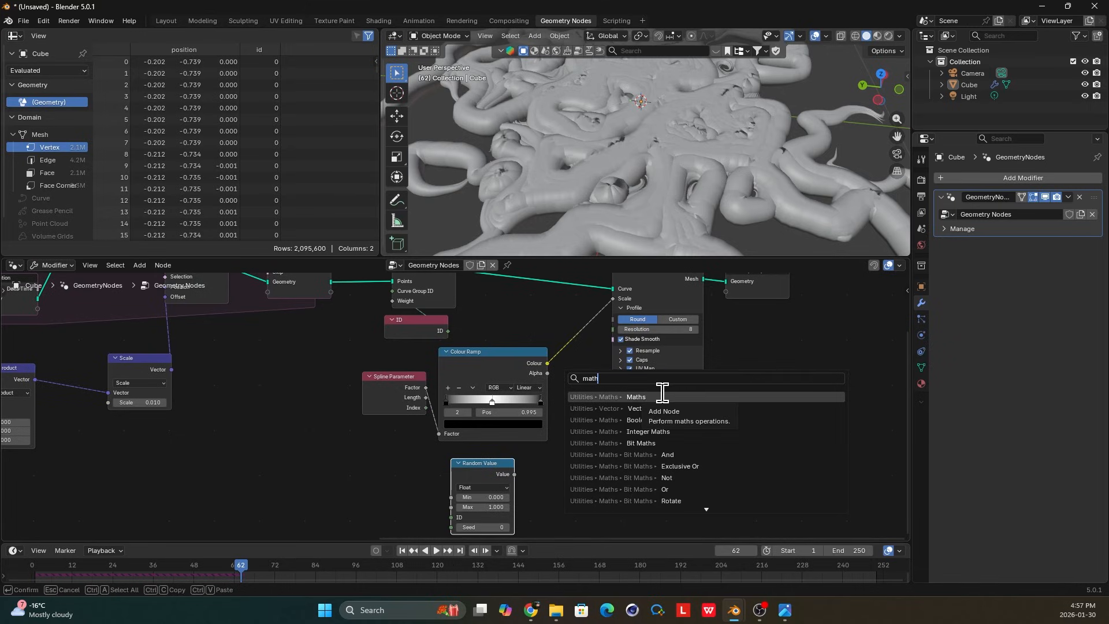
left_click(671, 396)
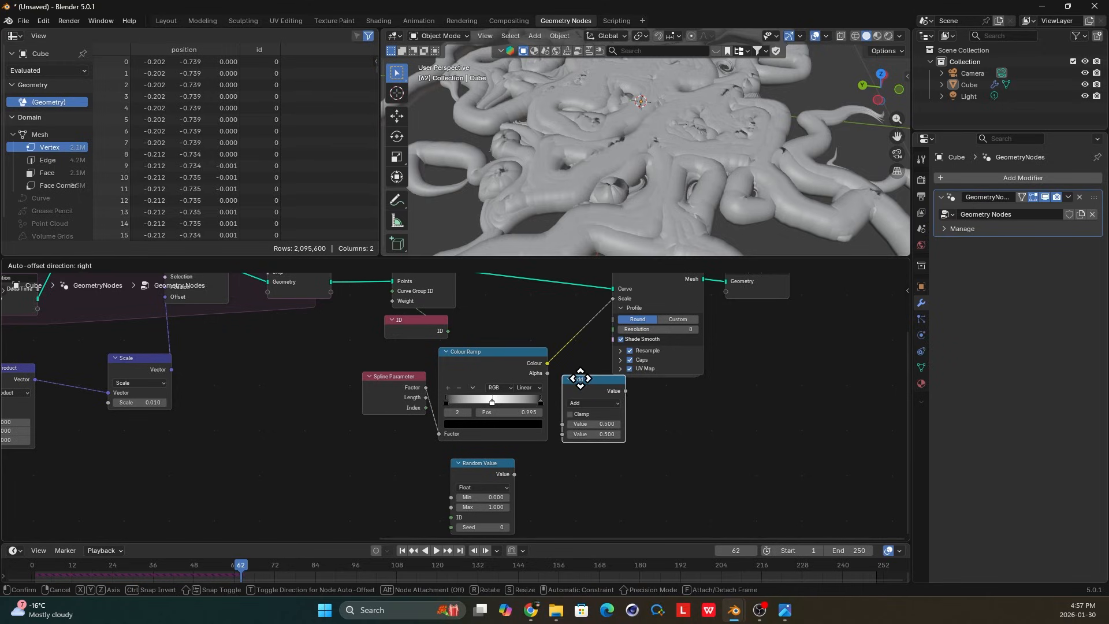
left_click(590, 407)
left_click(593, 404)
left_click(603, 455)
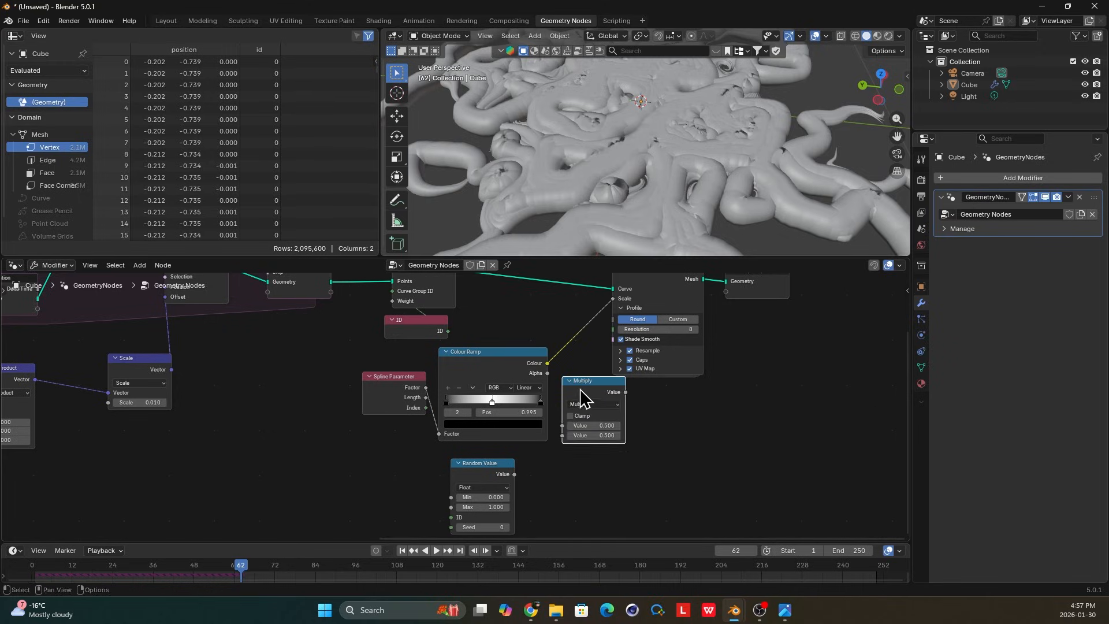
Insert the Multiply node between the ramp's Colour and the tube's Scale, and connect the Random Value to its second input.
left_click_drag(583, 396, 584, 361)
left_click_drag(513, 474, 566, 396)
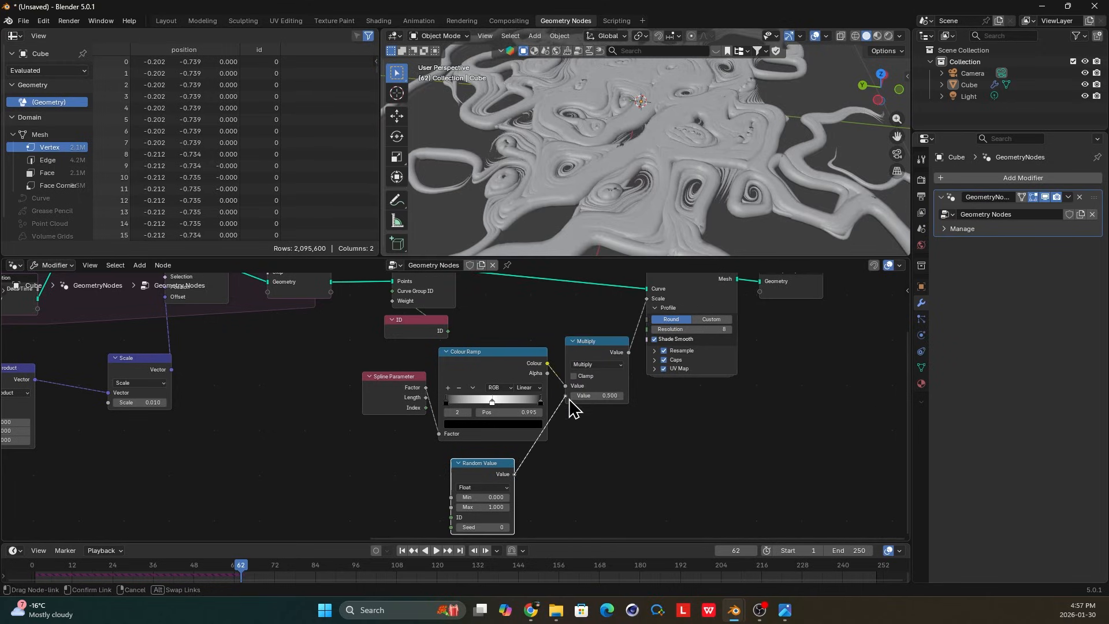
left_click_drag(503, 469, 514, 462)
Shift the Colour Ramp slightly away from the Multiply node and set the Random Value's Max to 0.2.
mouse_move(629, 200)
middle_mouse_down()
mouse_move(607, 186)
mouse_move(651, 162)
mouse_move(594, 141)
mouse_move(656, 186)
mouse_move(647, 190)
middle_mouse_up()
scroll(501, 475, "up", 1)
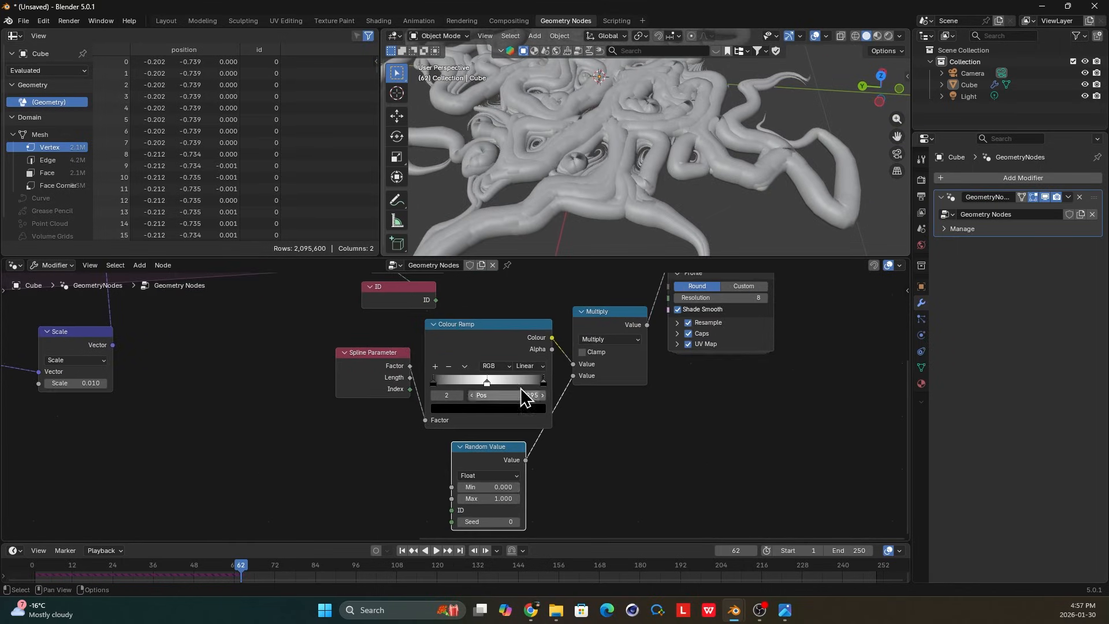
left_click_drag(514, 346, 505, 347)
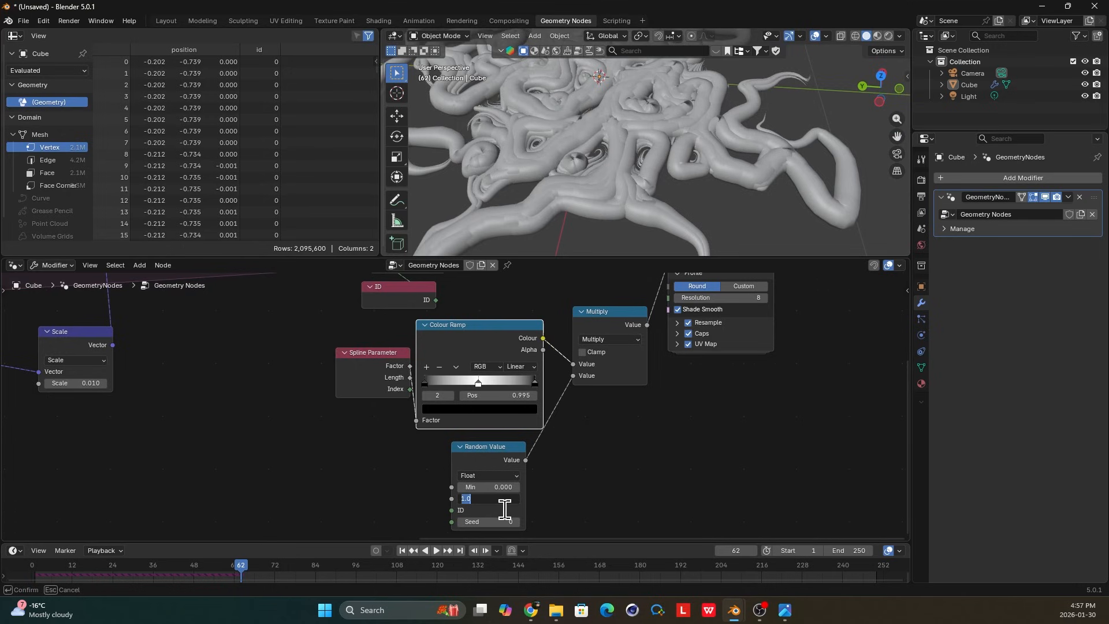
key("Return")
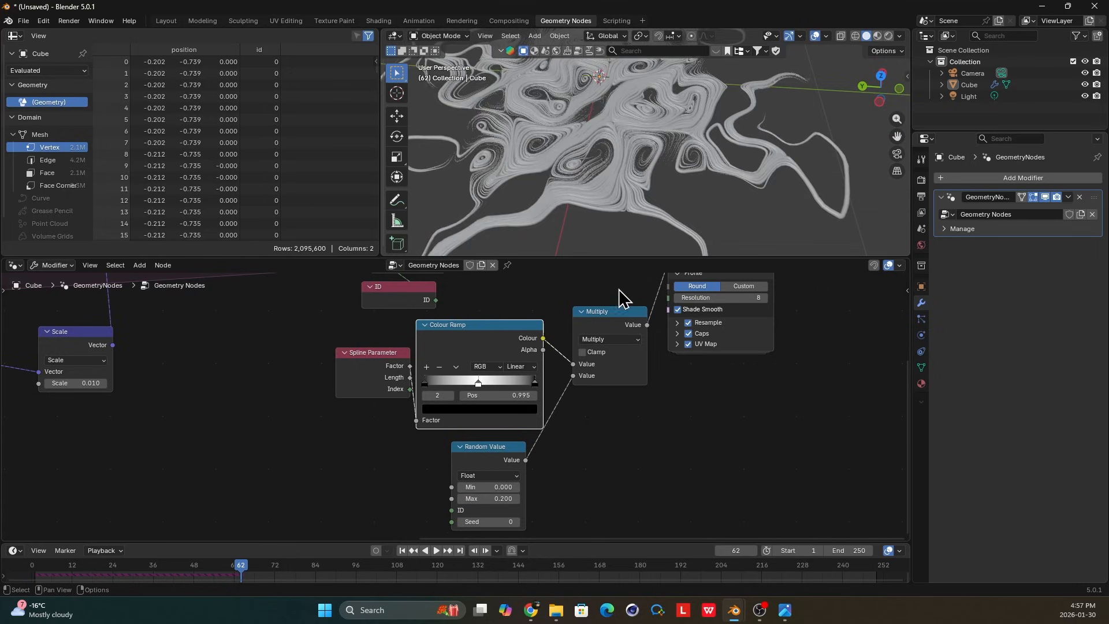
Inspect the tube thickness up close and set the Random Value's Max to 0.1.
scroll(651, 185, "up", 5)
middle_click_drag(653, 185, 568, 260)
scroll(628, 181, "up", 3)
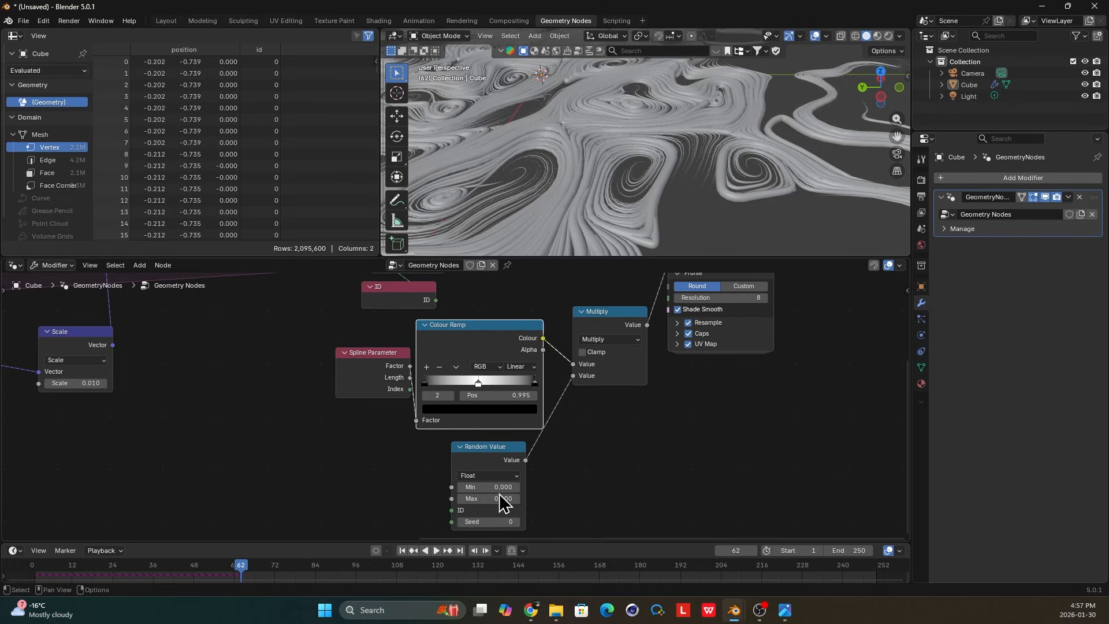
key("Return")
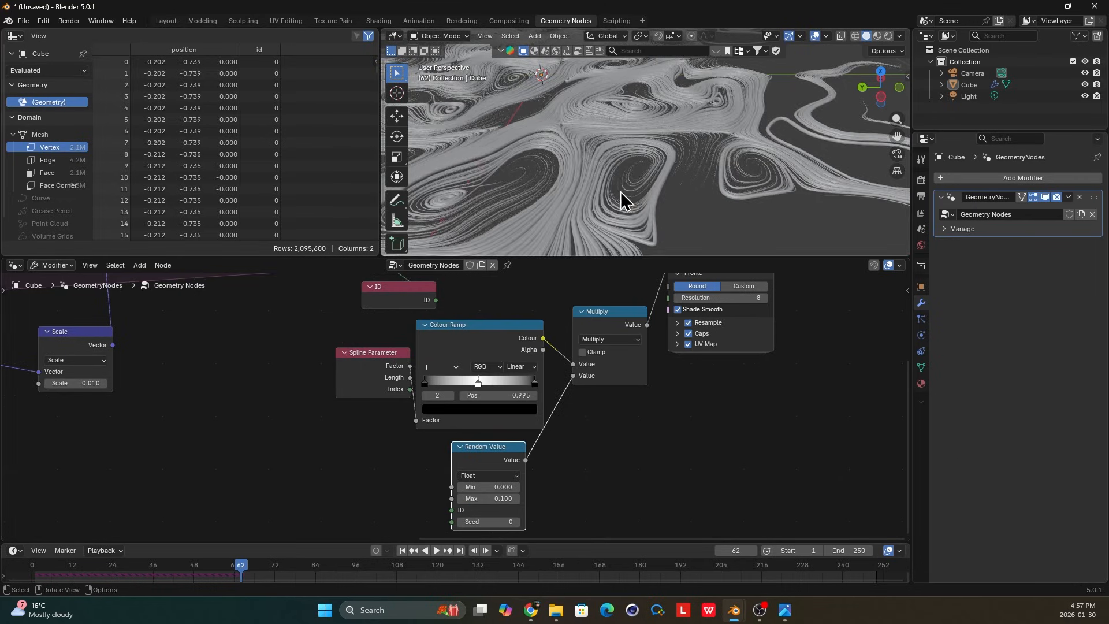
Spread out the Curve to Tube and scale-control nodes, and move the Group Output far away to make room after the tubes.
middle_click_drag(618, 198, 623, 143)
scroll(652, 362, "down", 4)
middle_click_drag(652, 363, 565, 391)
left_click_drag(629, 332, 852, 335)
left_click_drag(548, 516, 289, 398)
left_click_drag(558, 335, 621, 346)
middle_click_drag(789, 332, 587, 349)
left_click_drag(655, 345, 837, 353)
Insert a Set Position node just before the Group Output and space the Group Output away from it.
key("shift+a")
type("set")
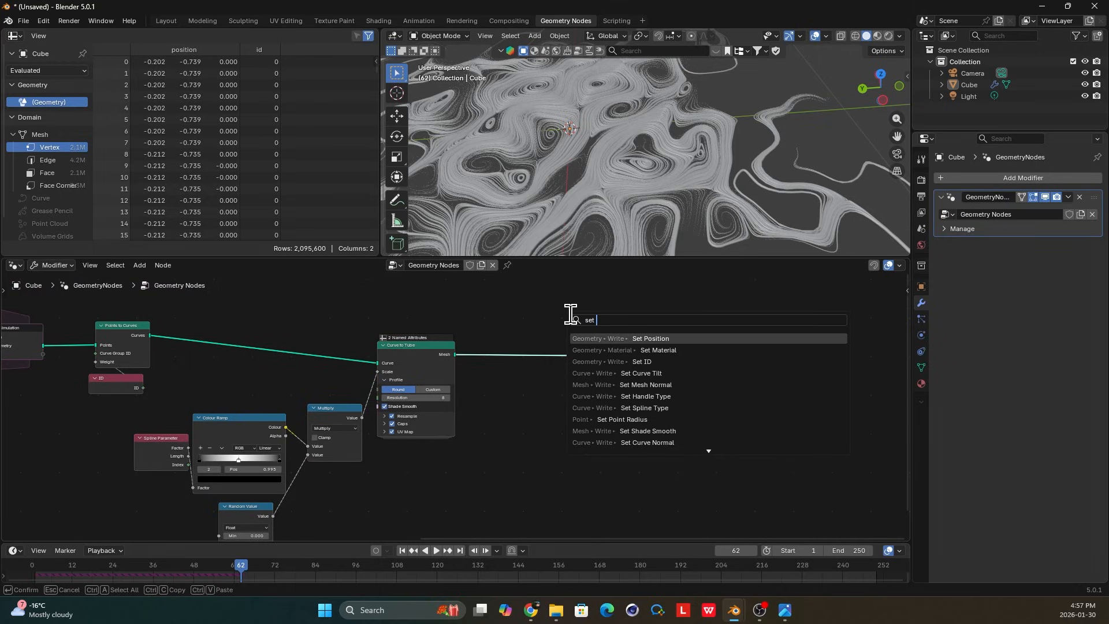
type(" po")
left_click(647, 335)
left_click(732, 338)
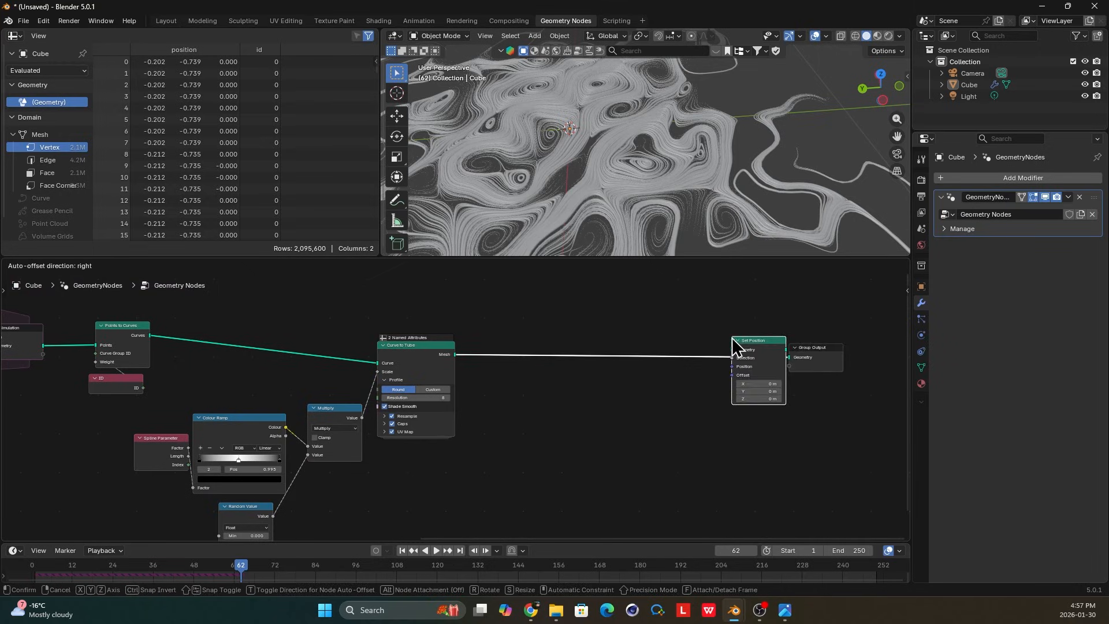
left_click_drag(813, 350, 851, 352)
middle_click_drag(756, 350, 675, 354)
scroll(662, 359, "up", 3)
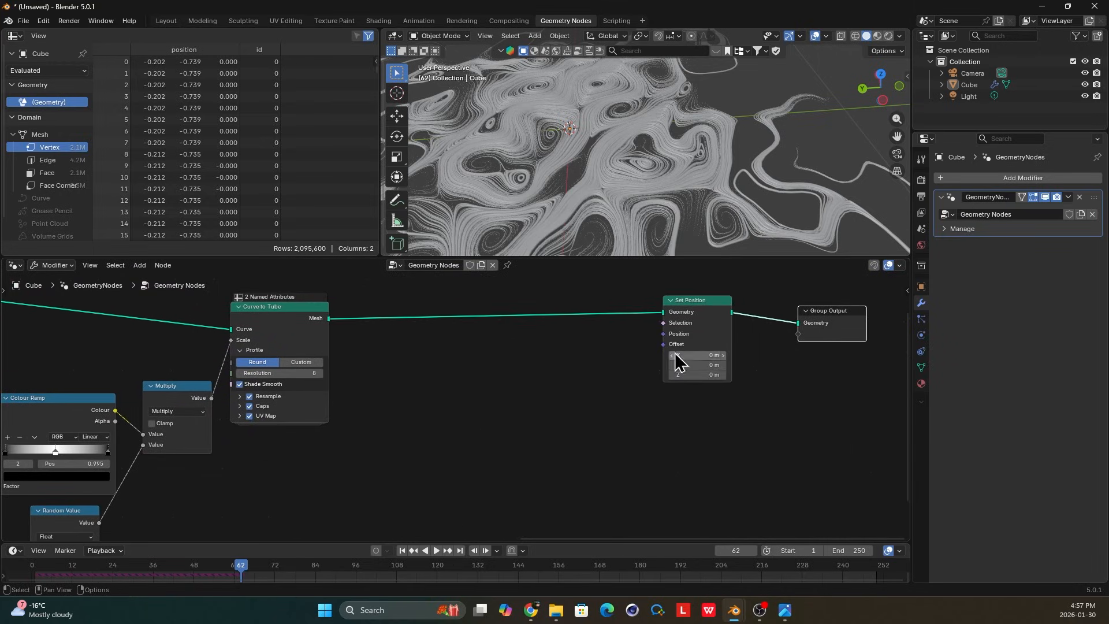
Insert a Smooth Geometry node between Curve to Tube and Set Position.
middle_click_drag(583, 198, 580, 136)
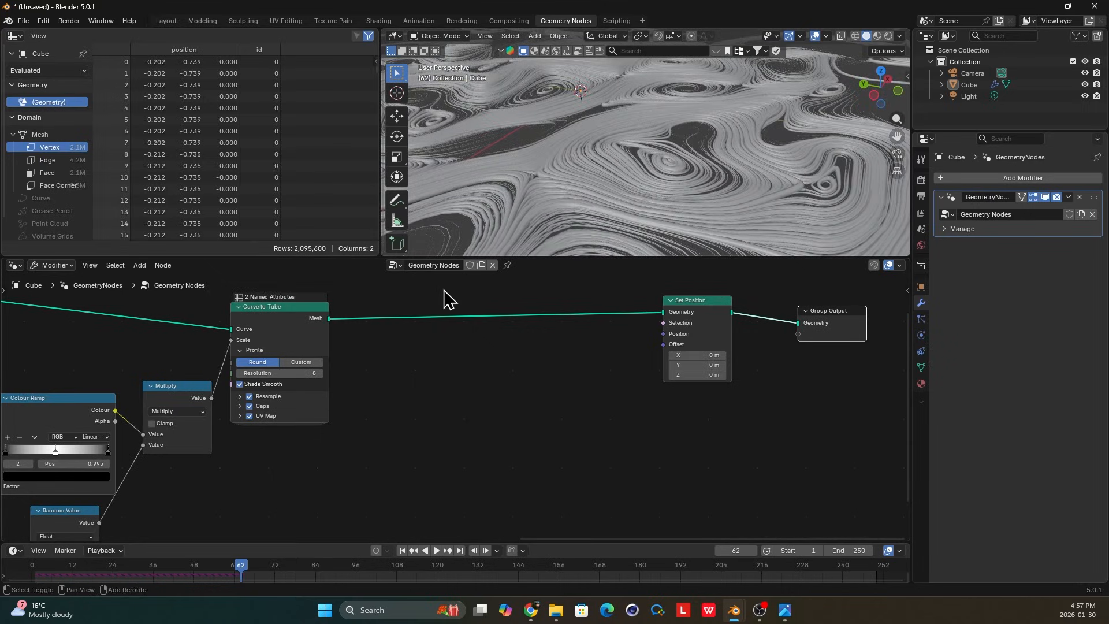
key("shift+a")
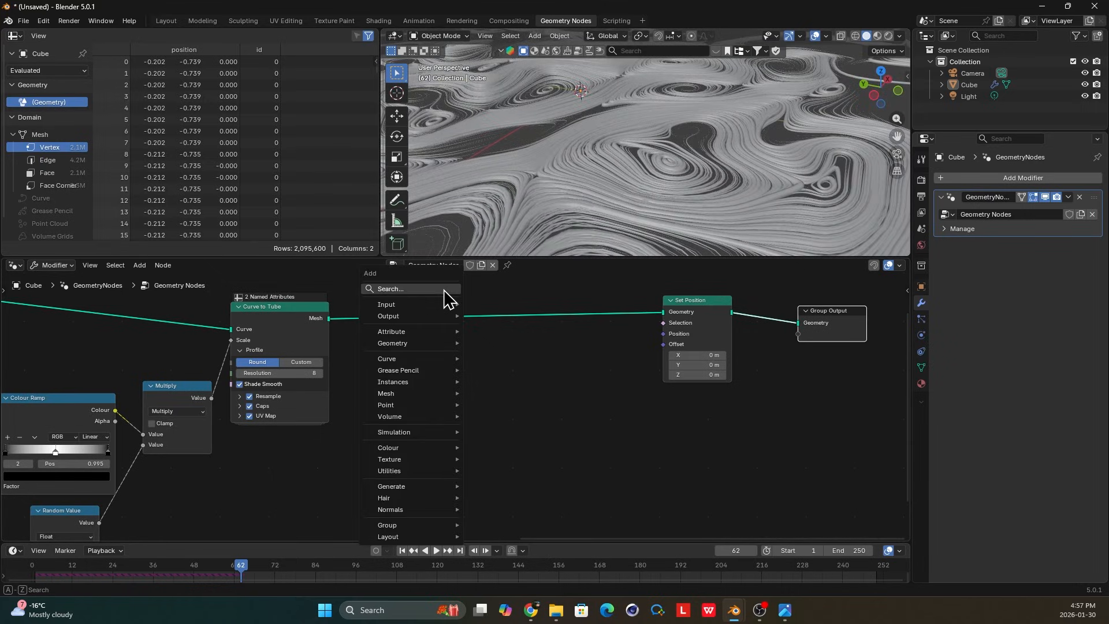
type("smoo")
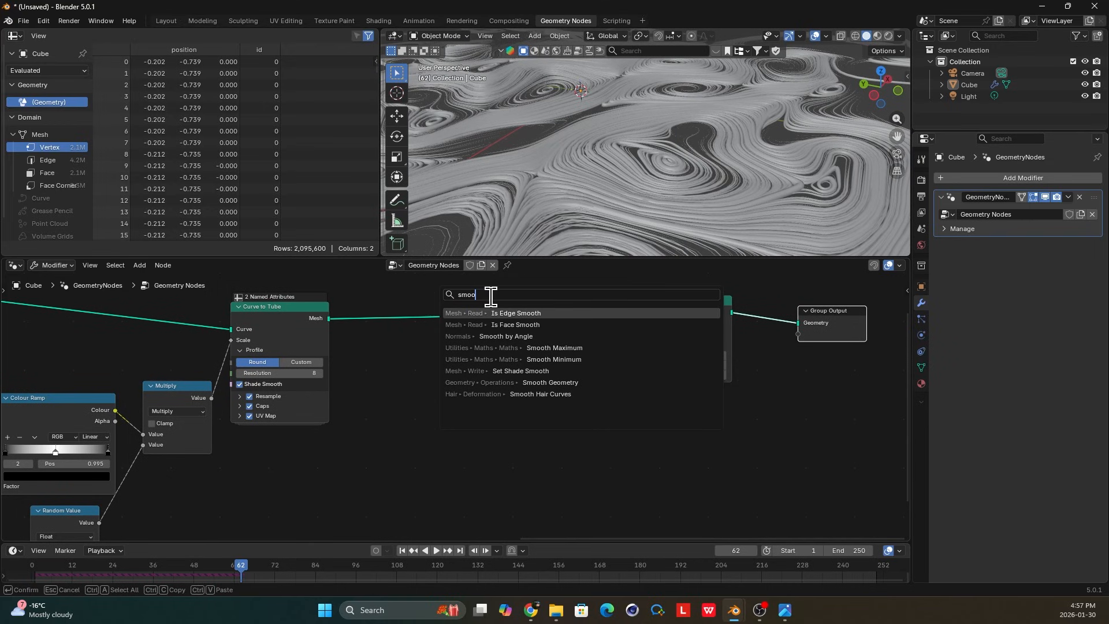
type(" ge")
key("Return")
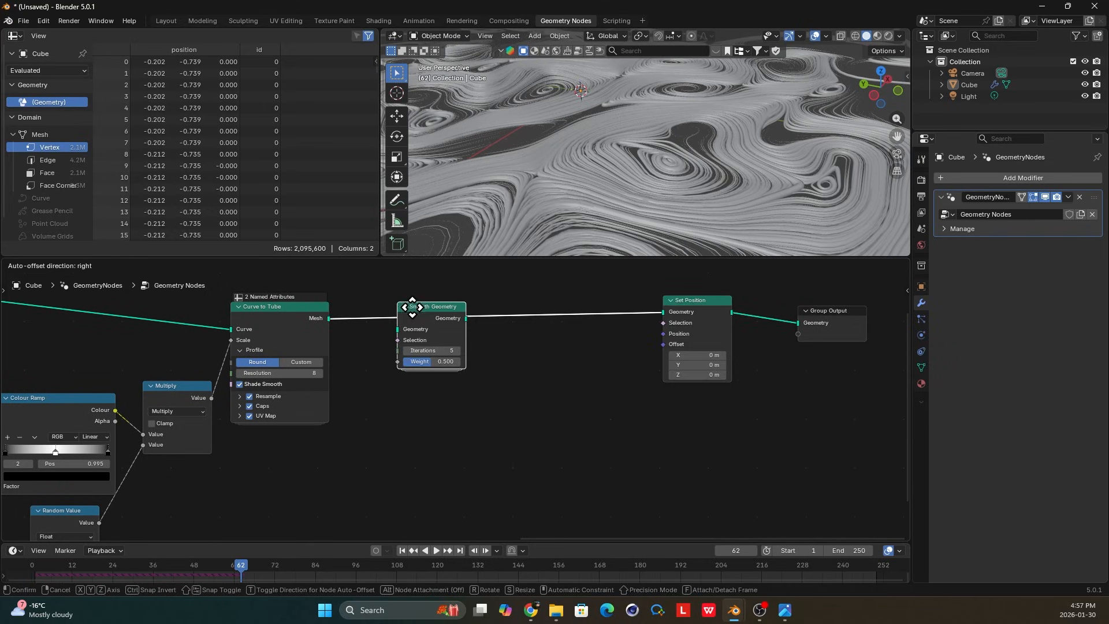
left_click(435, 347)
mouse_move(650, 186)
middle_mouse_down()
mouse_move(633, 205)
mouse_move(641, 220)
mouse_move(696, 189)
middle_mouse_up()
left_click_drag(448, 326, 448, 322)
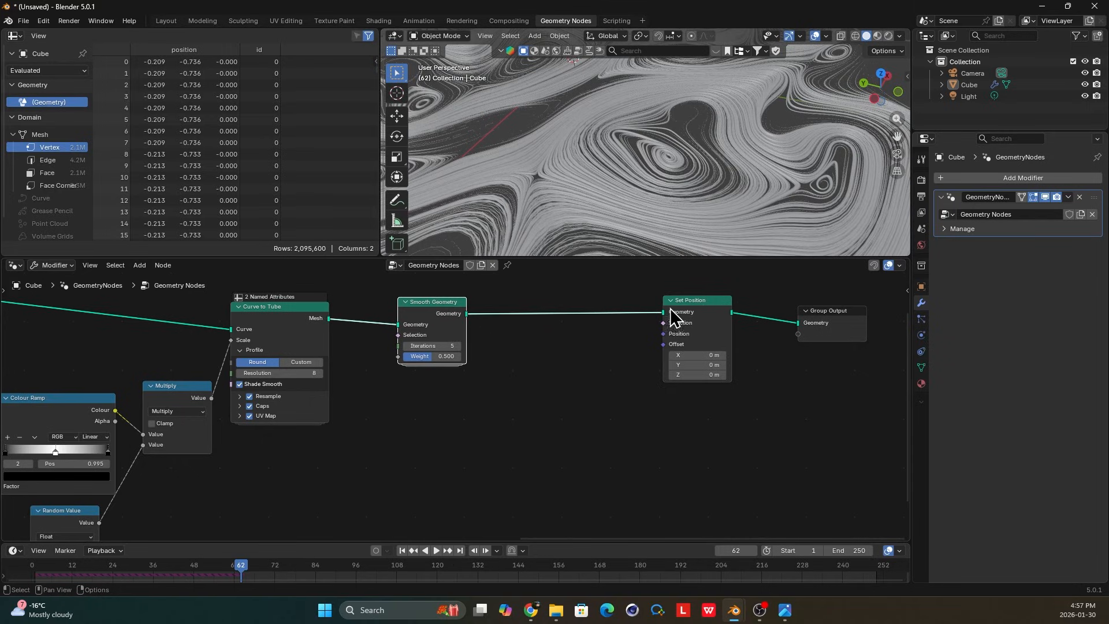
Add a Noise Texture whose Factor drives Set Position's Offset, and check the displaced tubes in the viewport.
left_click_drag(621, 427, 620, 425)
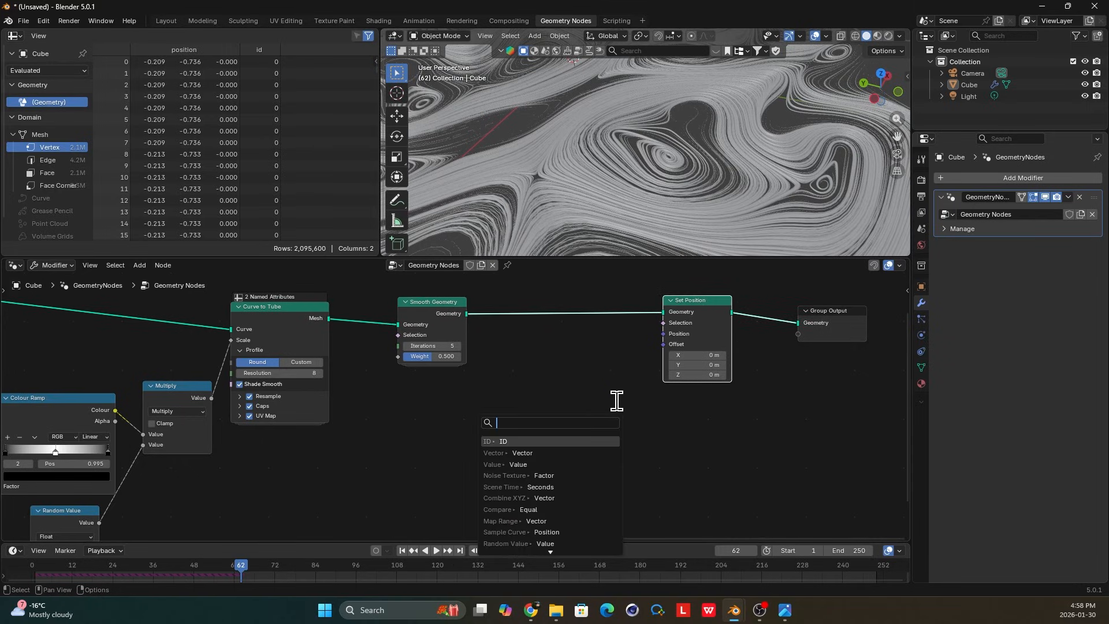
type("noi")
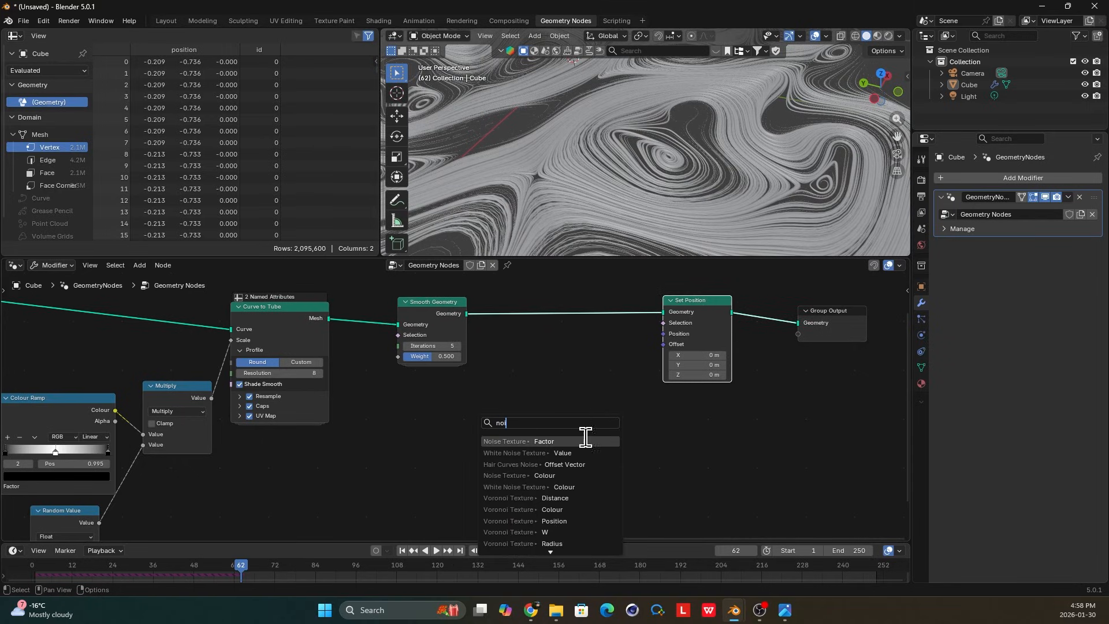
key("Return")
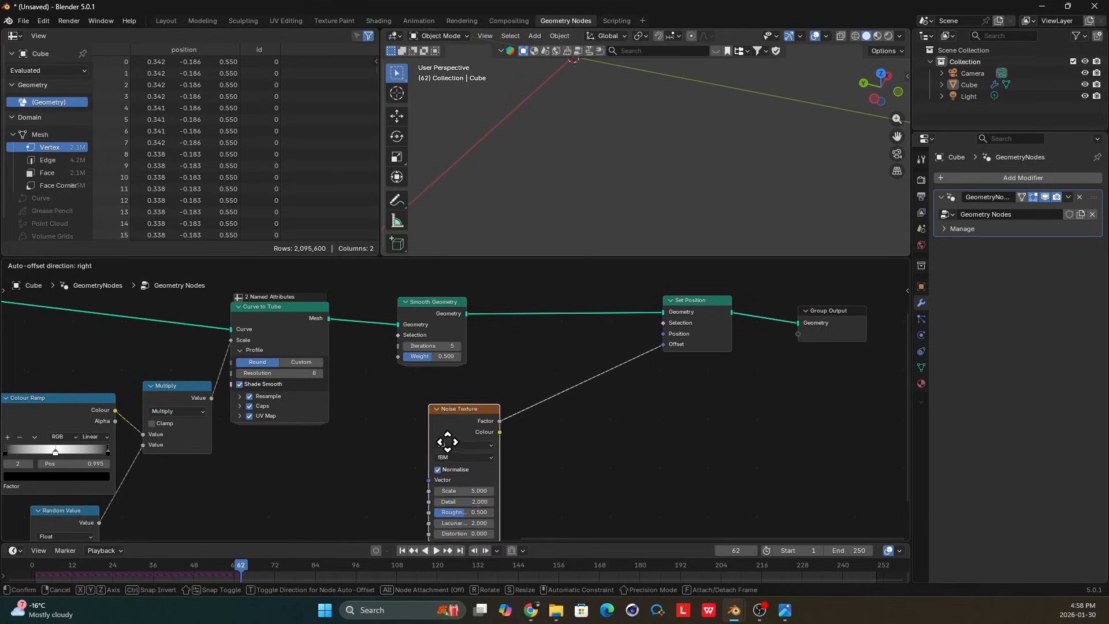
left_click(447, 443)
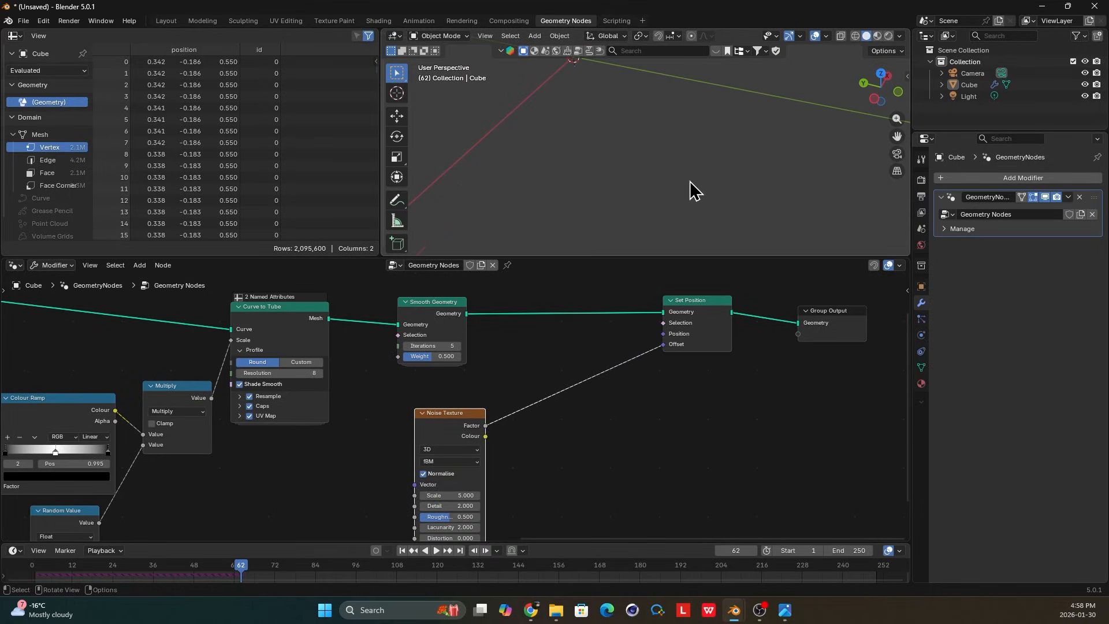
middle_click_drag(695, 191, 693, 151)
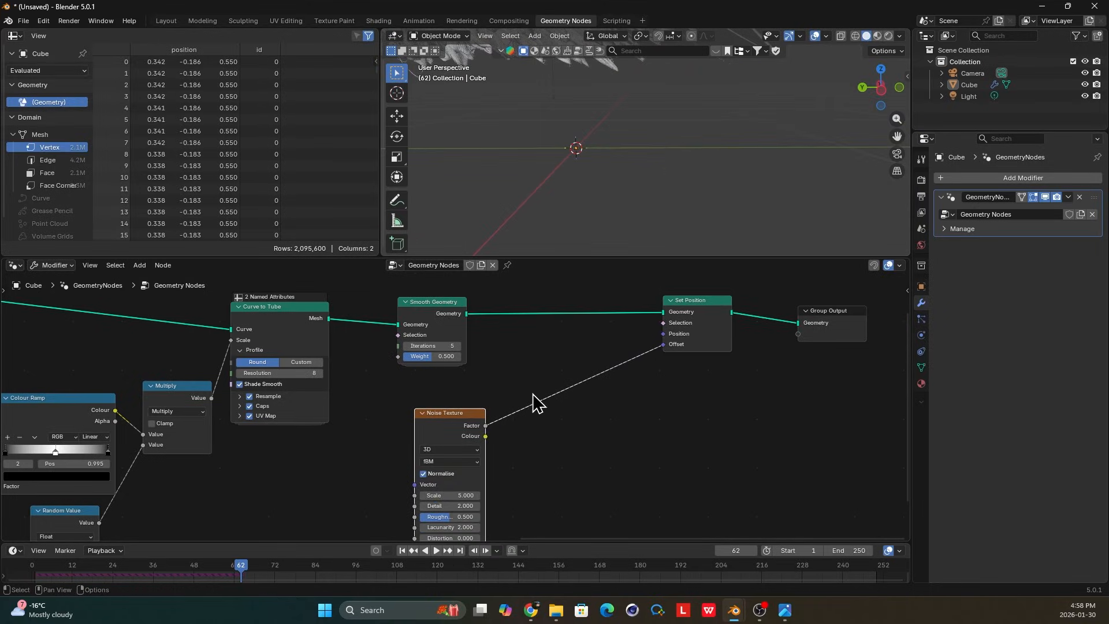
Add a Combine XYZ node beside the Noise Texture and connect its Vector to Set Position's Offset.
scroll(616, 360, "up", 1)
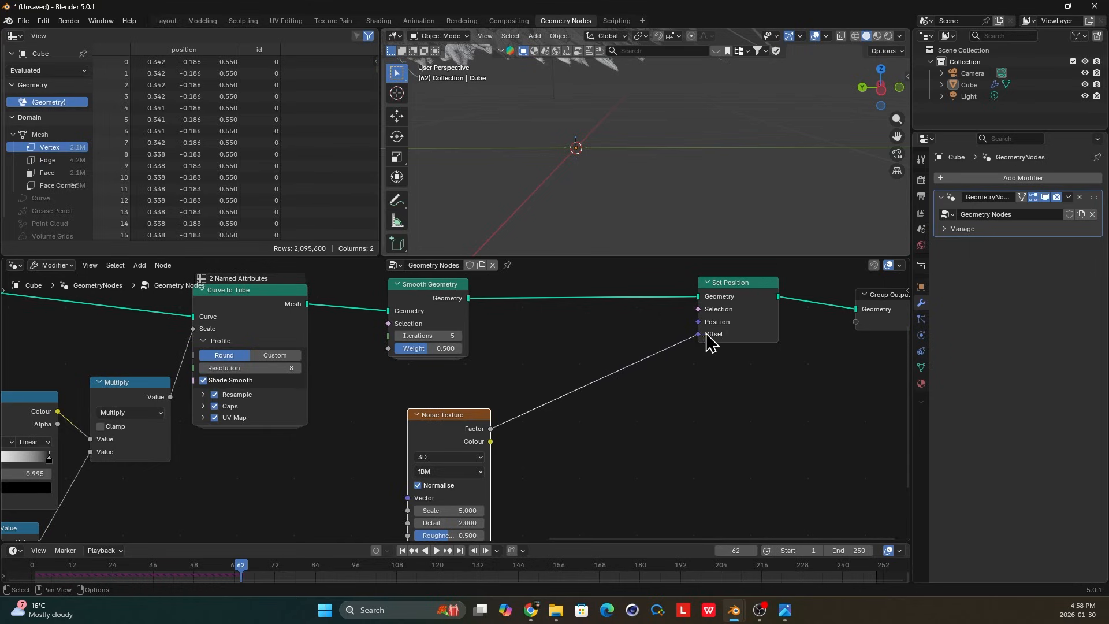
key("shift+a")
type("com")
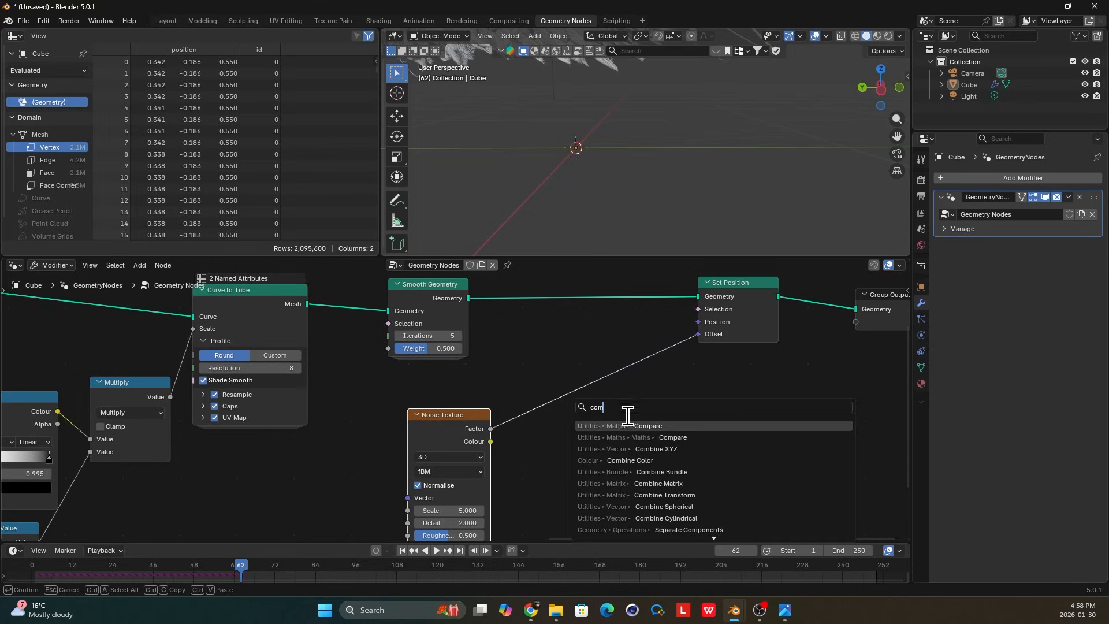
left_click(670, 449)
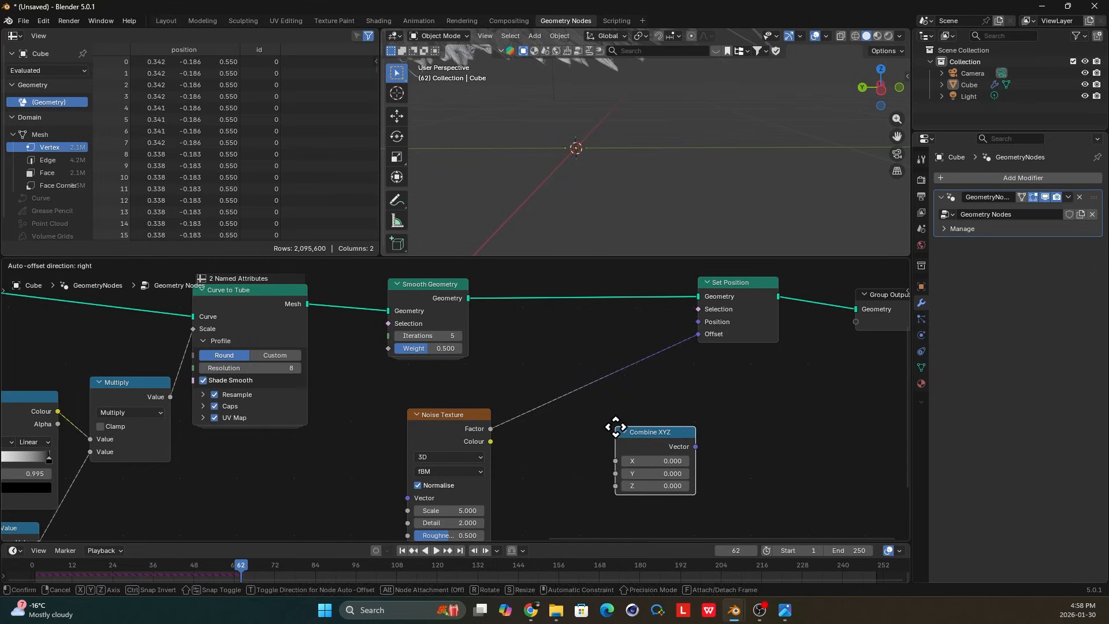
left_click(655, 434)
left_click_drag(656, 434, 611, 378)
scroll(458, 405, "up", 4)
Connect the Noise Texture's Factor to Combine XYZ's Z and move the texture back to leave space between them.
left_click_drag(479, 423, 530, 373)
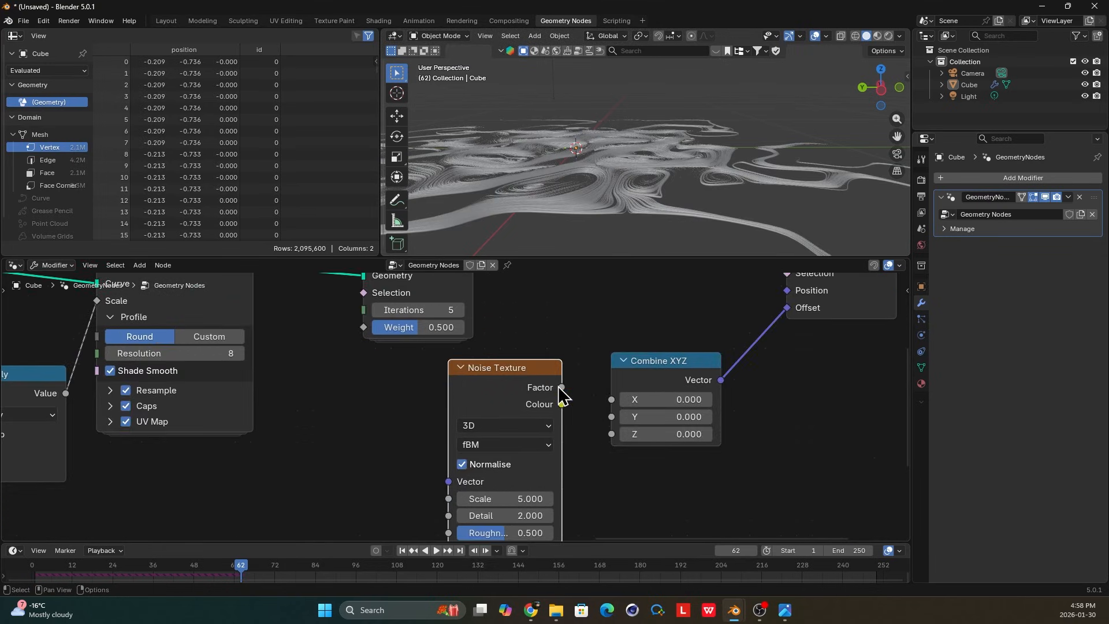
left_click_drag(509, 393, 508, 407)
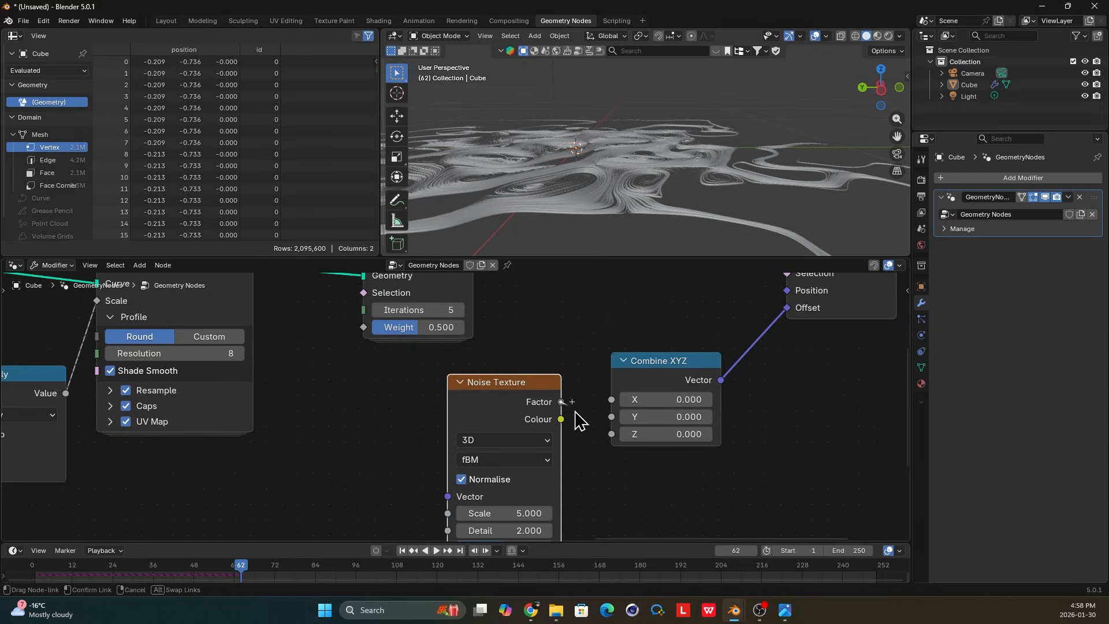
left_click_drag(611, 450, 610, 439)
left_click_drag(533, 400, 455, 429)
scroll(633, 154, "down", 3)
scroll(637, 166, "up", 2)
Insert a Maths node set to Multiply between the noise Factor and Combine XYZ's Z, with a multiplier of 0.2.
key("shift+a")
type("math")
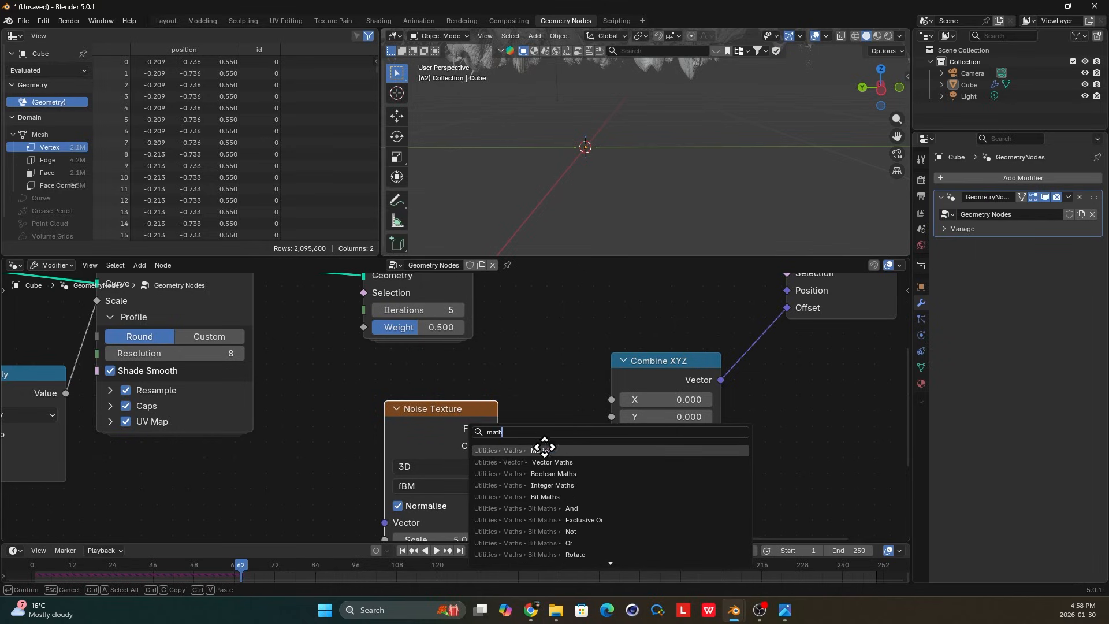
left_click(544, 449)
left_click(537, 427)
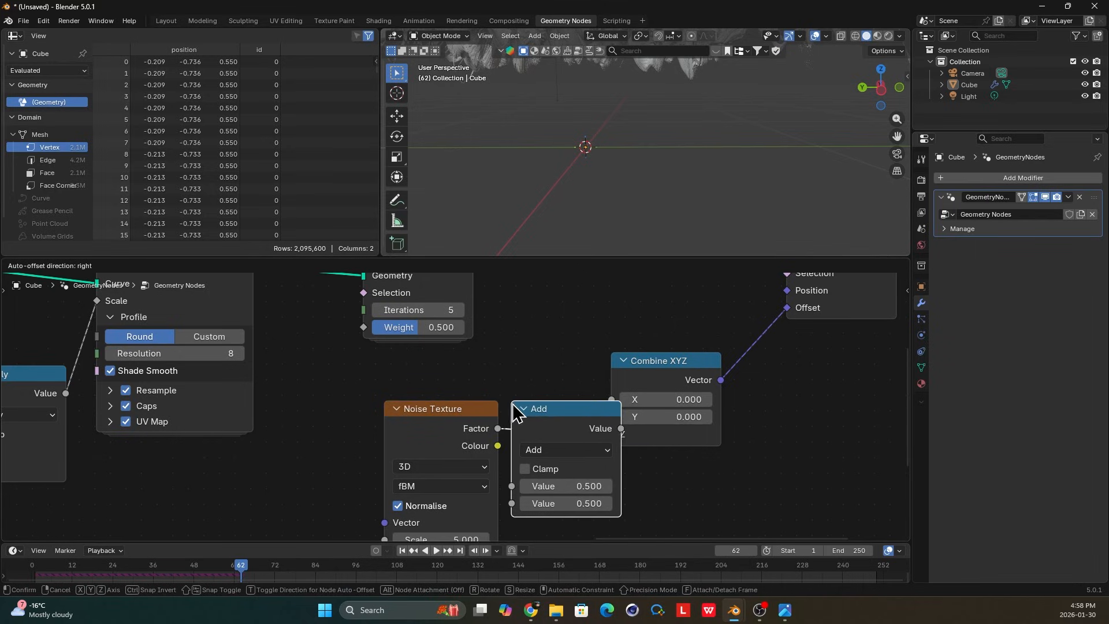
left_click(570, 449)
left_click(529, 287)
left_click(575, 502)
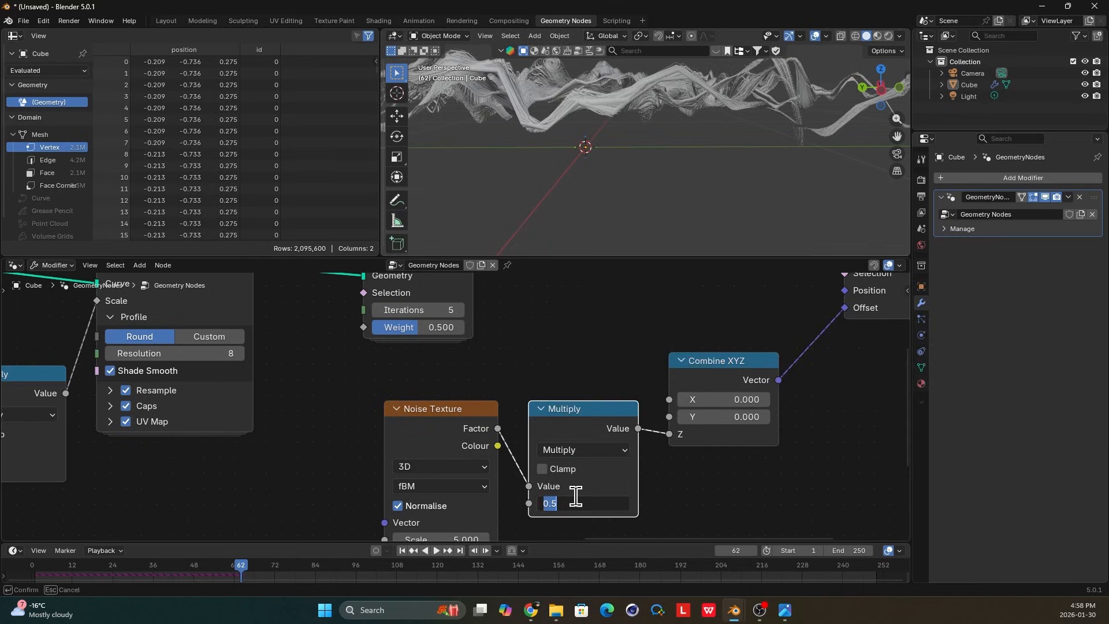
key("Return")
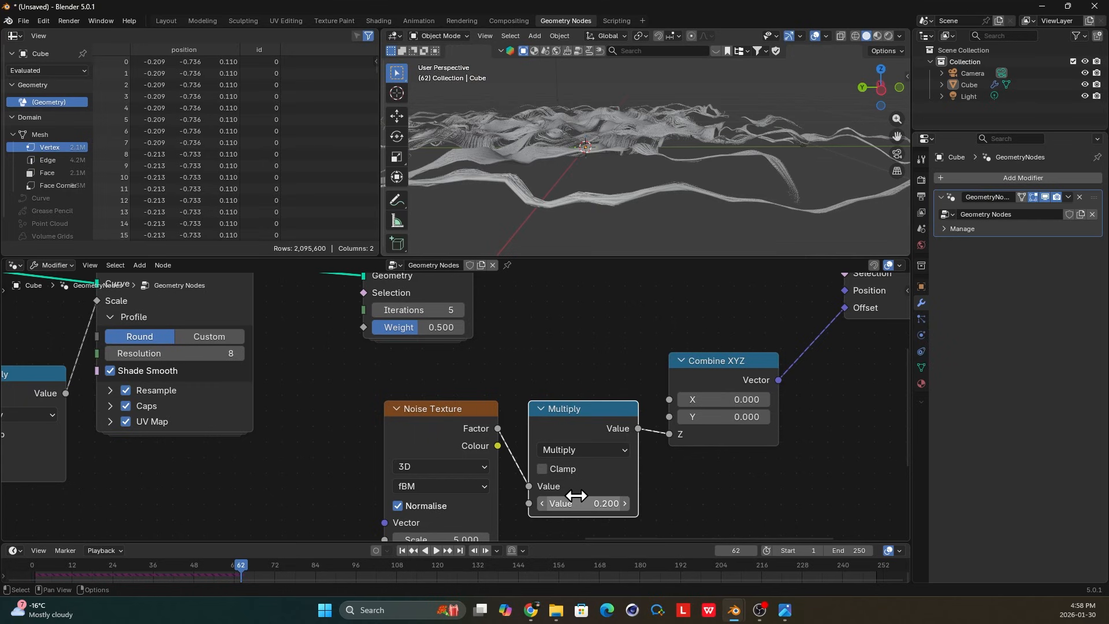
Try a multiplier of 0.1 for the noise height offset and examine the tubes' relief from several angles.
middle_click_drag(611, 142, 626, 227)
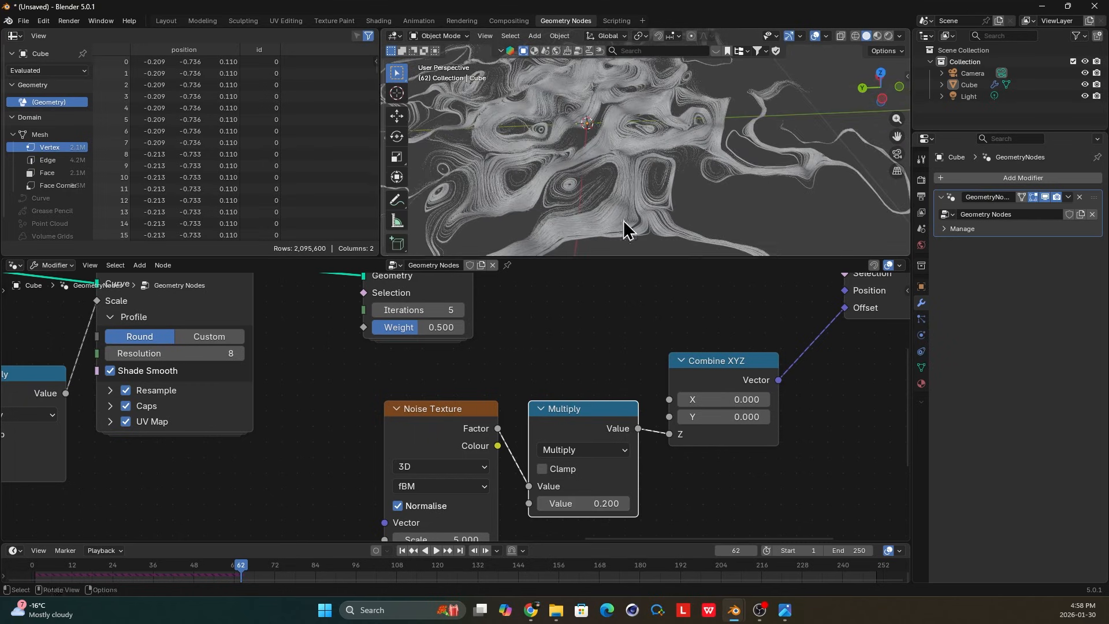
scroll(603, 424, "down", 2)
middle_click_drag(575, 185, 661, 212)
scroll(543, 460, "up", 2)
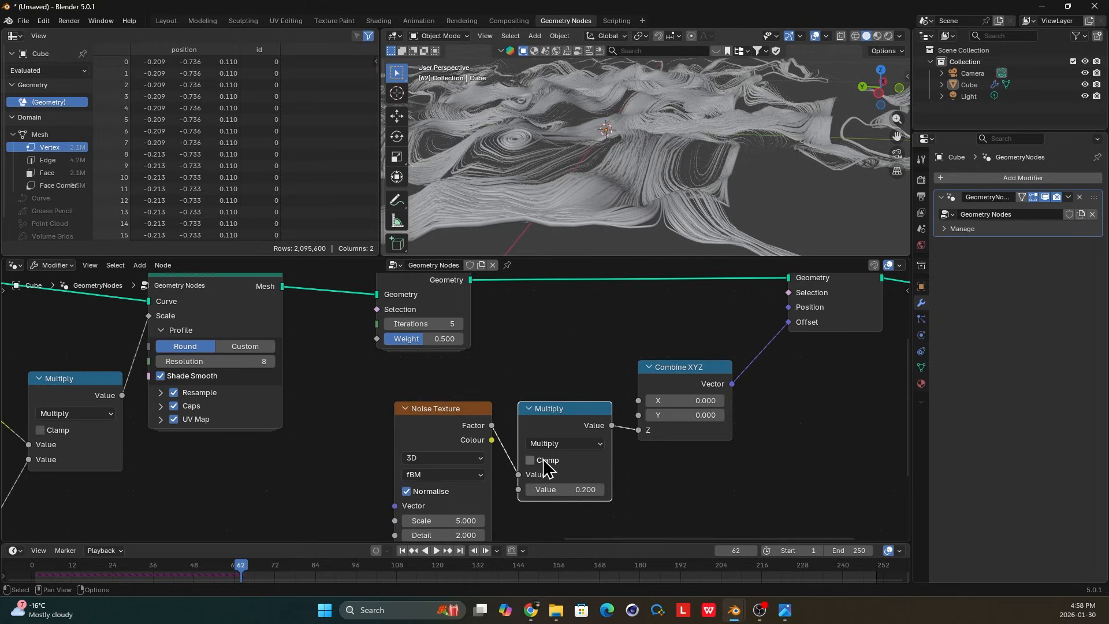
key("Return")
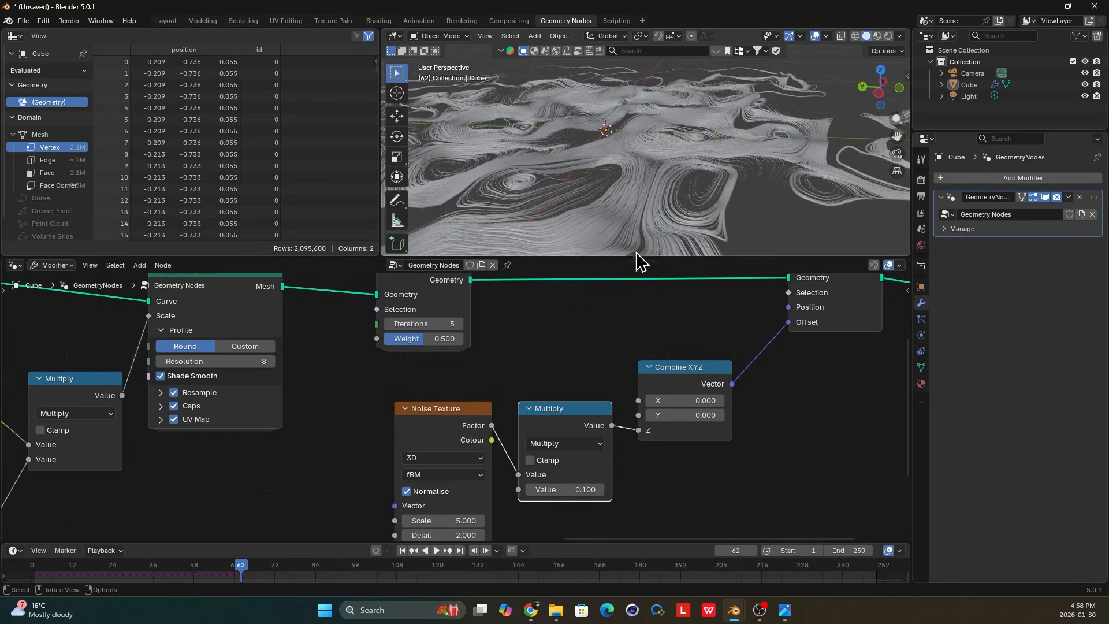
middle_click_drag(640, 253, 655, 219)
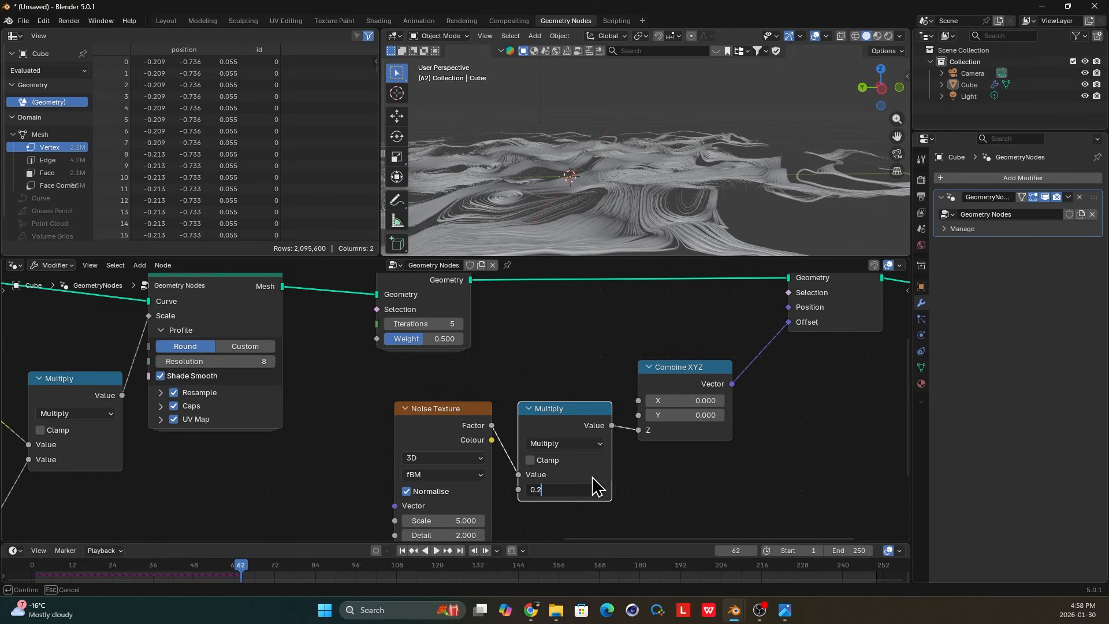
Set the multiplier for the noise height offset to 0.2 and shift the Noise Texture node slightly away from the Multiply node.
key("Return")
left_click_drag(429, 434, 420, 434)
middle_click_drag(609, 180, 577, 224)
scroll(585, 423, "down", 7)
middle_click_drag(688, 230, 669, 188)
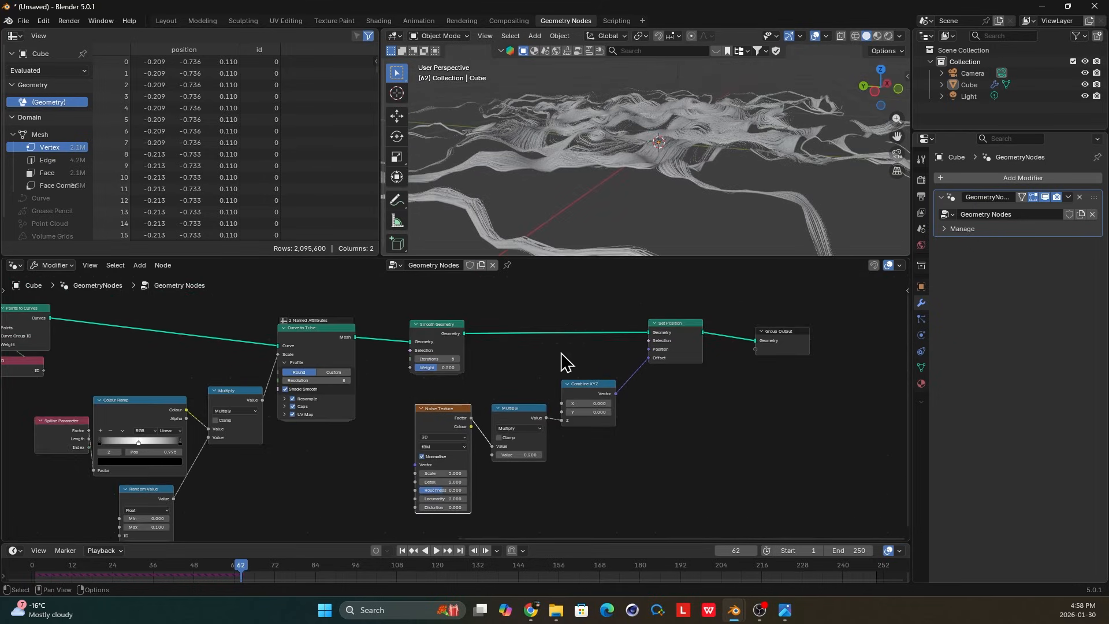
Move Group Output aside and insert a Set Shade Smooth node between Set Position and Group Output.
middle_click_drag(731, 355, 718, 375)
left_click_drag(754, 360, 777, 359)
scroll(736, 349, "up", 1)
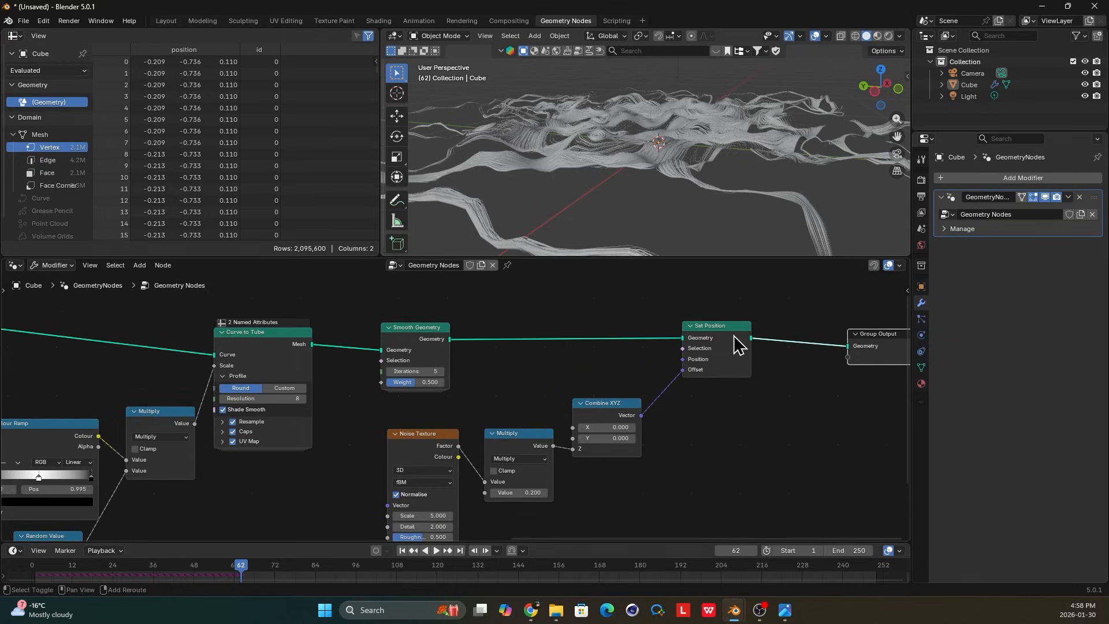
key("shift+a")
type("set s")
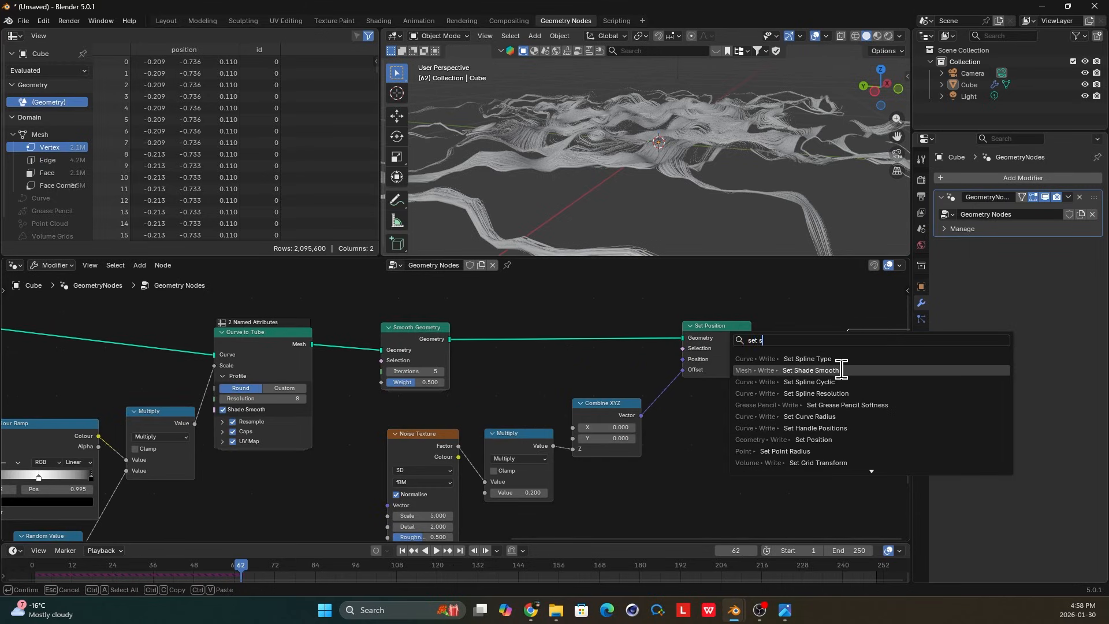
left_click(841, 369)
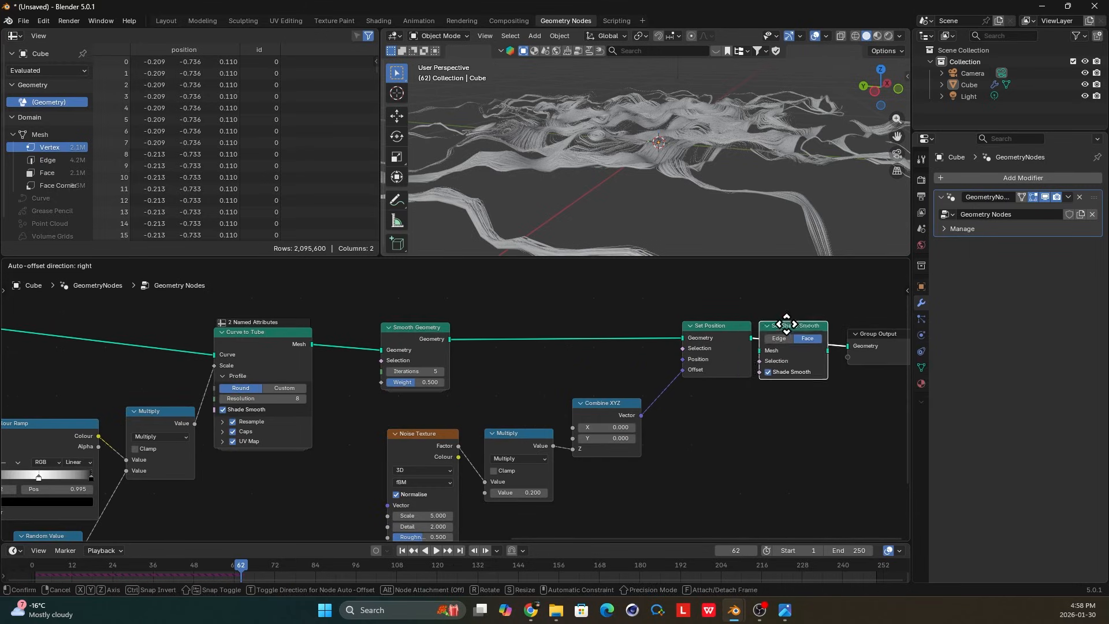
left_click(795, 332)
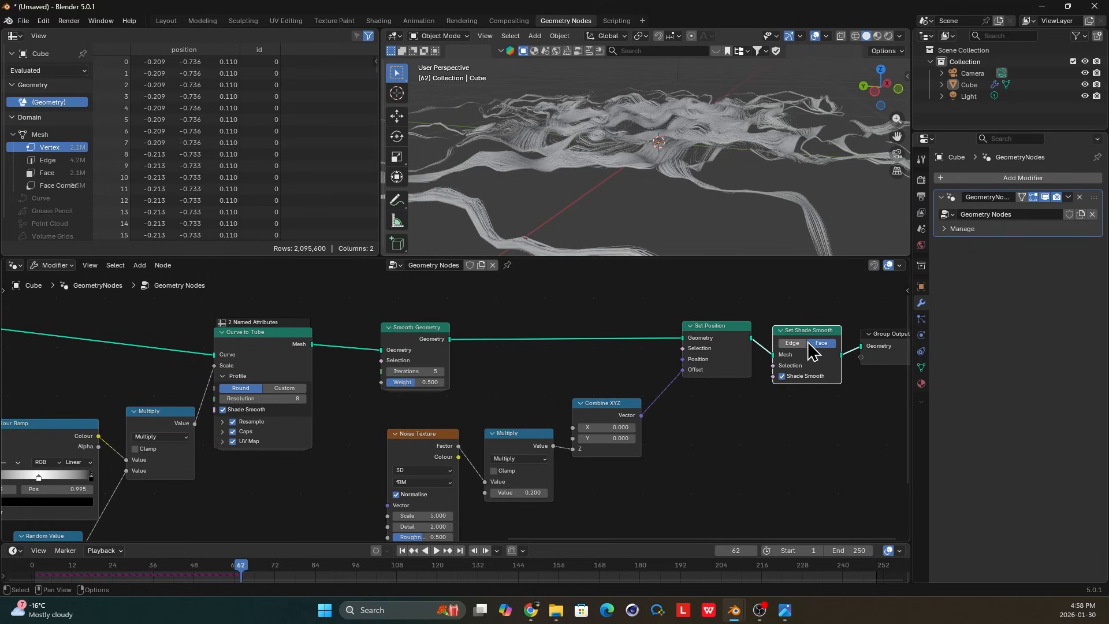
scroll(715, 196, "up", 3)
middle_click_drag(722, 221, 737, 240)
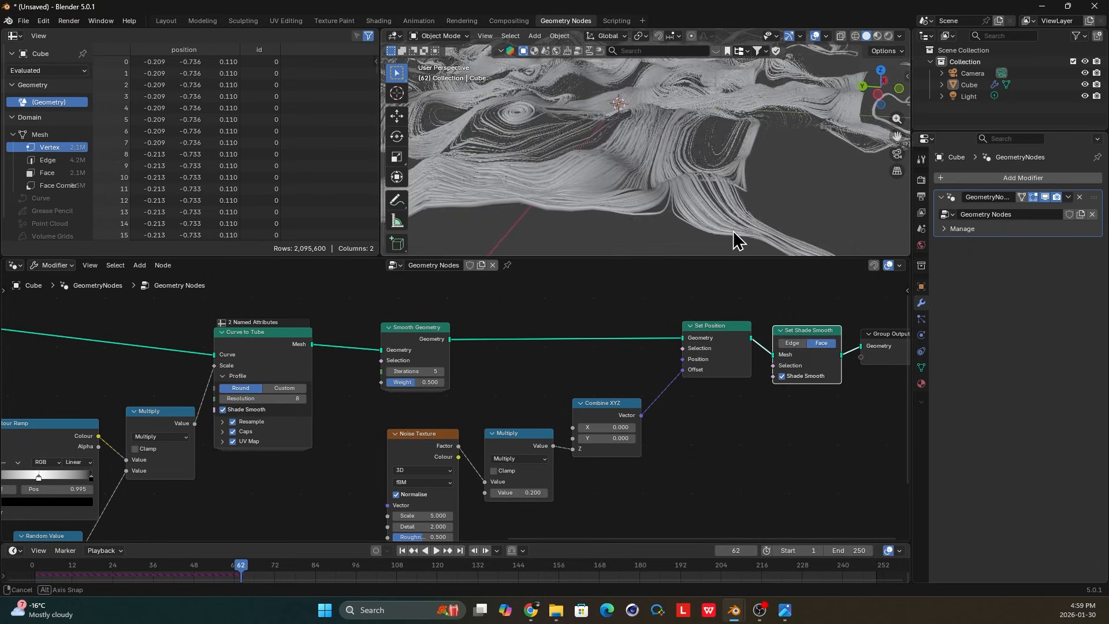
Add a Join Geometry node and place it in the empty space above the Smooth Geometry to Set Position link.
scroll(690, 380, "down", 8)
middle_click_drag(417, 353, 546, 398)
scroll(568, 396, "down", 2)
scroll(629, 395, "up", 1)
middle_click_drag(624, 394, 613, 371)
key("shift+a")
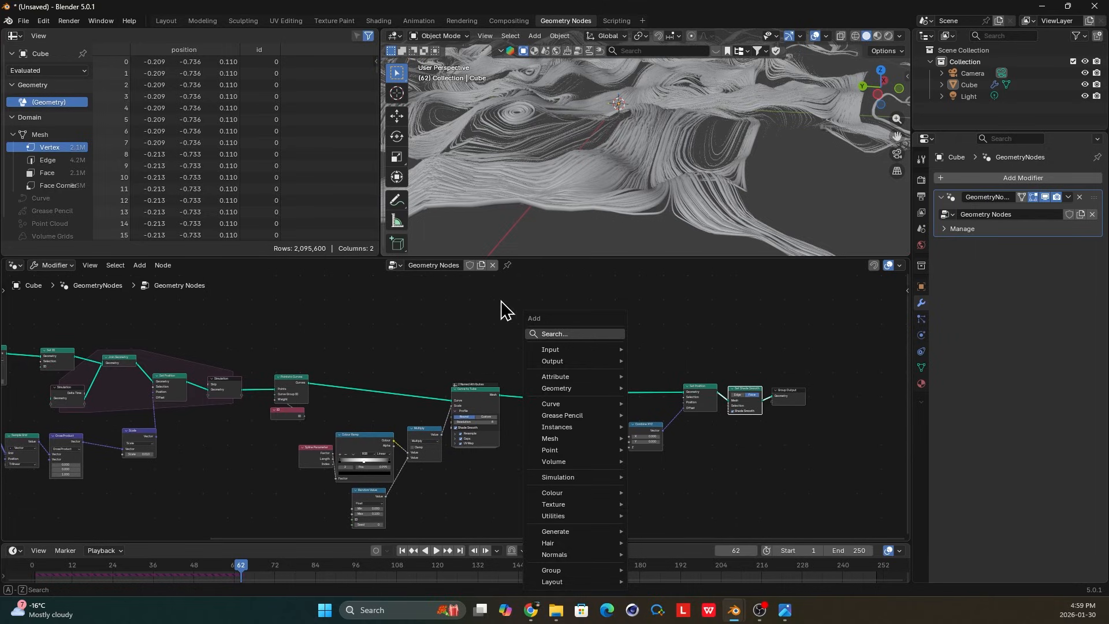
key("shift+a")
type("join")
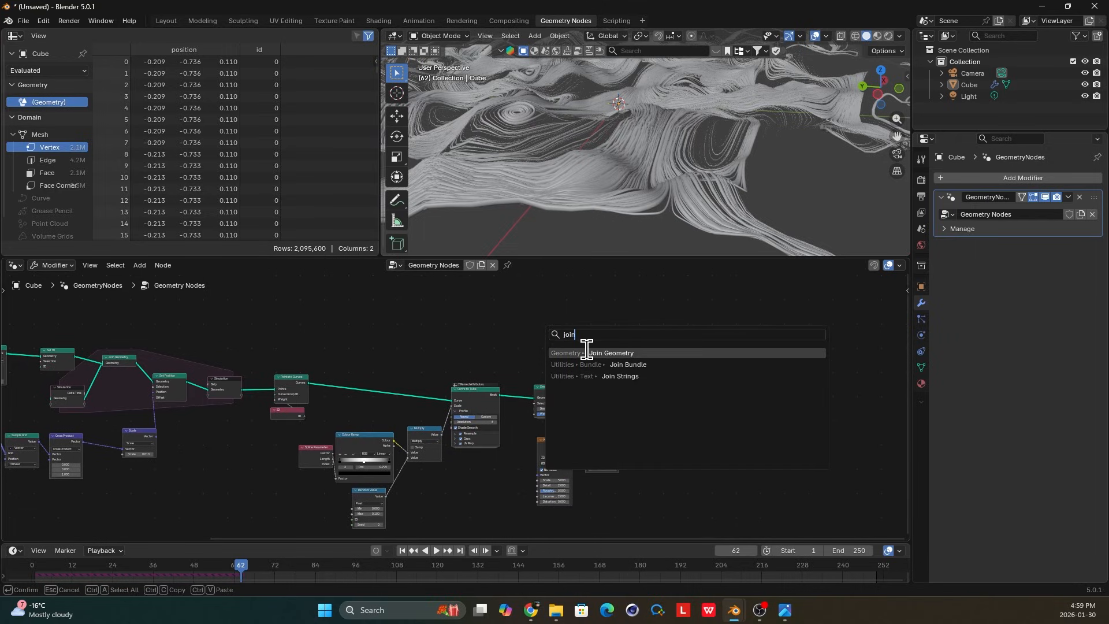
key("Return")
left_click(559, 339)
scroll(611, 362, "up", 3)
middle_click_drag(618, 355, 519, 315)
scroll(520, 323, "up", 1)
scroll(530, 306, "up", 2)
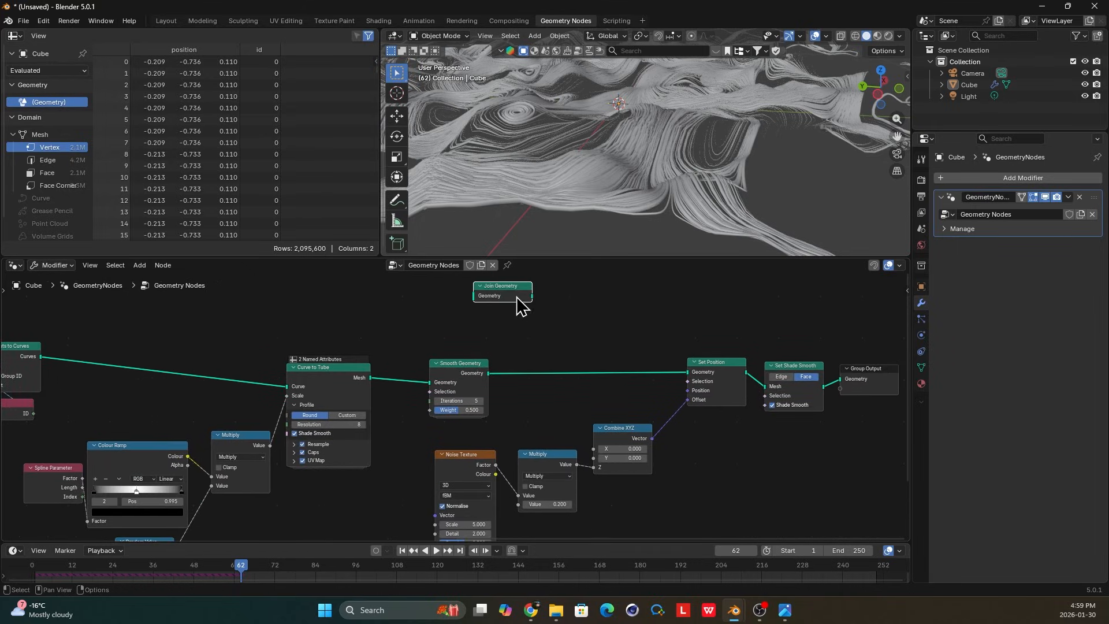
left_click_drag(509, 291, 561, 283)
Branch Subdivide Mesh's output through a new Transform Geometry node into Join Geometry, joining it with the smoothed tubes ahead of Set Position.
scroll(562, 330, "down", 8)
middle_click_drag(395, 358, 662, 392)
left_click_drag(176, 417, 686, 352)
type("trans")
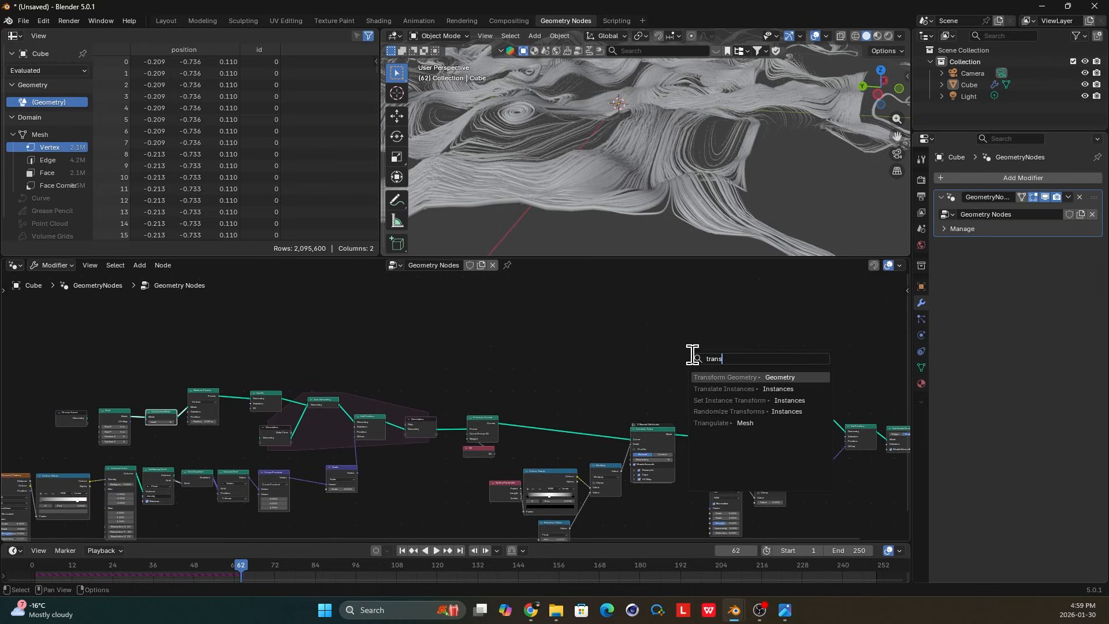
key("Return")
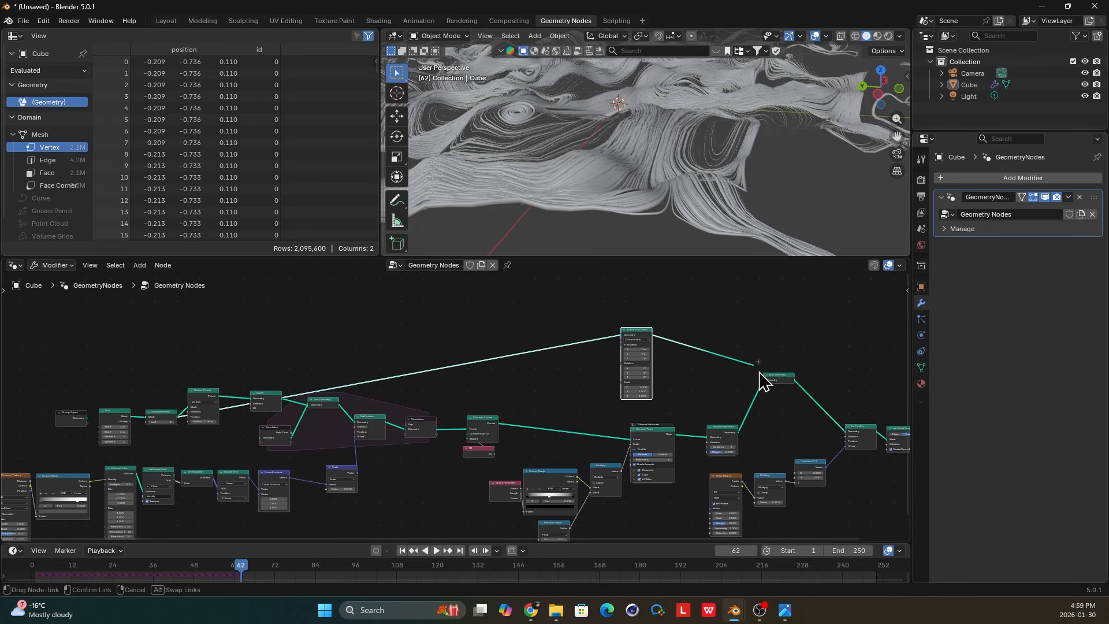
middle_click_drag(655, 117, 701, 185)
middle_click_drag(702, 202, 584, 339)
Set the Transform Geometry node's Z translation to -0.01 m so the base surface sits just beneath the tubes.
scroll(651, 353, "up", 1)
scroll(651, 354, "up", 5)
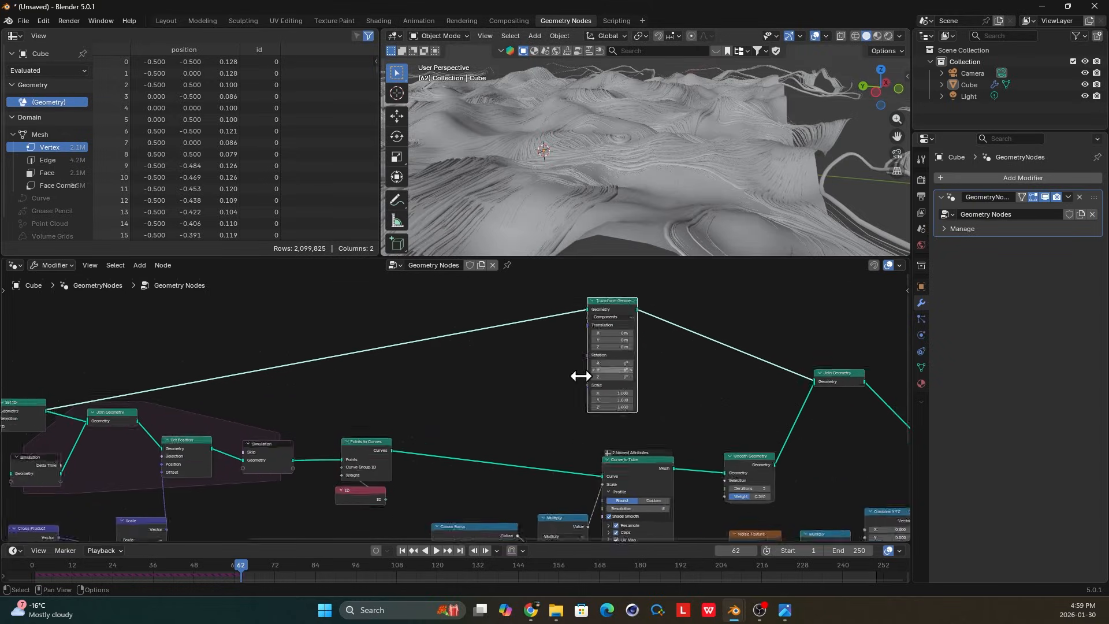
scroll(500, 379, "up", 1)
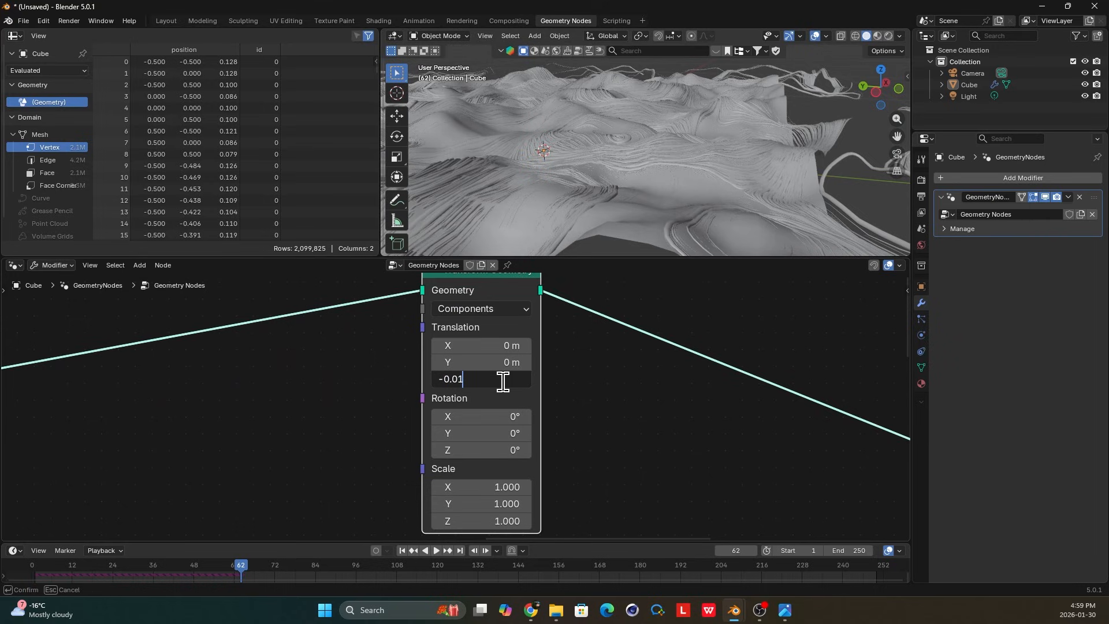
left_click(505, 383)
type("-0.01")
key("Return")
mouse_move(616, 218)
middle_mouse_down()
mouse_move(596, 193)
mouse_move(621, 158)
mouse_move(618, 131)
mouse_move(634, 223)
mouse_move(616, 223)
middle_mouse_up()
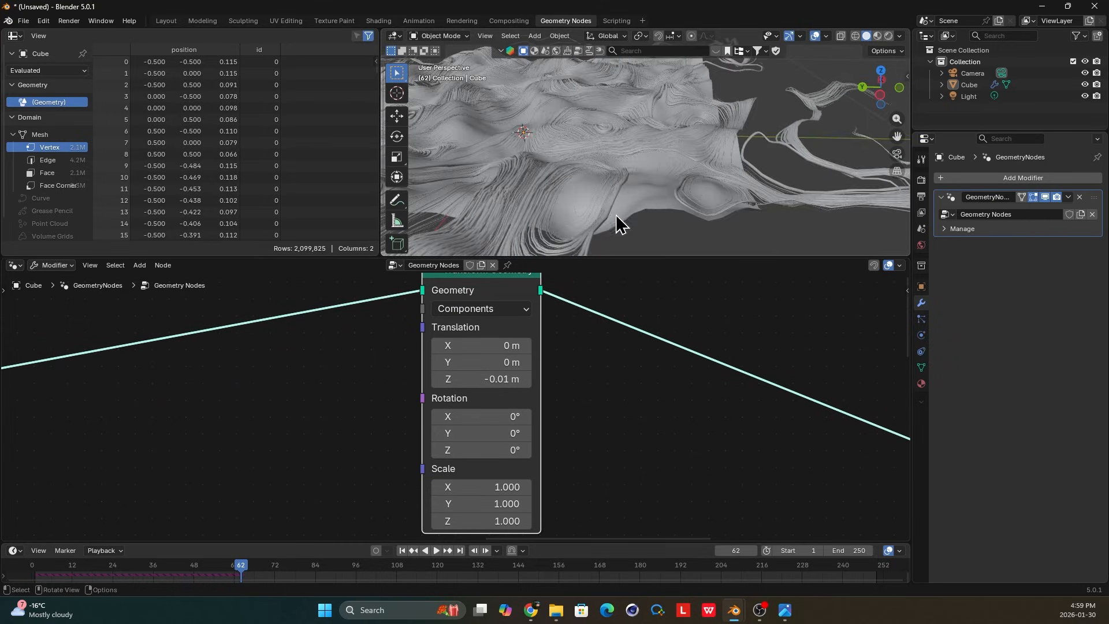
middle_click_drag(620, 180, 688, 191)
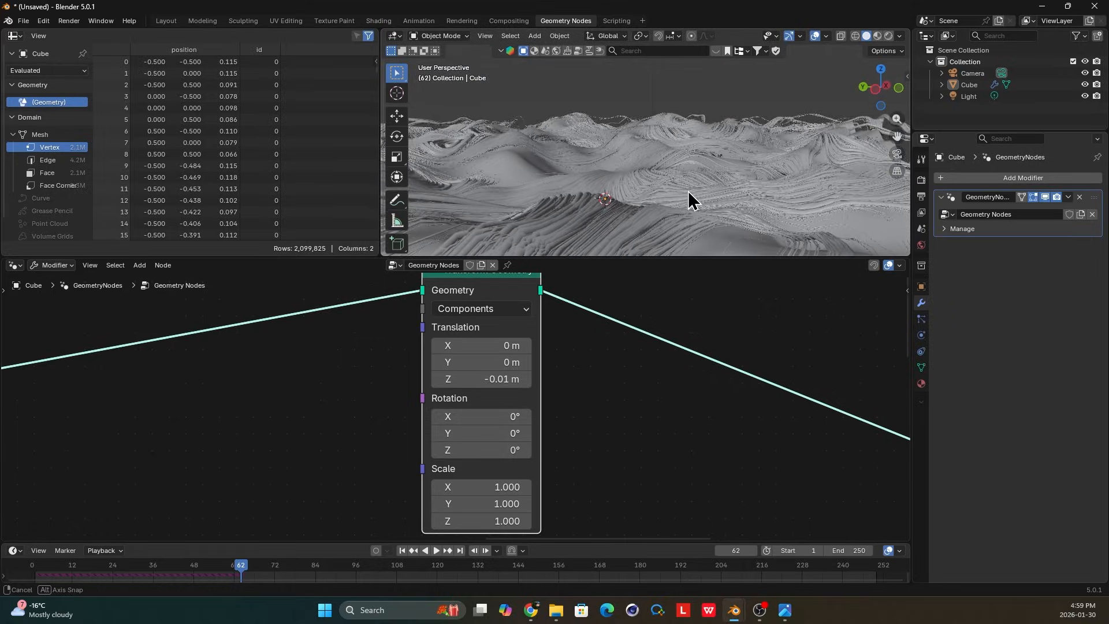
Add a UV sphere to the scene and scale it down to a small ball relative to the terrain.
scroll(544, 412, "down", 1)
scroll(544, 412, "down", 2)
middle_click_drag(621, 200, 640, 191)
key("shift+a")
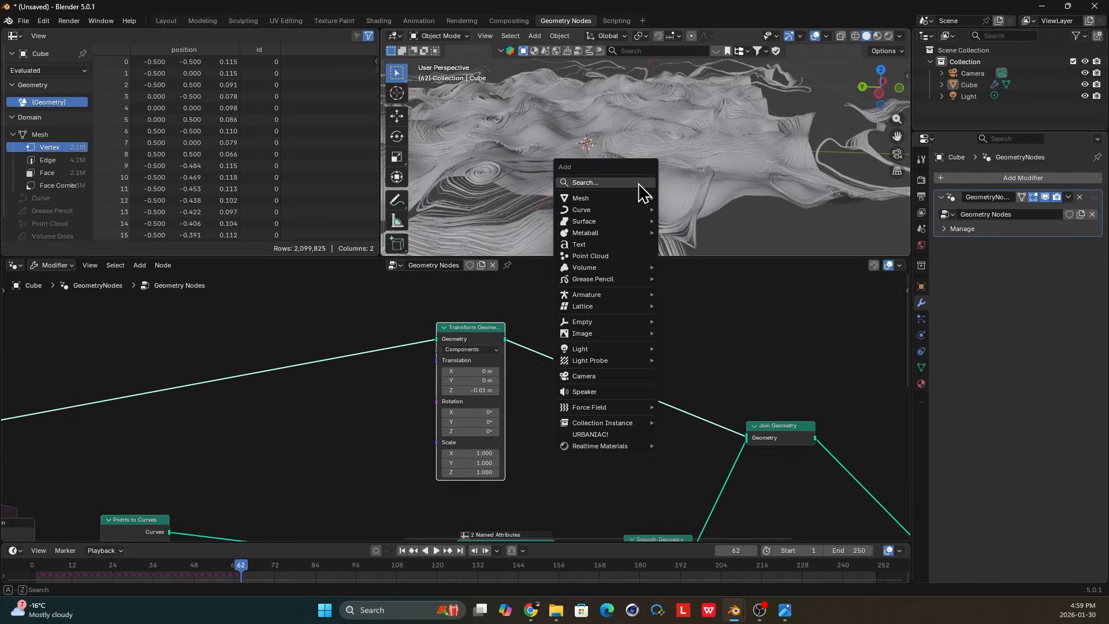
mouse_move(637, 201)
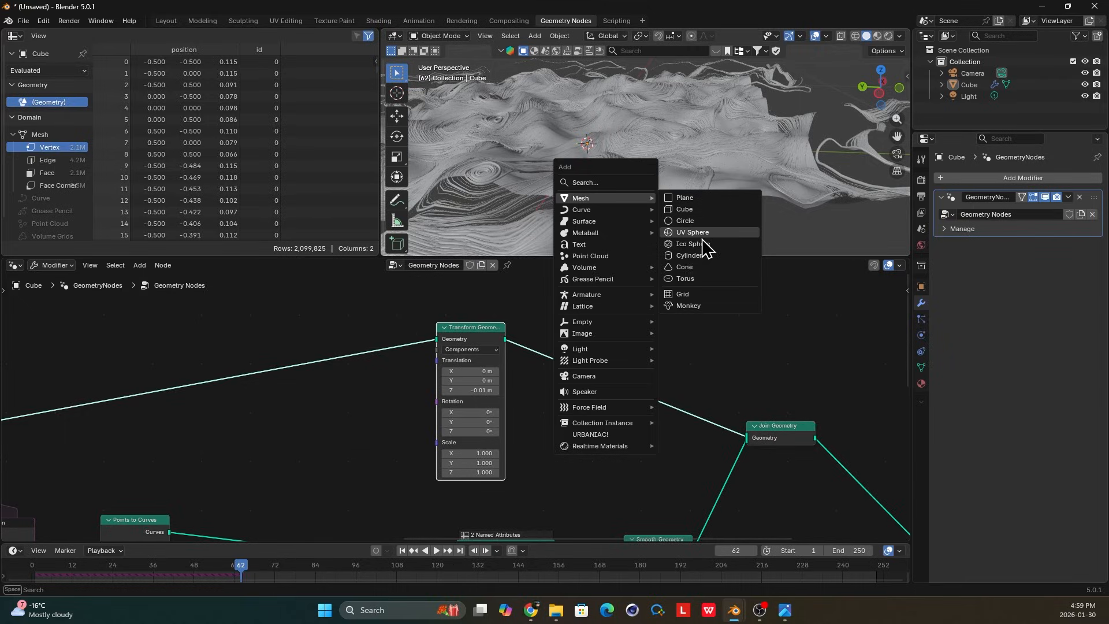
left_click(698, 233)
key("s")
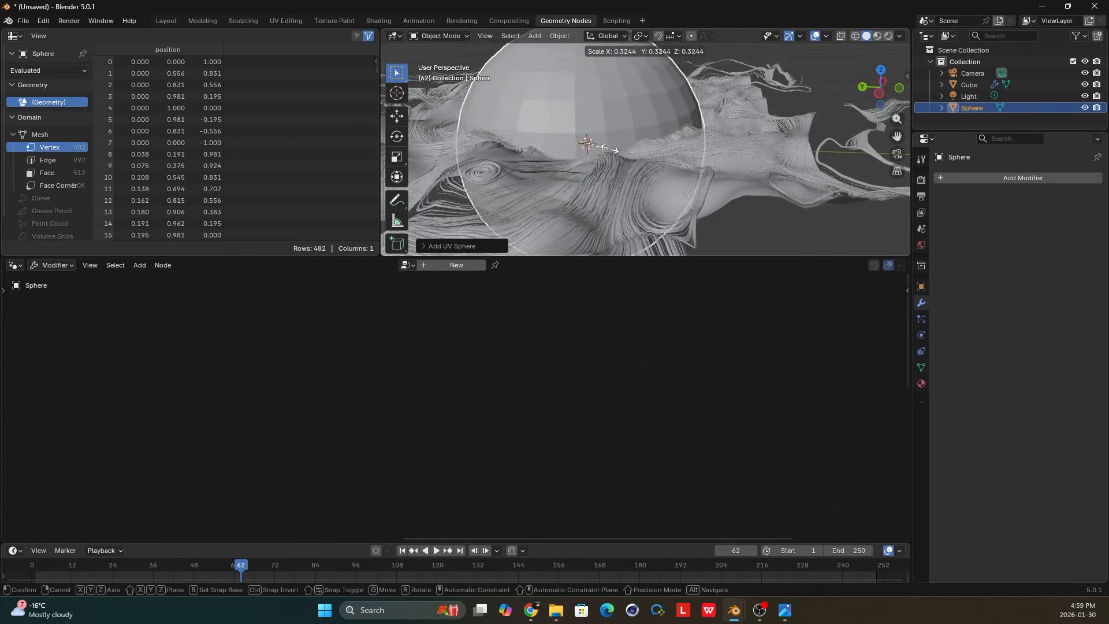
left_click(597, 142)
middle_click_drag(597, 142, 558, 147)
key("s")
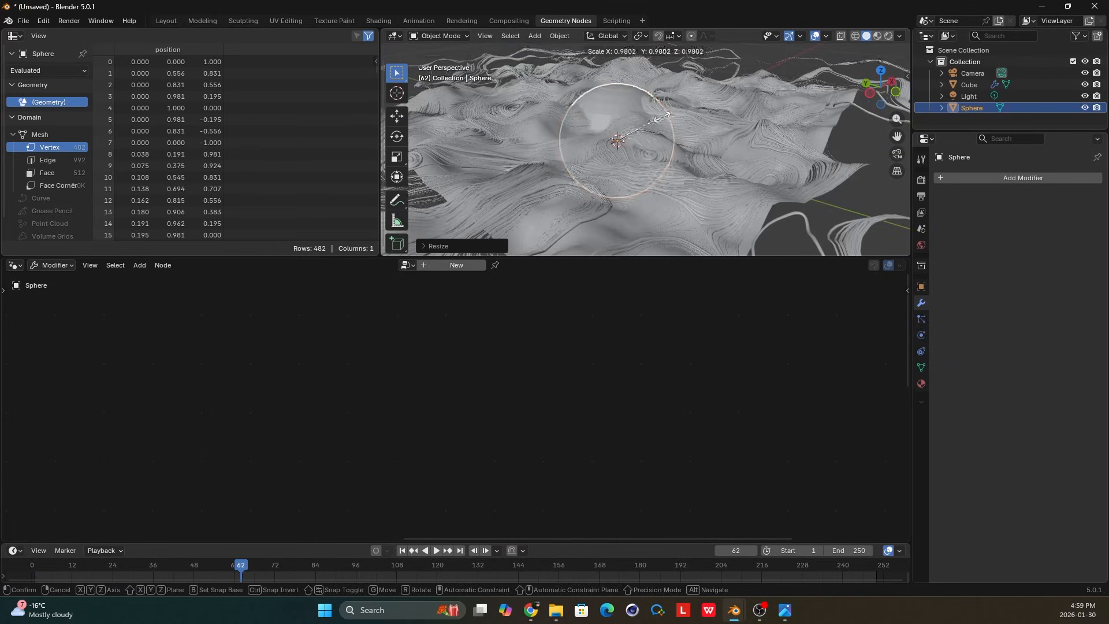
left_click(622, 138)
Move the small sphere up so it rests above the terrain surface.
middle_click_drag(621, 138, 564, 131)
key("g")
left_click(522, 139)
key("g")
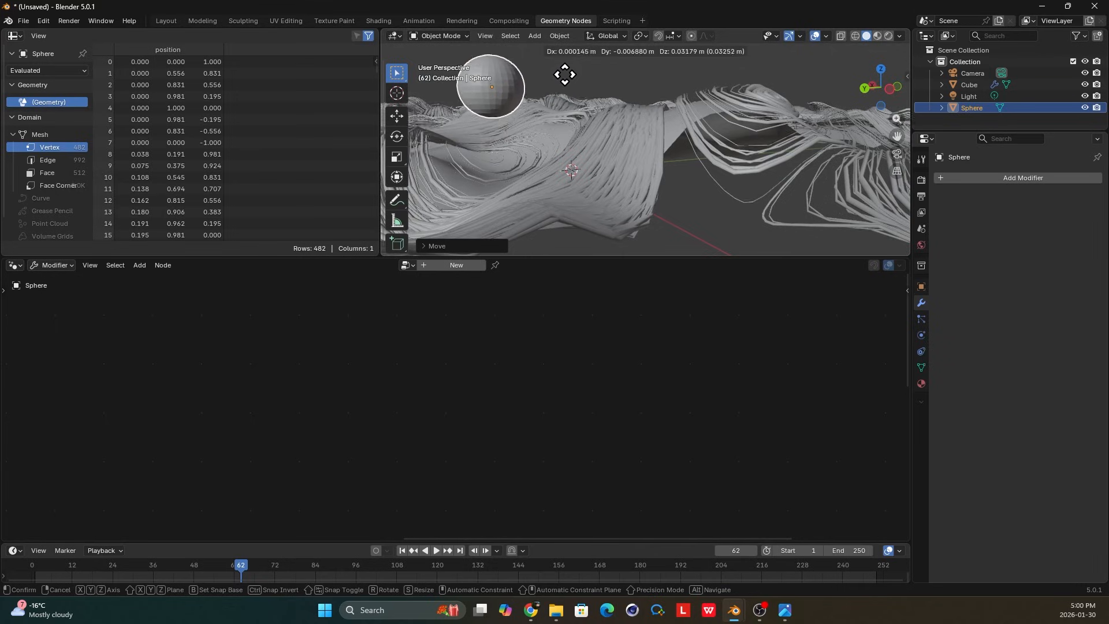
left_click(565, 70)
middle_click_drag(566, 68, 655, 143)
right_click(616, 91)
left_click(616, 88)
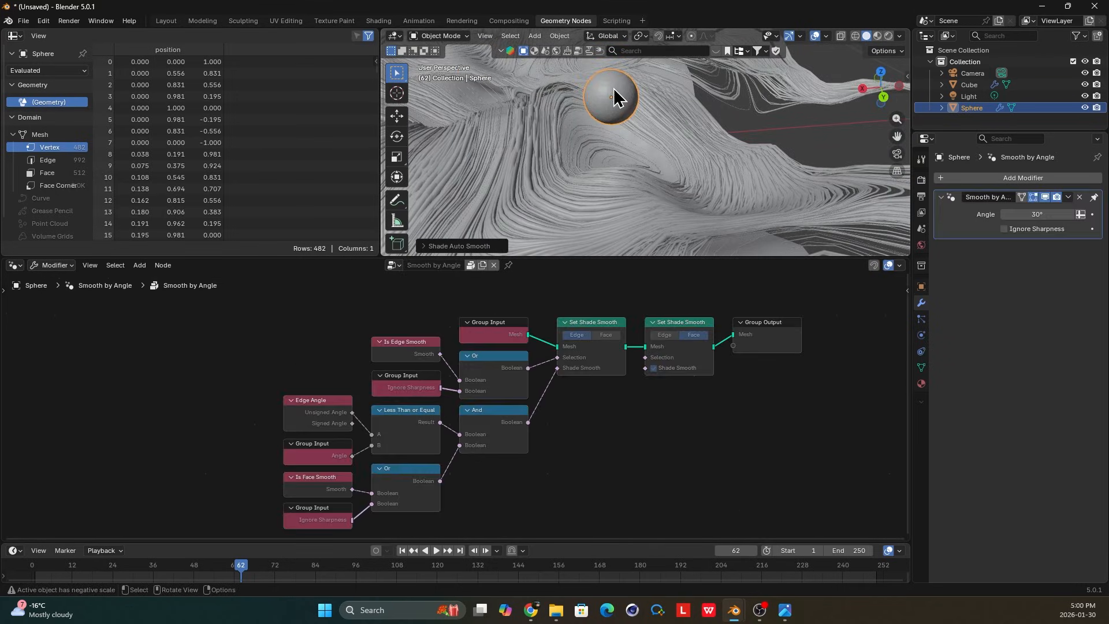
key("ctrl+z")
Apply Shade Smooth to the sphere and examine it against the tube terrain.
right_click(618, 93)
left_click(604, 79)
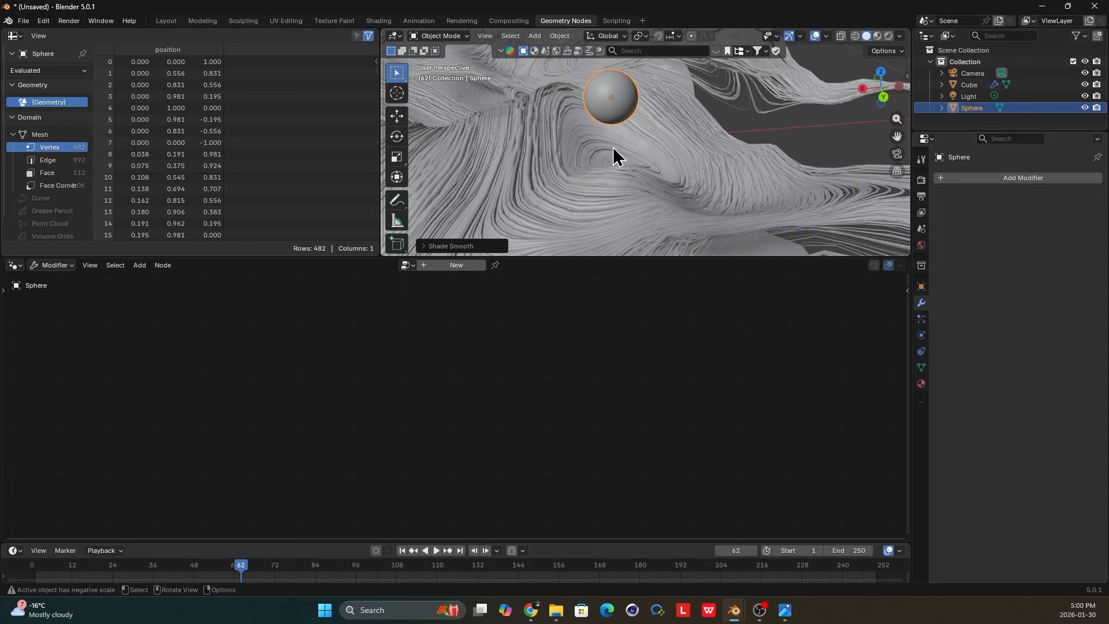
middle_click_drag(612, 147, 494, 133)
left_click(587, 209)
middle_click_drag(586, 209, 650, 186)
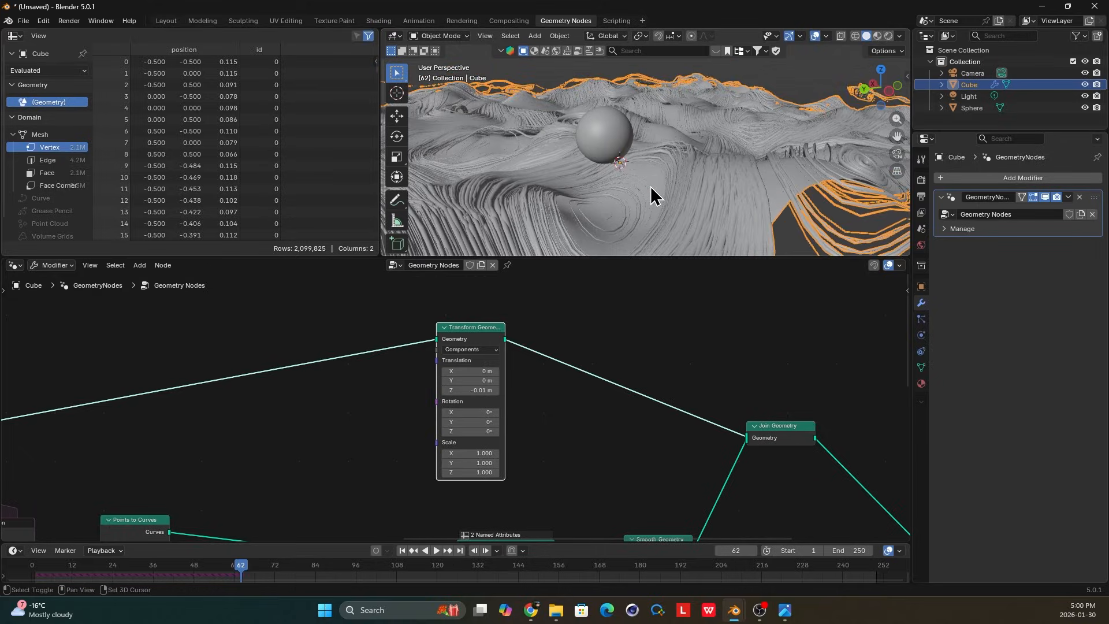
left_click(819, 71)
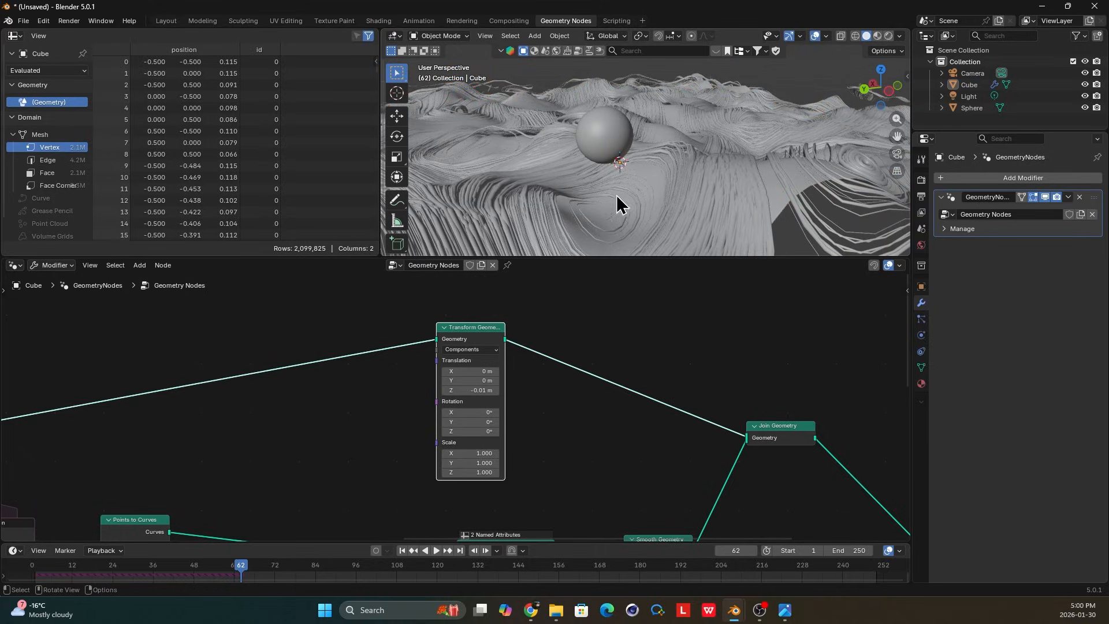
Reselect the terrain object and insert a Set Material node between Transform Geometry and Join Geometry.
scroll(512, 396, "down", 5)
left_click(635, 224)
scroll(567, 389, "down", 3)
middle_click_drag(566, 389, 552, 416)
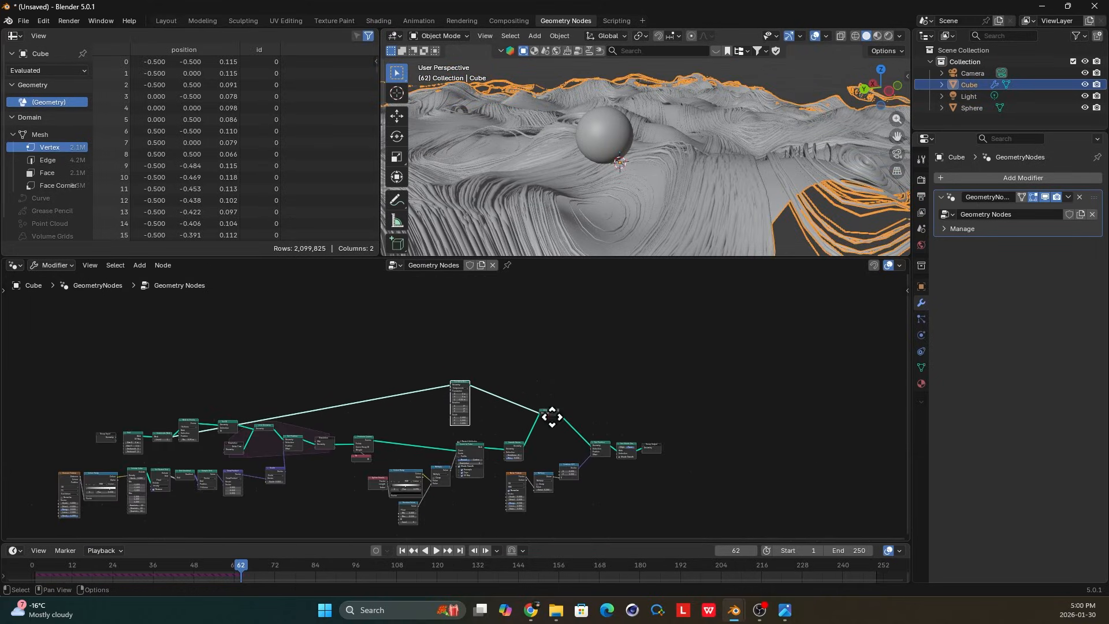
scroll(601, 424, "up", 4)
left_click(577, 376)
key("shift+a")
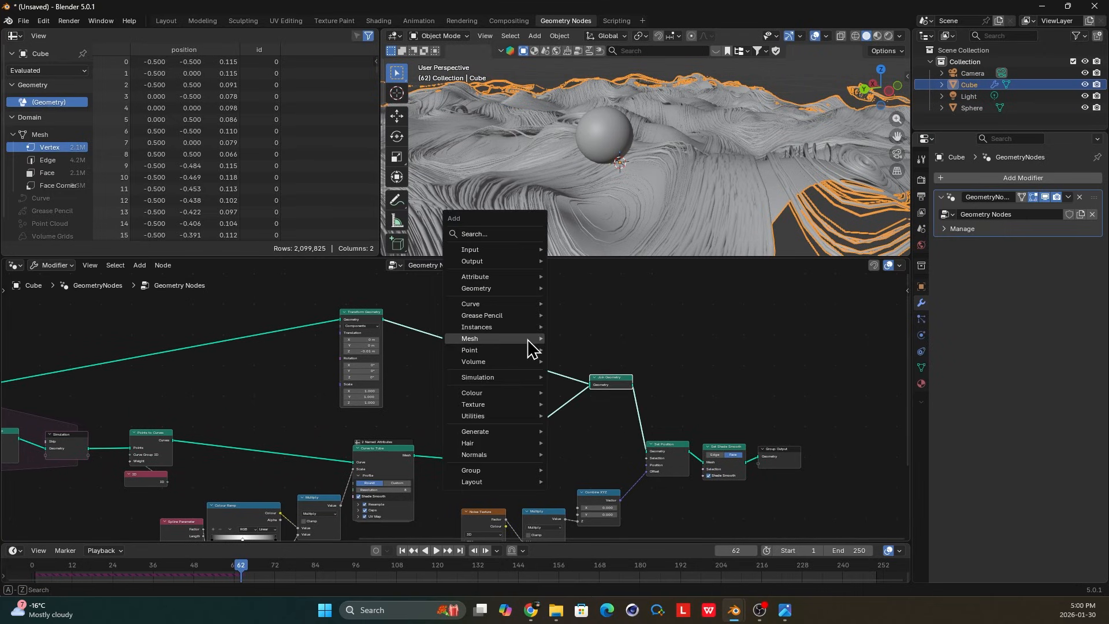
type("set")
left_click(589, 374)
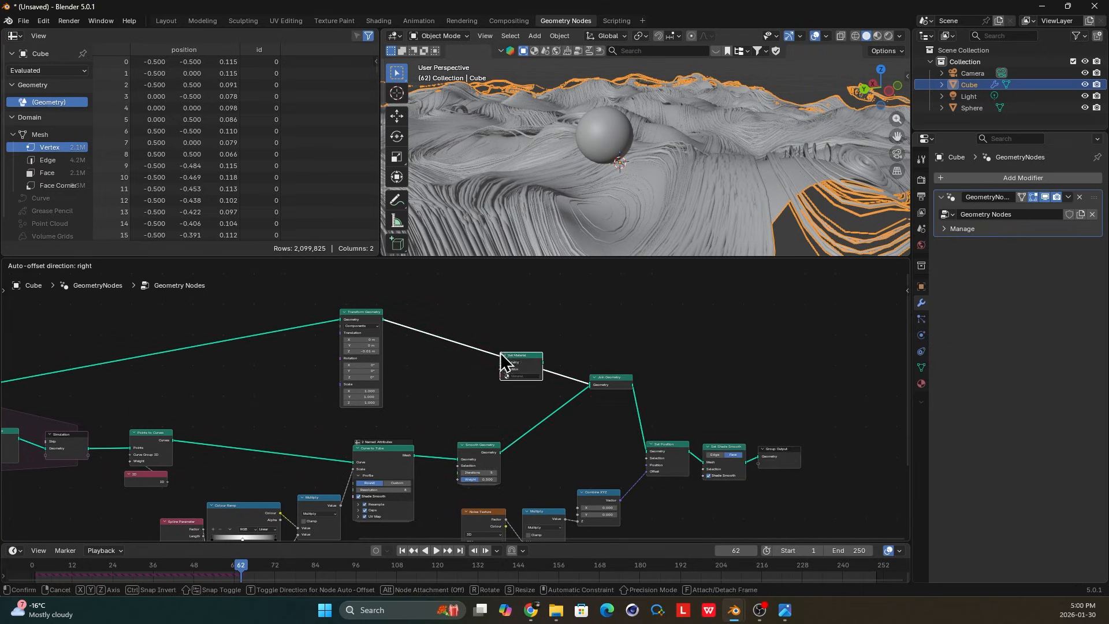
left_click(516, 365)
Duplicate the Set Material node onto the link between Smooth Geometry and Join Geometry and tidy the nodes' placement.
key("shift+d")
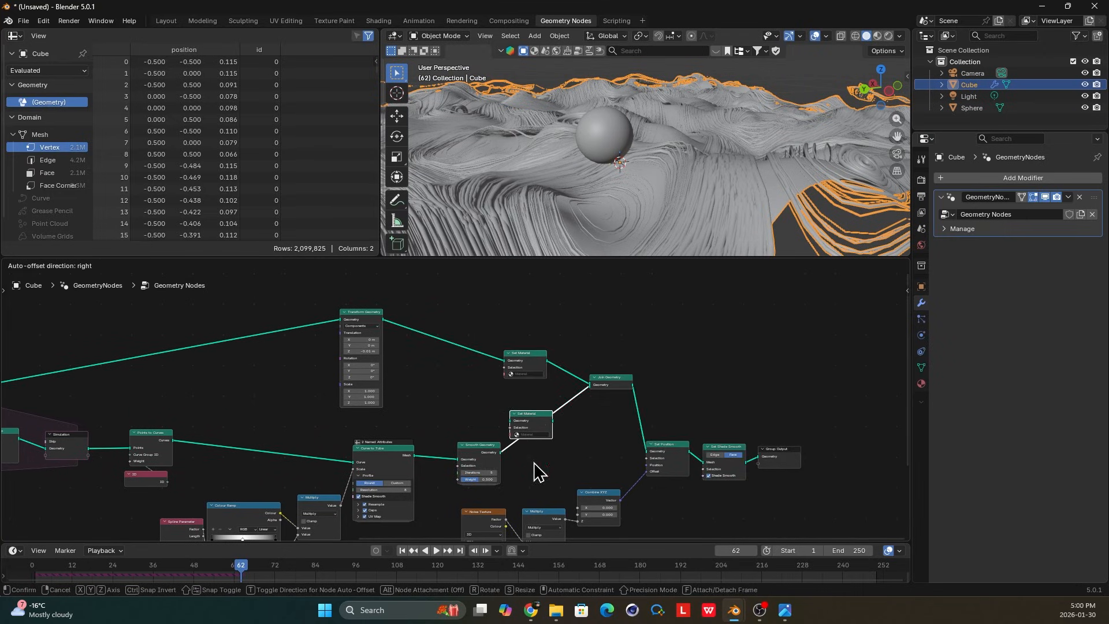
left_click(536, 461)
scroll(540, 422, "up", 3)
middle_click_drag(539, 422, 459, 413)
left_click_drag(473, 337, 487, 338)
scroll(487, 340, "up", 4)
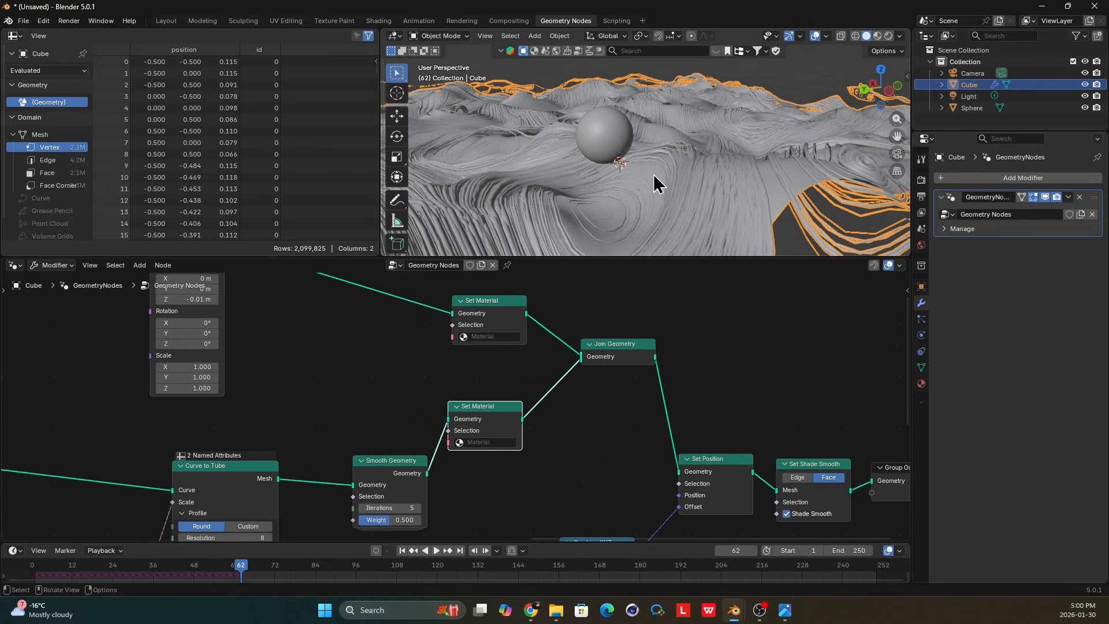
Review the whole node tree from the output back to the initial grid and Voronoi-driven simulation.
scroll(574, 408, "down", 6)
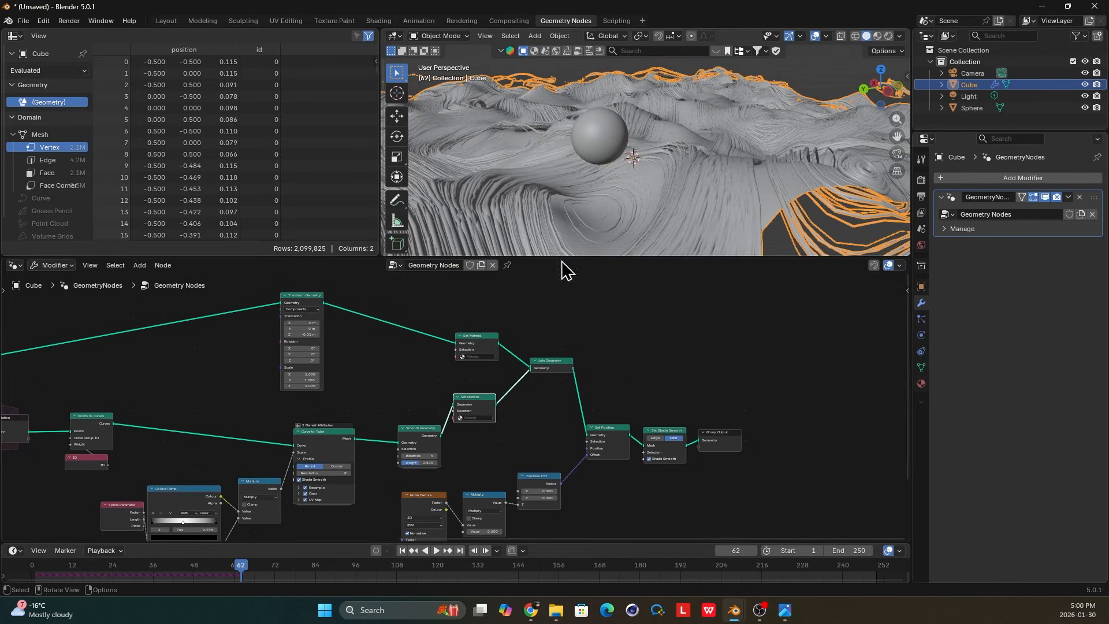
scroll(574, 407, "down", 4)
scroll(621, 426, "up", 2)
middle_click_drag(650, 435, 558, 399)
scroll(570, 398, "up", 2)
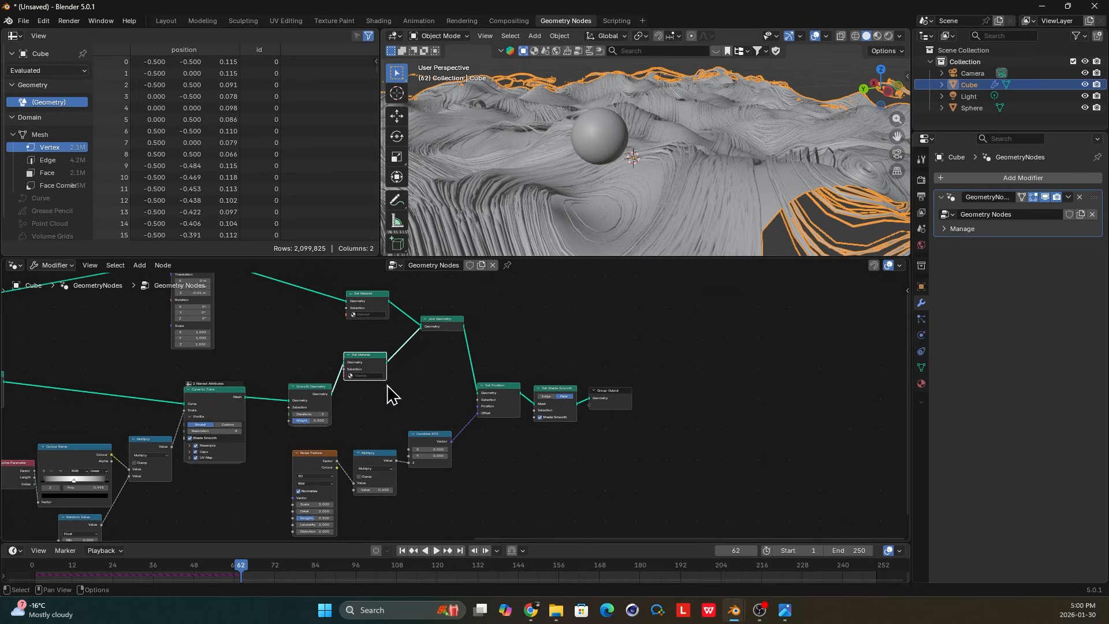
middle_click_drag(388, 395, 563, 376)
scroll(444, 404, "down", 4)
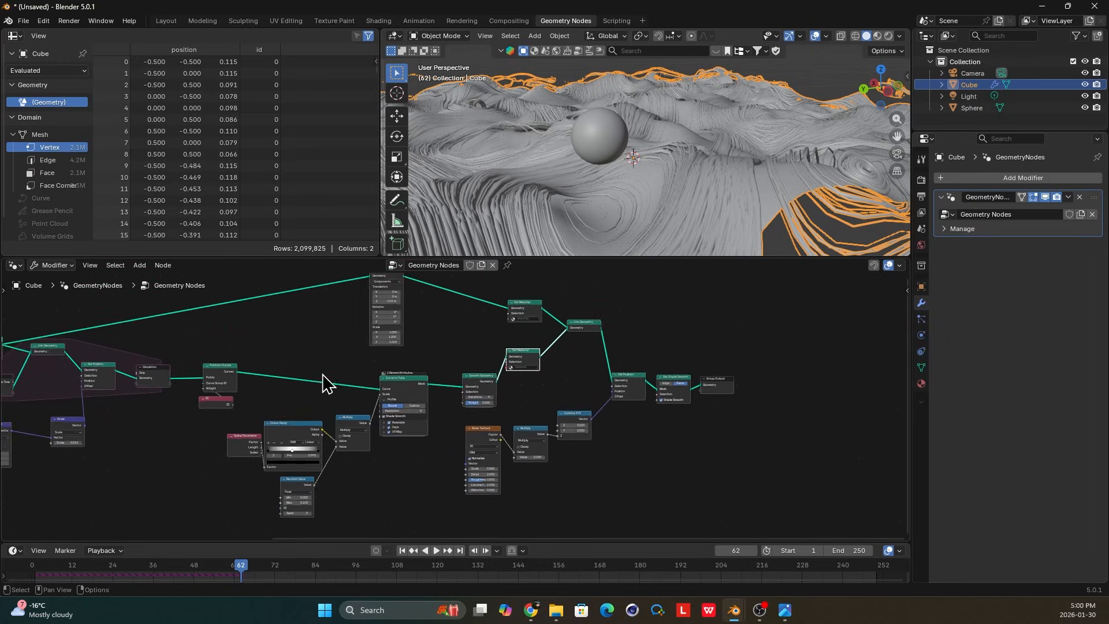
middle_click_drag(324, 383, 570, 344)
middle_click_drag(202, 385, 446, 373)
scroll(503, 416, "down", 2)
scroll(512, 347, "down", 2)
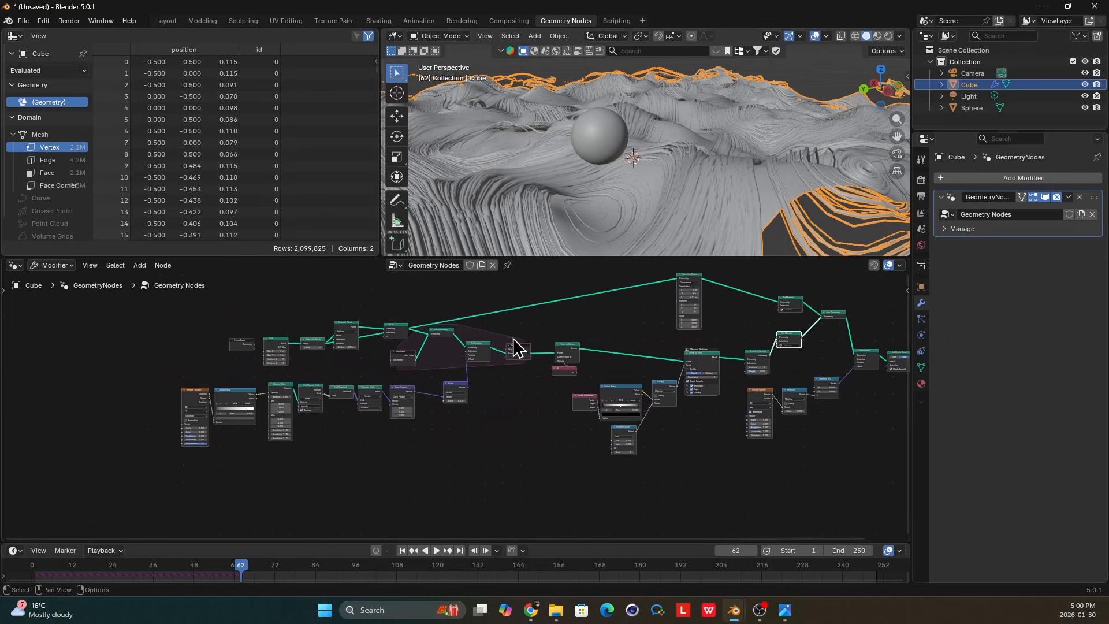
Cut the link between Transform Geometry and its Set Material node to take the base surface out of the result.
middle_click_drag(752, 115, 674, 167)
scroll(641, 388, "up", 2)
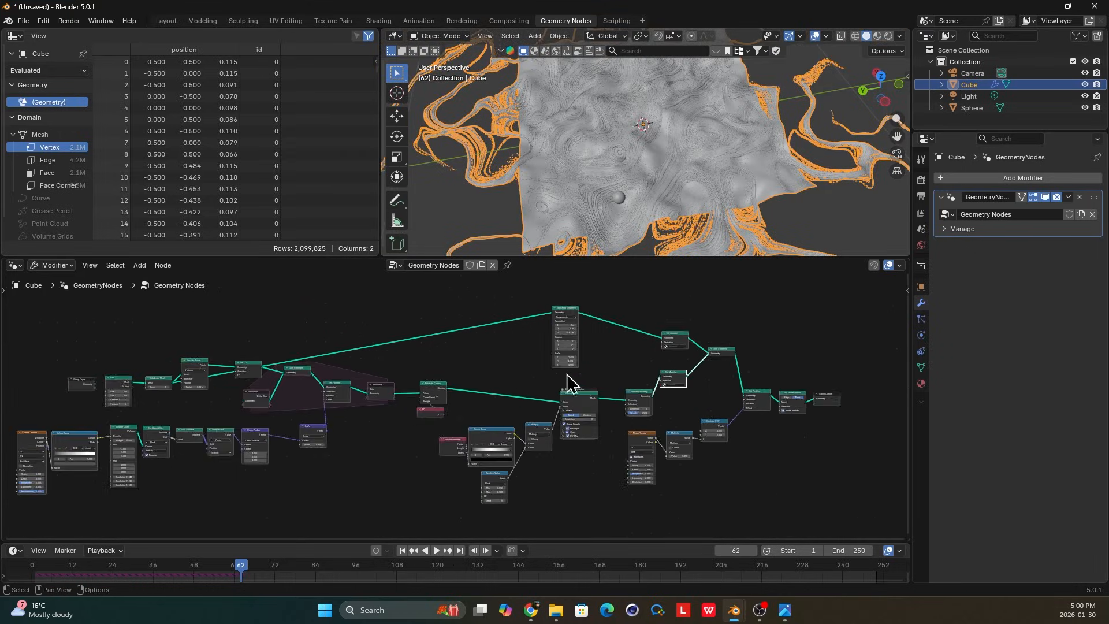
right_click_drag(708, 291, 711, 289, "ctrl")
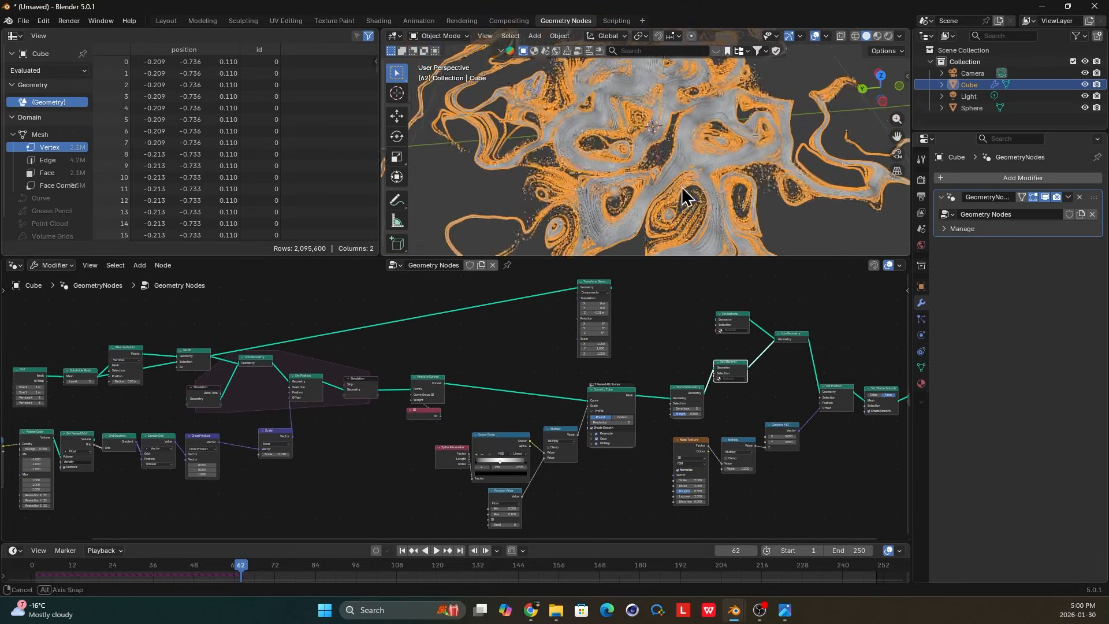
Examine the trail pattern without the base surface from several angles and distances.
middle_click_drag(645, 185, 681, 200)
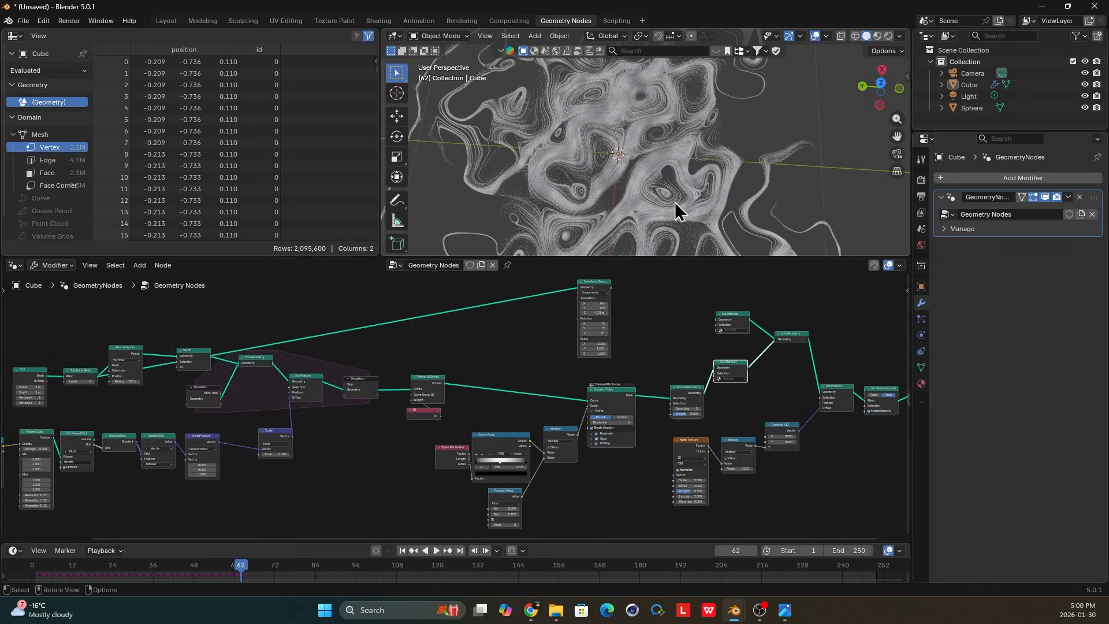
scroll(626, 213, "up", 3)
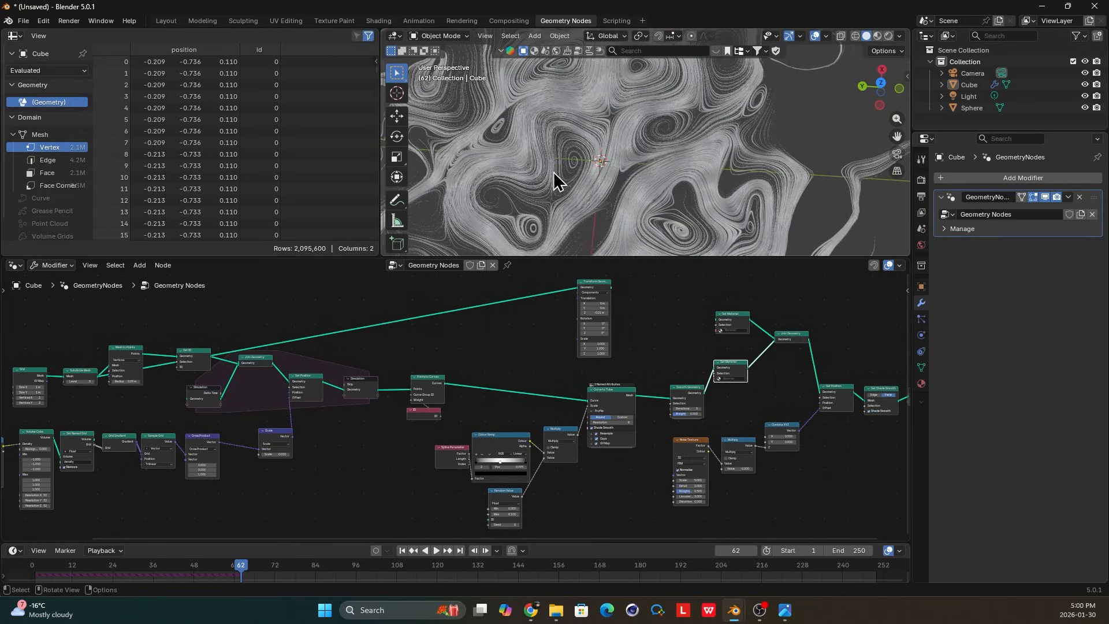
mouse_move(554, 171)
middle_mouse_down()
mouse_move(561, 165)
mouse_move(545, 163)
middle_mouse_up()
middle_click_drag(520, 203, 624, 178)
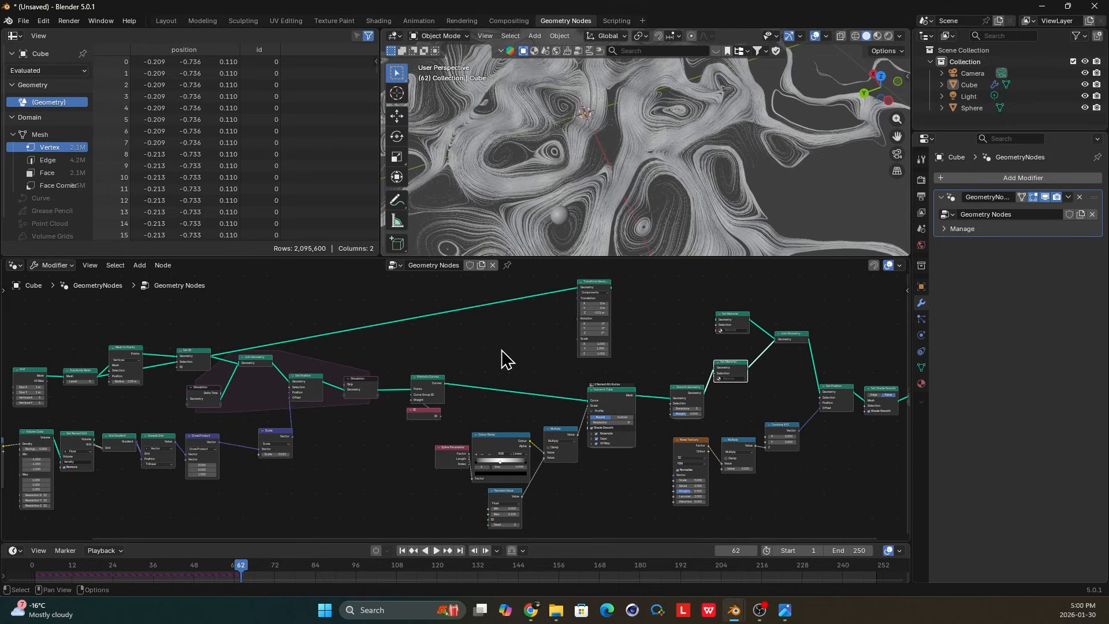
Adjust the Scale node's position and move the chain from Voronoi Texture through Sample Grid away from Cross Product to make room.
middle_click_drag(500, 358, 530, 333)
middle_click_drag(388, 377, 569, 341)
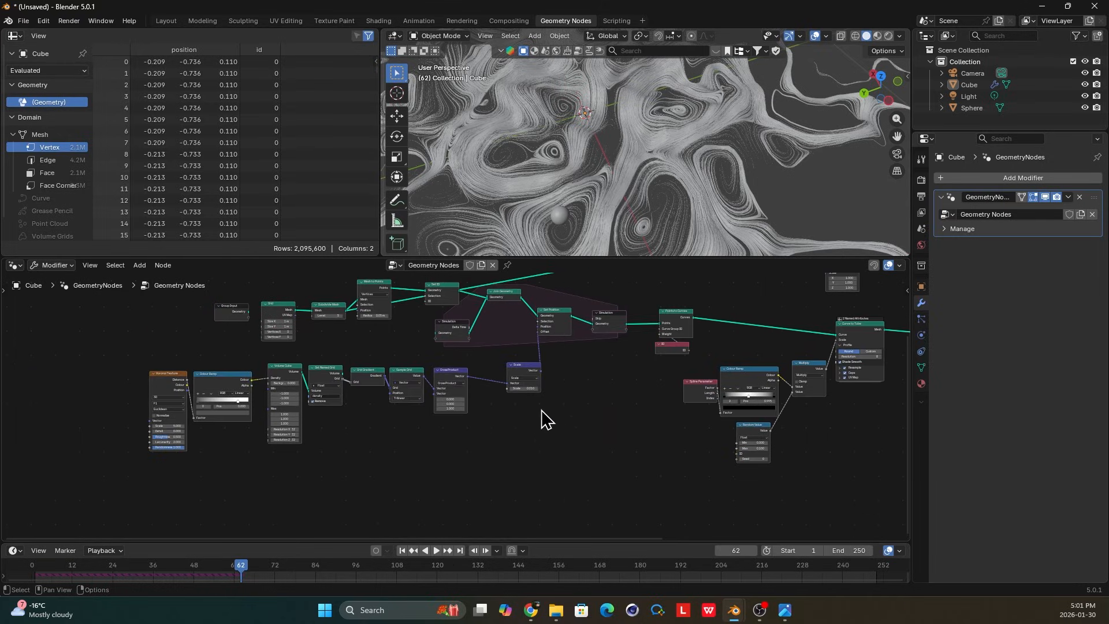
left_click_drag(527, 378, 500, 376)
middle_click_drag(379, 396, 424, 375)
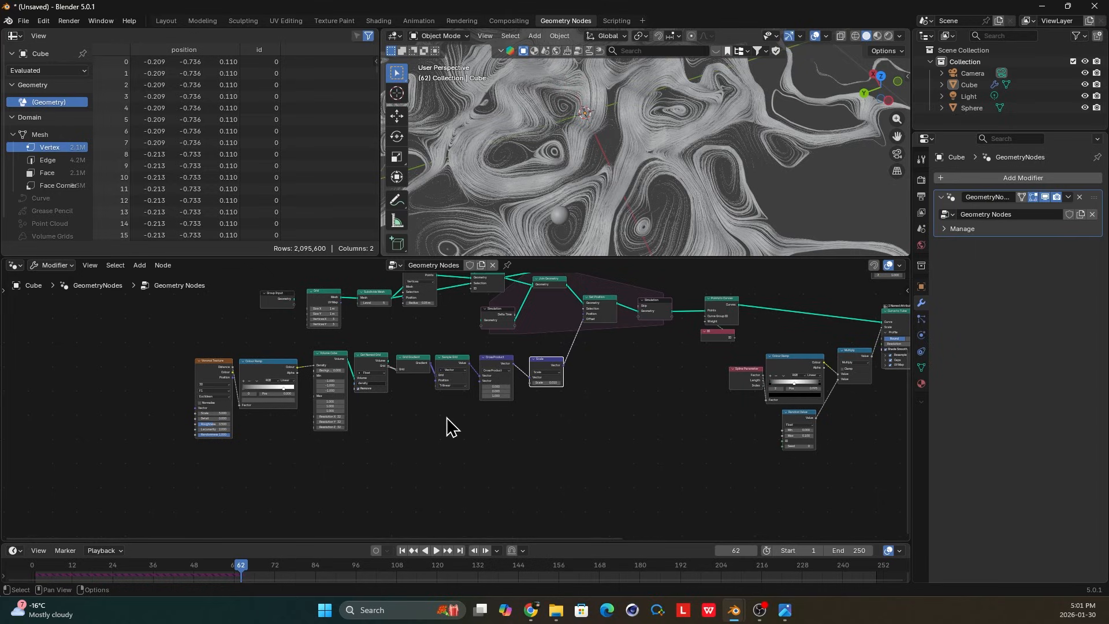
left_click_drag(447, 425, 199, 370)
scroll(465, 374, "up", 2)
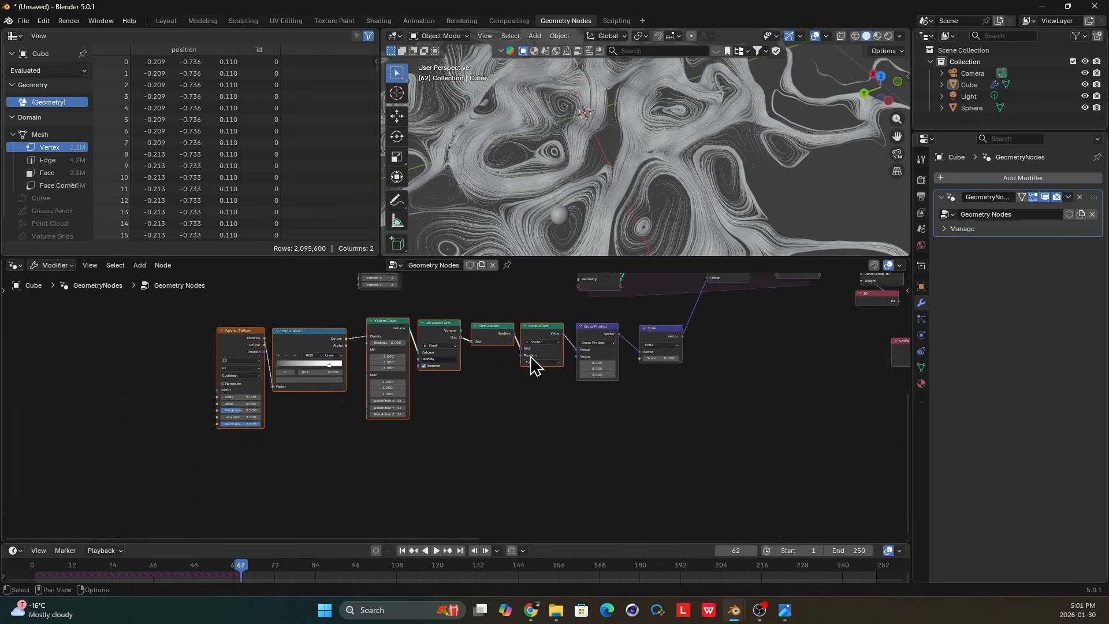
left_click_drag(522, 321, 358, 324)
scroll(370, 393, "down", 1)
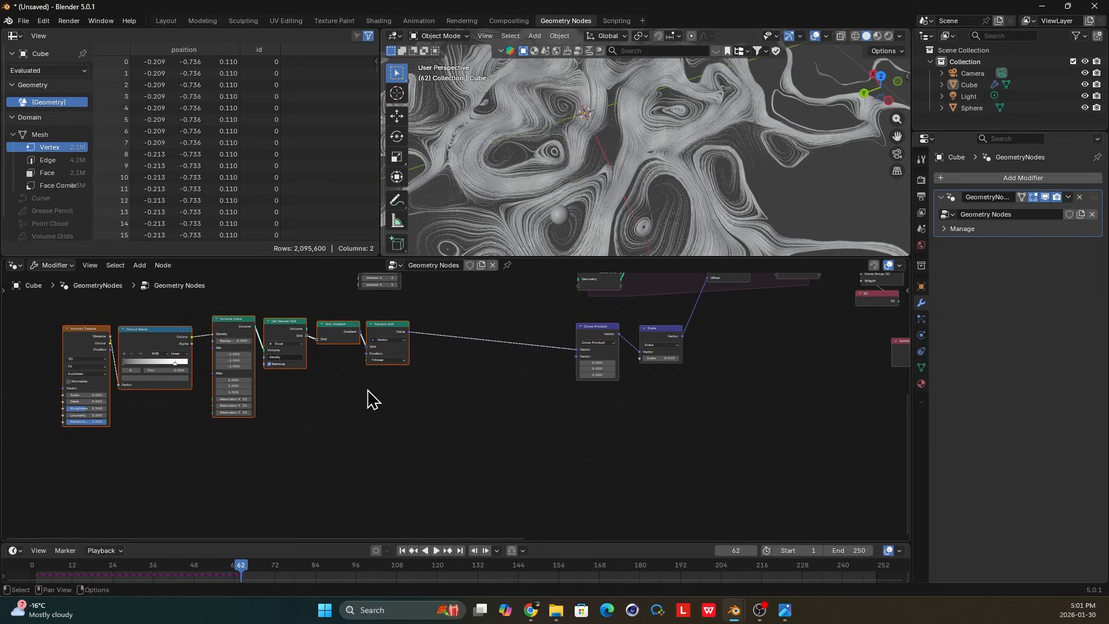
Join the Voronoi Texture through Sample Grid nodes in a new frame labelled "First nice method".
key("shift+p")
scroll(192, 327, "up", 2)
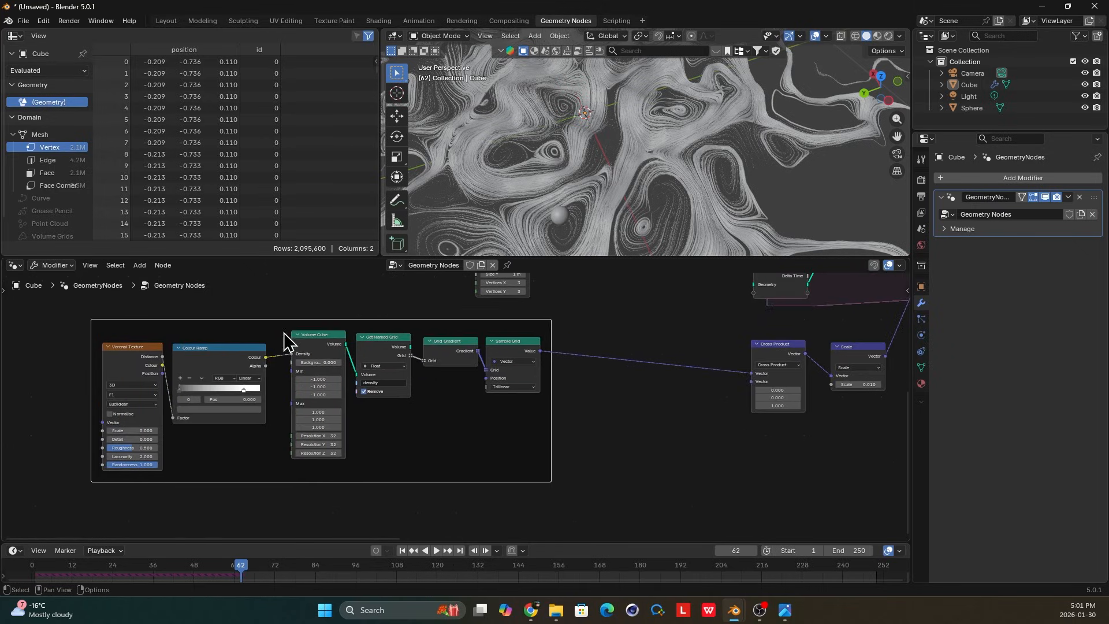
right_click(287, 340)
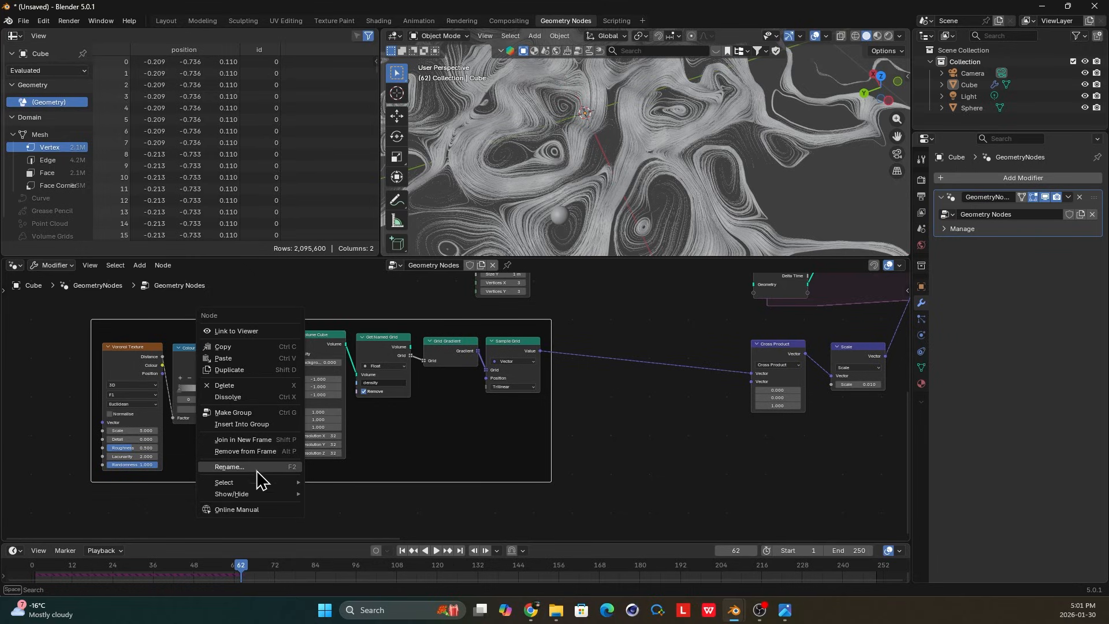
left_click(231, 466)
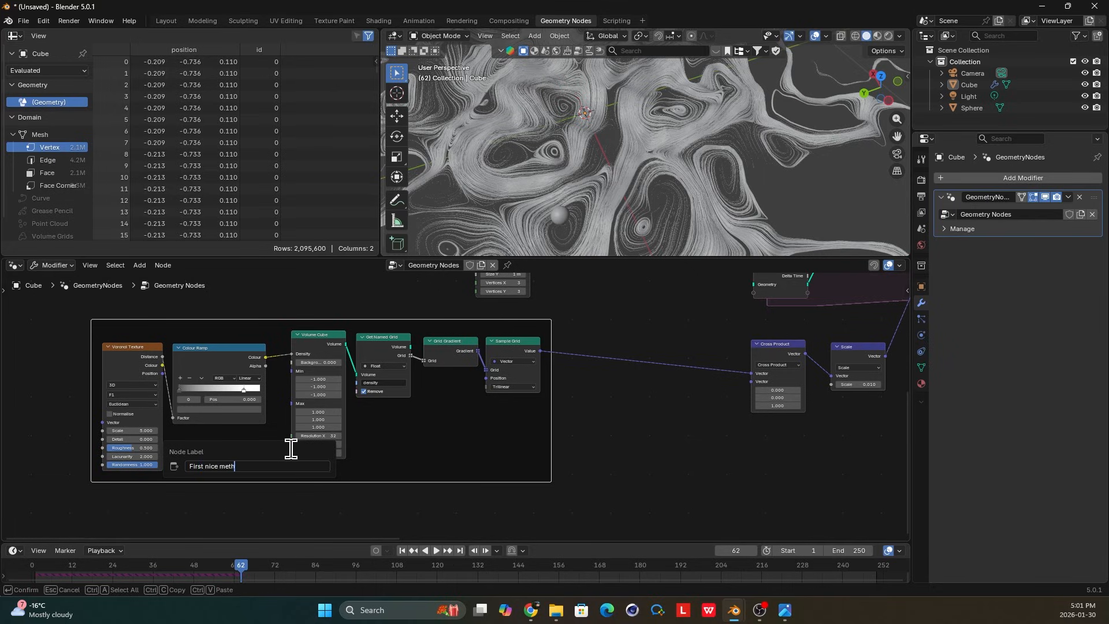
key("Return")
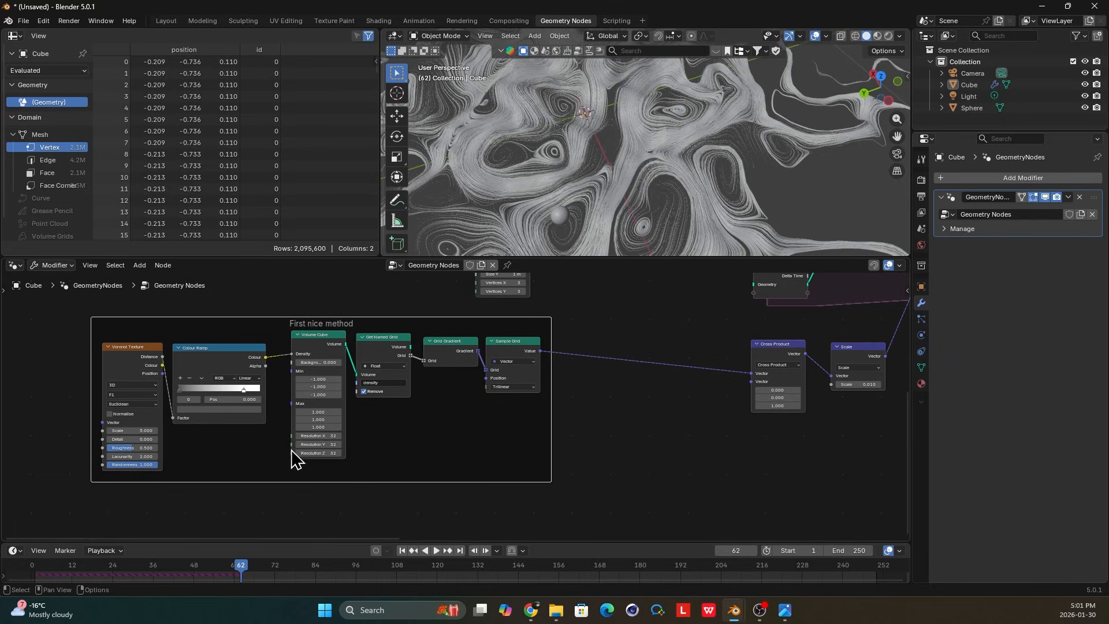
Add a Noise Texture node in the empty space between the framed nodes and the Cross Product node.
middle_click_drag(725, 382, 635, 359)
key("shift+a")
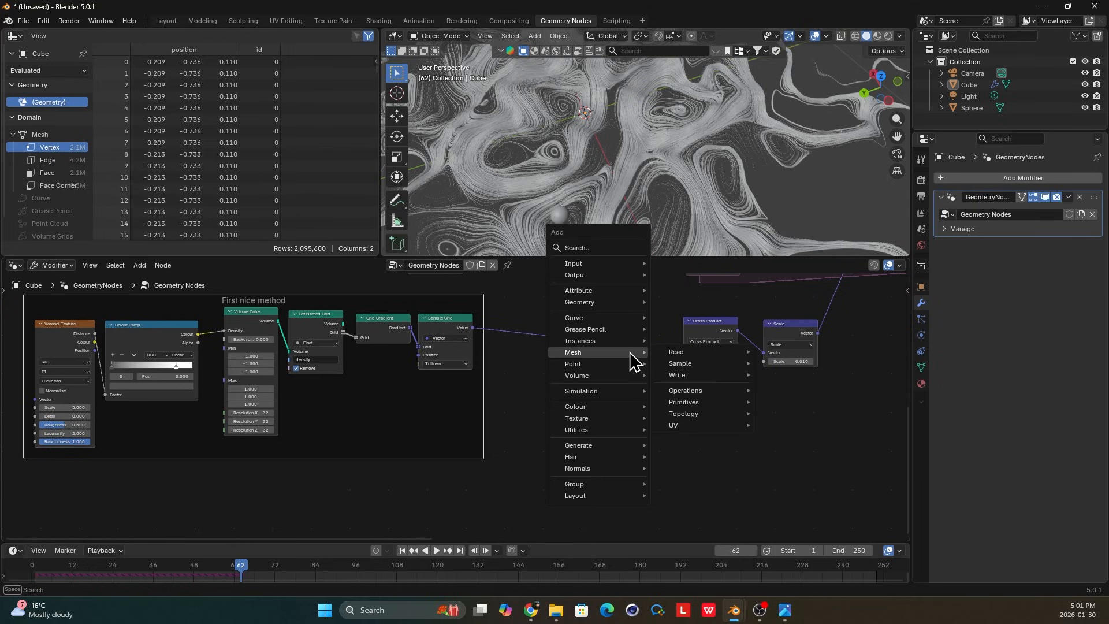
type("nois")
left_click(689, 375)
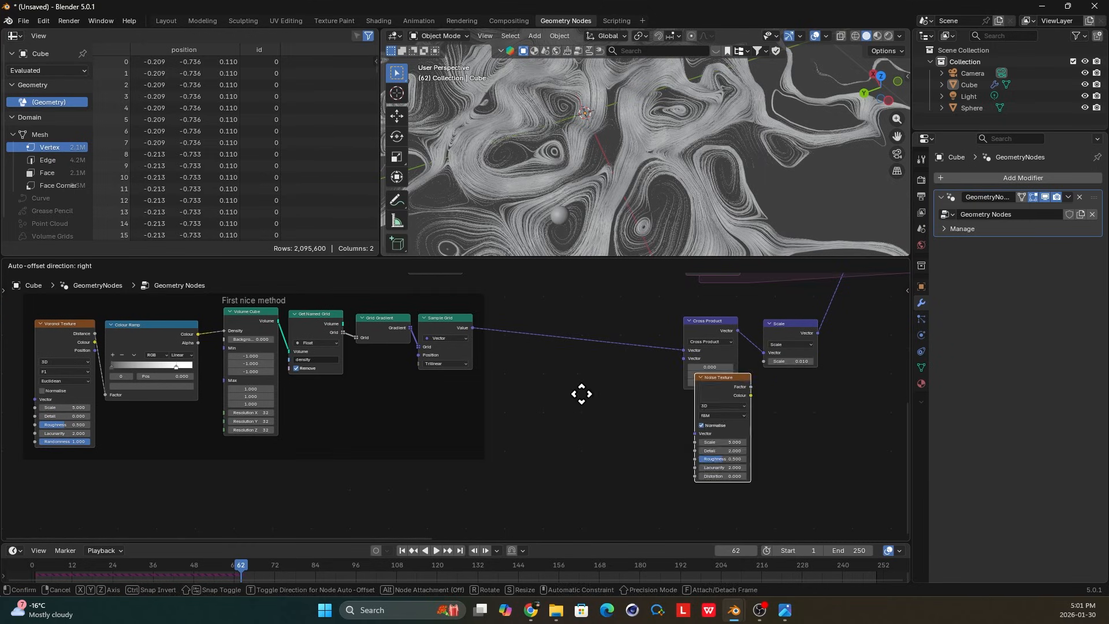
left_click(547, 403)
Turn off Normalise on the new Noise Texture and connect its Colour output to the Cross Product's first vector input.
scroll(604, 419, "up", 1)
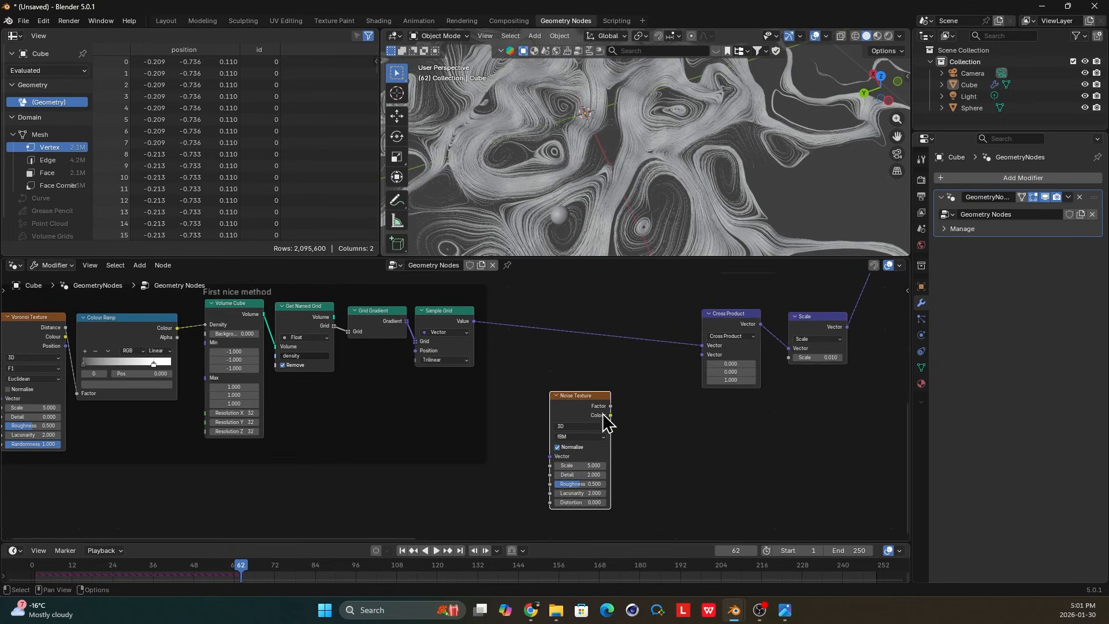
left_click(578, 448)
middle_click_drag(583, 453, 523, 462)
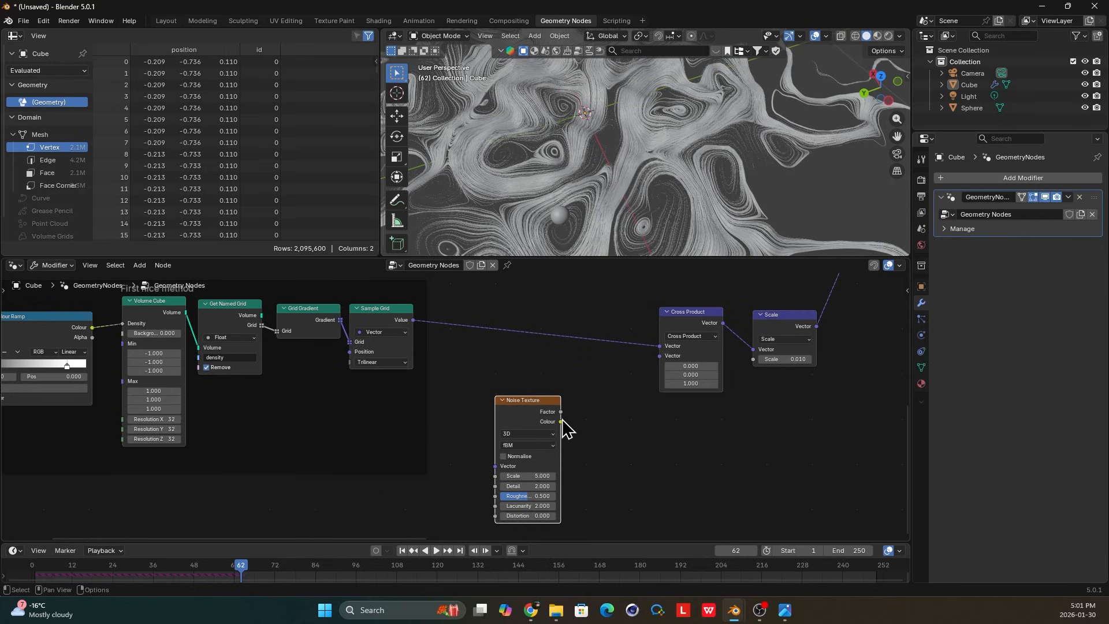
left_click_drag(668, 356, 665, 348)
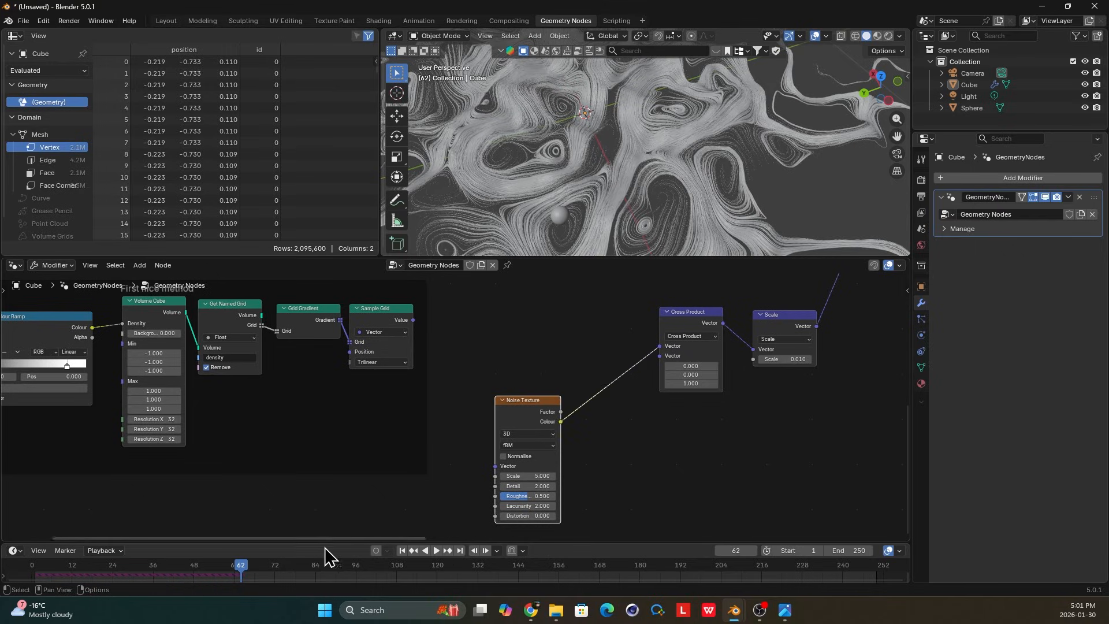
Replay the noise-driven simulation from the start and stop it at frame 70.
left_click_drag(74, 565, 872, 565)
key("space")
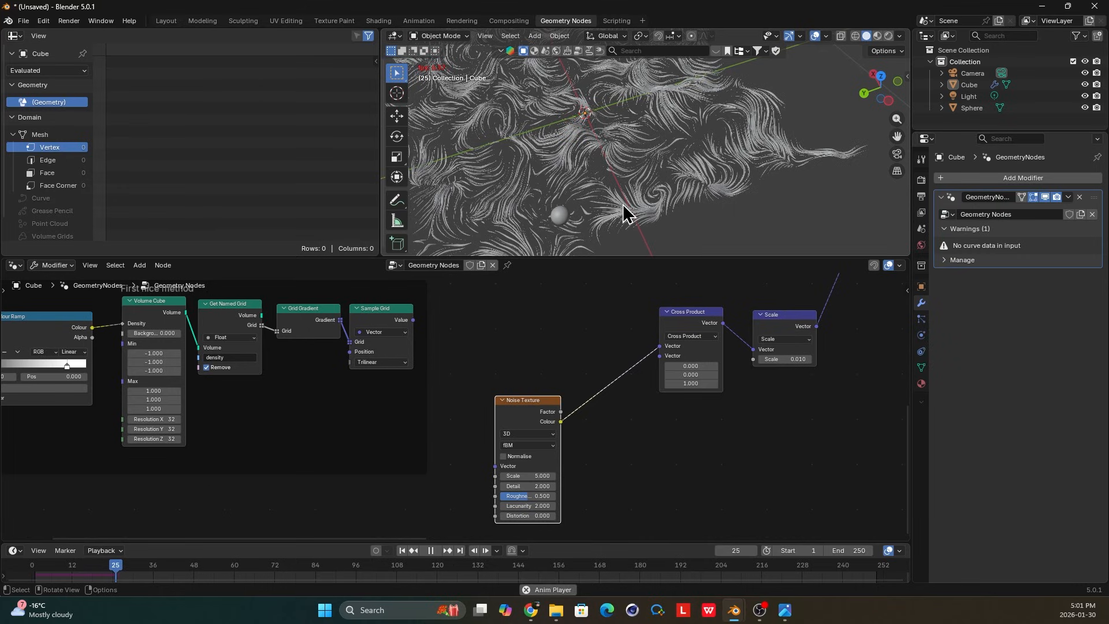
key("space")
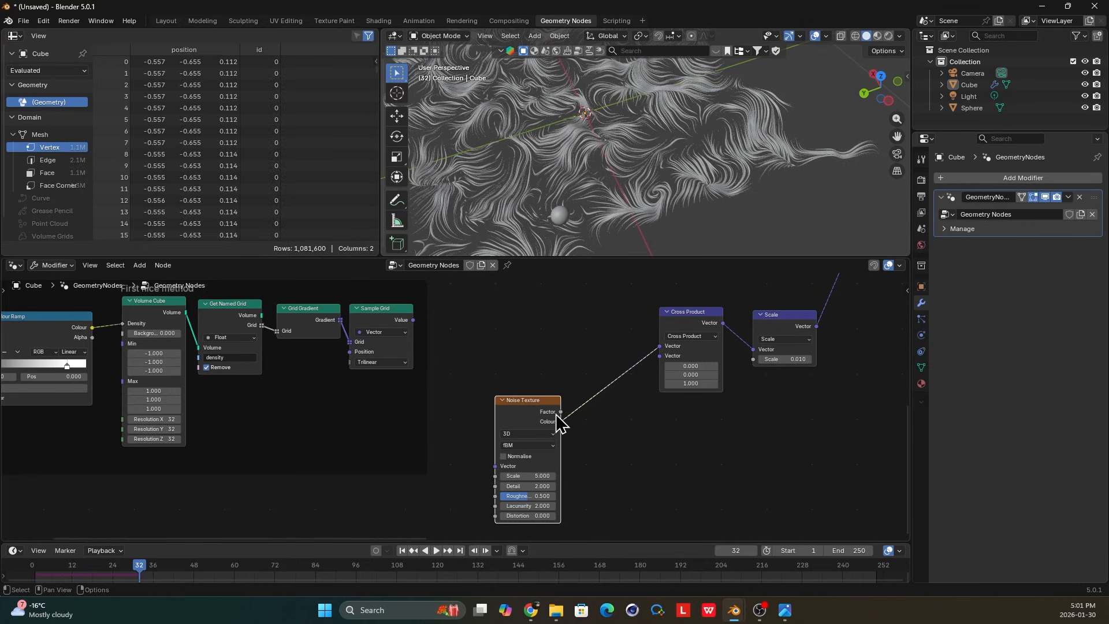
scroll(647, 416, "down", 6)
scroll(595, 378, "up", 1)
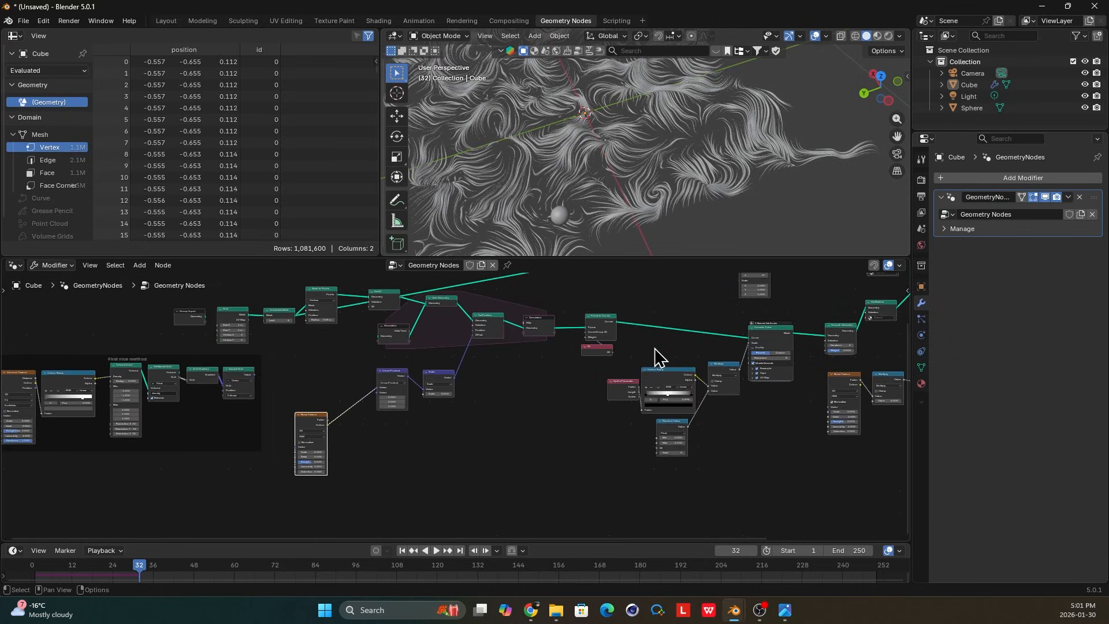
key("space")
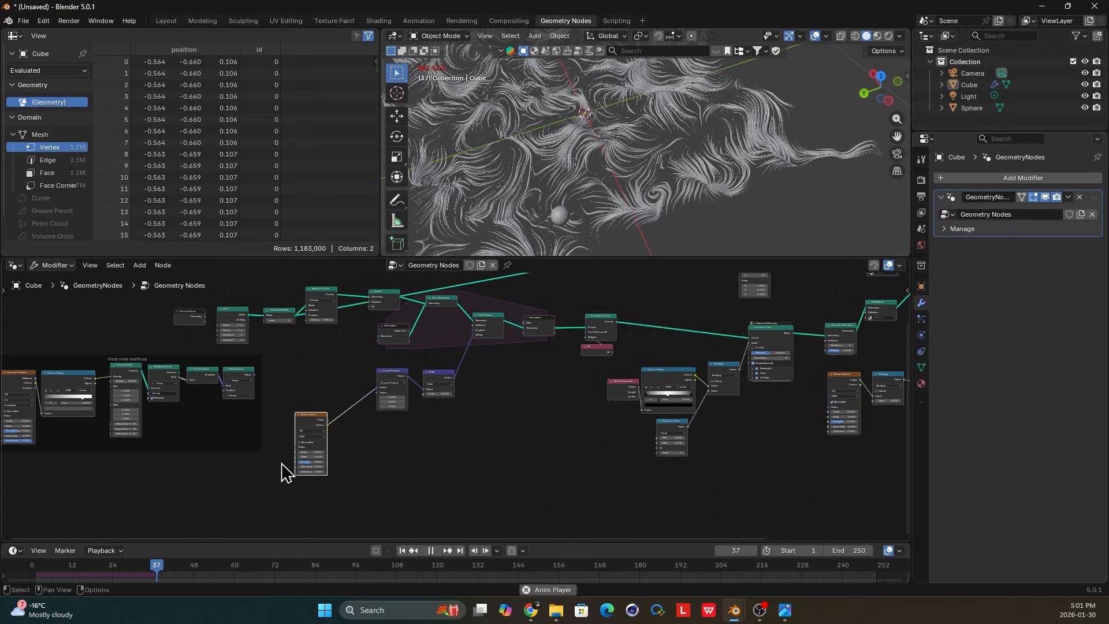
scroll(287, 472, "up", 2)
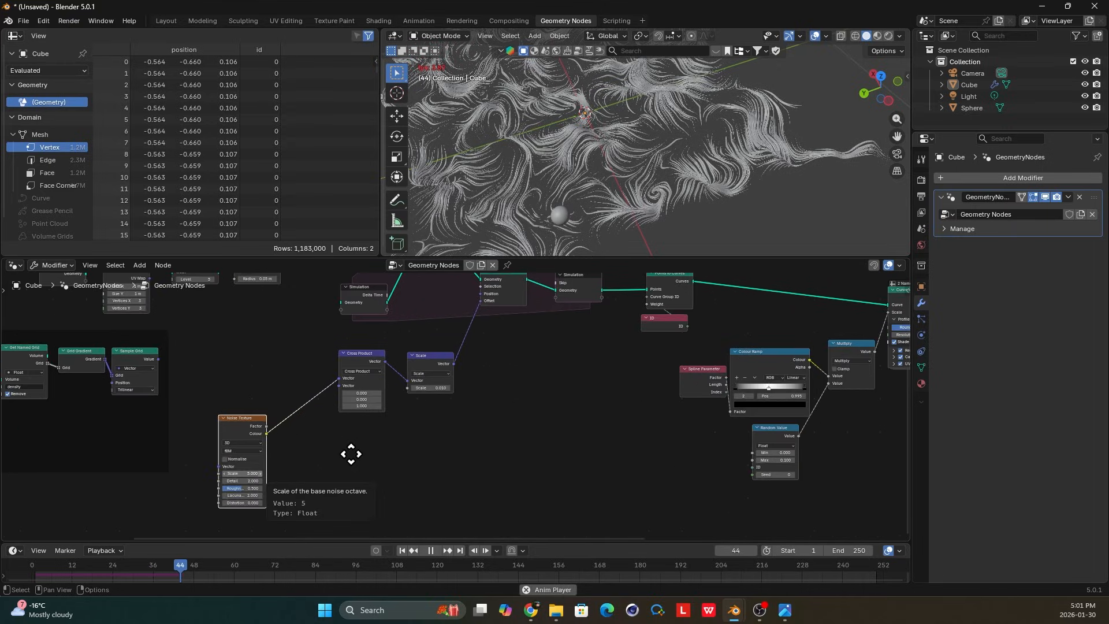
middle_click_drag(351, 454, 354, 461)
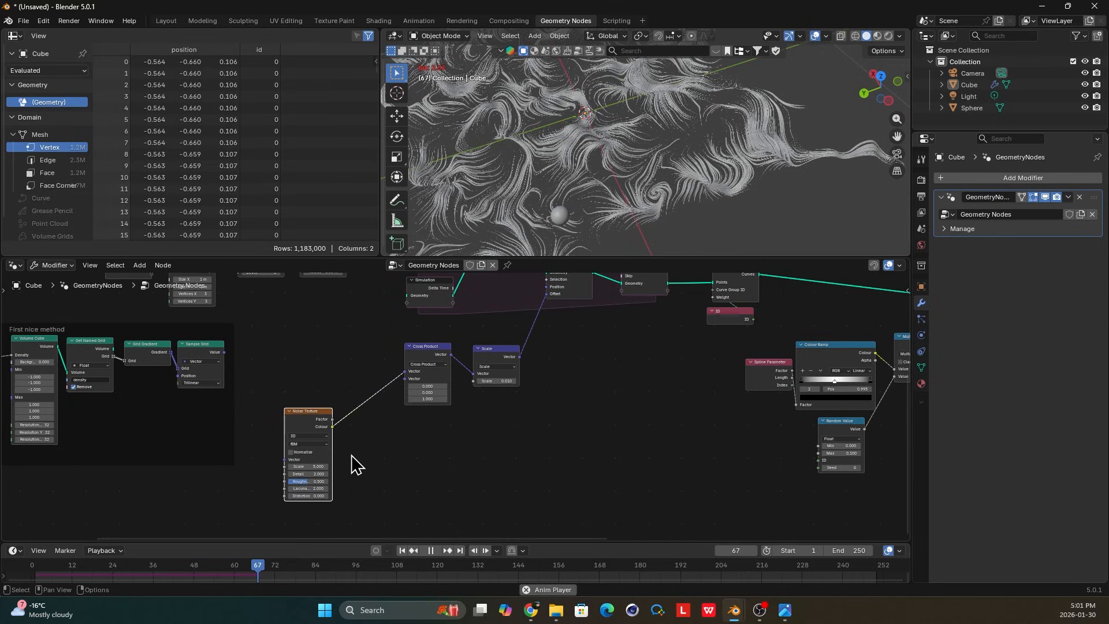
key("space")
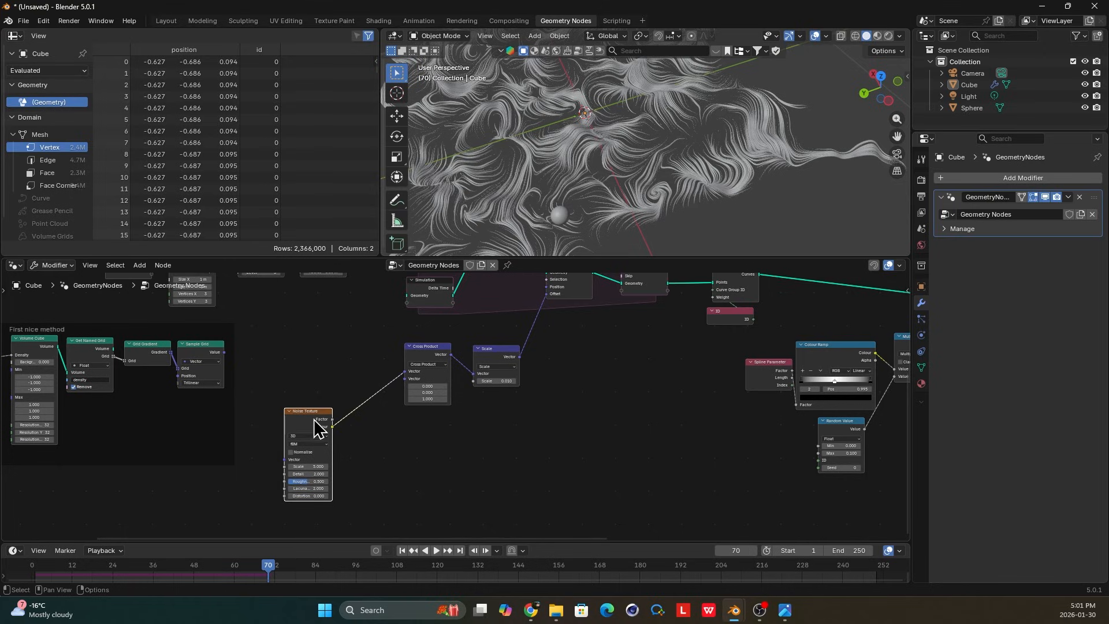
Place the Noise Texture node level with the Cross Product node, leaving a small gap between them.
left_click_drag(316, 428, 363, 370)
scroll(363, 370, "up", 1)
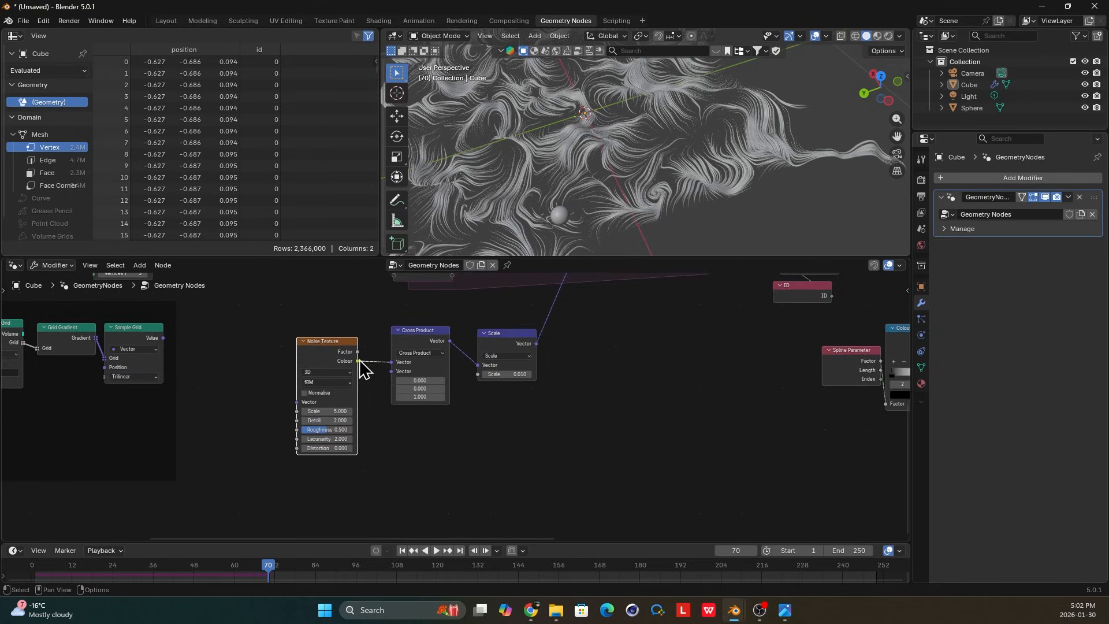
middle_click_drag(360, 361, 406, 384)
left_click_drag(364, 369, 337, 365)
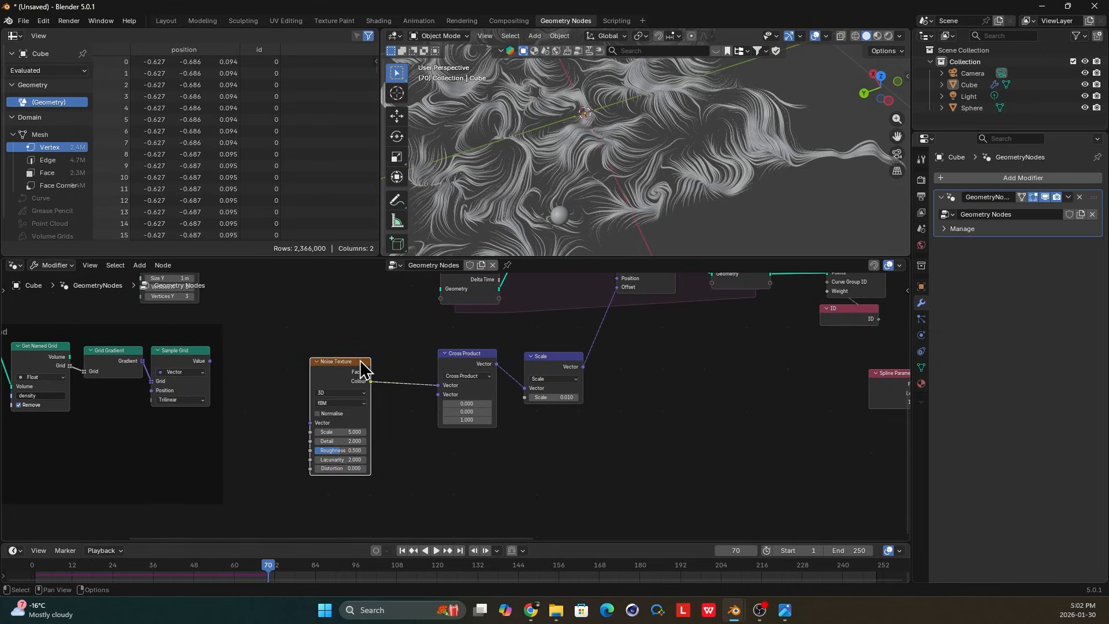
Examine the noise-driven swirls of the trails up close and across the whole surface.
middle_click_drag(670, 188, 535, 192)
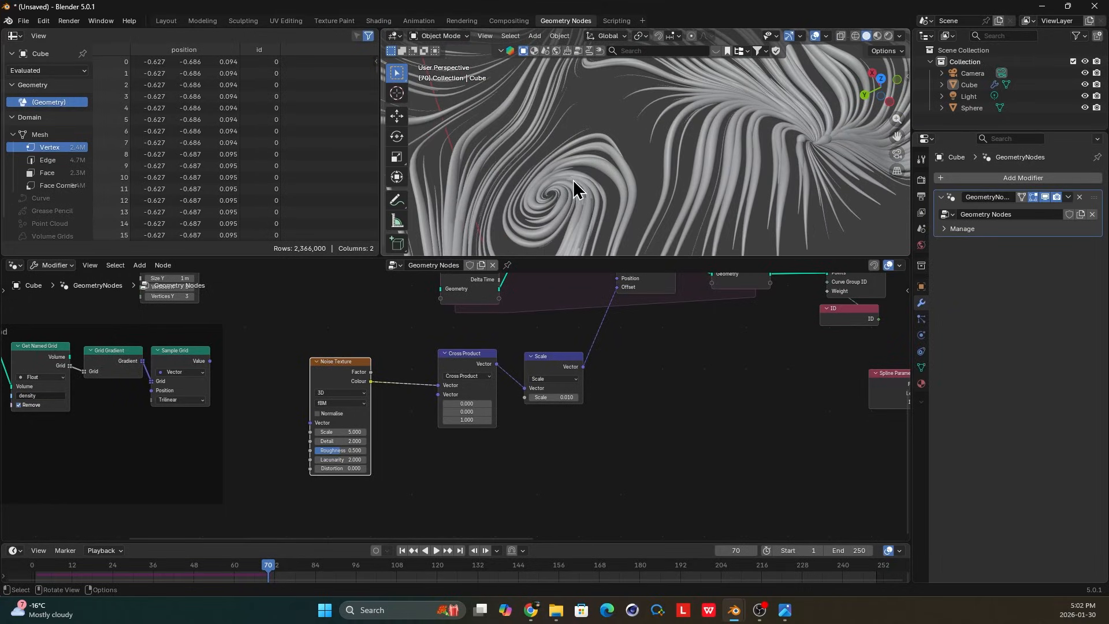
scroll(574, 189, "down", 7)
scroll(664, 391, "down", 9)
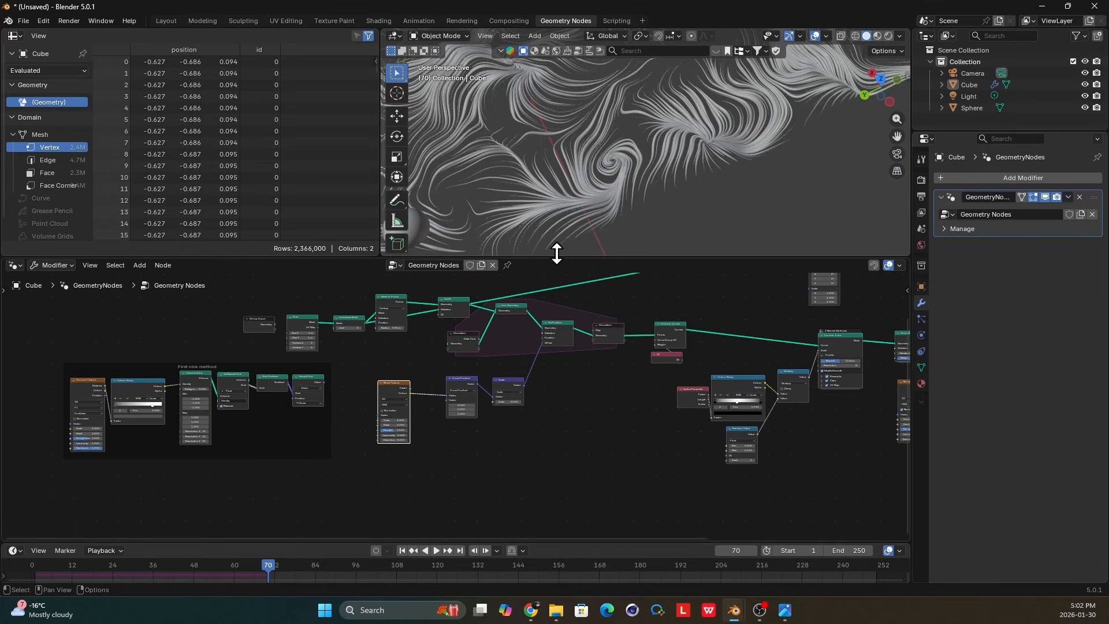
scroll(603, 175, "up", 3)
mouse_move(603, 176)
middle_mouse_down()
mouse_move(567, 154)
mouse_move(629, 125)
mouse_move(628, 168)
mouse_move(663, 161)
mouse_move(547, 183)
mouse_move(663, 188)
mouse_move(572, 203)
mouse_move(590, 176)
middle_mouse_up()
scroll(445, 399, "up", 2)
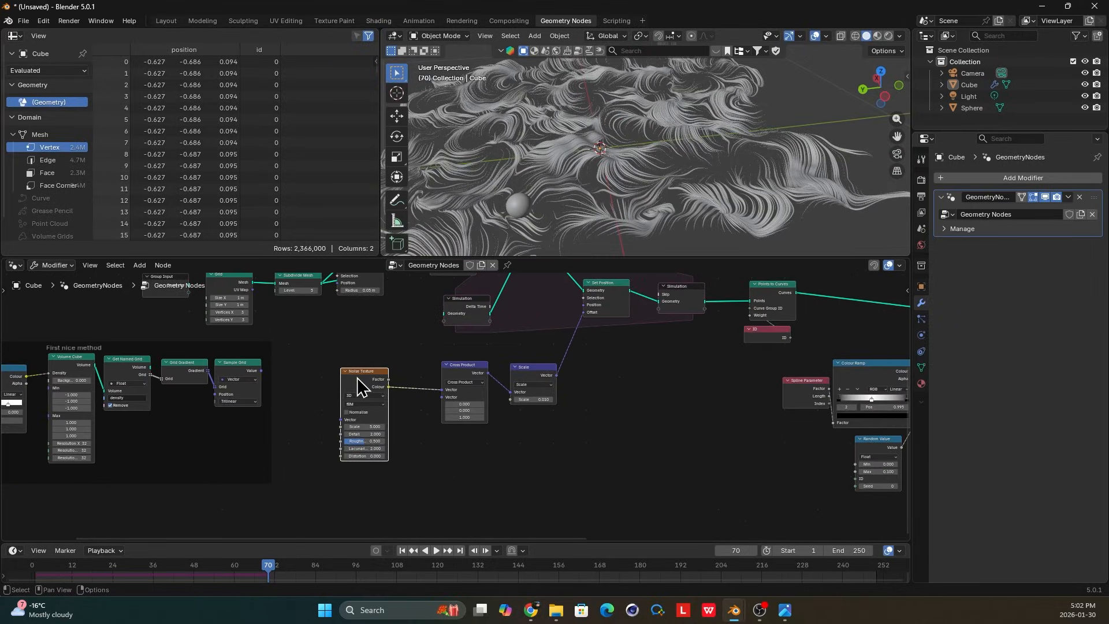
Move the Noise Texture node closer to the Cross Product node it feeds.
left_click_drag(357, 379, 393, 368)
scroll(429, 368, "up", 4)
middle_click_drag(392, 378, 497, 369)
left_click_drag(499, 366, 500, 371)
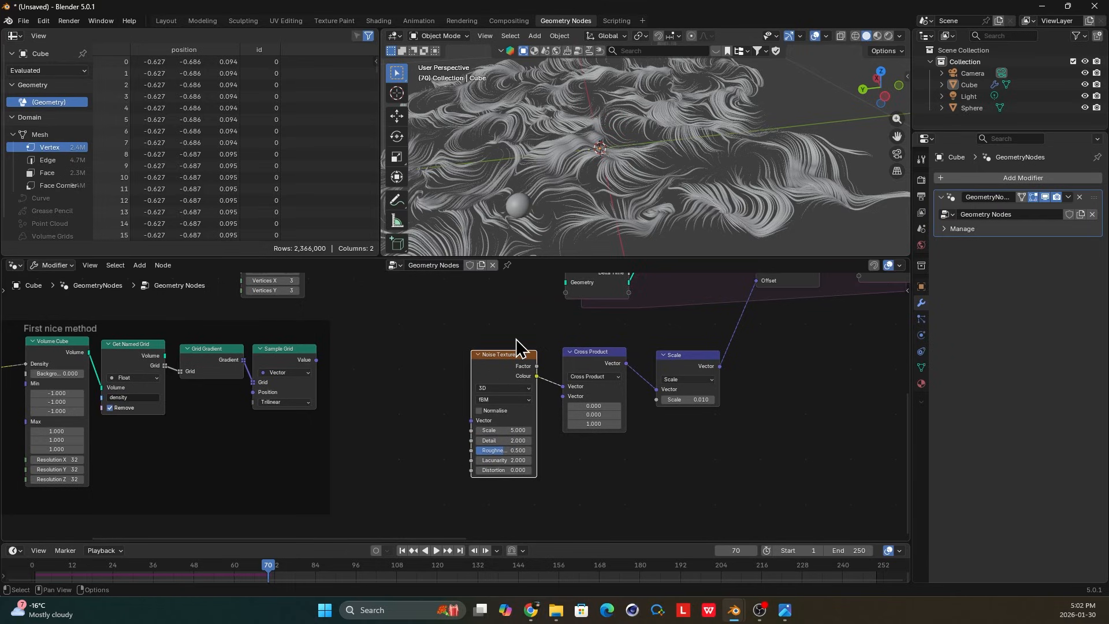
Select the Noise Texture, Cross Product and Scale nodes and move them together beneath the simulation zone.
scroll(516, 346, "down", 6)
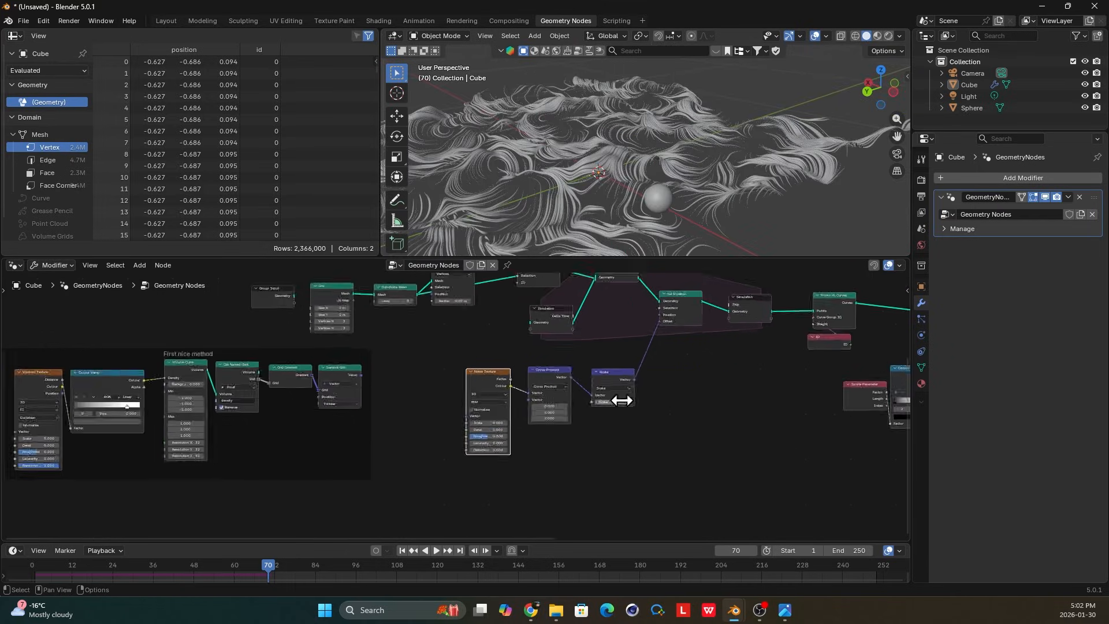
scroll(520, 388, "up", 1)
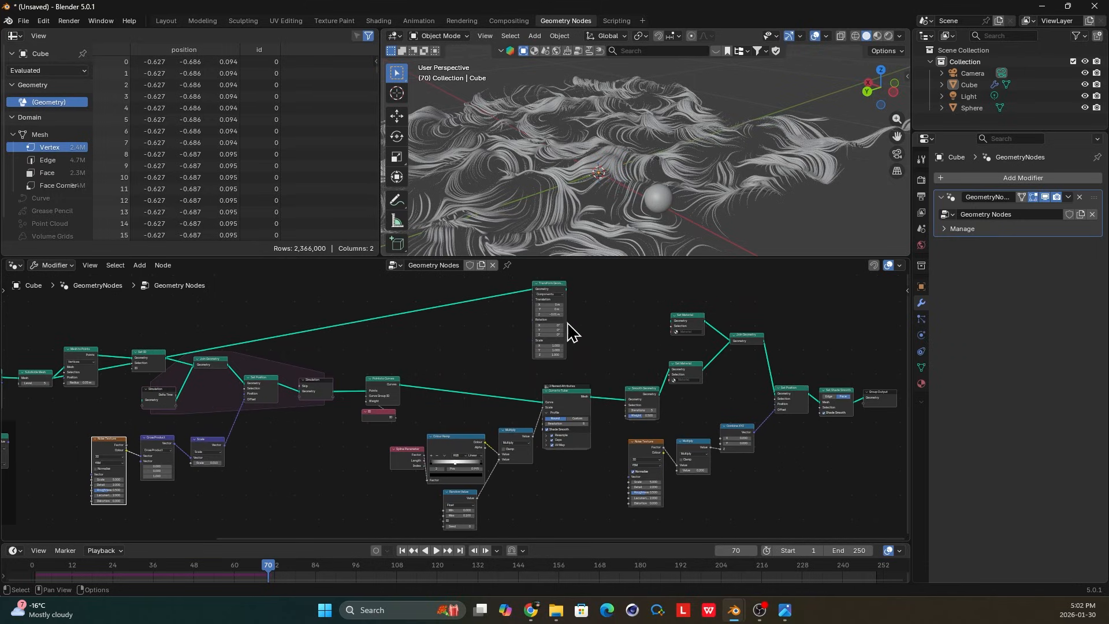
left_click_drag(257, 482, 168, 459)
key("g")
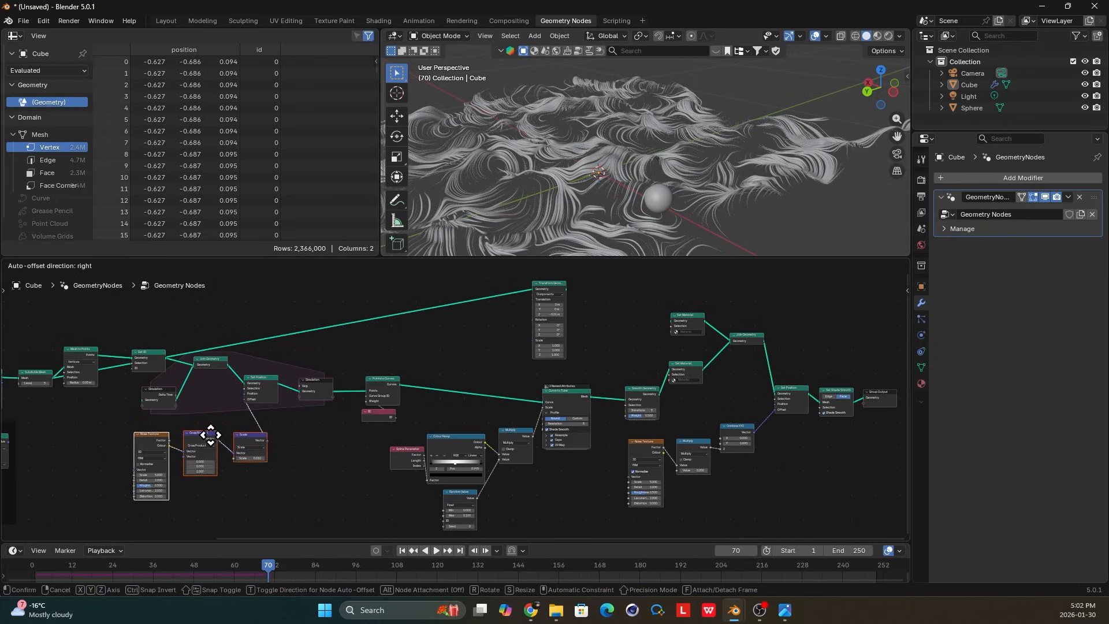
left_click(210, 434)
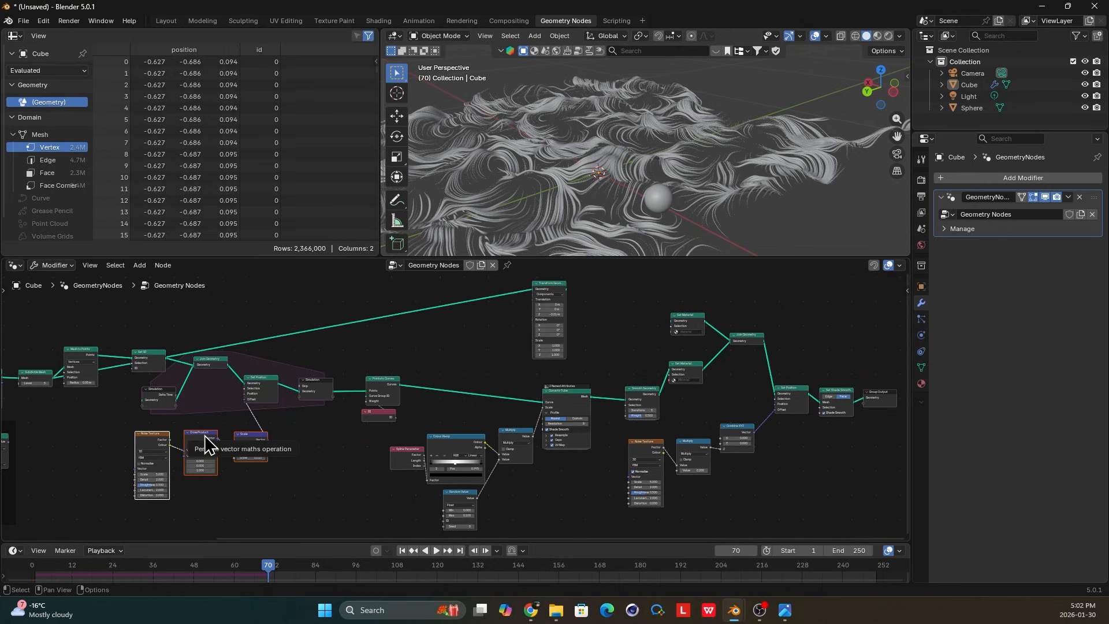